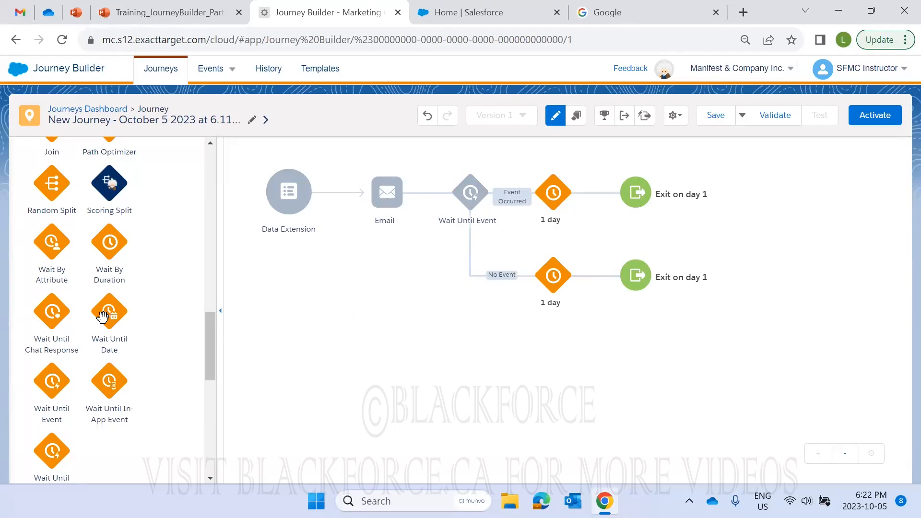
Add an Email activity after the 1-day wait on the Event Occurred branch of the journey
{"action": "scroll", "coordinate": [103, 312], "scroll_direction": "up", "scroll_amount": 7}
{"action": "scroll", "coordinate": [101, 315], "scroll_direction": "up", "scroll_amount": 4}
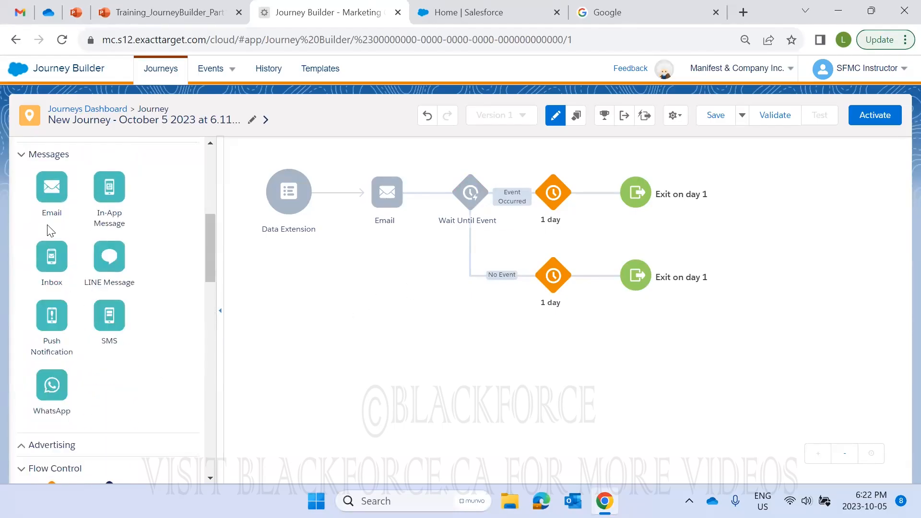
{"action": "left_click_drag", "start_coordinate": [52, 190], "coordinate": [607, 206]}
Set the Event Occurred branch's first Wait By Duration activity to 15 minutes
{"action": "left_click", "coordinate": [553, 193]}
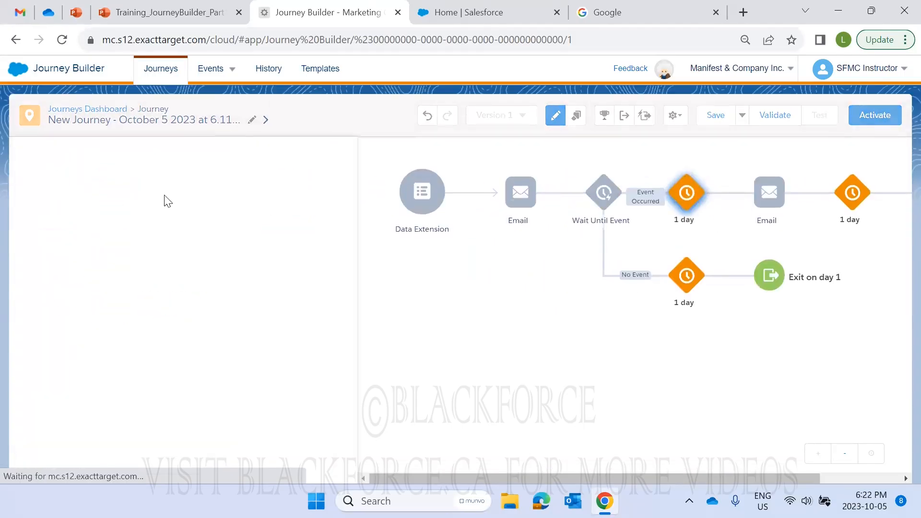
{"action": "left_click", "coordinate": [158, 228]}
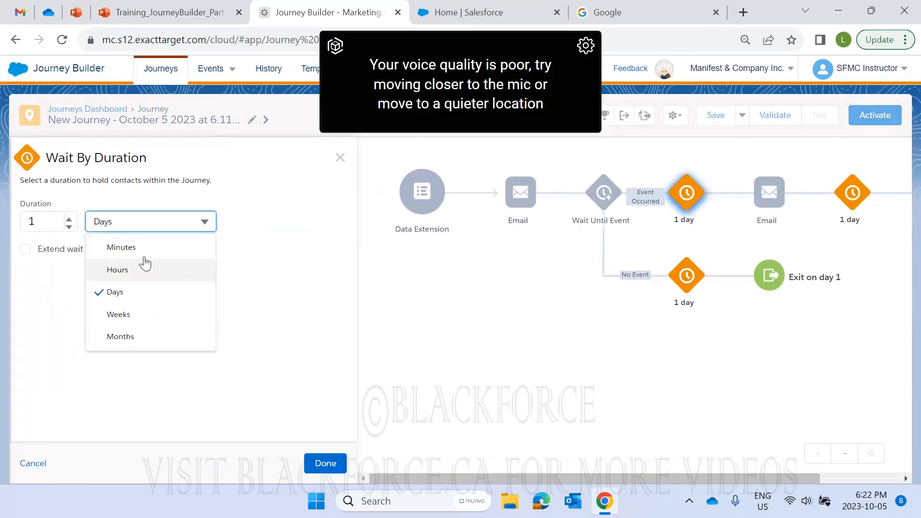
{"action": "left_click", "coordinate": [142, 245]}
{"action": "left_click", "coordinate": [53, 223]}
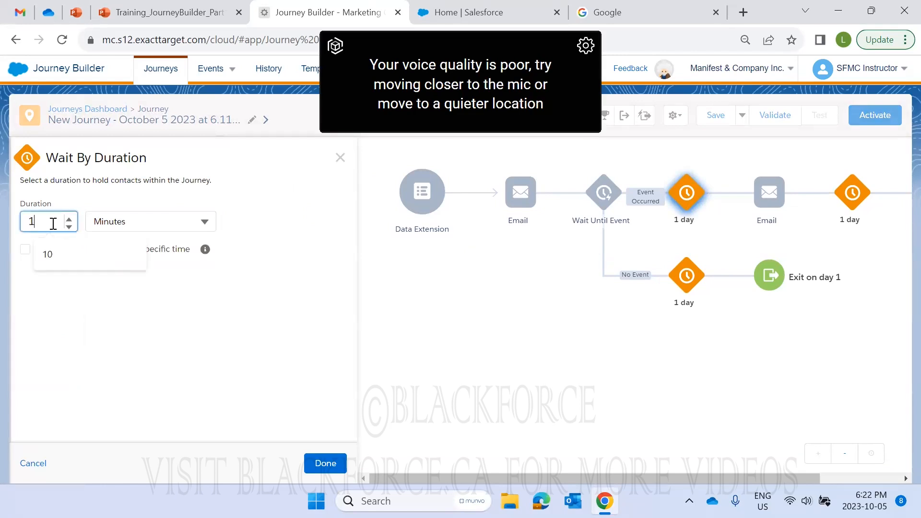
{"action": "type", "text": "5"}
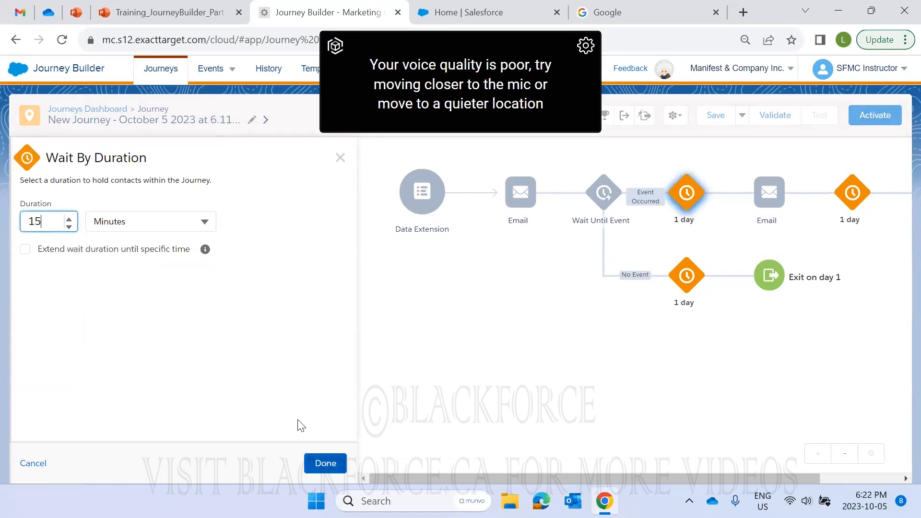
{"action": "left_click", "coordinate": [326, 463]}
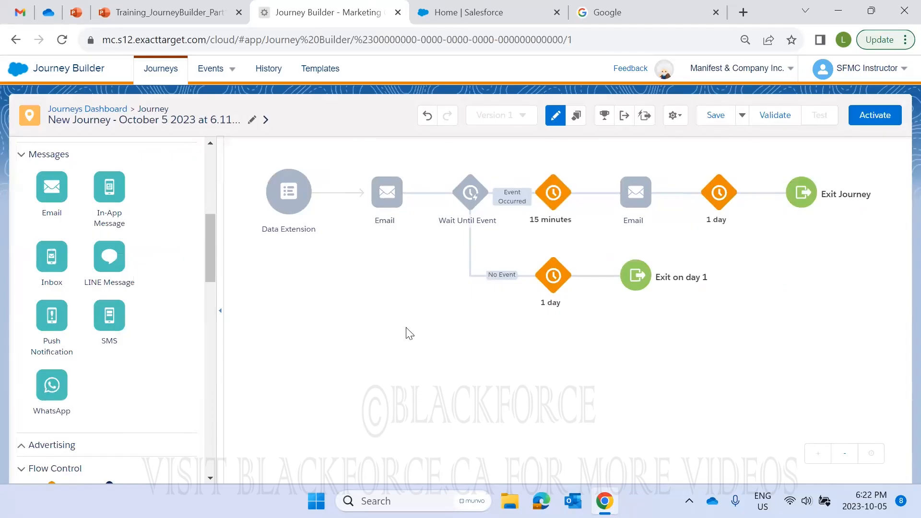
Rename the email on the Event Occurred branch as "Promo Code Email"
{"action": "left_click", "coordinate": [645, 223]}
{"action": "key", "text": "Home"}
{"action": "key", "text": "Caps_Lock"}
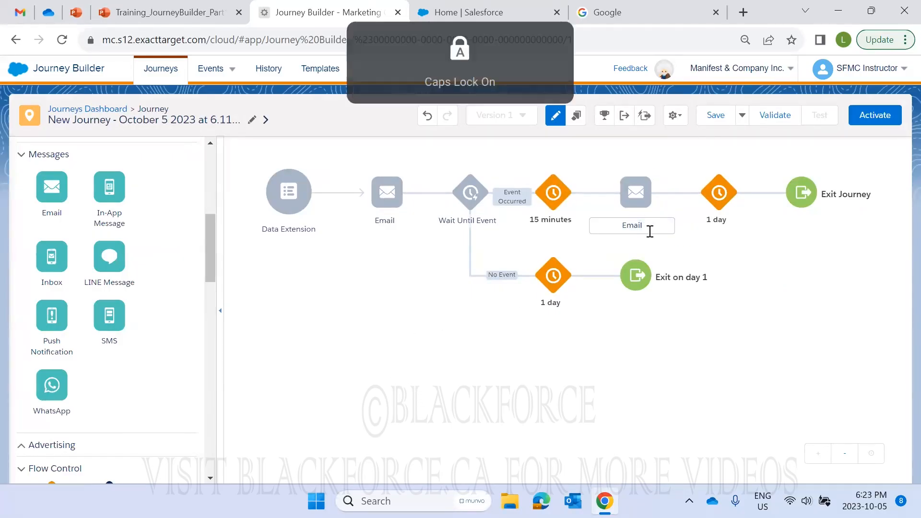
{"action": "type", "text": "P"}
{"action": "key", "text": "Caps_Lock"}
{"action": "type", "text": "romo"}
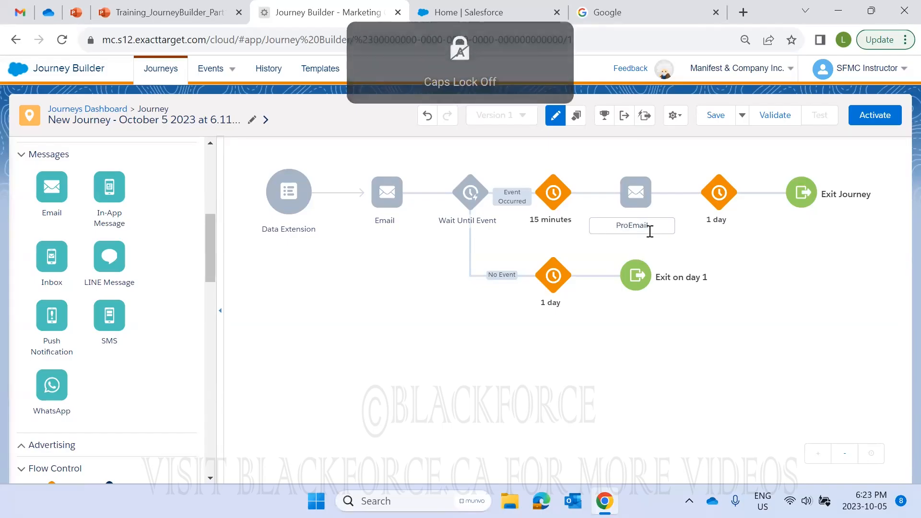
{"action": "type", "text": " Code"}
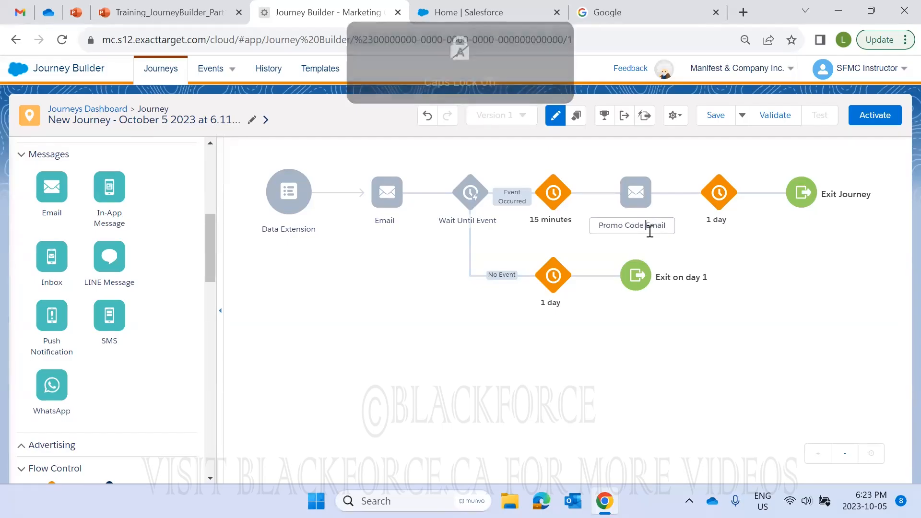
Rename the journey's first email as "Email #1"
{"action": "left_click", "coordinate": [404, 224]}
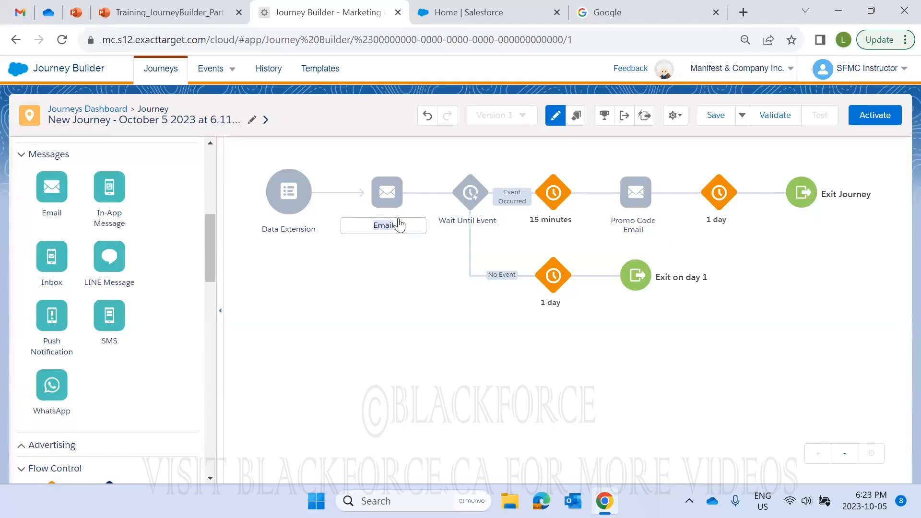
{"action": "left_click", "coordinate": [404, 223]}
{"action": "type", "text": "#1"}
{"action": "left_click", "coordinate": [411, 268]}
Duplicate the Journey Builder browser tab and open Web Studio's CloudPages in the copy
{"action": "right_click", "coordinate": [334, 14]}
{"action": "left_click", "coordinate": [392, 117]}
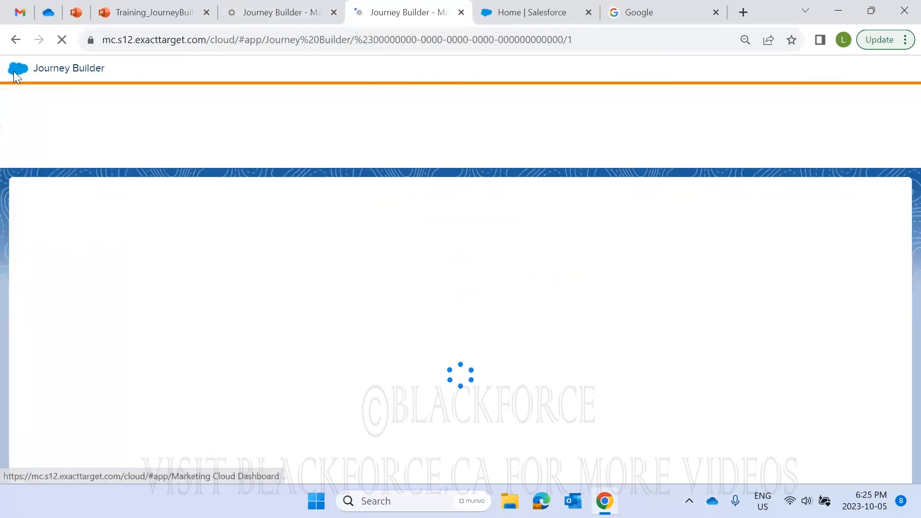
{"action": "mouse_move", "coordinate": [14, 71]}
{"action": "mouse_move", "coordinate": [251, 143]}
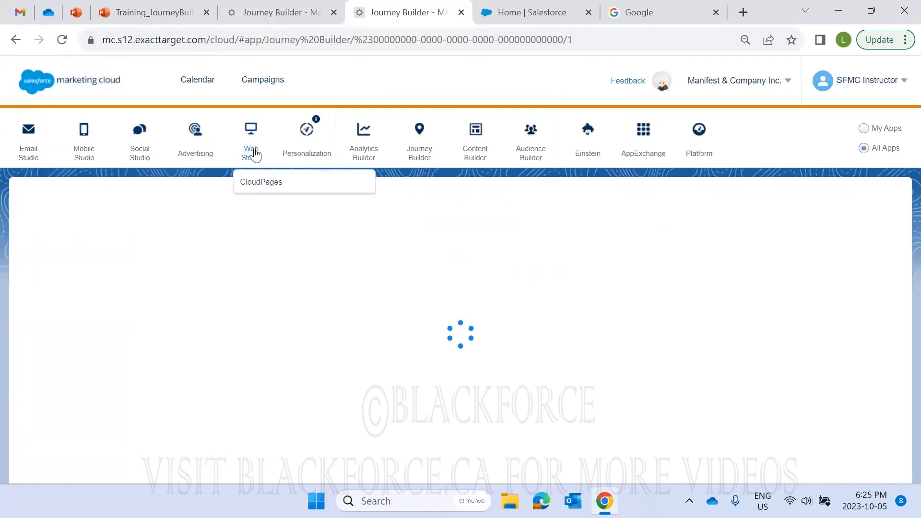
{"action": "left_click", "coordinate": [268, 182]}
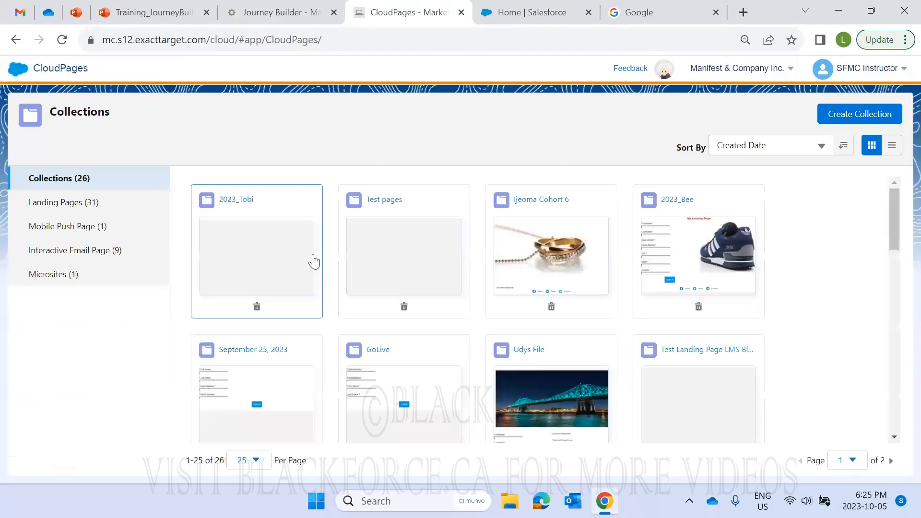
Open the landing page in the "September 25, 2023" collection, view its published form, and place that browser tab beside Journey Builder
{"action": "left_click", "coordinate": [268, 376]}
{"action": "left_click", "coordinate": [107, 235]}
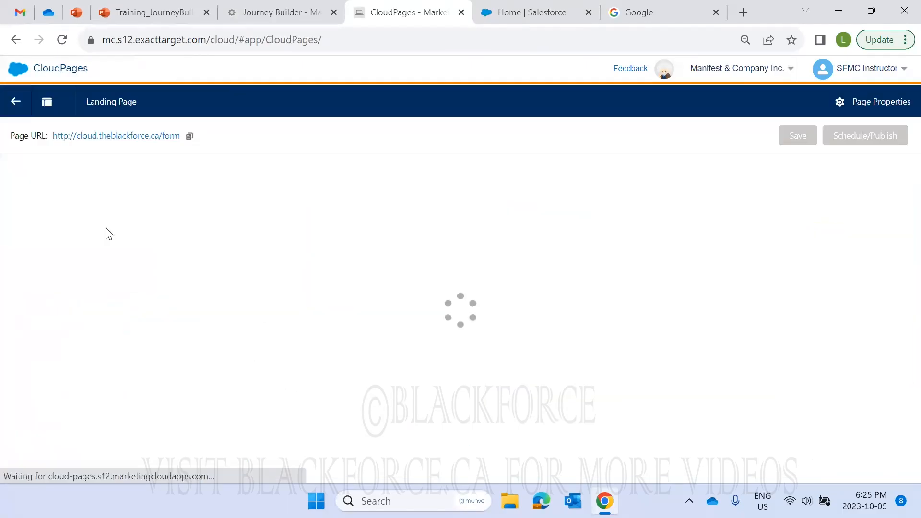
{"action": "left_click", "coordinate": [146, 136]}
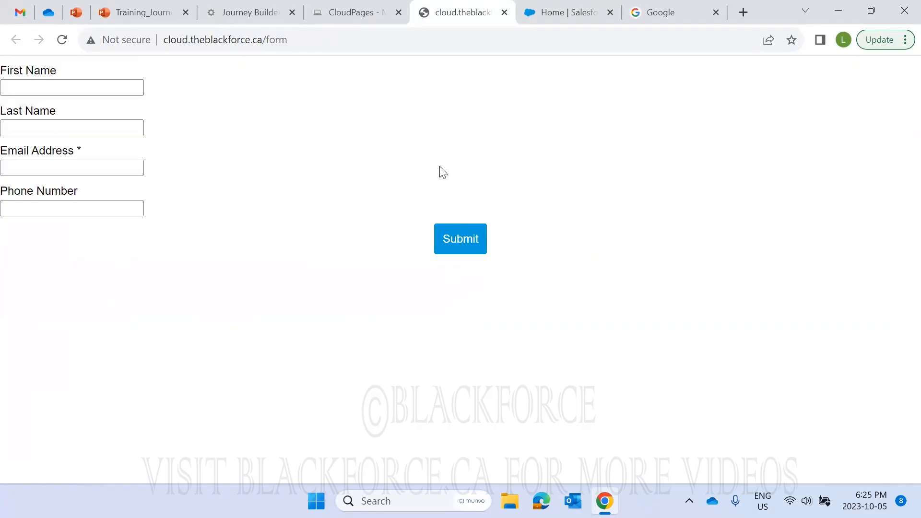
{"action": "left_click_drag", "start_coordinate": [461, 18], "coordinate": [339, 9]}
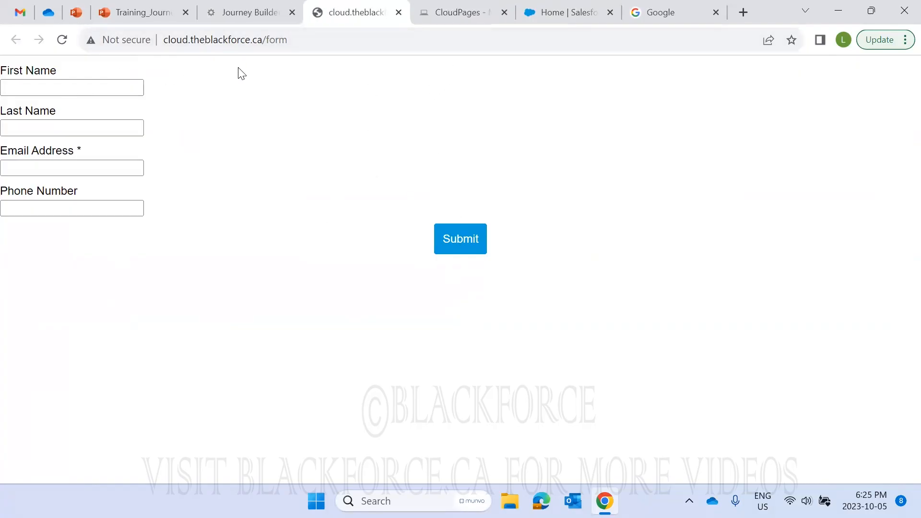
Review the journey's data extension entry, Email #1, Wait Until Event and 15-minute wait against the published landing page form
{"action": "left_click", "coordinate": [253, 11]}
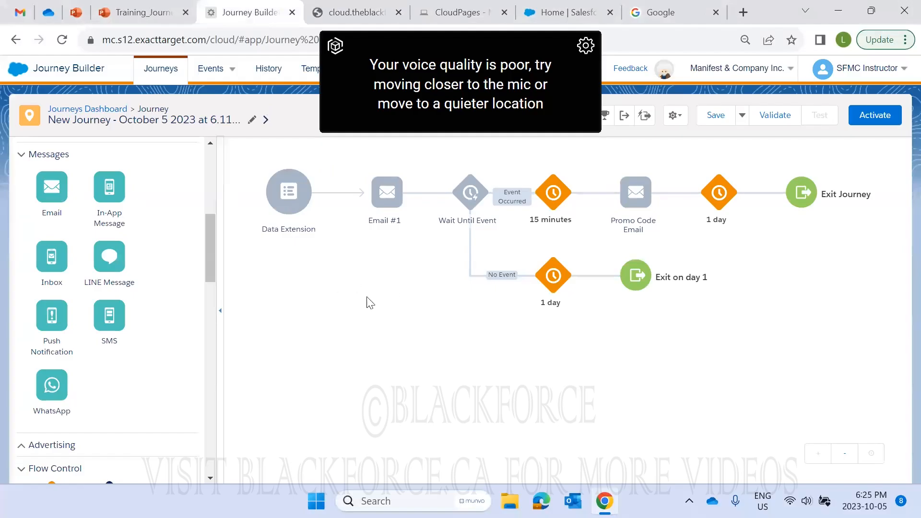
{"action": "left_click", "coordinate": [348, 13]}
{"action": "left_click", "coordinate": [229, 17]}
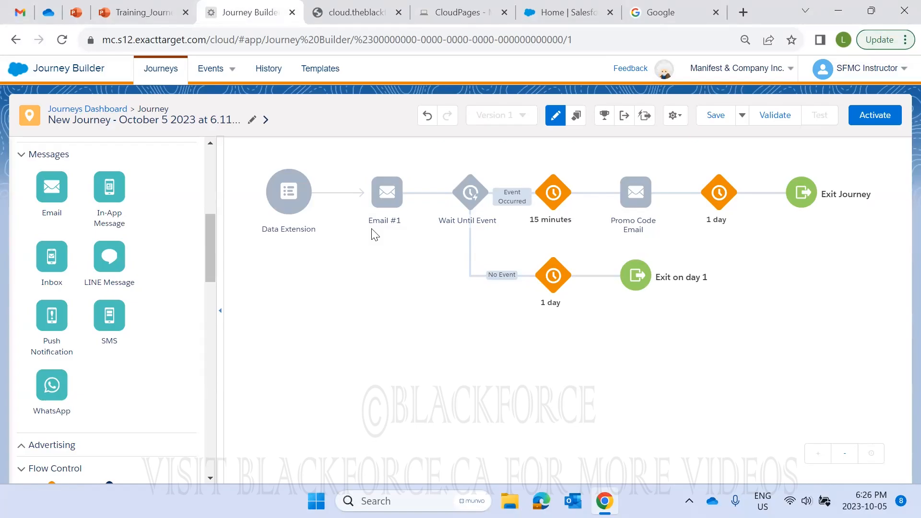
{"action": "mouse_move", "coordinate": [389, 212]}
{"action": "mouse_move", "coordinate": [470, 201]}
{"action": "mouse_move", "coordinate": [454, 226]}
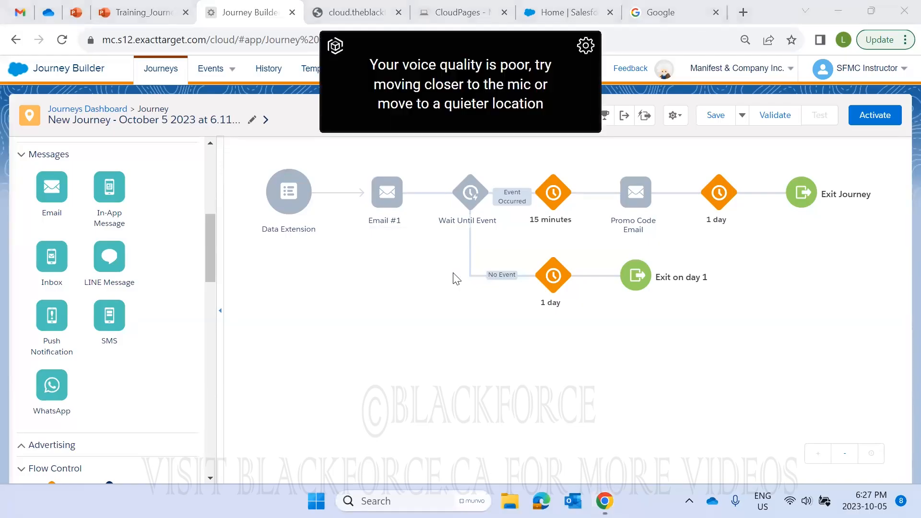
{"action": "mouse_move", "coordinate": [473, 207]}
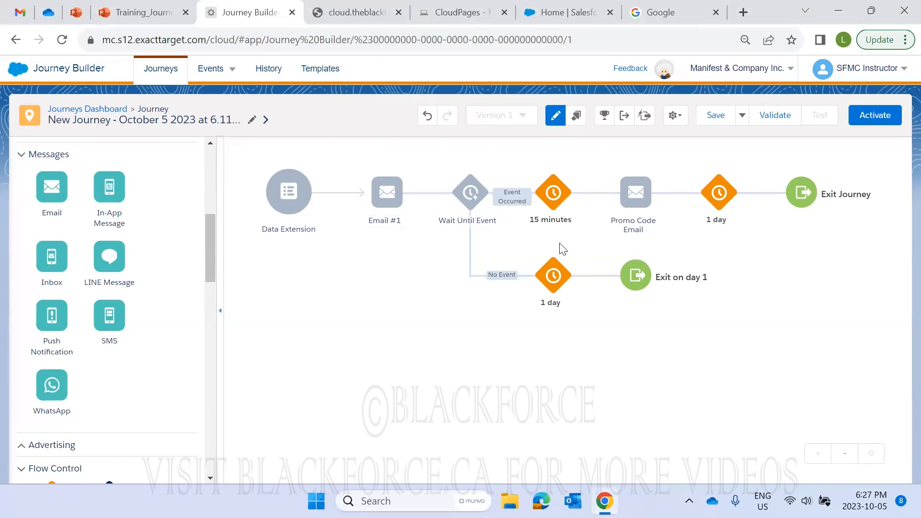
{"action": "mouse_move", "coordinate": [551, 207]}
{"action": "mouse_move", "coordinate": [379, 210]}
{"action": "mouse_move", "coordinate": [469, 195]}
{"action": "mouse_move", "coordinate": [302, 197]}
{"action": "mouse_move", "coordinate": [472, 237]}
{"action": "mouse_move", "coordinate": [315, 230]}
{"action": "left_click", "coordinate": [357, 13]}
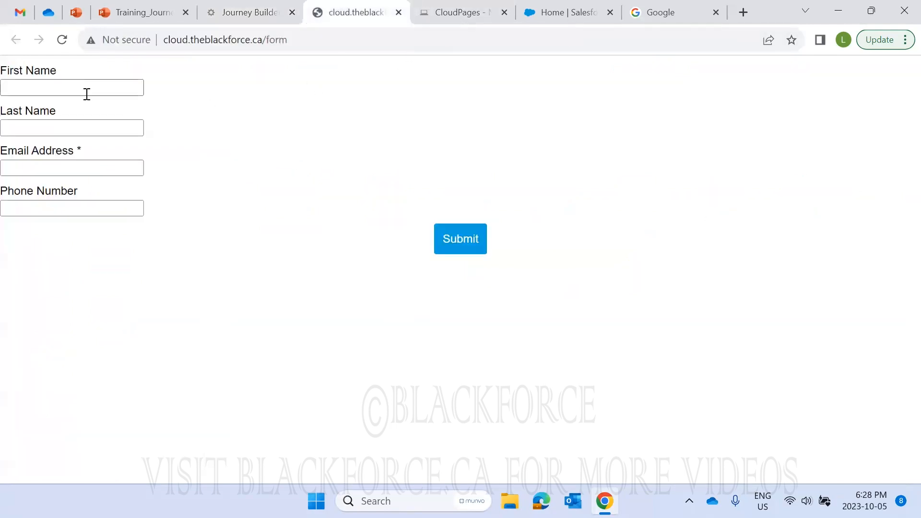
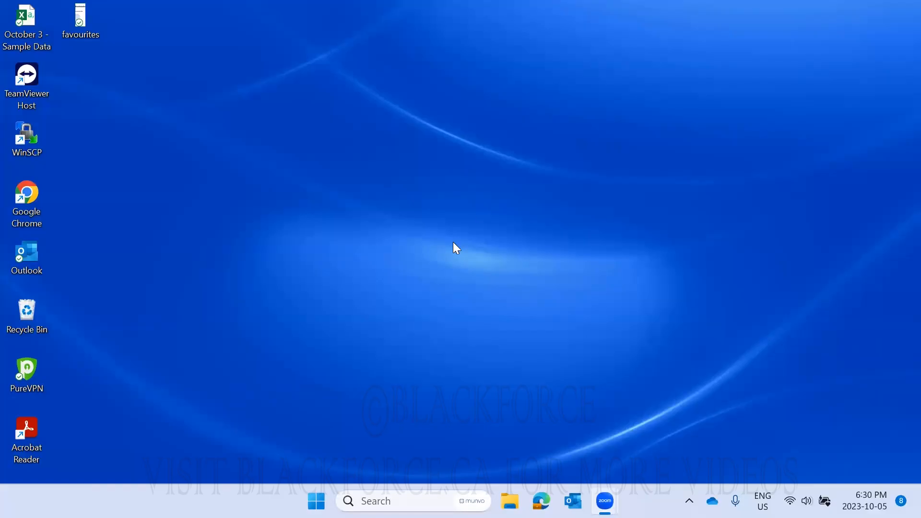
Clear all Windows notifications and return to the journey canvas
{"action": "key", "text": "super+n"}
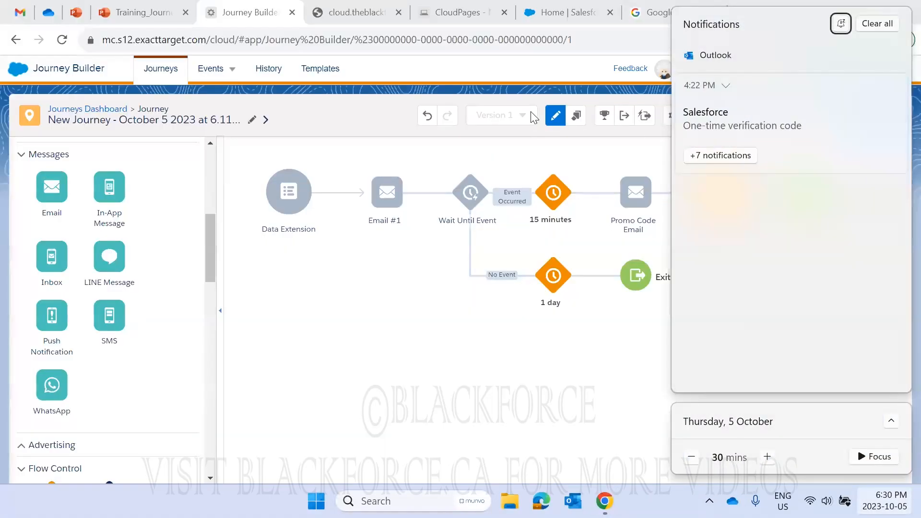
{"action": "left_click", "coordinate": [877, 23]}
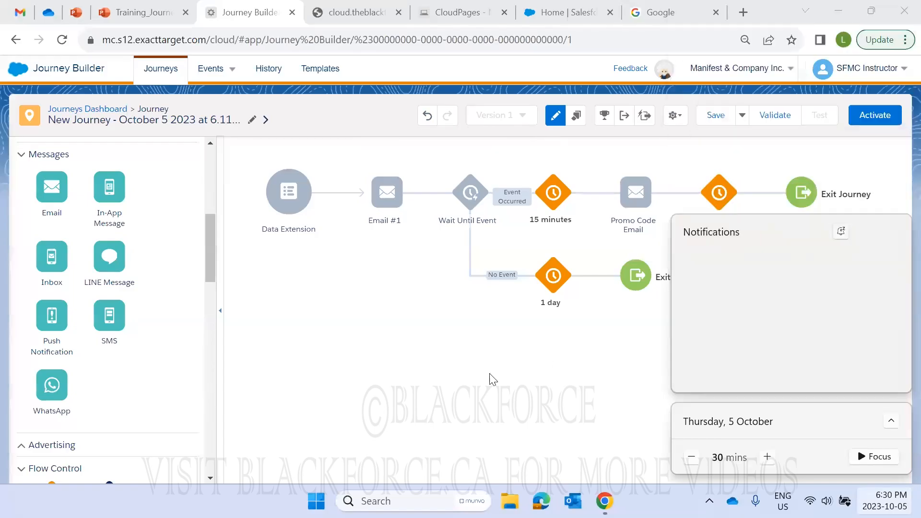
{"action": "left_click", "coordinate": [360, 350]}
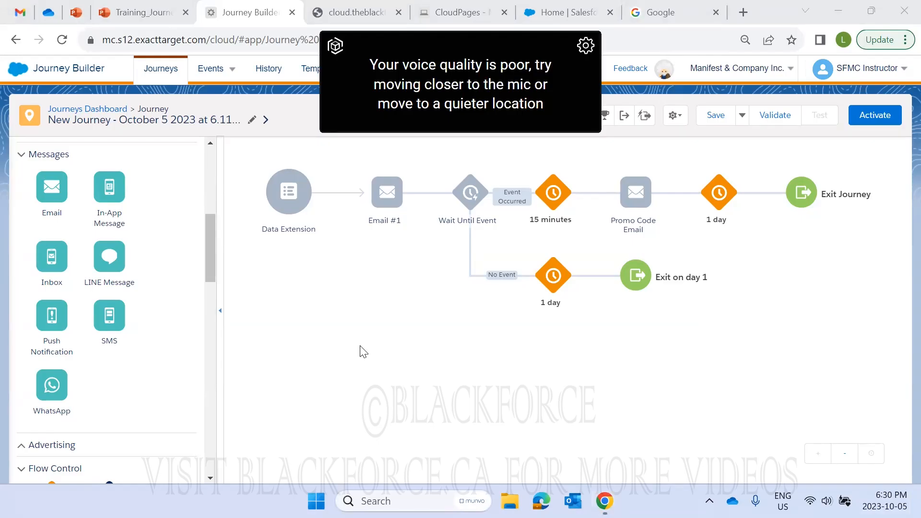
Open nike.com in the Google browser tab to view an example website
{"action": "left_click", "coordinate": [628, 18]}
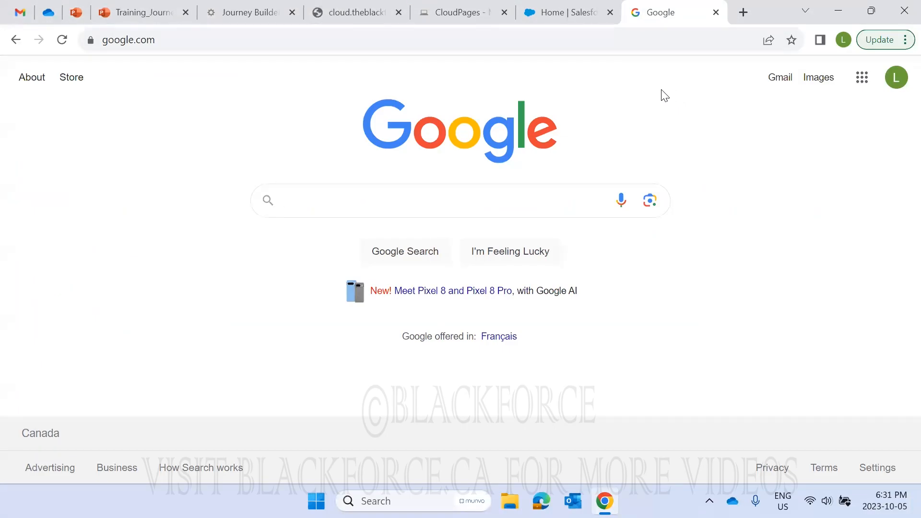
{"action": "left_click", "coordinate": [615, 41]}
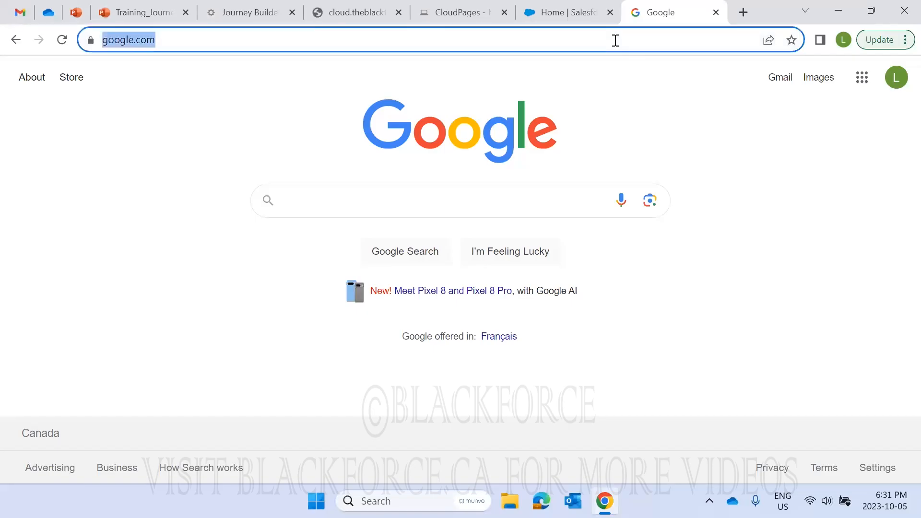
{"action": "type", "text": "a"}
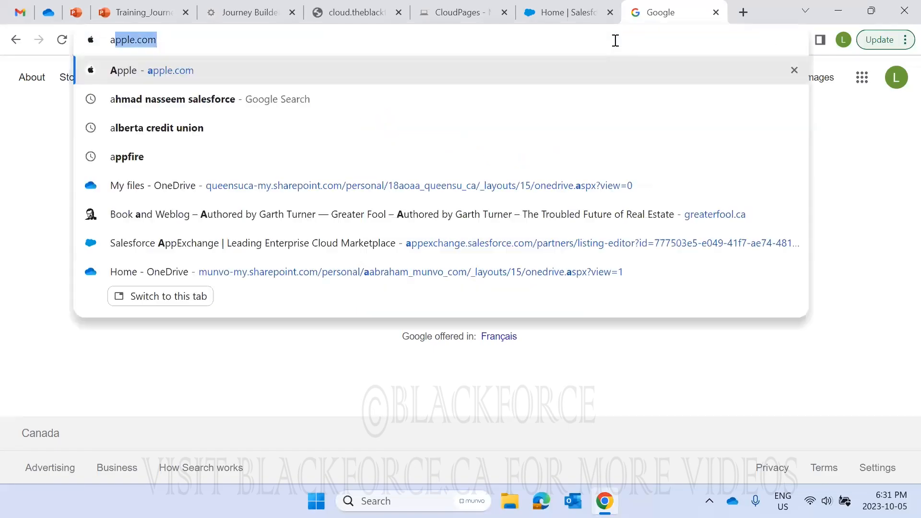
{"action": "key", "text": "BackSpace"}
{"action": "type", "text": "+n"}
{"action": "key", "text": "BackSpace"}
{"action": "key", "text": "BackSpace"}
{"action": "key", "text": "BackSpace"}
{"action": "type", "text": "nike.com"}
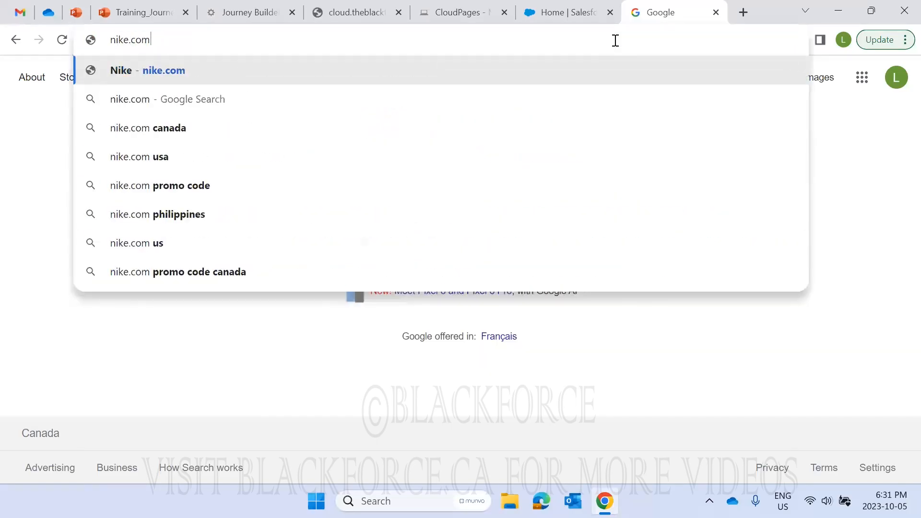
{"action": "key", "text": "Return"}
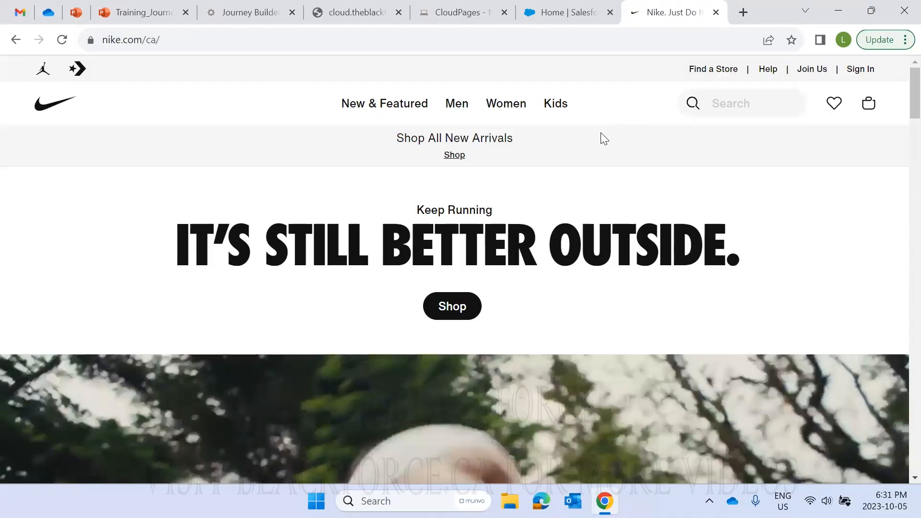
In the journey, move the 15-minute wait and Promo Code Email directly after Email #1, and delete the Wait Until Event activity
{"action": "left_click", "coordinate": [243, 15]}
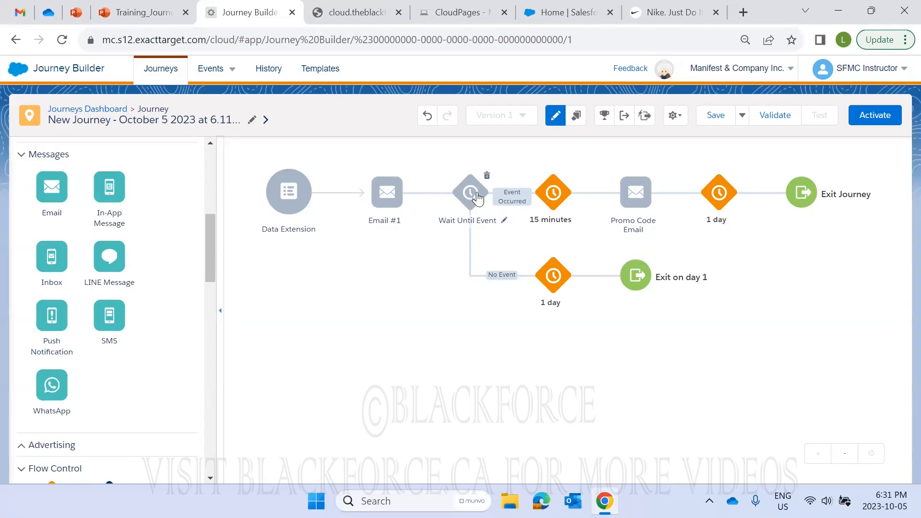
{"action": "left_click_drag", "start_coordinate": [552, 192], "coordinate": [434, 194]}
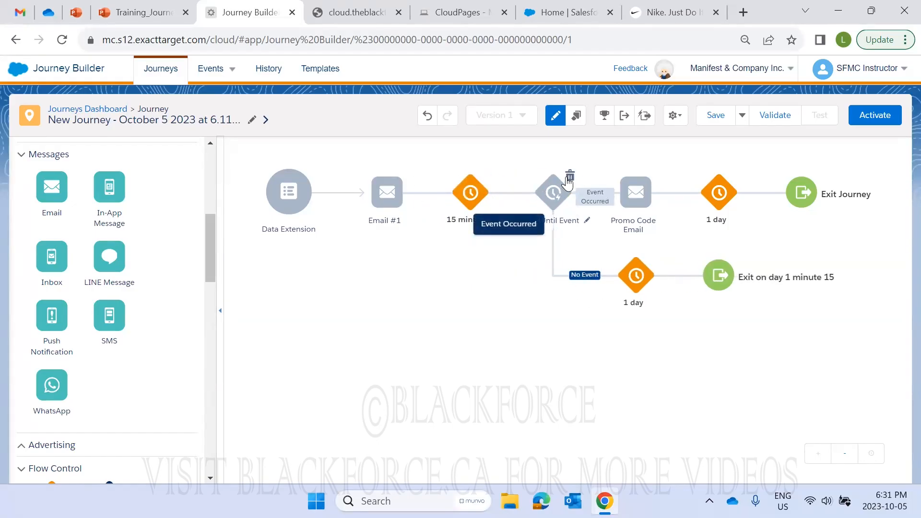
{"action": "left_click_drag", "start_coordinate": [637, 199], "coordinate": [519, 201]}
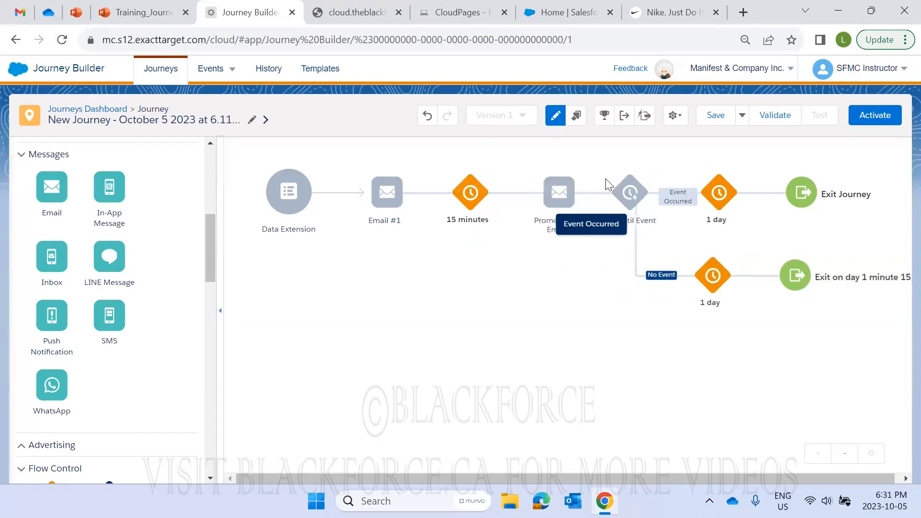
{"action": "left_click", "coordinate": [652, 176]}
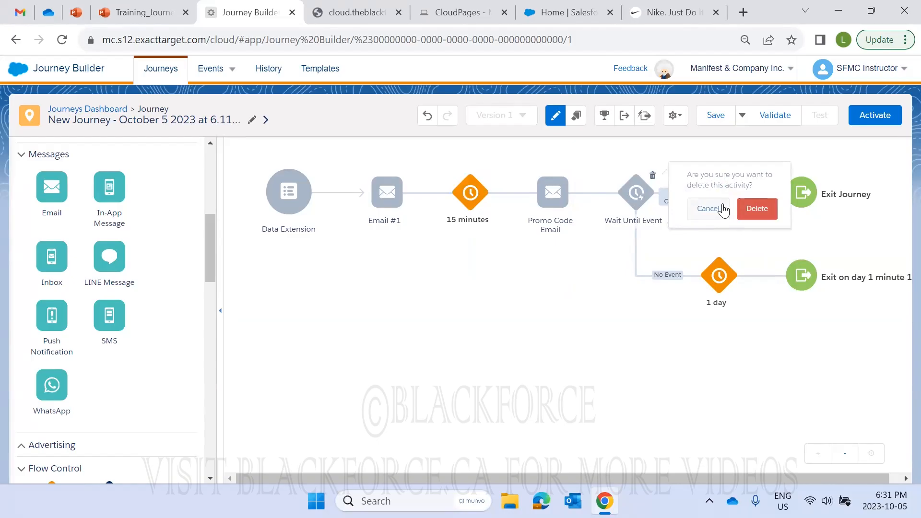
{"action": "left_click", "coordinate": [756, 209]}
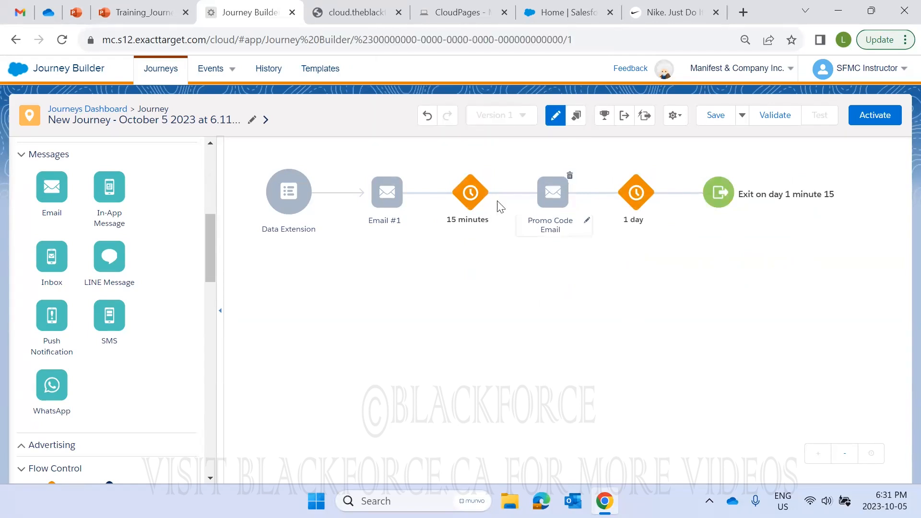
Move the Promo Code Email directly after the Data Extension entry and delete the Email #1 activity from the journey
{"action": "left_click_drag", "start_coordinate": [555, 193], "coordinate": [359, 201]}
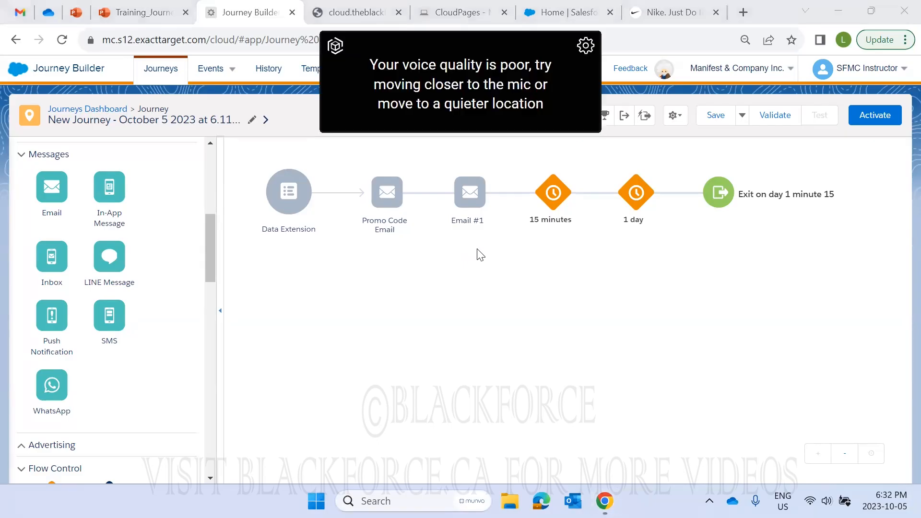
{"action": "mouse_move", "coordinate": [560, 210]}
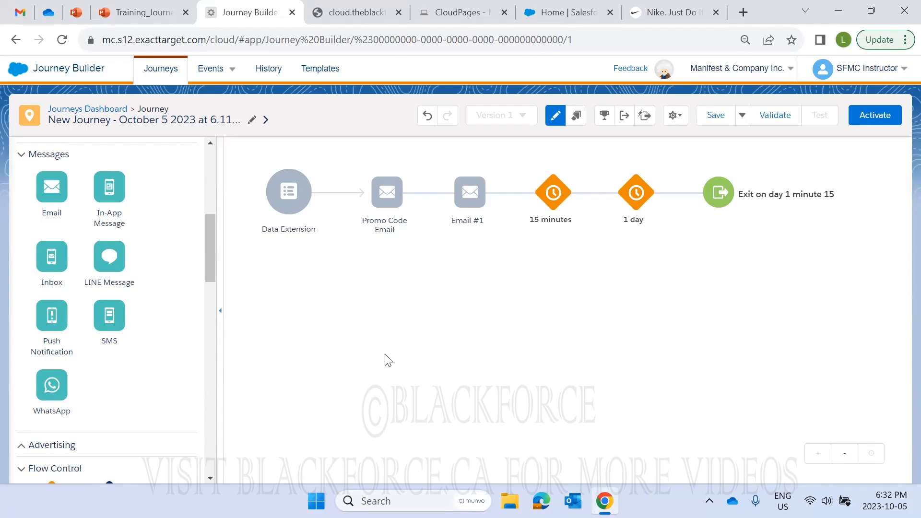
{"action": "mouse_move", "coordinate": [476, 192]}
{"action": "left_click", "coordinate": [487, 175]}
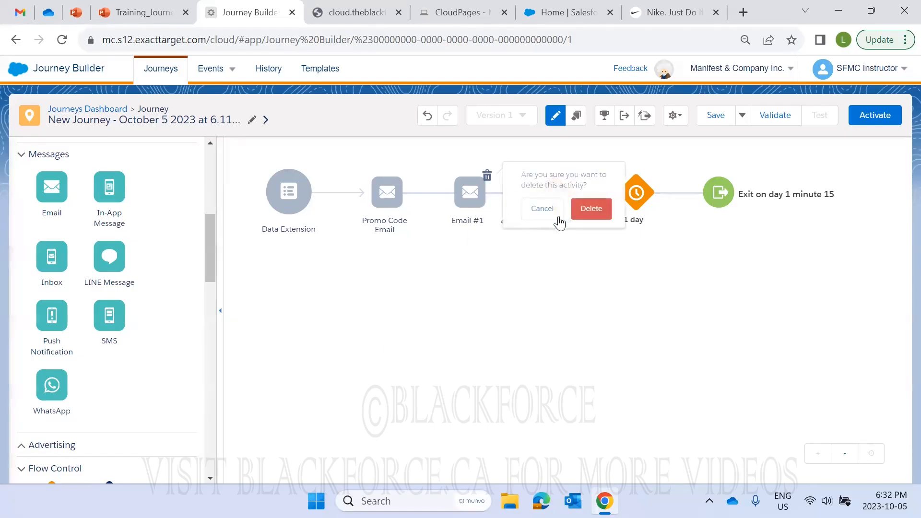
{"action": "left_click", "coordinate": [591, 207]}
Place the 15-minute wait directly before the Promo Code Email and set its duration to 3 days
{"action": "mouse_move", "coordinate": [477, 201]}
{"action": "left_click_drag", "start_coordinate": [477, 200], "coordinate": [353, 205]}
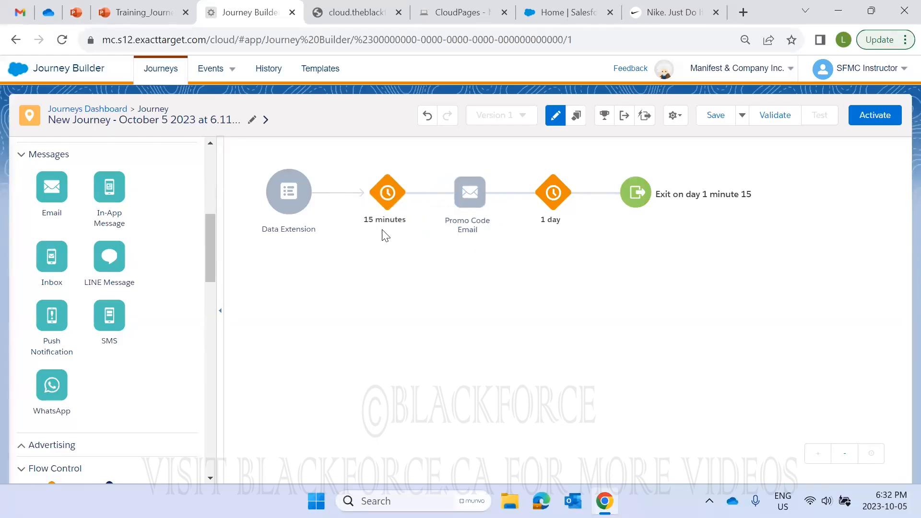
{"action": "left_click", "coordinate": [669, 14]}
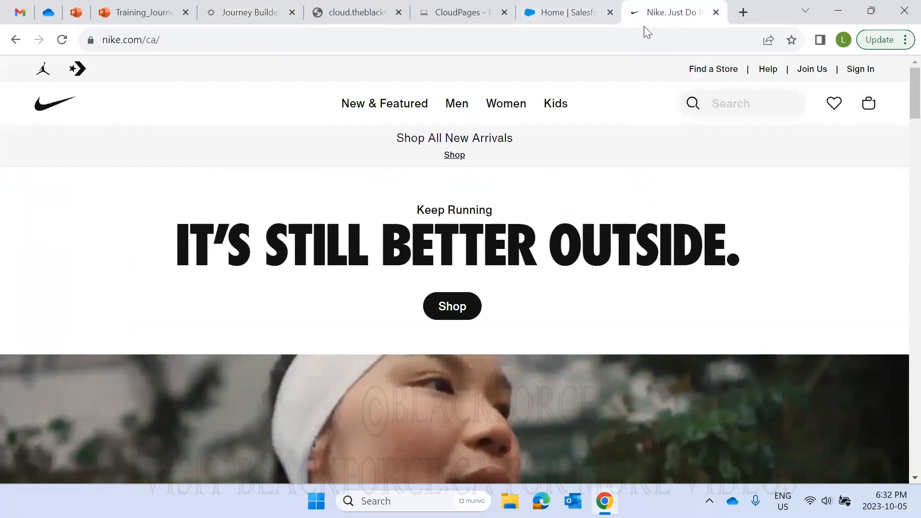
{"action": "left_click", "coordinate": [242, 15]}
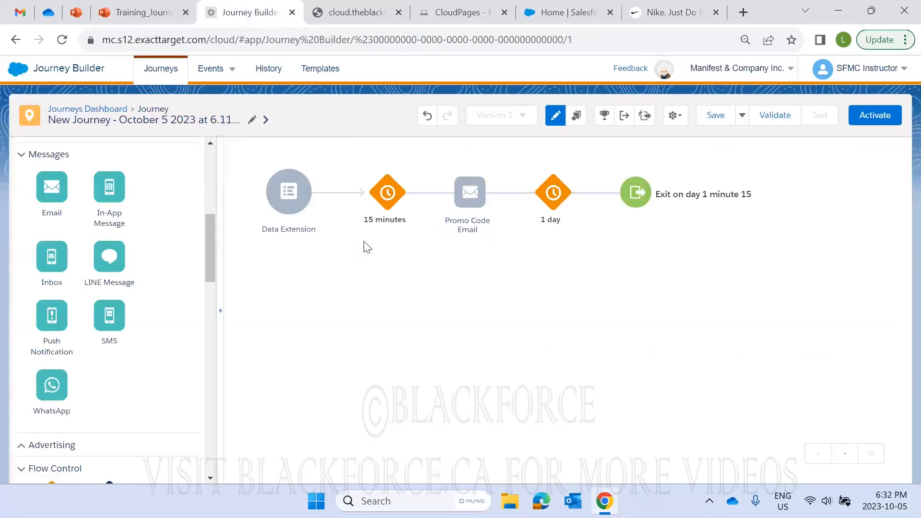
{"action": "left_click", "coordinate": [388, 194]}
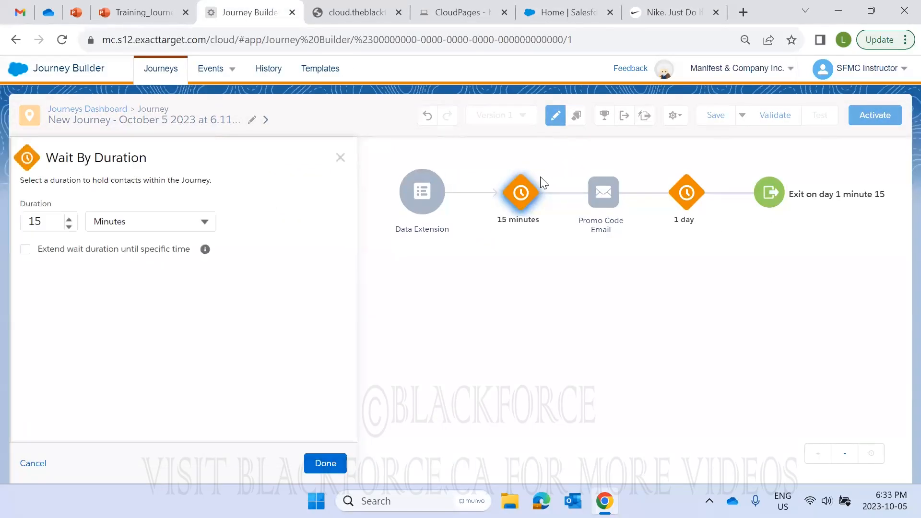
{"action": "left_click", "coordinate": [102, 221]}
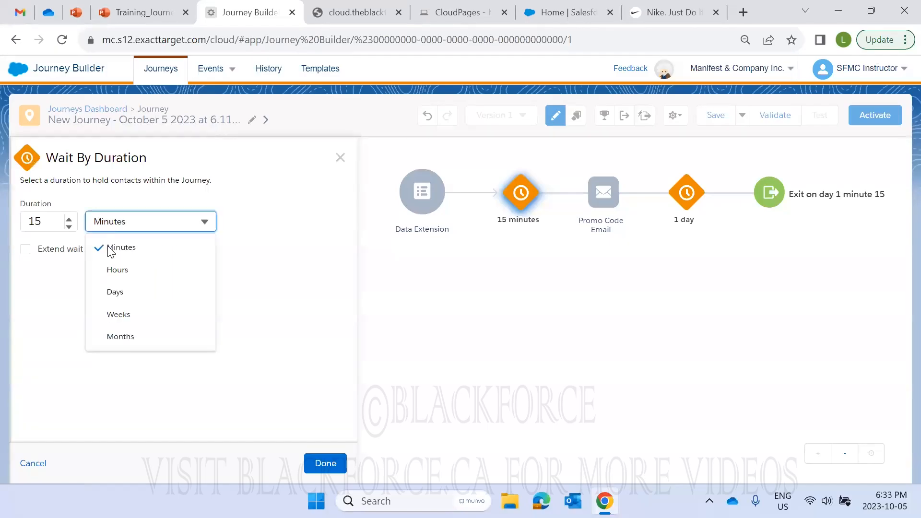
{"action": "left_click", "coordinate": [115, 293]}
{"action": "left_click", "coordinate": [30, 222]}
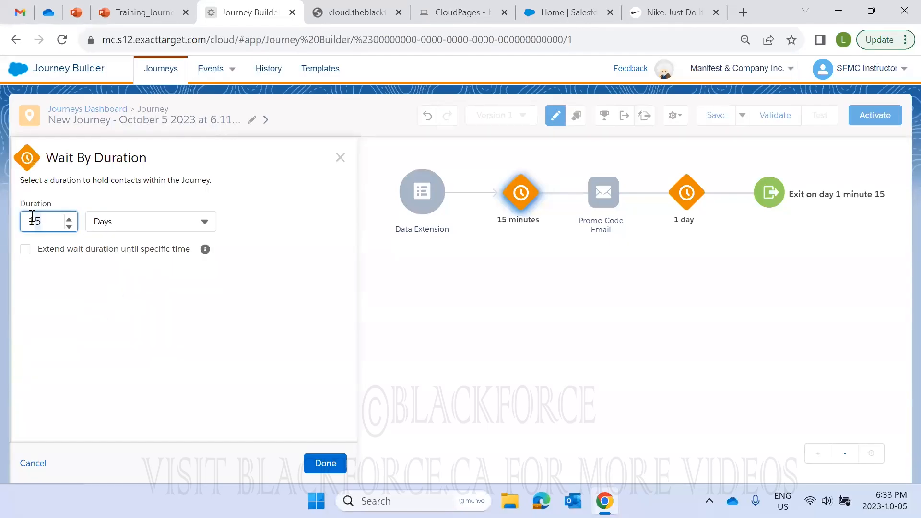
{"action": "double_click", "coordinate": [34, 221]}
{"action": "type", "text": "3"}
{"action": "key", "text": "Return"}
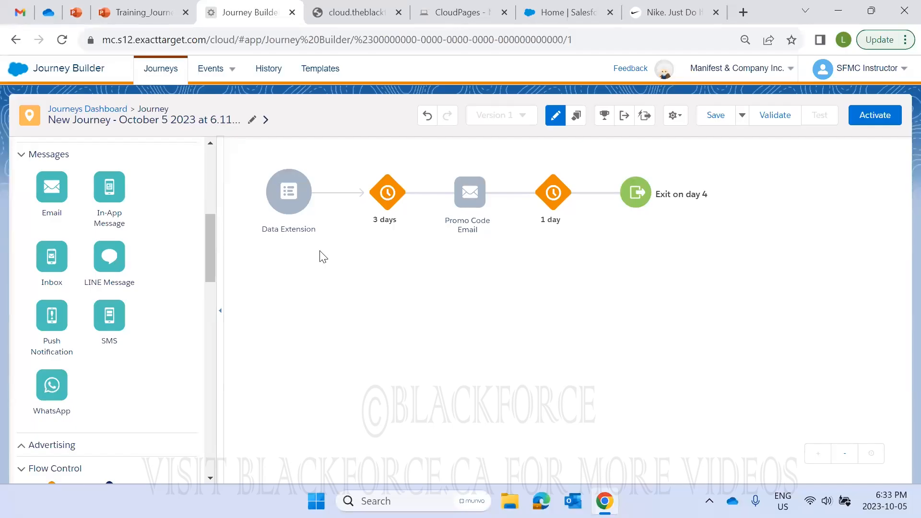
View the nike.com example site, return to the journey, and examine the available Flow Control wait activities
{"action": "left_click", "coordinate": [640, 16]}
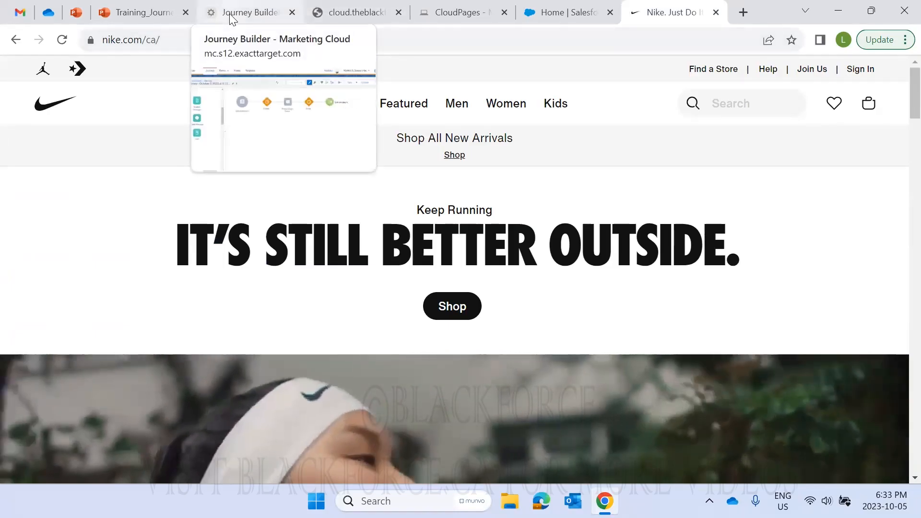
{"action": "left_click", "coordinate": [230, 14]}
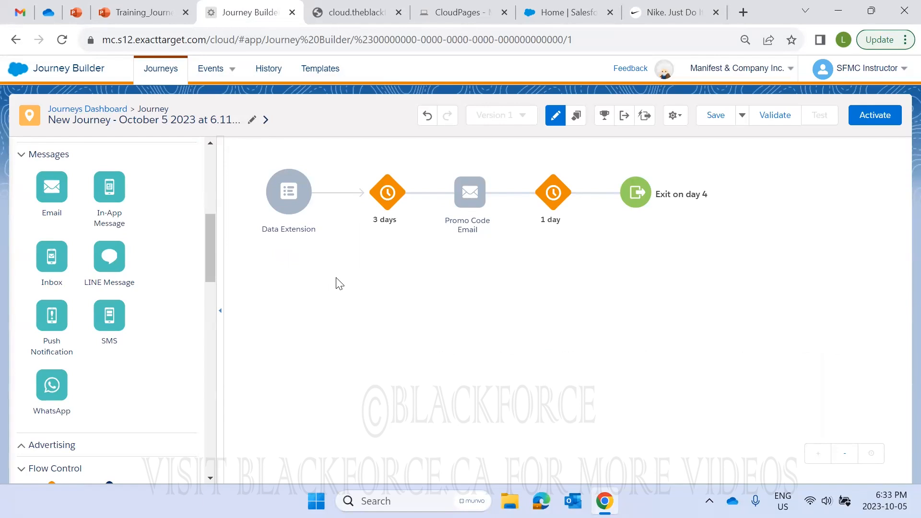
{"action": "mouse_move", "coordinate": [403, 205]}
{"action": "scroll", "coordinate": [104, 391], "scroll_direction": "down", "scroll_amount": 15}
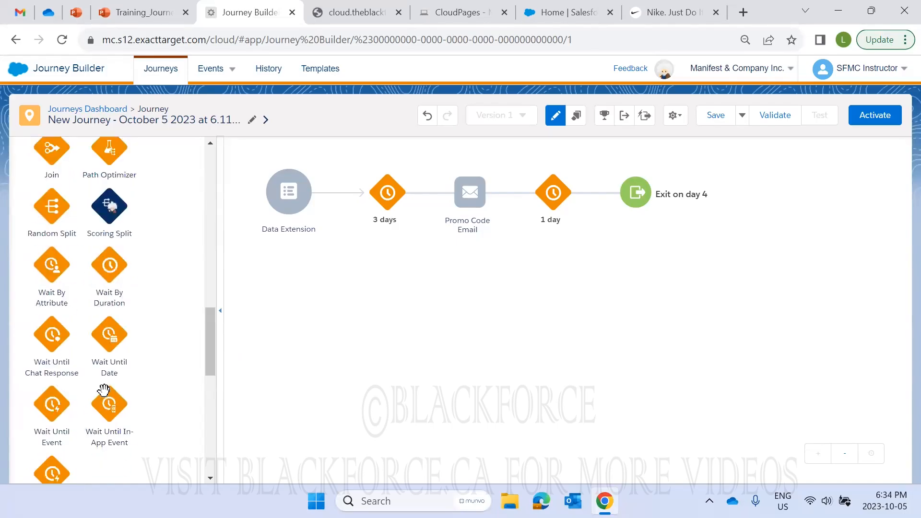
{"action": "scroll", "coordinate": [103, 388], "scroll_direction": "up", "scroll_amount": 5}
{"action": "scroll", "coordinate": [103, 387], "scroll_direction": "up", "scroll_amount": 3}
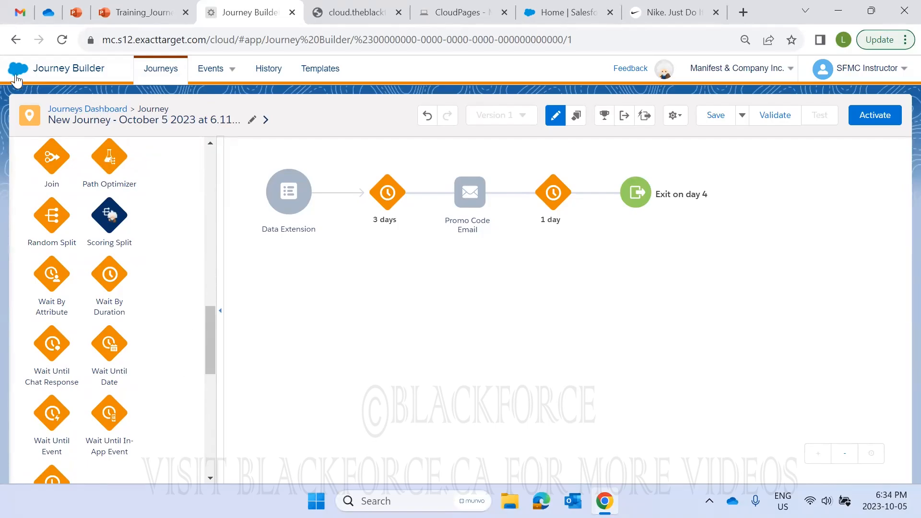
{"action": "mouse_move", "coordinate": [18, 68]}
{"action": "mouse_move", "coordinate": [83, 142]}
Add an Update Contact activity between the 3-day wait and the Promo Code Email
{"action": "mouse_move", "coordinate": [205, 321]}
{"action": "left_mouse_down"}
{"action": "mouse_move", "coordinate": [209, 350]}
{"action": "mouse_move", "coordinate": [204, 337]}
{"action": "left_mouse_up"}
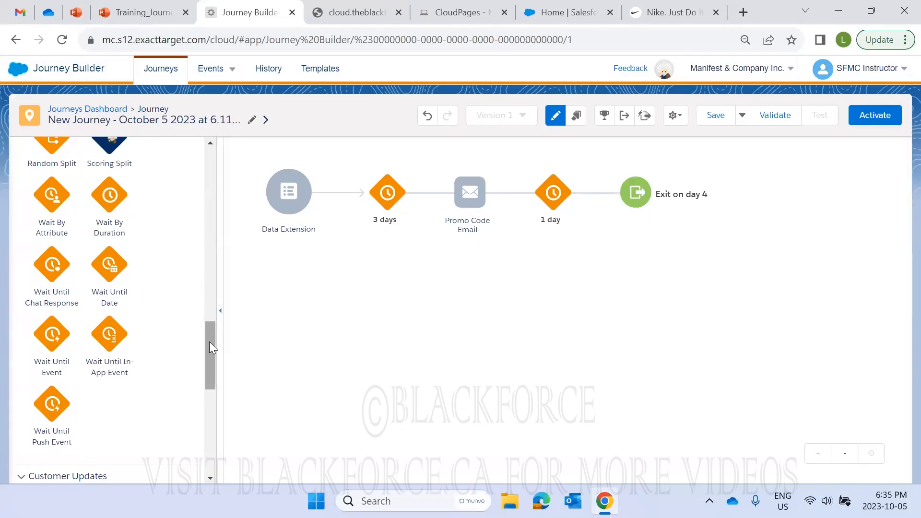
{"action": "left_click_drag", "start_coordinate": [209, 341], "coordinate": [208, 365]}
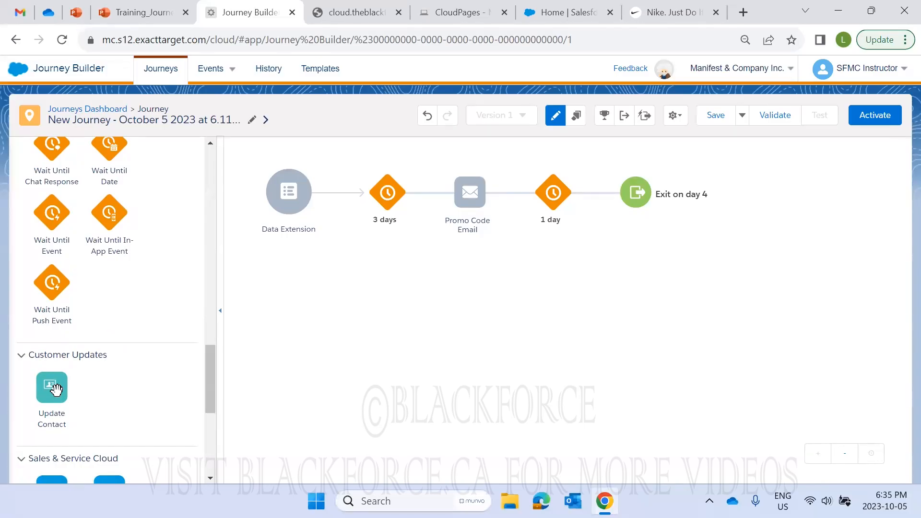
{"action": "left_click_drag", "start_coordinate": [53, 391], "coordinate": [417, 207]}
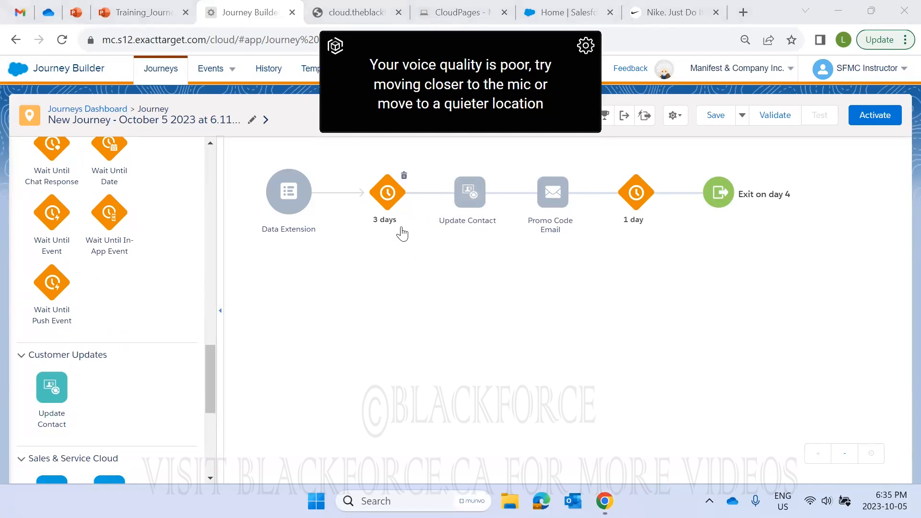
Switch the CloudPages browser tab to Email Studio and open the Sept 22 data extension in 2023 > Sept 21 Folder
{"action": "left_click", "coordinate": [458, 14]}
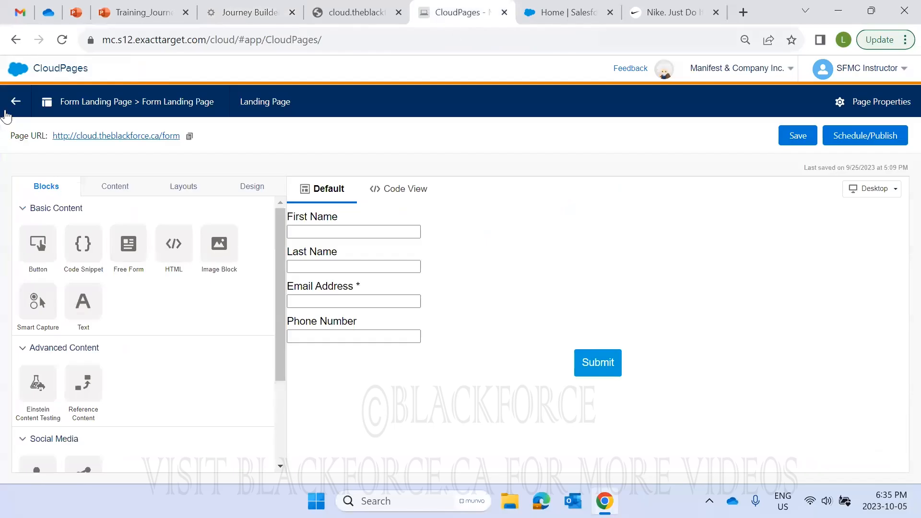
{"action": "mouse_move", "coordinate": [25, 142]}
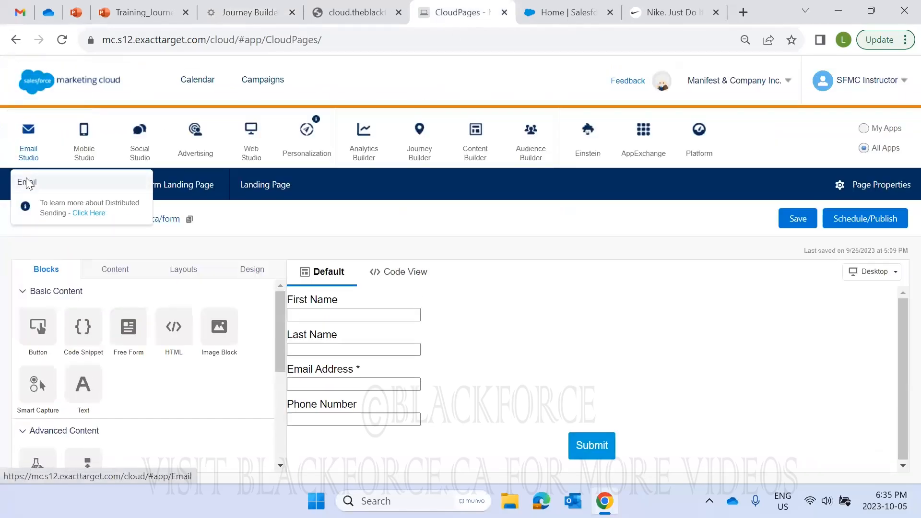
{"action": "left_click", "coordinate": [26, 187]}
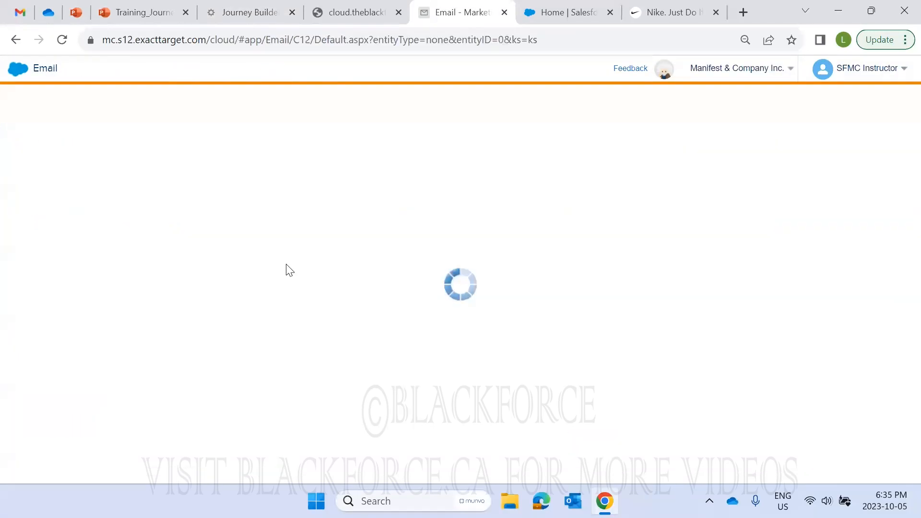
{"action": "mouse_move", "coordinate": [232, 70]}
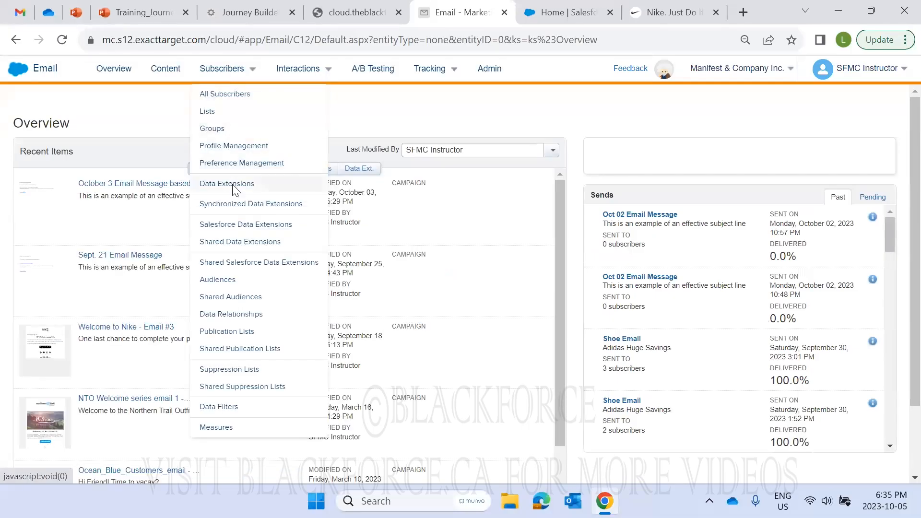
{"action": "left_click", "coordinate": [232, 184]}
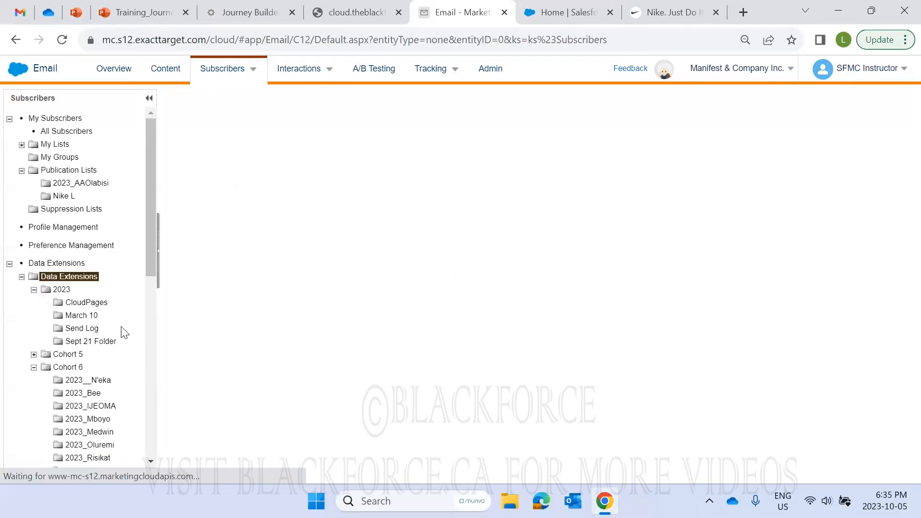
{"action": "left_click", "coordinate": [87, 341]}
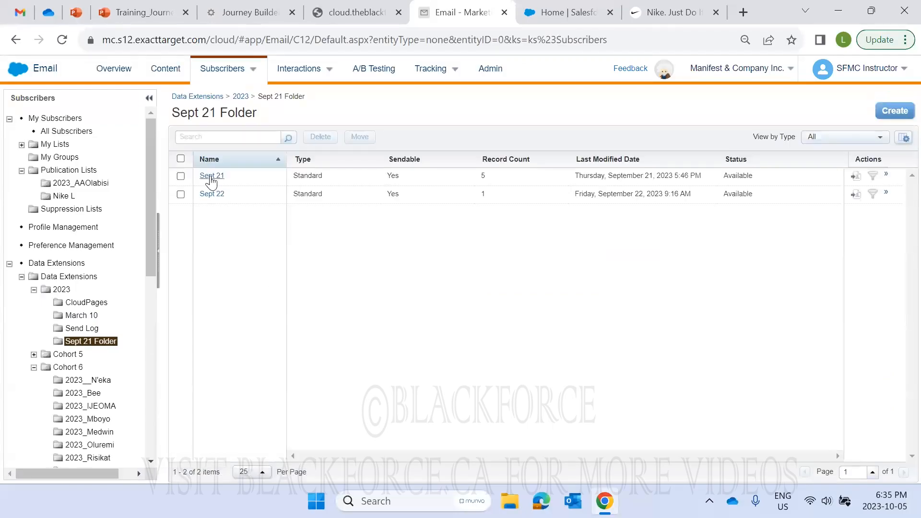
{"action": "left_click", "coordinate": [216, 196]}
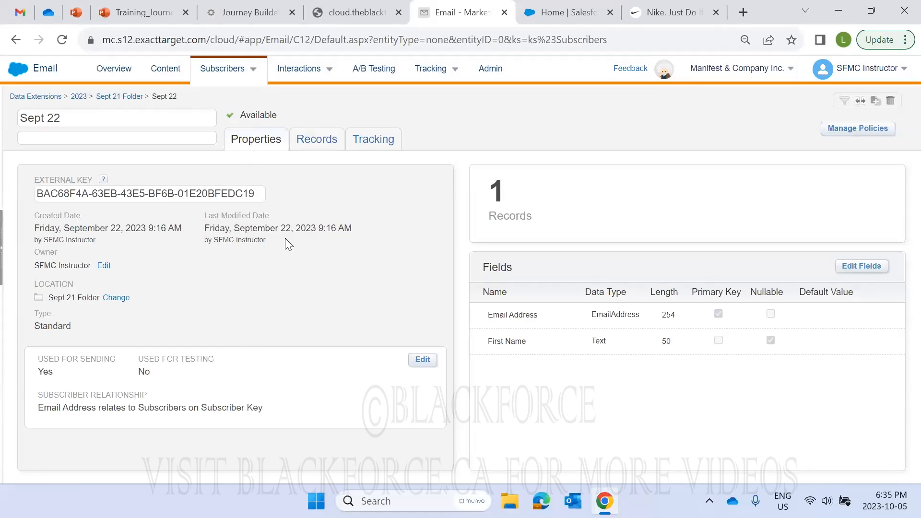
Rename the Sept 22 data extension to October 5 and check its records
{"action": "left_click", "coordinate": [126, 127]}
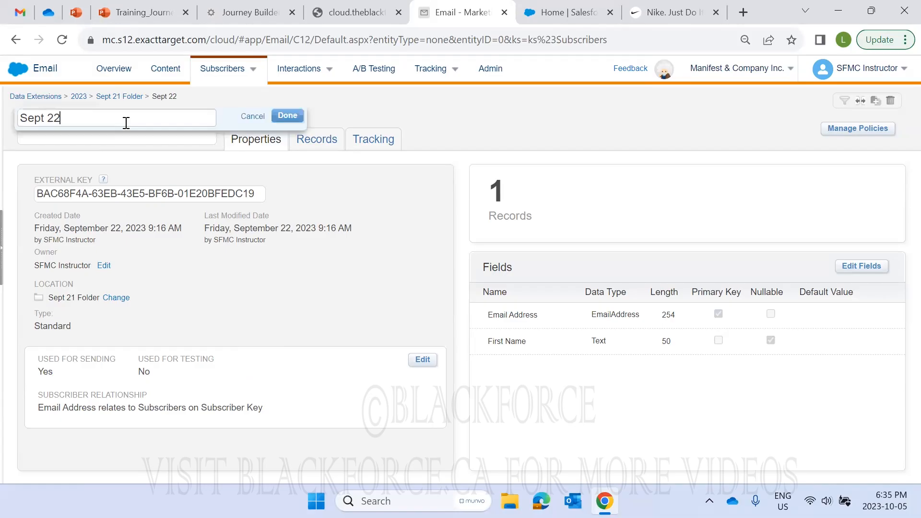
{"action": "key", "text": "Caps_Lock"}
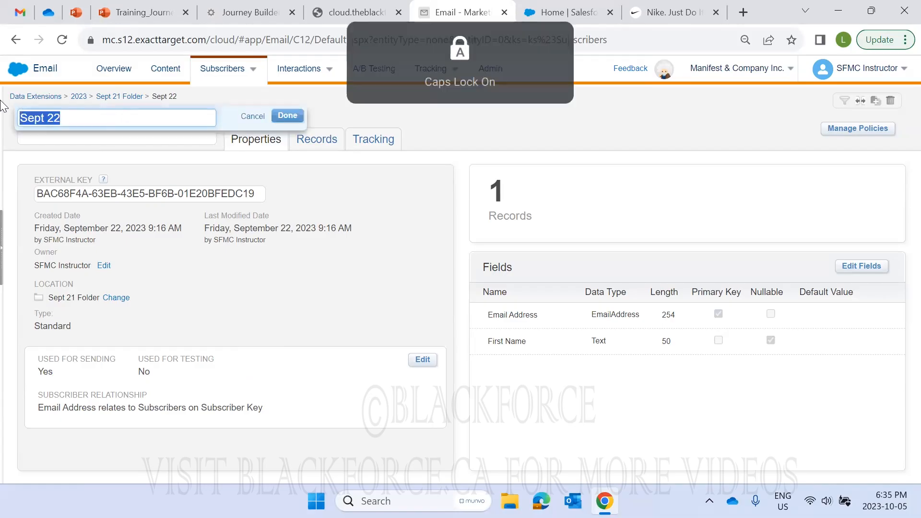
{"action": "type", "text": "O"}
{"action": "key", "text": "Caps_Lock"}
{"action": "type", "text": "ctober"}
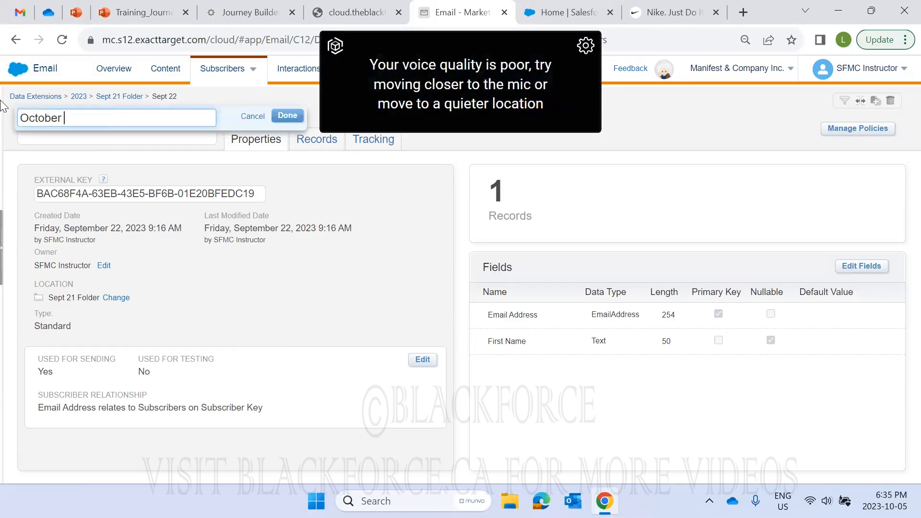
{"action": "type", "text": " 5"}
{"action": "left_click", "coordinate": [287, 115]}
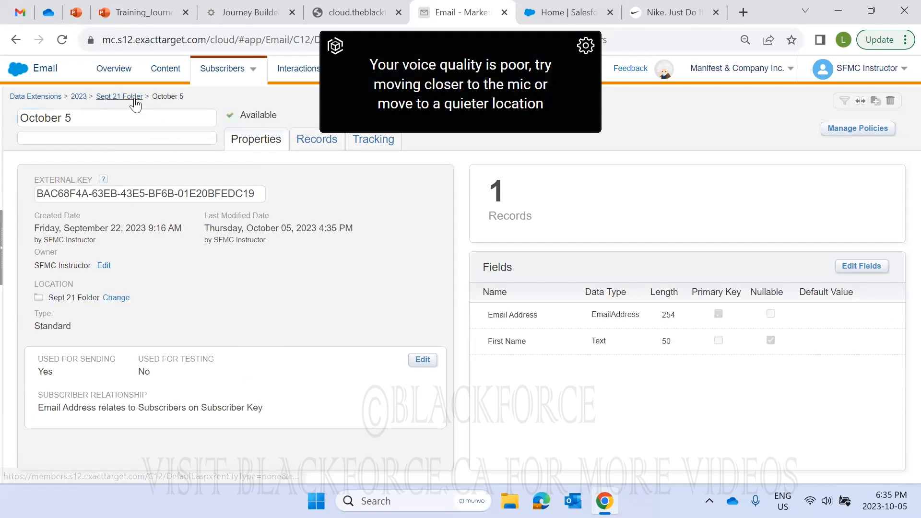
{"action": "left_click", "coordinate": [329, 139]}
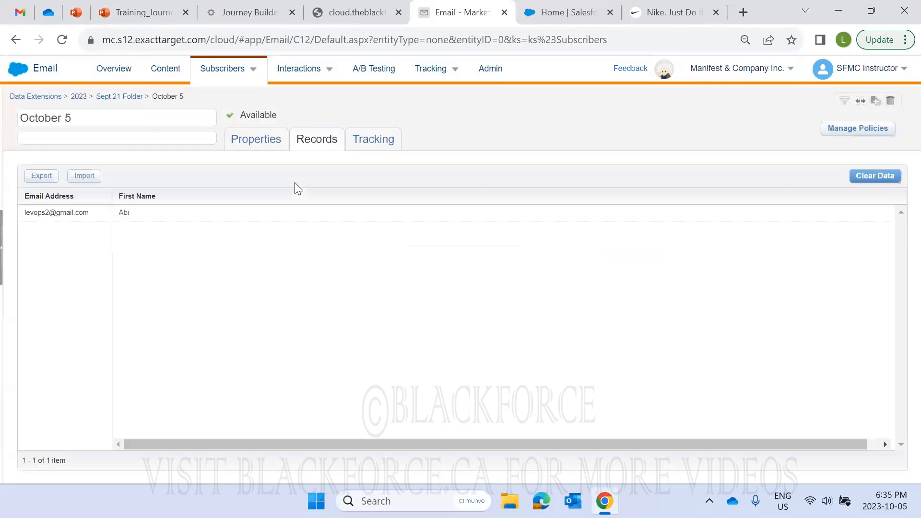
{"action": "left_click", "coordinate": [245, 144]}
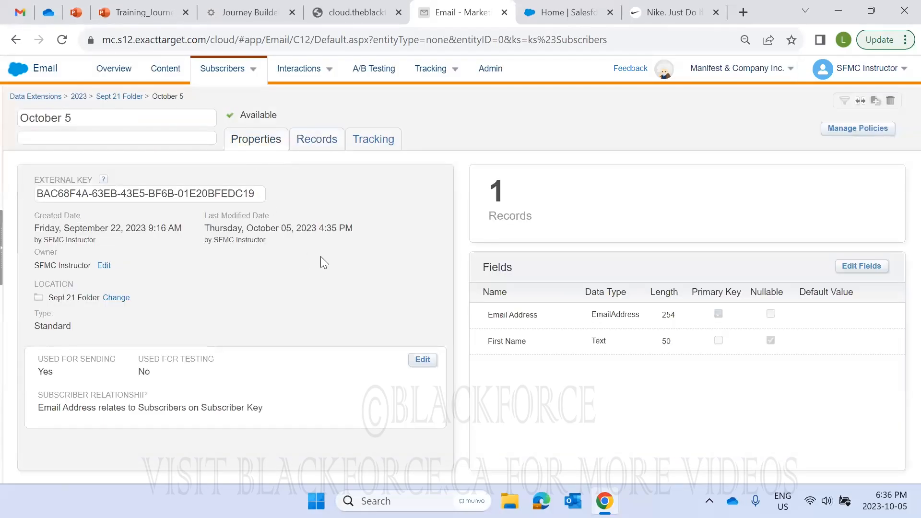
Return to the journey and set October 5 from 2023 > Sept 21 Folder as its entry data extension
{"action": "left_click", "coordinate": [247, 11]}
{"action": "left_click", "coordinate": [283, 194]}
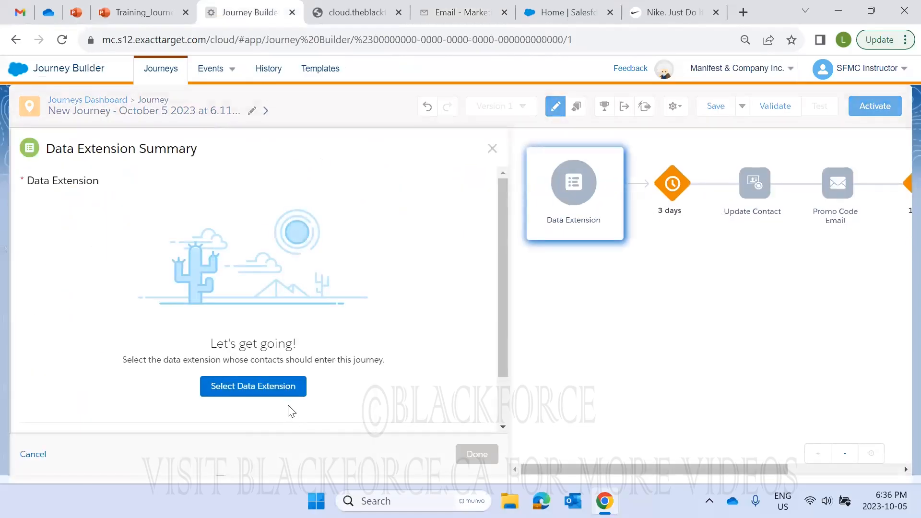
{"action": "left_click", "coordinate": [275, 385]}
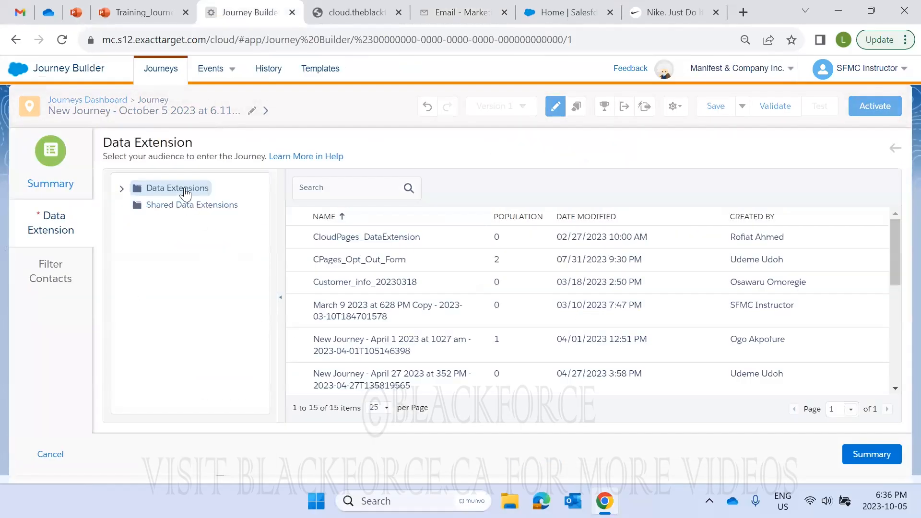
{"action": "left_click", "coordinate": [122, 188]}
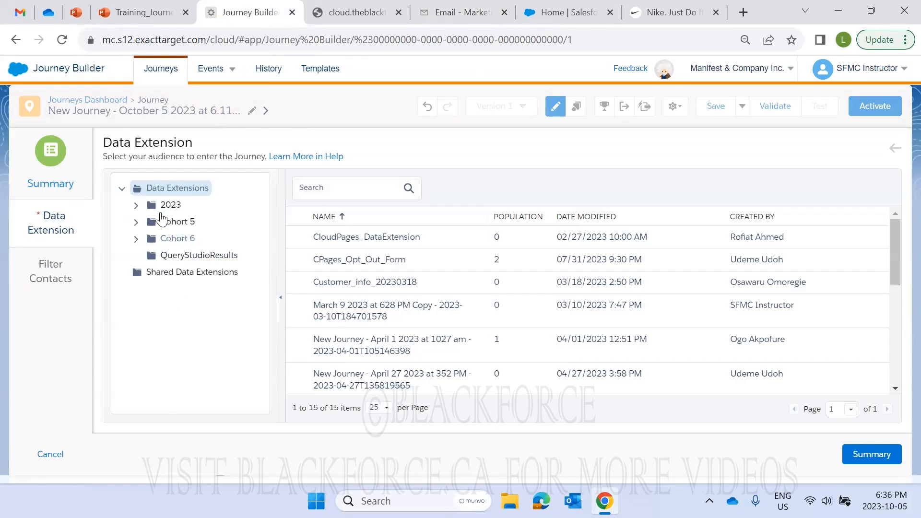
{"action": "left_click", "coordinate": [145, 202]}
{"action": "left_click", "coordinate": [137, 205]}
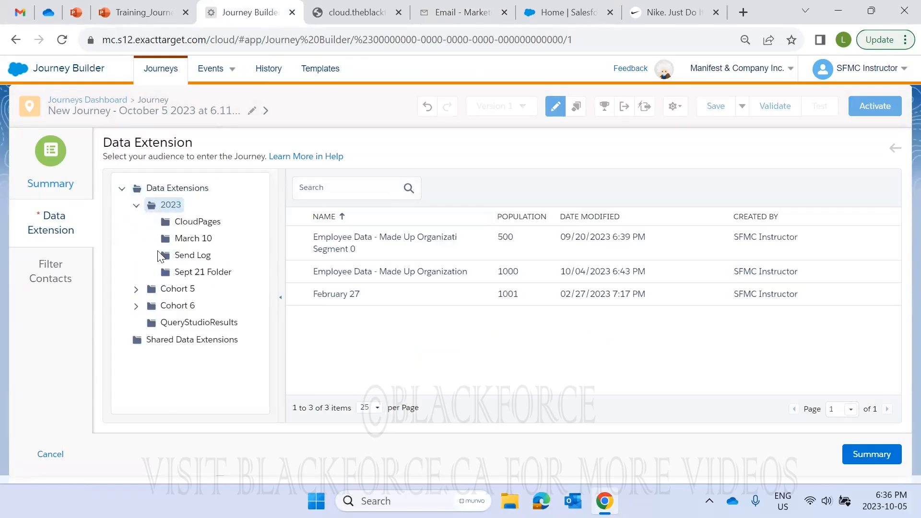
{"action": "left_click", "coordinate": [189, 272]}
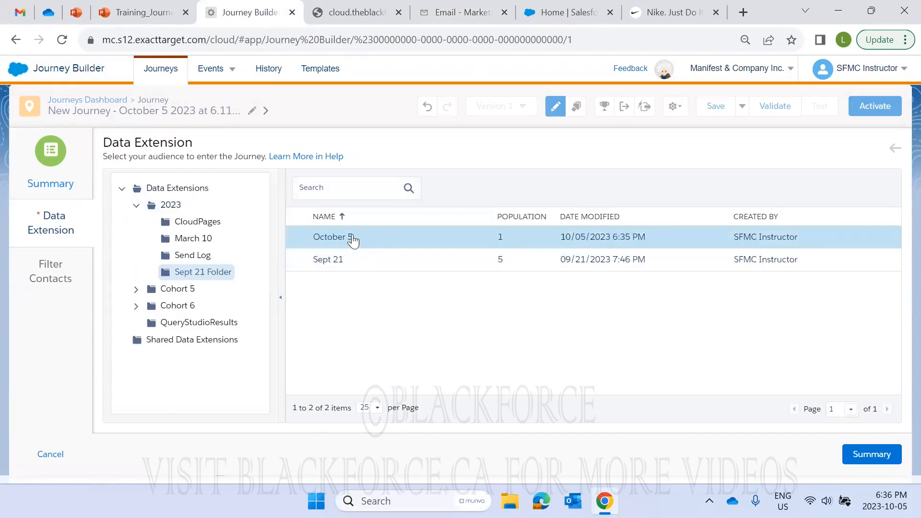
{"action": "left_click", "coordinate": [350, 237]}
{"action": "left_click", "coordinate": [893, 461]}
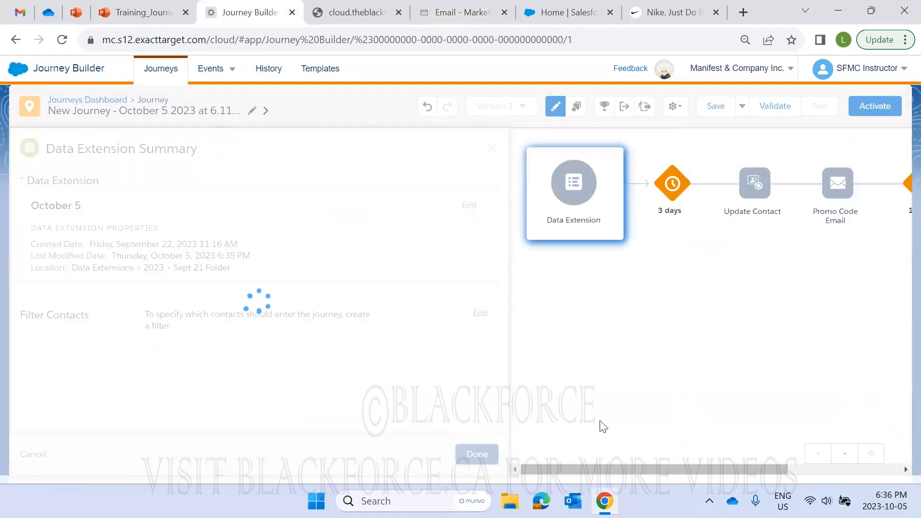
Try moving Update Contact ahead of the 3-day wait and try deleting that wait, undoing each change
{"action": "mouse_move", "coordinate": [397, 183]}
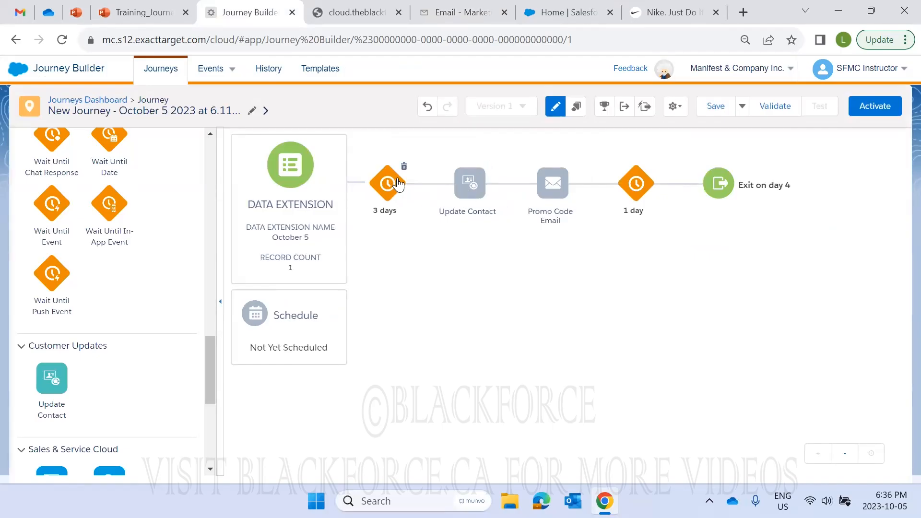
{"action": "left_click_drag", "start_coordinate": [468, 194], "coordinate": [371, 199]}
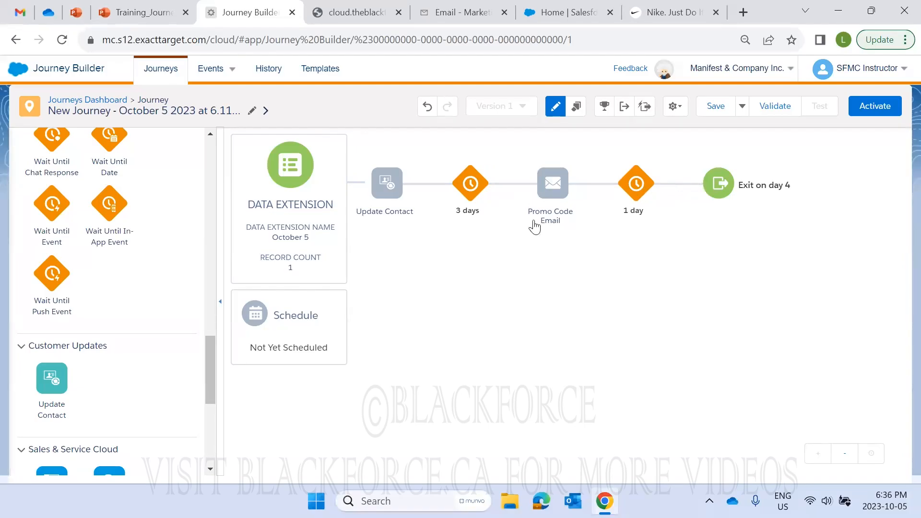
{"action": "left_click", "coordinate": [428, 106]}
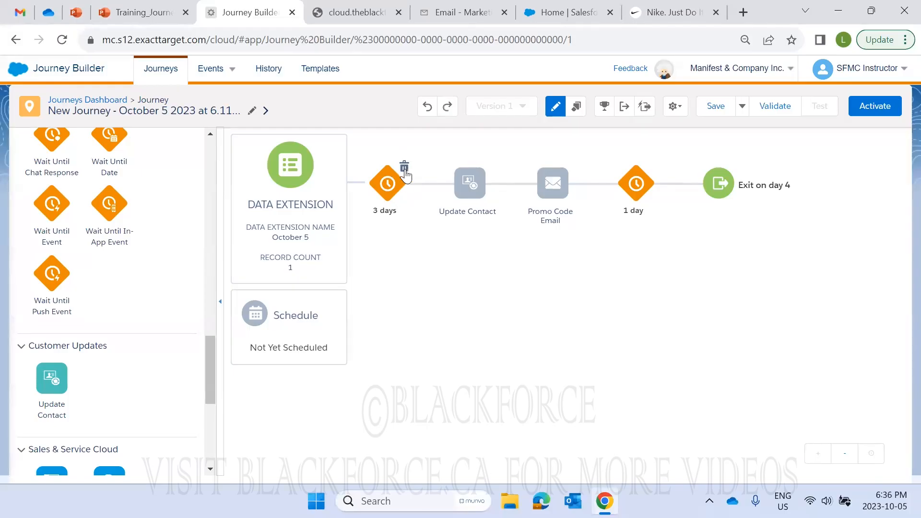
{"action": "left_click", "coordinate": [405, 175]}
{"action": "left_click", "coordinate": [504, 201]}
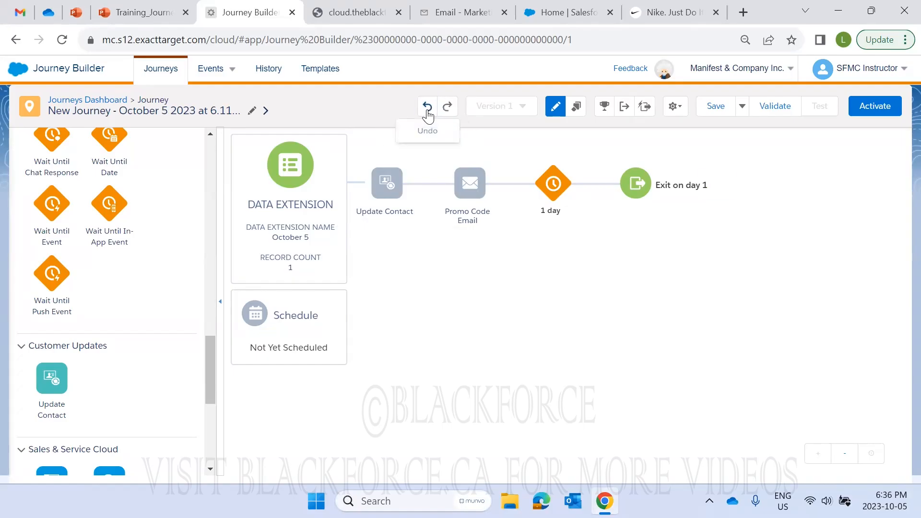
{"action": "left_click", "coordinate": [427, 106]}
Rearrange the path so the Promo Code Email directly follows Update Contact, and delete the 3-day wait
{"action": "left_click_drag", "start_coordinate": [392, 185], "coordinate": [438, 196]}
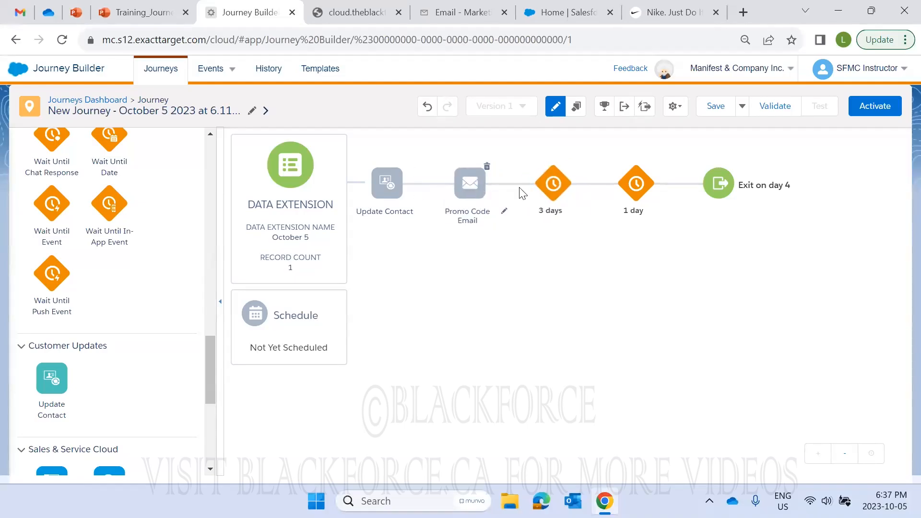
{"action": "left_click", "coordinate": [569, 170]}
{"action": "left_click", "coordinate": [675, 200]}
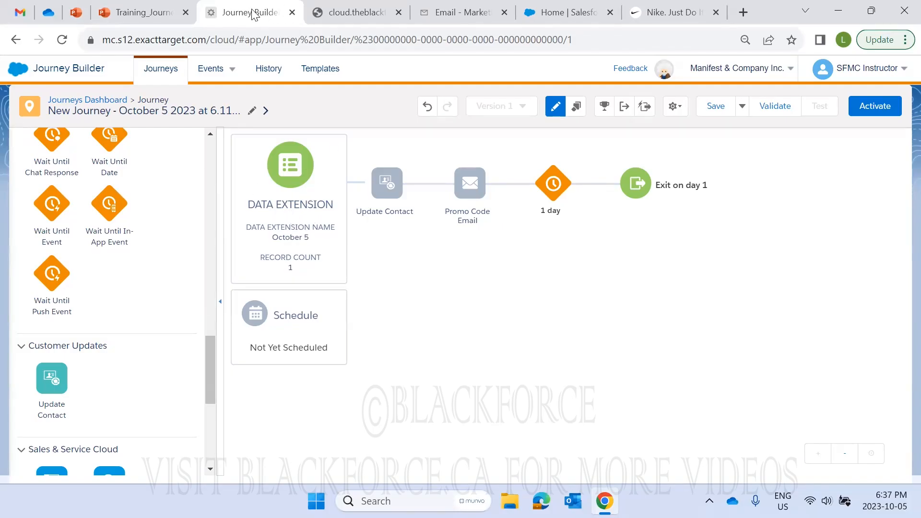
Review the fields of the October 5 data extension in Email Studio and return to the journey
{"action": "left_click", "coordinate": [424, 16]}
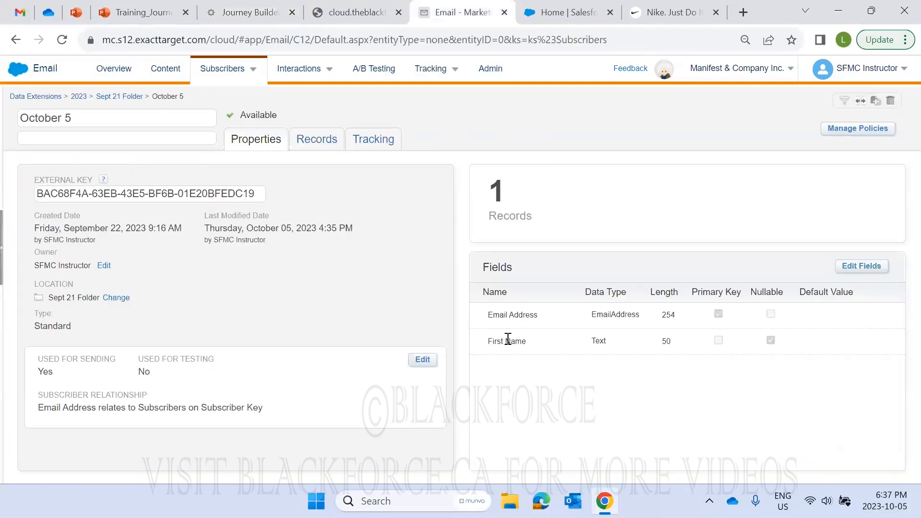
{"action": "left_click_drag", "start_coordinate": [525, 342], "coordinate": [485, 325]}
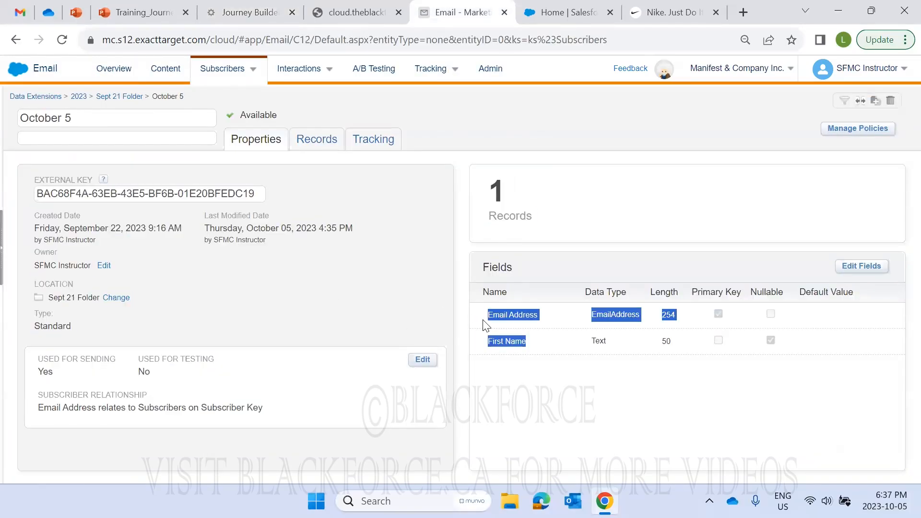
{"action": "left_click", "coordinate": [522, 344]}
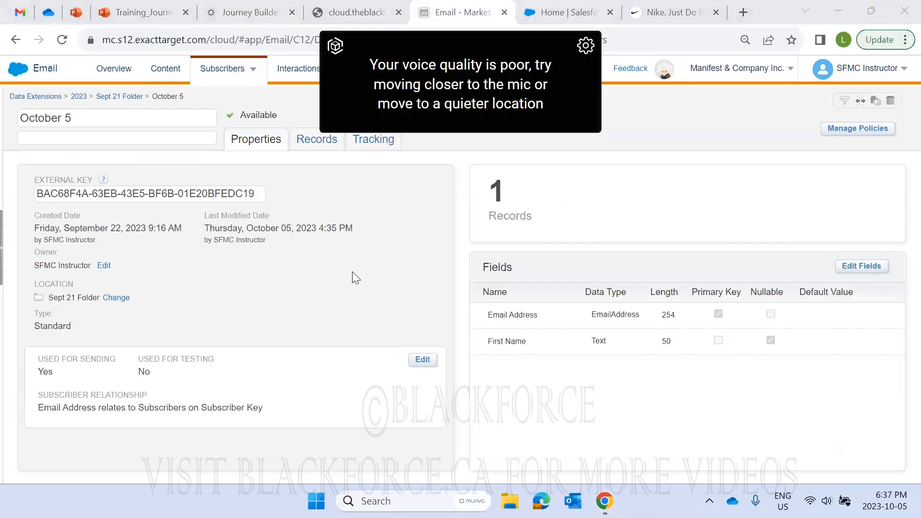
{"action": "left_click", "coordinate": [243, 12]}
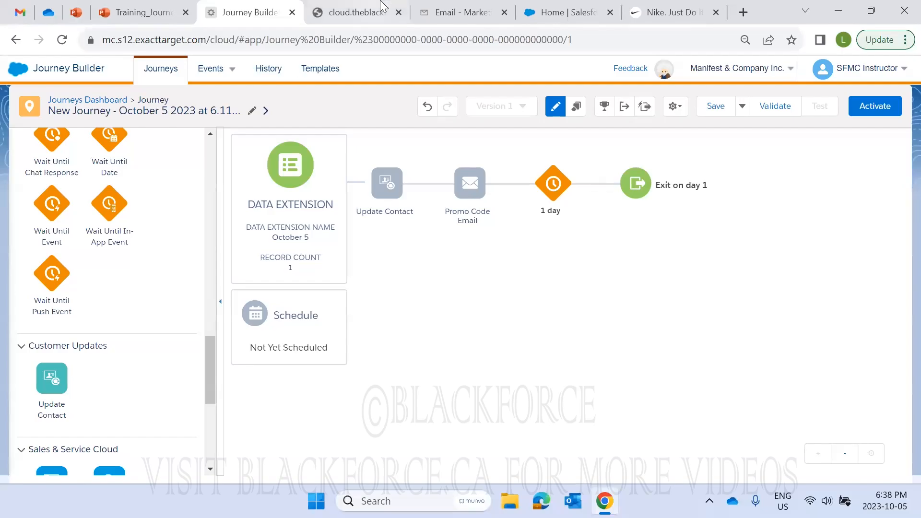
Place the Email Studio browser tab beside Journey Builder and add a field named Journey Entry Date to the October 5 data extension
{"action": "left_click_drag", "start_coordinate": [431, 12], "coordinate": [346, 12]}
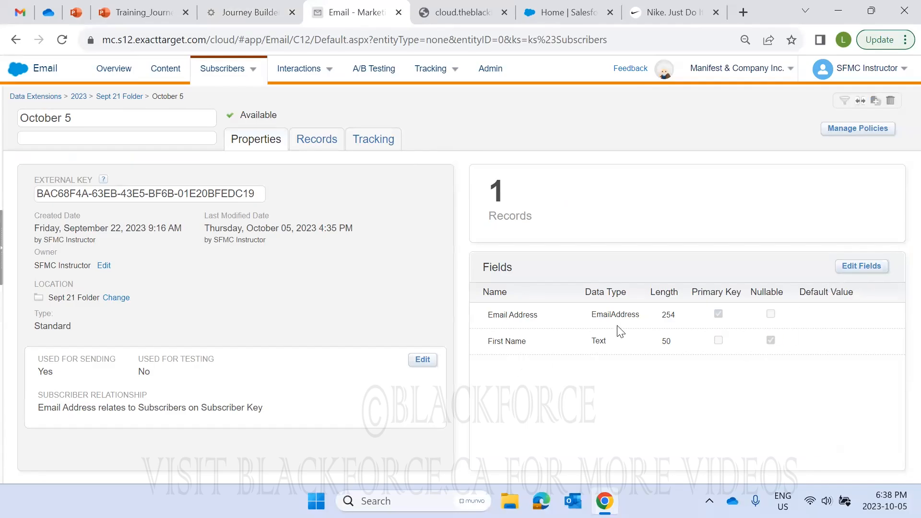
{"action": "left_click", "coordinate": [862, 266]}
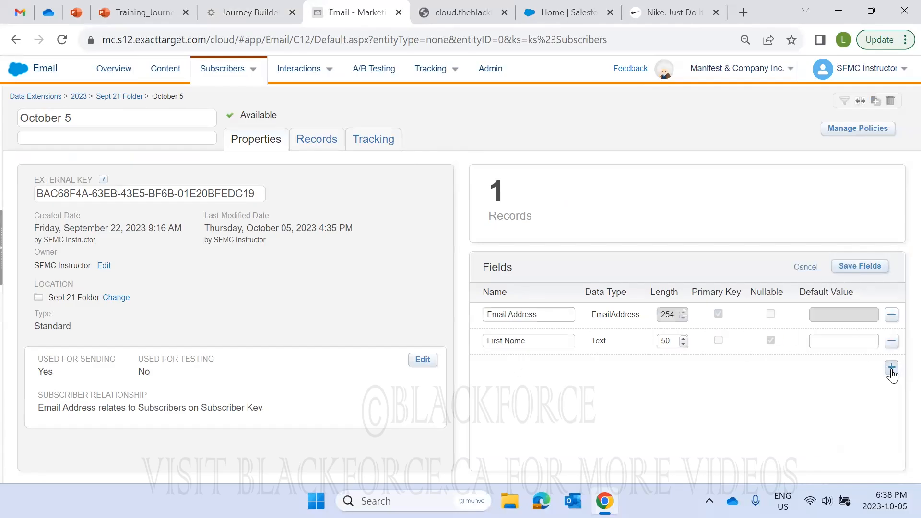
{"action": "left_click", "coordinate": [888, 367]}
{"action": "left_click", "coordinate": [544, 362]}
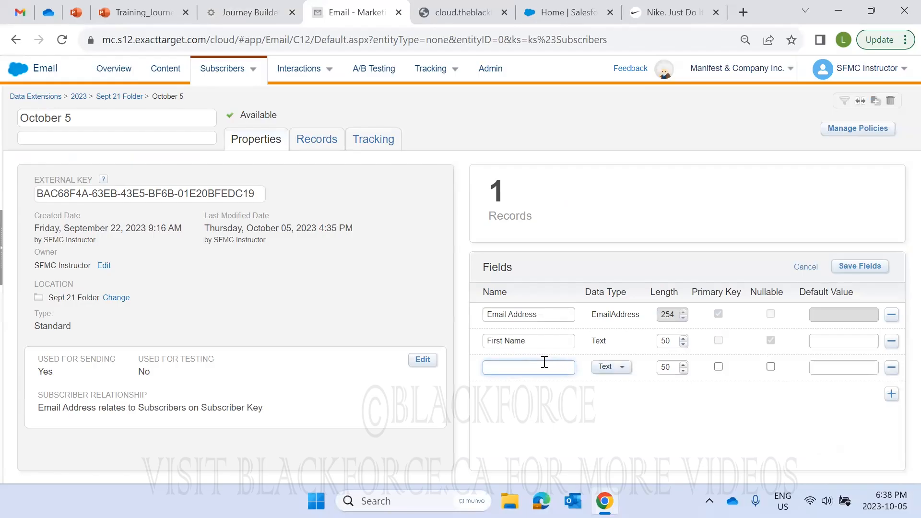
{"action": "key", "text": "Caps_Lock"}
{"action": "type", "text": "E"}
{"action": "key", "text": "Caps_Lock"}
{"action": "type", "text": "ntry"}
{"action": "key", "text": "Caps_Lock"}
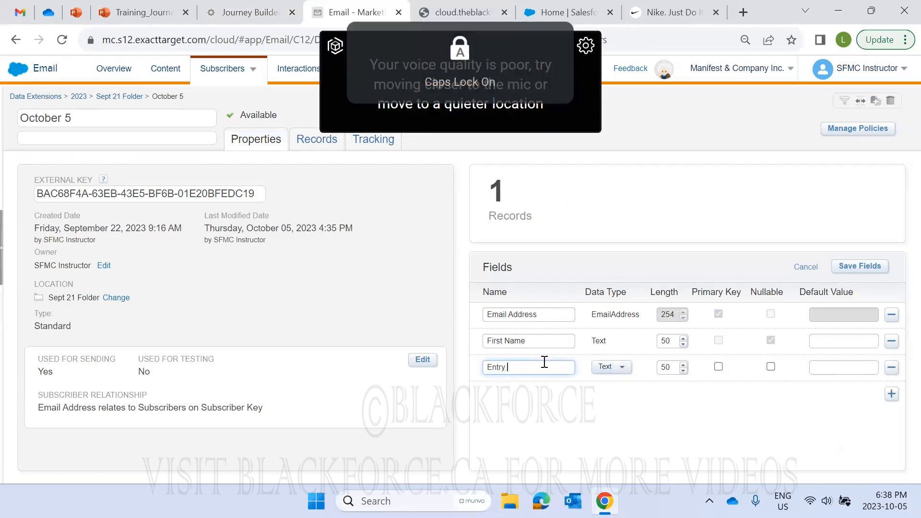
{"action": "key", "text": "Home"}
{"action": "key", "text": "Caps_Lock"}
{"action": "type", "text": "j"}
{"action": "key", "text": "Caps_Lock"}
{"action": "type", "text": "OUR"}
{"action": "key", "text": "BackSpace"}
{"action": "key", "text": "BackSpace"}
{"action": "key", "text": "BackSpace"}
{"action": "key", "text": "BackSpace"}
{"action": "key", "text": "Caps_Lock"}
{"action": "type", "text": "Journey"}
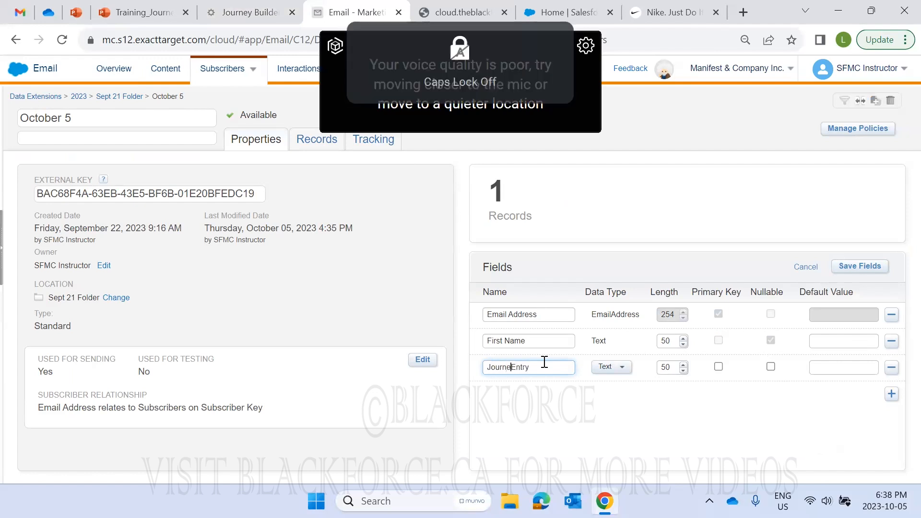
{"action": "key", "text": "Caps_Lock"}
{"action": "key", "text": "End"}
{"action": "type", "text": "D"}
{"action": "key", "text": "Caps_Lock"}
{"action": "type", "text": "ate"}
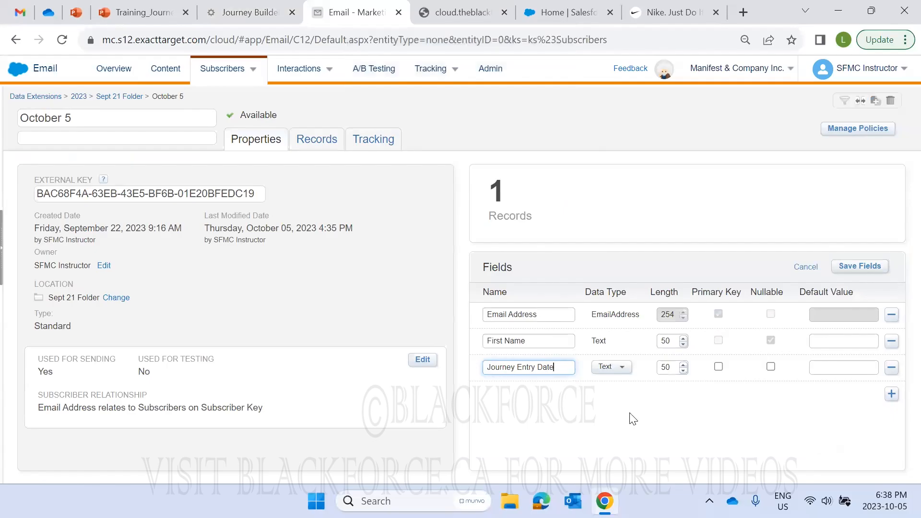
Set the Journey Entry Date field to the Date data type, make it nullable and save the fields
{"action": "left_click", "coordinate": [621, 374]}
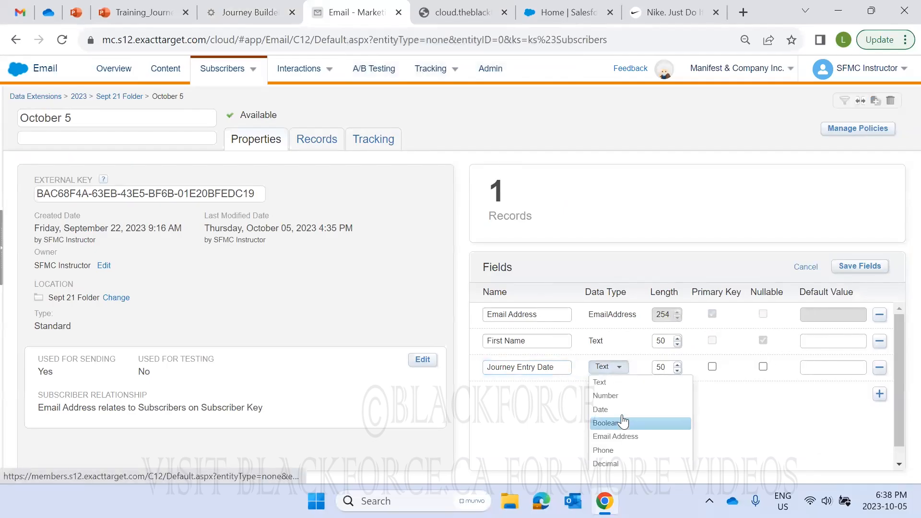
{"action": "left_click", "coordinate": [624, 415]}
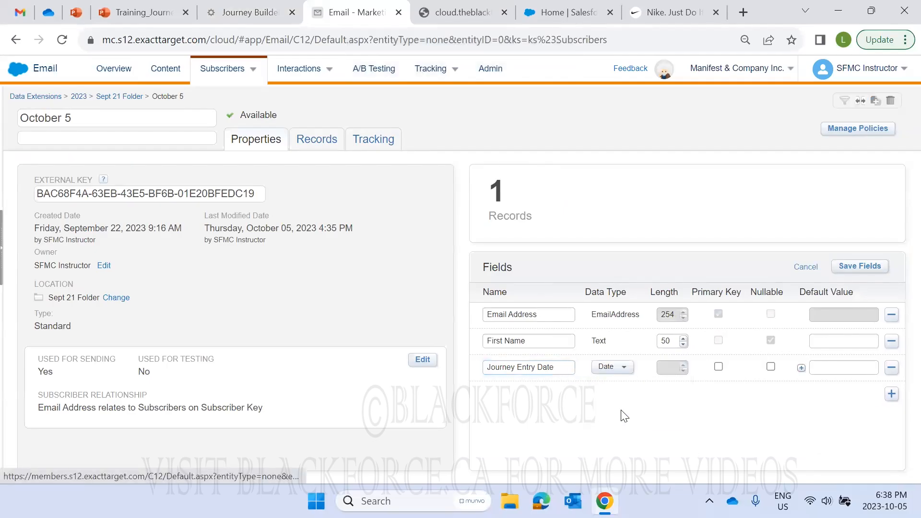
{"action": "left_click", "coordinate": [770, 368]}
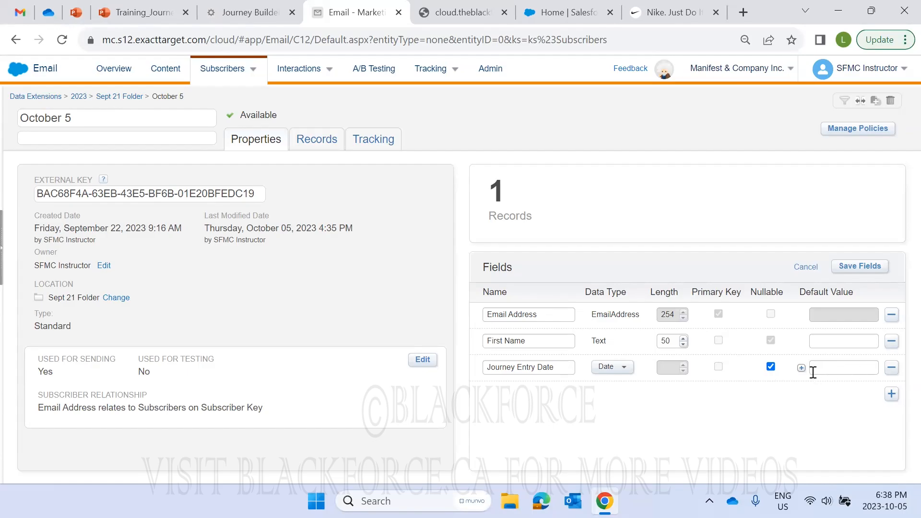
{"action": "left_click", "coordinate": [852, 268]}
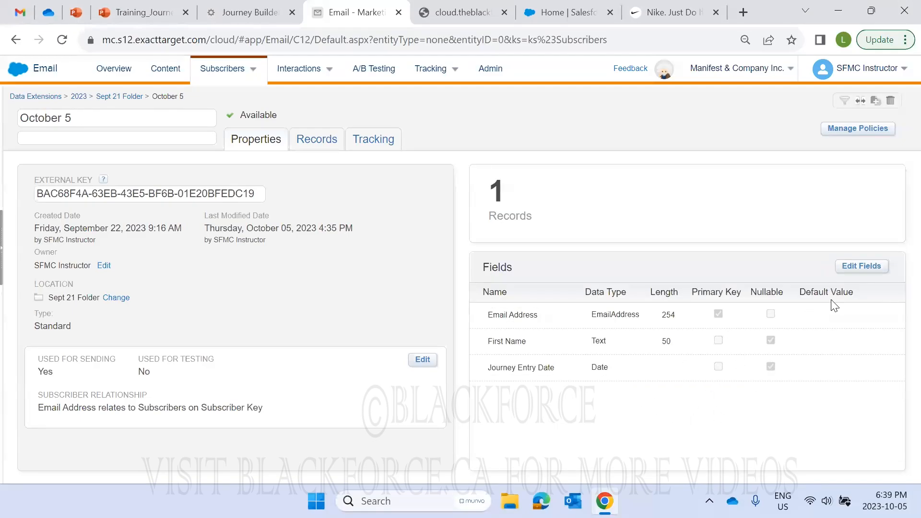
Remove the saved Journey Entry Date field and add a new field with the same name, reusing the copied text
{"action": "left_click", "coordinate": [852, 271]}
{"action": "left_click_drag", "start_coordinate": [554, 369], "coordinate": [422, 367]}
{"action": "key", "text": "ctrl+c"}
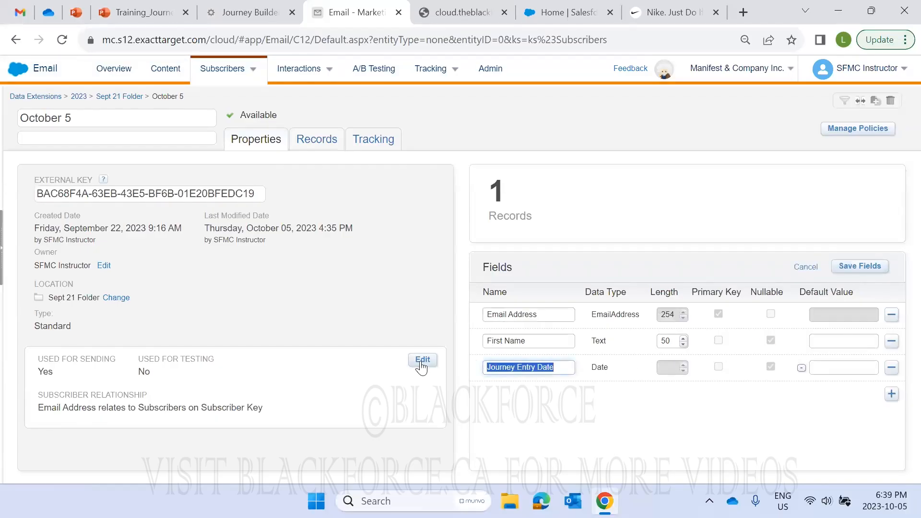
{"action": "left_click", "coordinate": [891, 369]}
{"action": "left_click", "coordinate": [890, 368]}
{"action": "left_click", "coordinate": [552, 369]}
{"action": "key", "text": "ctrl+v"}
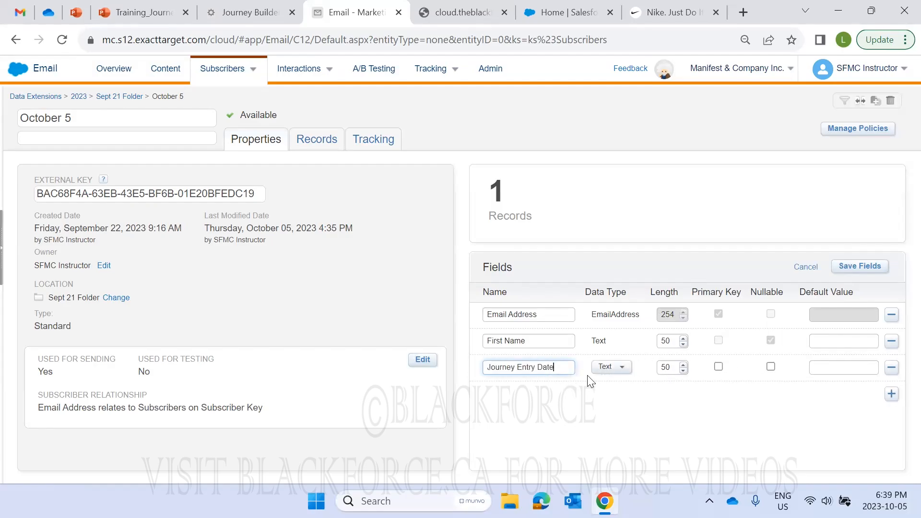
Make the new Journey Entry Date field a nullable Date with Use Current Date as its default, and save the fields
{"action": "left_click", "coordinate": [622, 368]}
{"action": "left_click", "coordinate": [604, 411]}
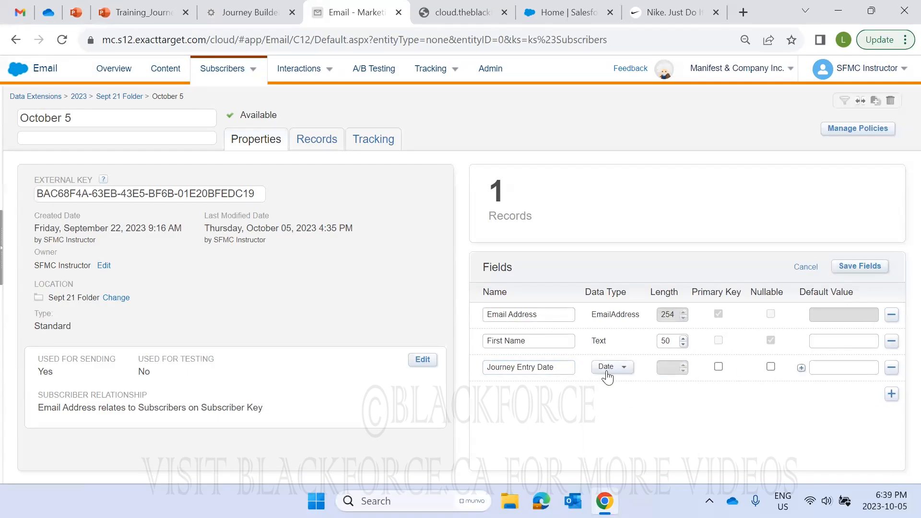
{"action": "left_click", "coordinate": [770, 367]}
{"action": "left_click", "coordinate": [802, 368]}
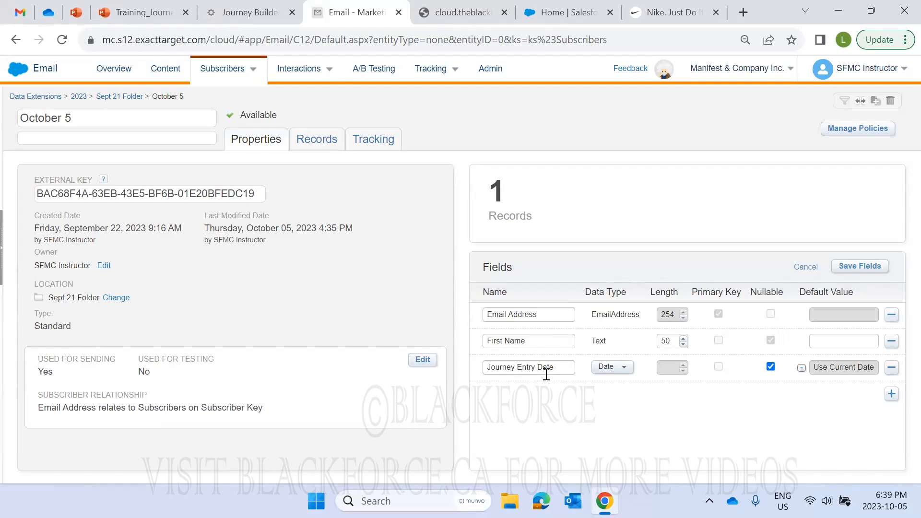
{"action": "left_click_drag", "start_coordinate": [567, 368], "coordinate": [484, 371]}
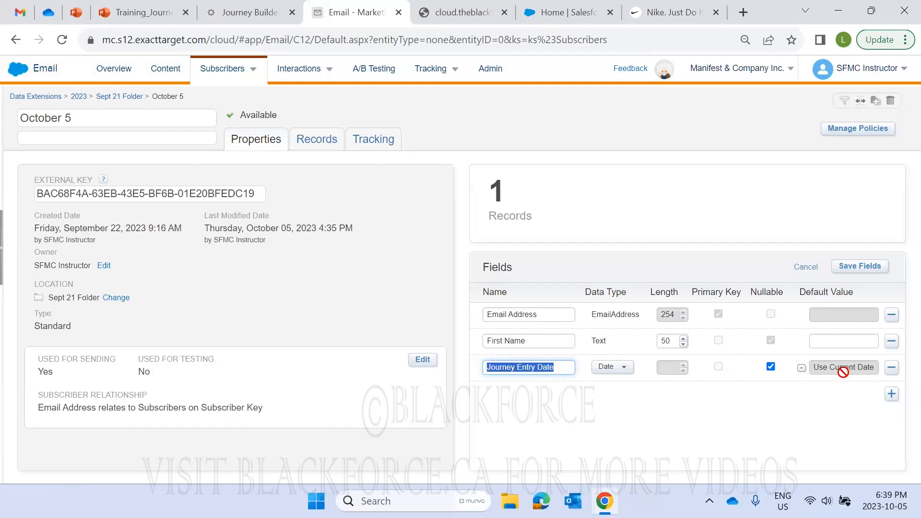
{"action": "left_click", "coordinate": [856, 270]}
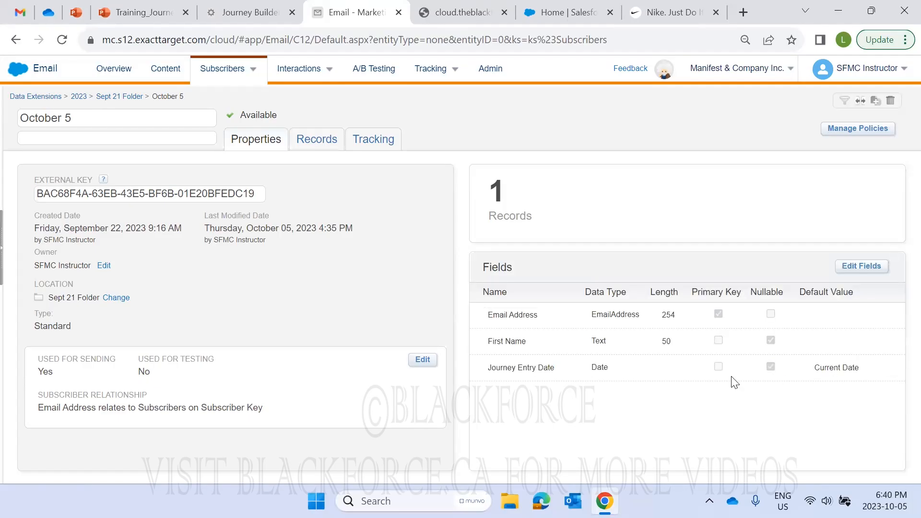
Check the October 5 records and the Journey Entry Date field's settings, and open the fields for editing
{"action": "left_click", "coordinate": [326, 145]}
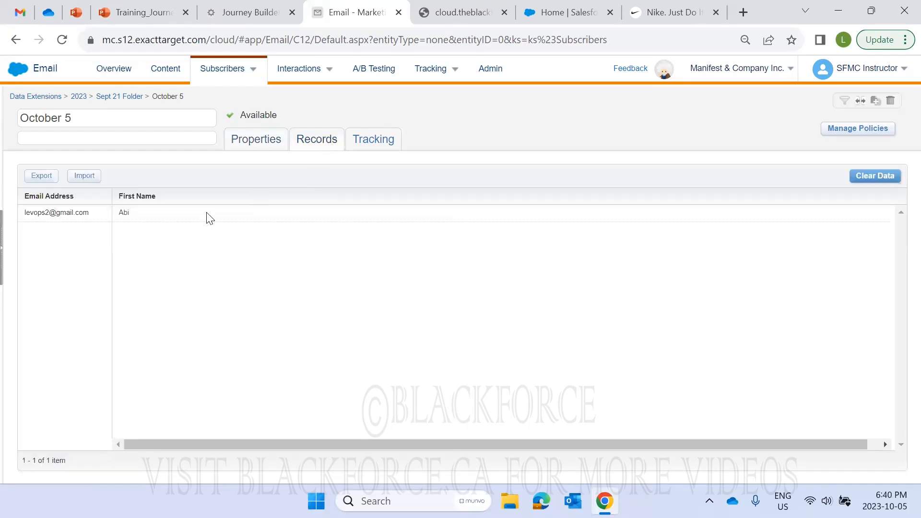
{"action": "left_click", "coordinate": [253, 152]}
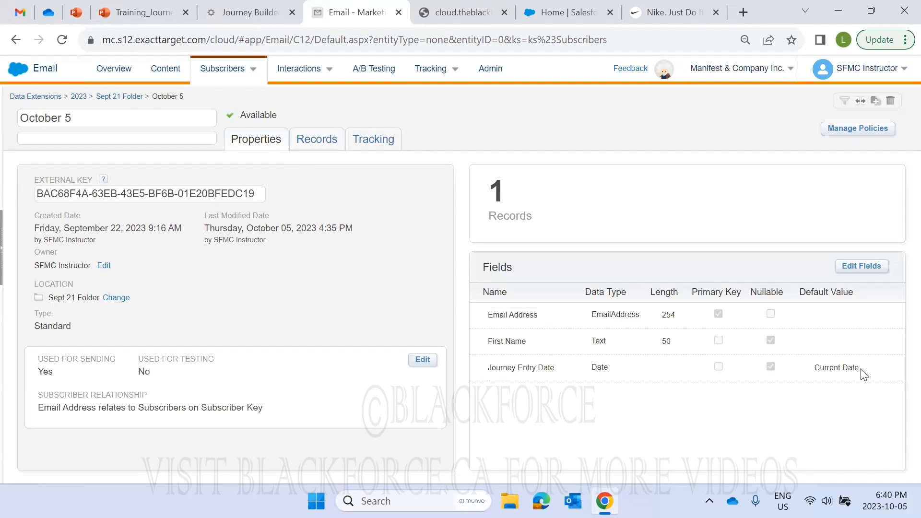
{"action": "left_click_drag", "start_coordinate": [861, 369], "coordinate": [771, 363]}
{"action": "left_click", "coordinate": [546, 377]}
{"action": "left_click", "coordinate": [859, 266]}
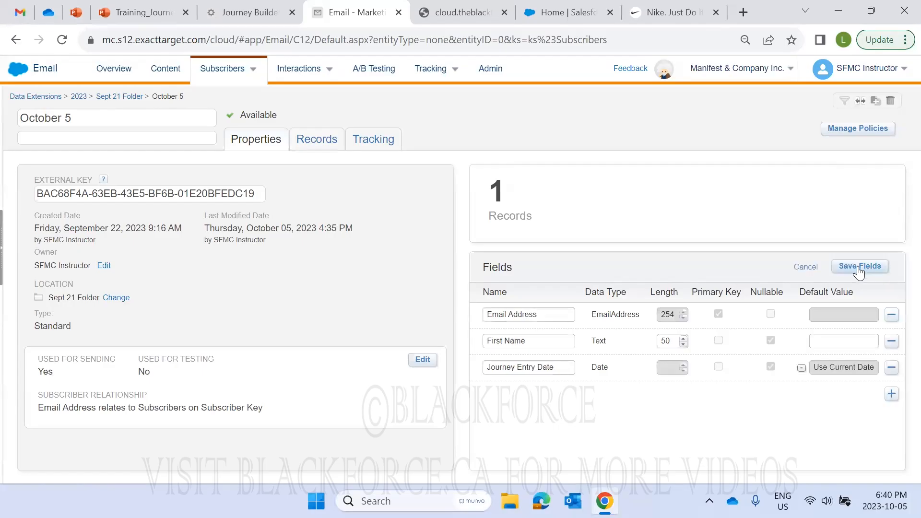
Add a new blank field row to the October 5 data extension, below Journey Entry Date
{"action": "left_click", "coordinate": [891, 393]}
{"action": "left_click", "coordinate": [551, 397]}
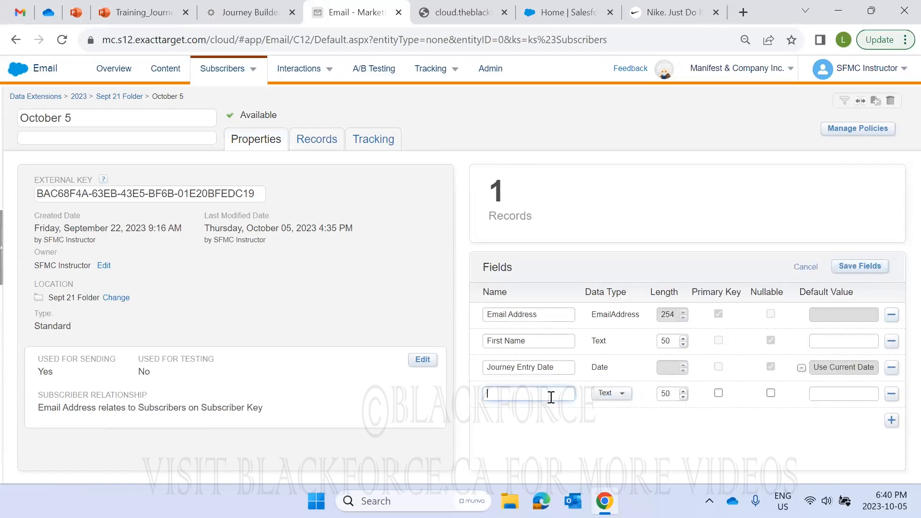
{"action": "key", "text": "Caps_Lock"}
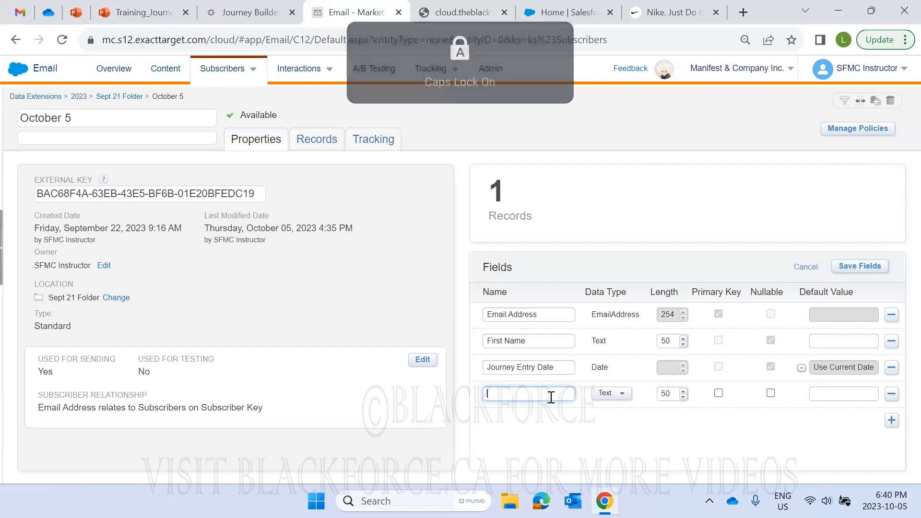
{"action": "type", "text": "J"}
{"action": "key", "text": "Caps_Lock"}
{"action": "type", "text": "ourne"}
{"action": "key", "text": "BackSpace"}
{"action": "type", "text": "ney"}
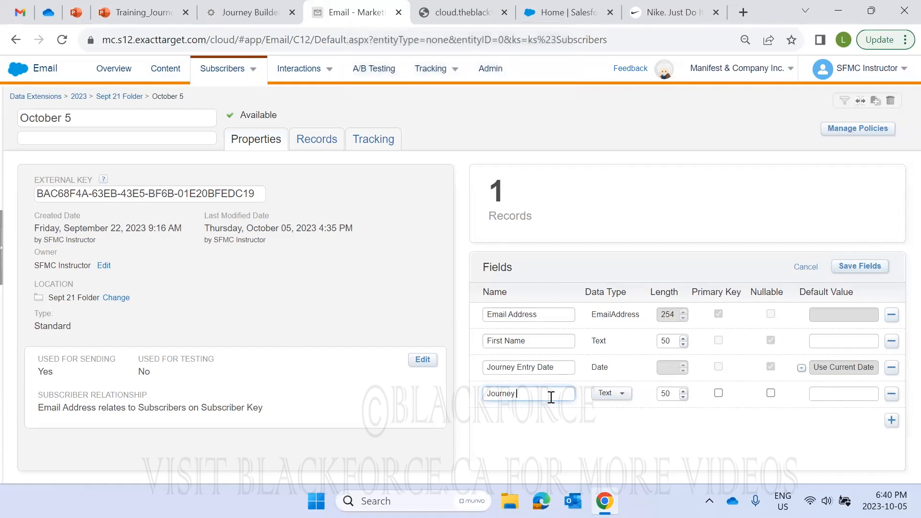
{"action": "key", "text": "Caps_Lock"}
{"action": "key", "text": "BackSpace"}
{"action": "key", "text": "BackSpace"}
{"action": "key", "text": "BackSpace"}
{"action": "key", "text": "BackSpace"}
{"action": "key", "text": "BackSpace"}
{"action": "key", "text": "BackSpace"}
{"action": "key", "text": "BackSpace"}
{"action": "left_click", "coordinate": [261, 14]}
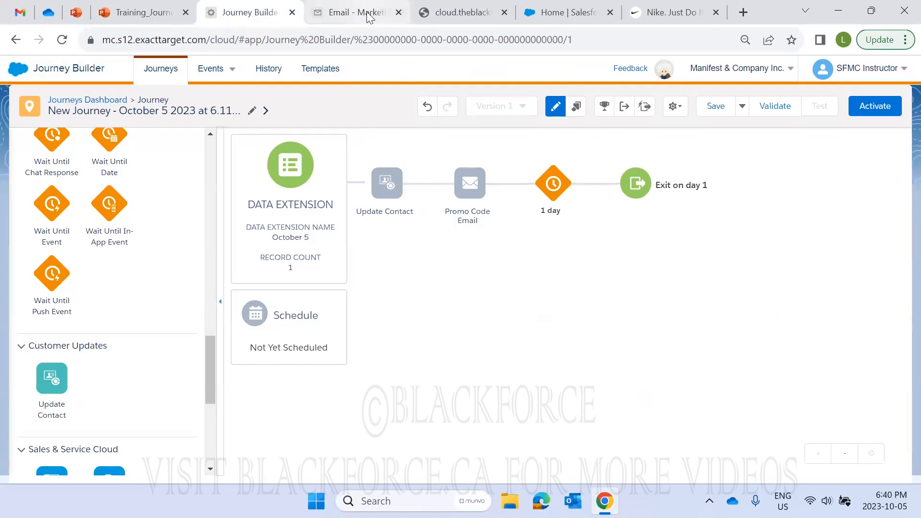
{"action": "mouse_move", "coordinate": [349, 11]}
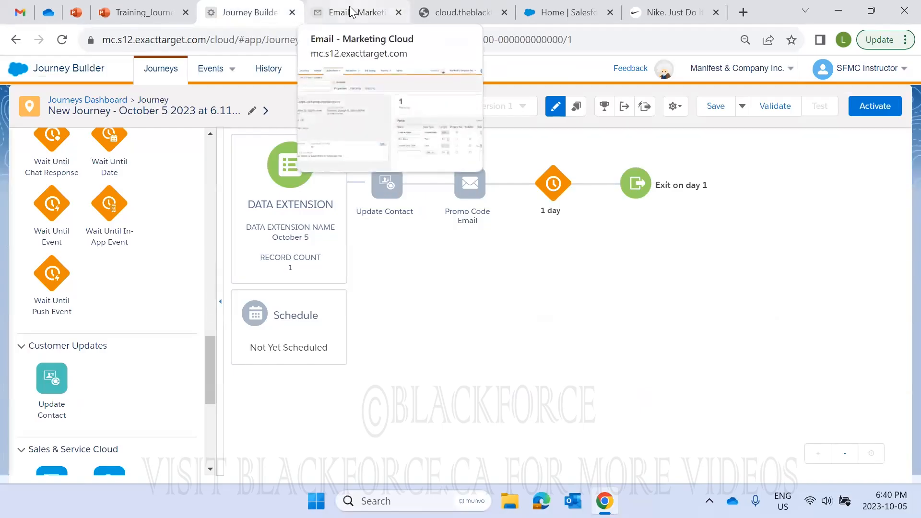
{"action": "left_click", "coordinate": [345, 14]}
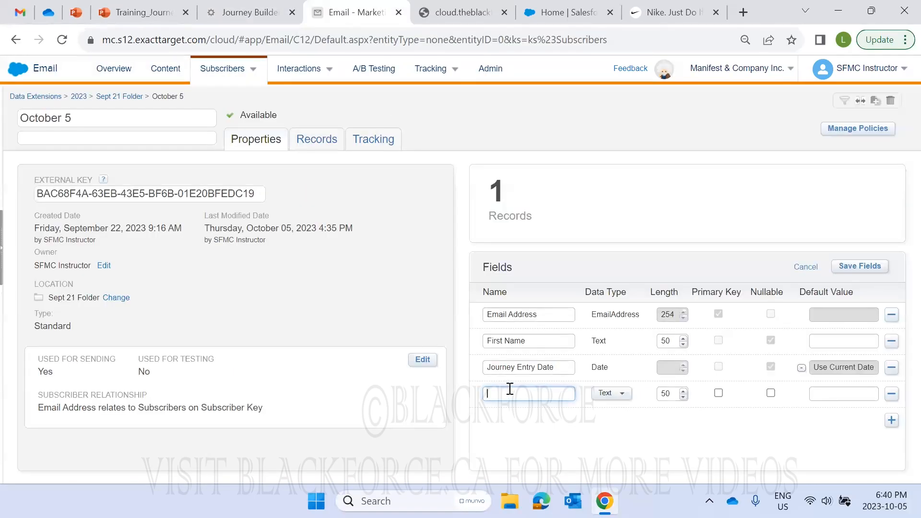
Name the new Text field Source, make it nullable and save the fields
{"action": "type", "text": "S"}
{"action": "key", "text": "Caps_Lock"}
{"action": "type", "text": "ource"}
{"action": "left_click", "coordinate": [770, 393]}
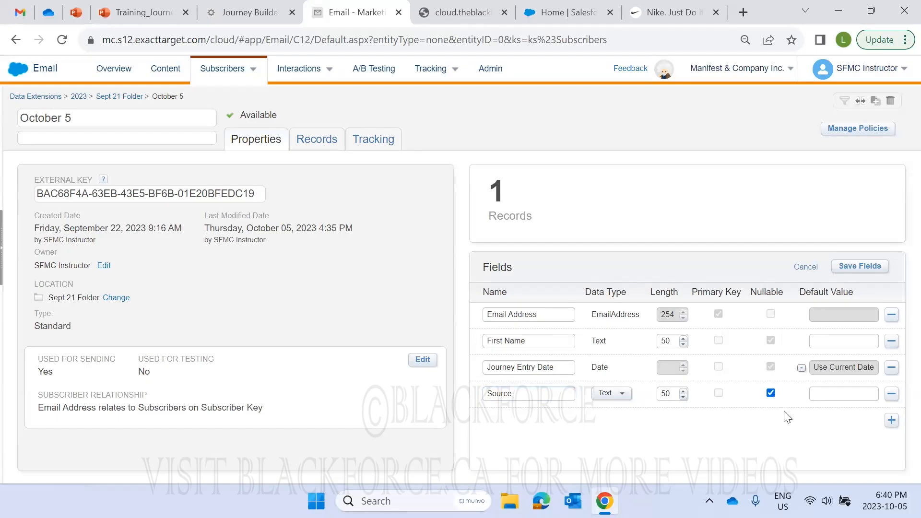
{"action": "left_click", "coordinate": [858, 269]}
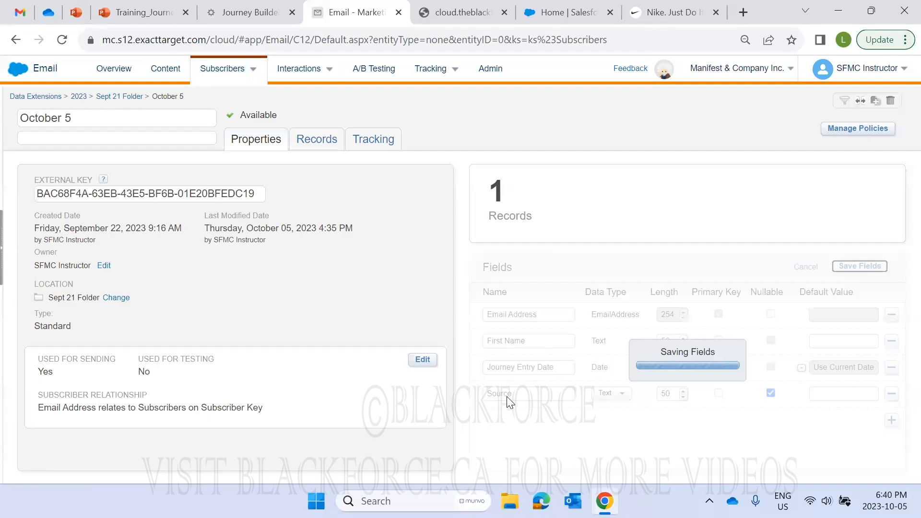
Check the saved Source field in the October 5 data extension against the journey canvas
{"action": "left_click", "coordinate": [236, 7]}
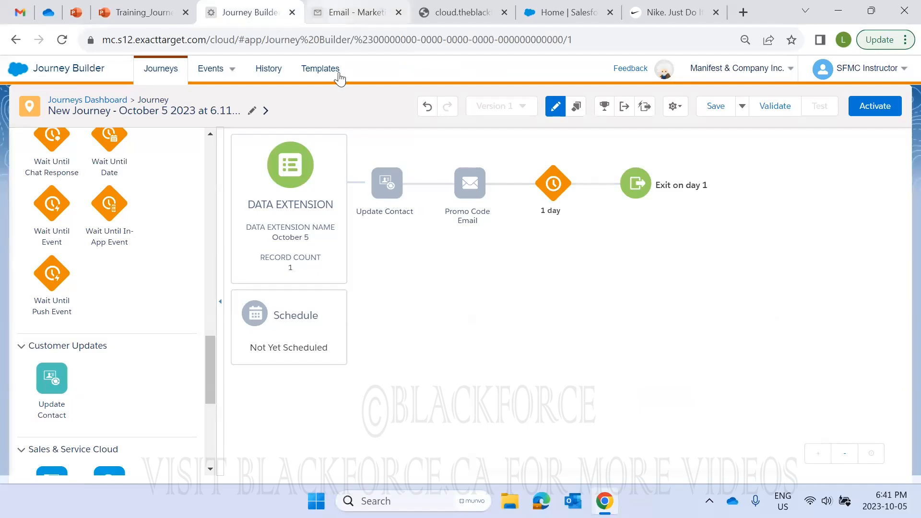
{"action": "left_click", "coordinate": [327, 12]}
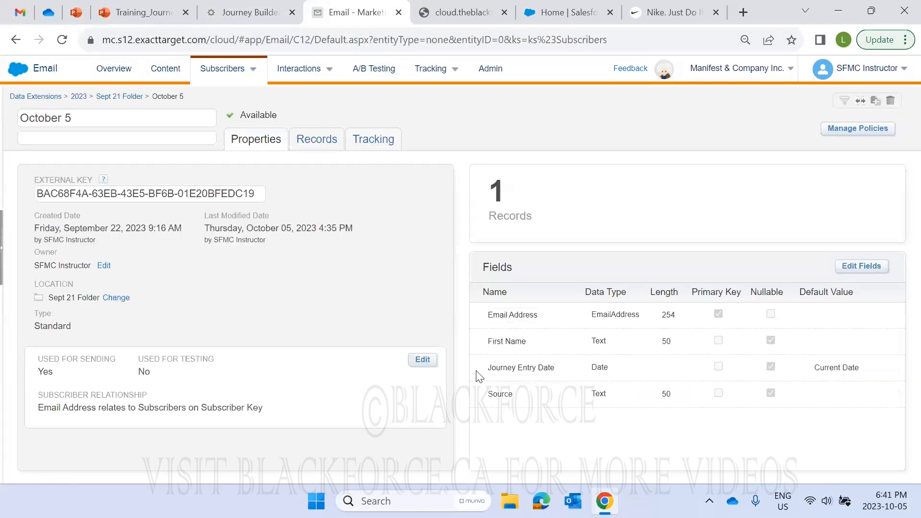
{"action": "double_click", "coordinate": [503, 391]}
{"action": "left_click", "coordinate": [694, 402]}
In the journey's Update Contact activity, select October 5 from the 2023 > Sept 21 Folder as the data extension to update
{"action": "left_click", "coordinate": [255, 9]}
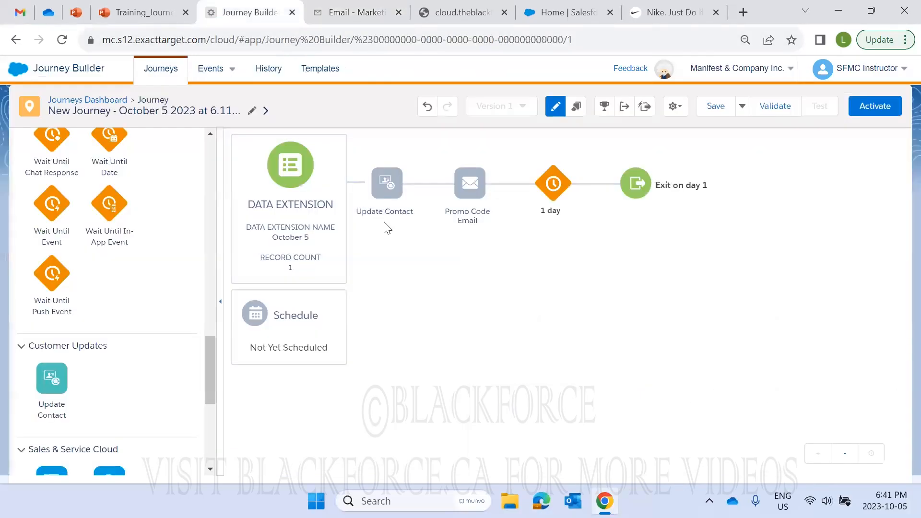
{"action": "left_click", "coordinate": [389, 194]}
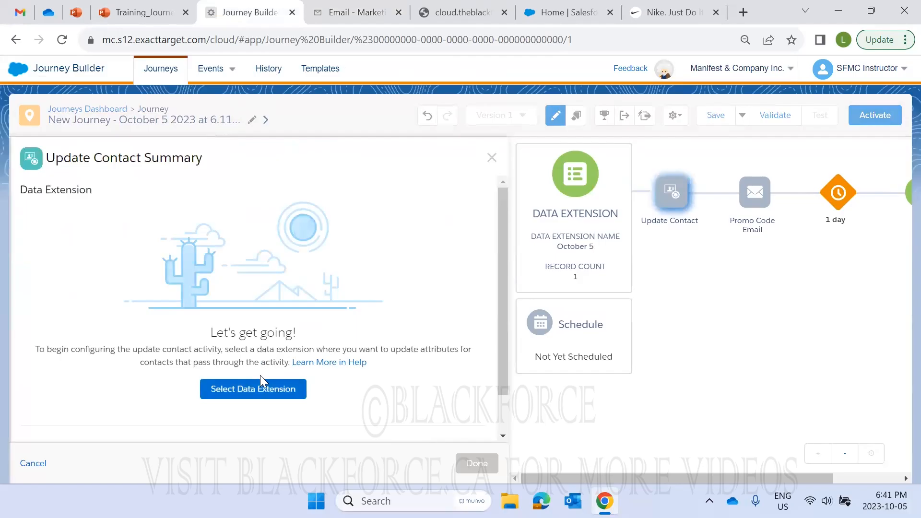
{"action": "left_click", "coordinate": [302, 386]}
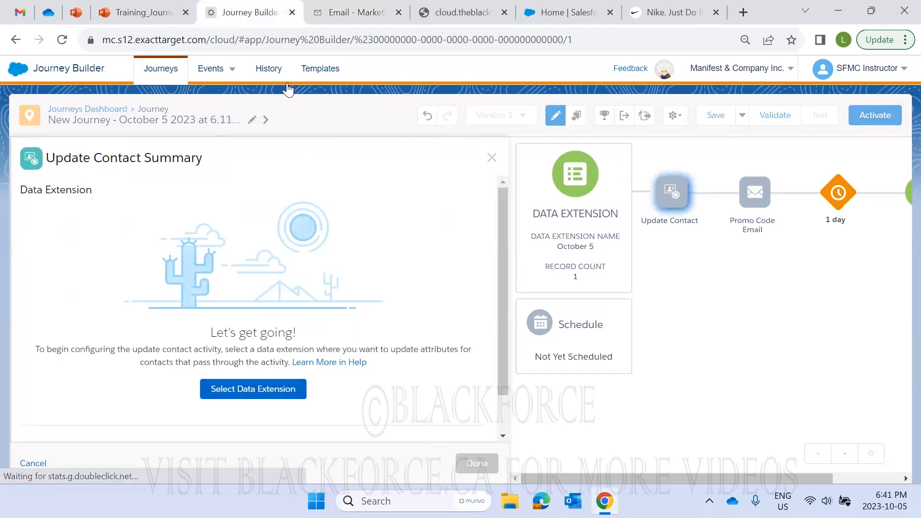
{"action": "left_click", "coordinate": [247, 390]}
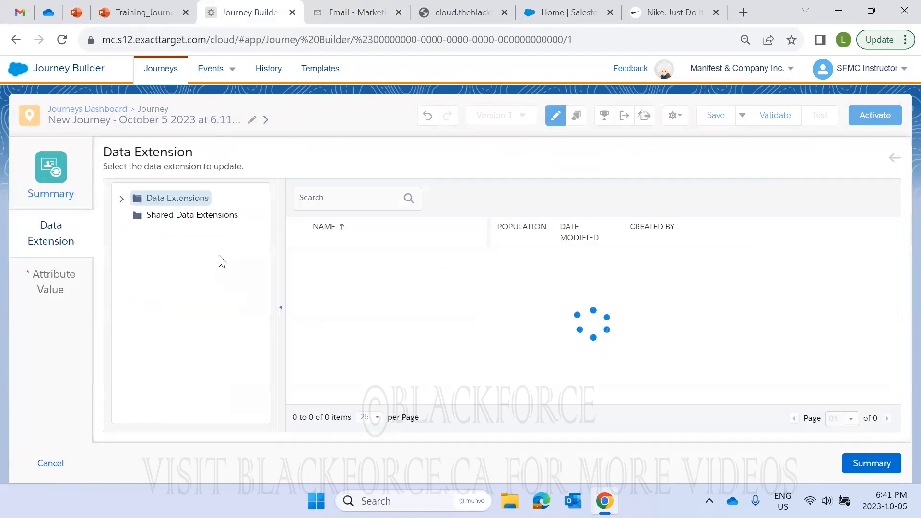
{"action": "left_click", "coordinate": [122, 199]}
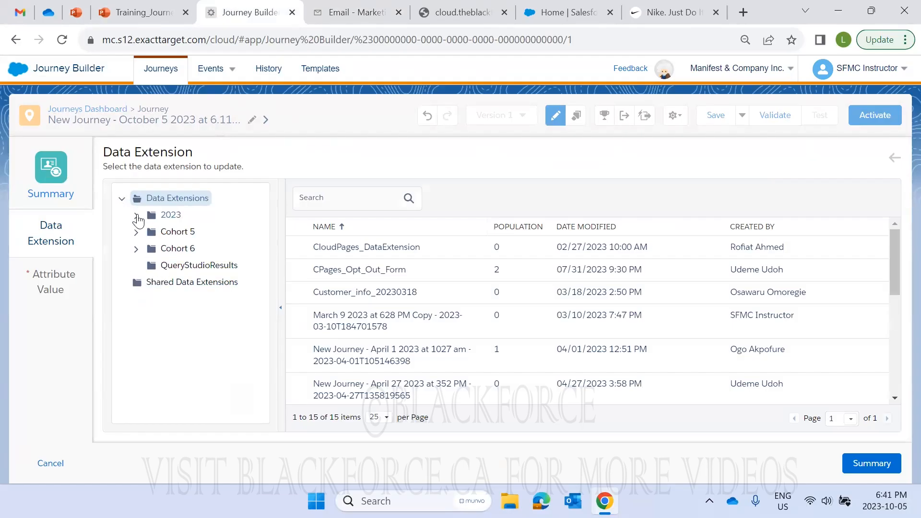
{"action": "left_click", "coordinate": [136, 215]}
{"action": "left_click", "coordinate": [192, 283]}
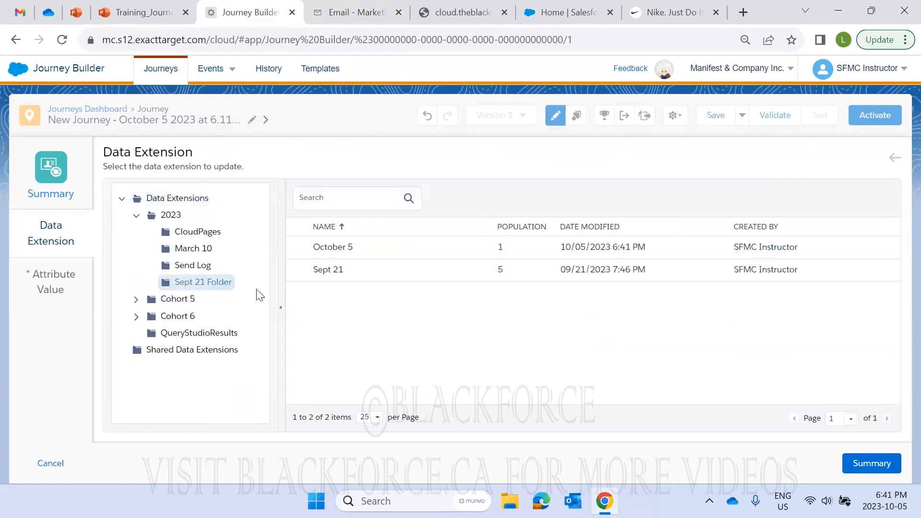
{"action": "left_click", "coordinate": [355, 248]}
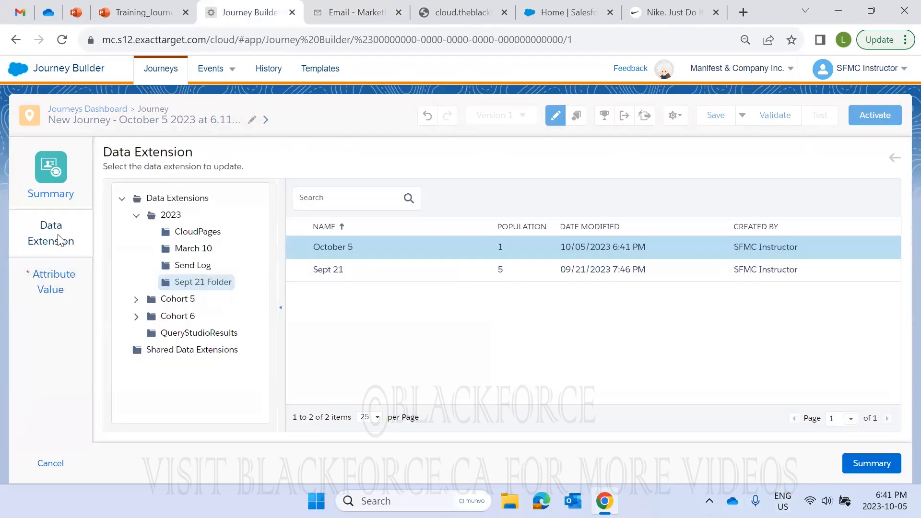
Choose Source as the single attribute for the Update Contact activity to update
{"action": "left_click", "coordinate": [56, 290]}
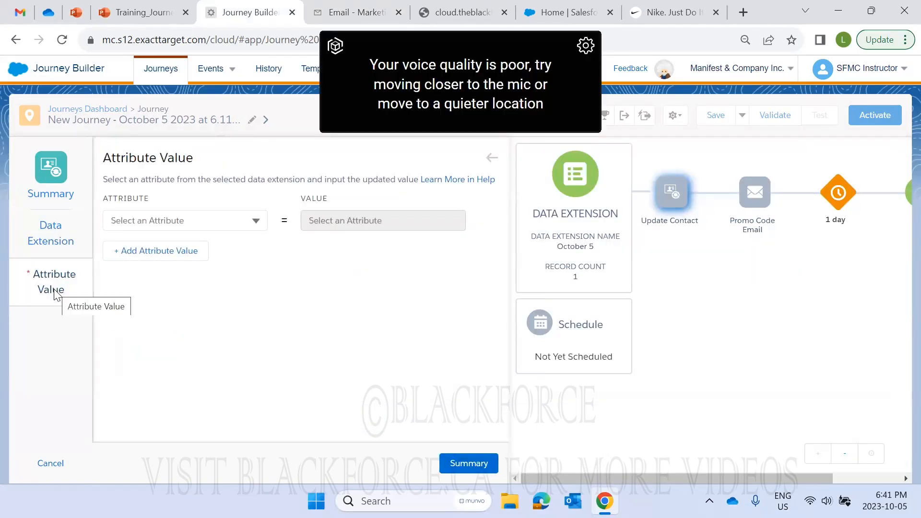
{"action": "left_click", "coordinate": [185, 250]}
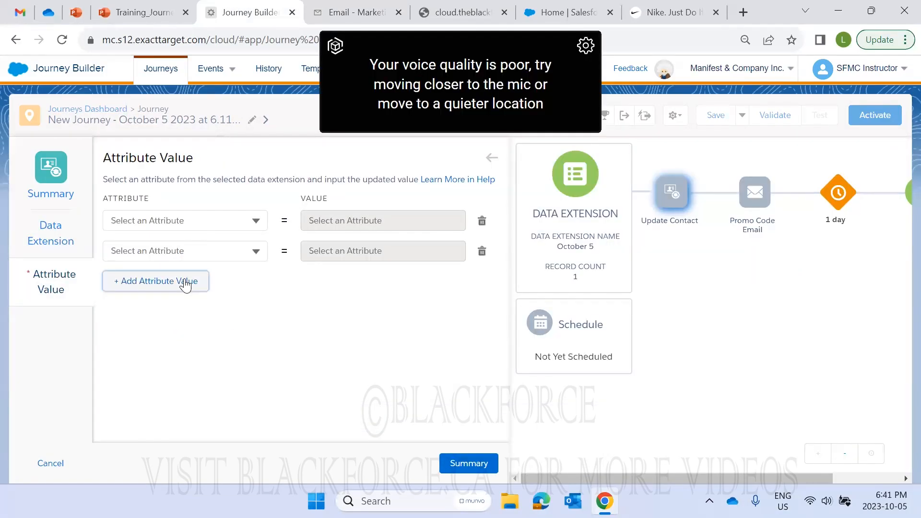
{"action": "left_click", "coordinate": [481, 251]}
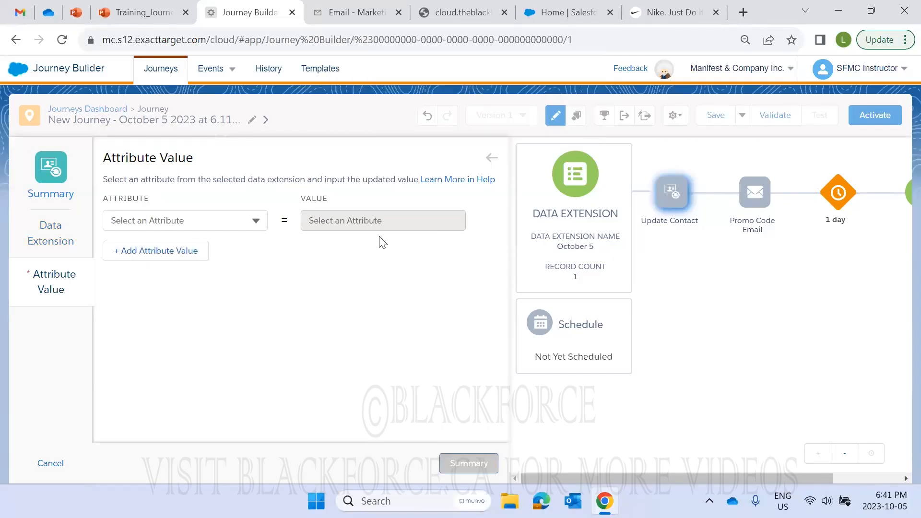
{"action": "left_click", "coordinate": [251, 219]}
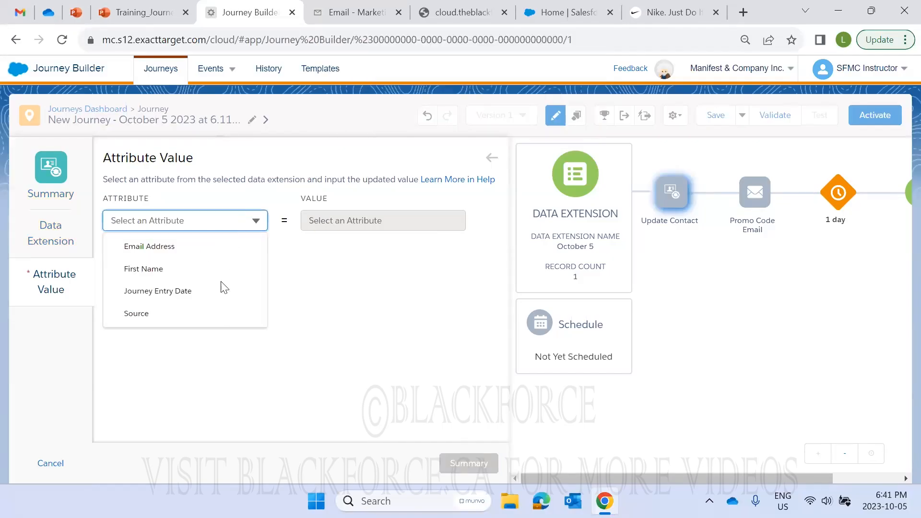
{"action": "left_click", "coordinate": [155, 315]}
{"action": "left_click", "coordinate": [343, 225]}
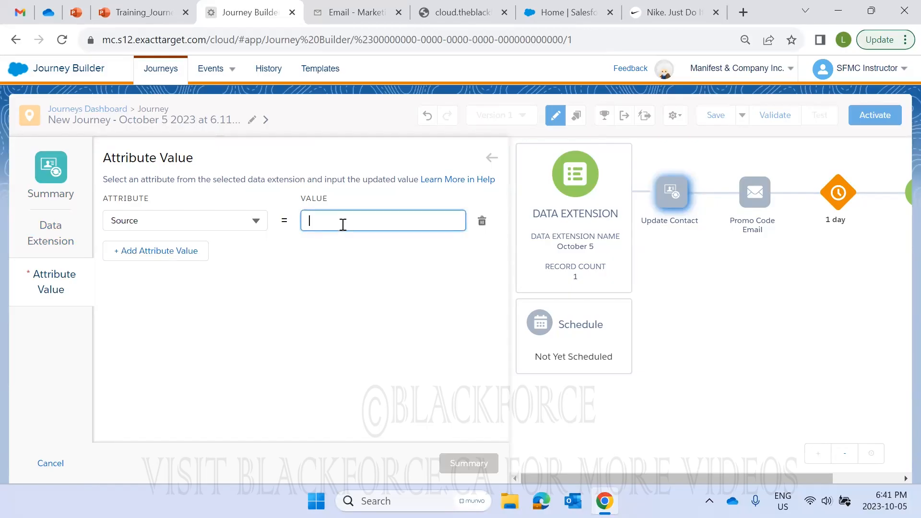
{"action": "key", "text": "Caps_Lock"}
{"action": "type", "text": "F"}
{"action": "key", "text": "Caps_Lock"}
{"action": "type", "text": "aceb"}
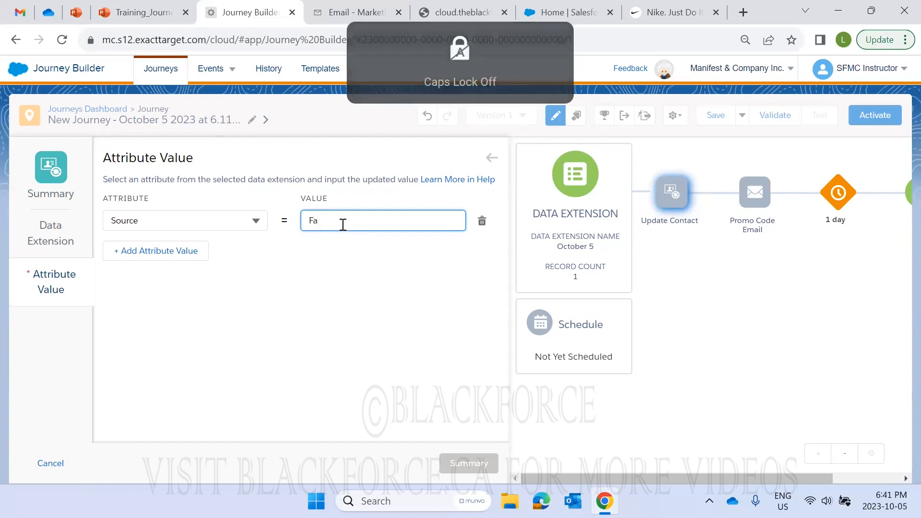
{"action": "key", "text": "BackSpace"}
{"action": "key", "text": "BackSpace"}
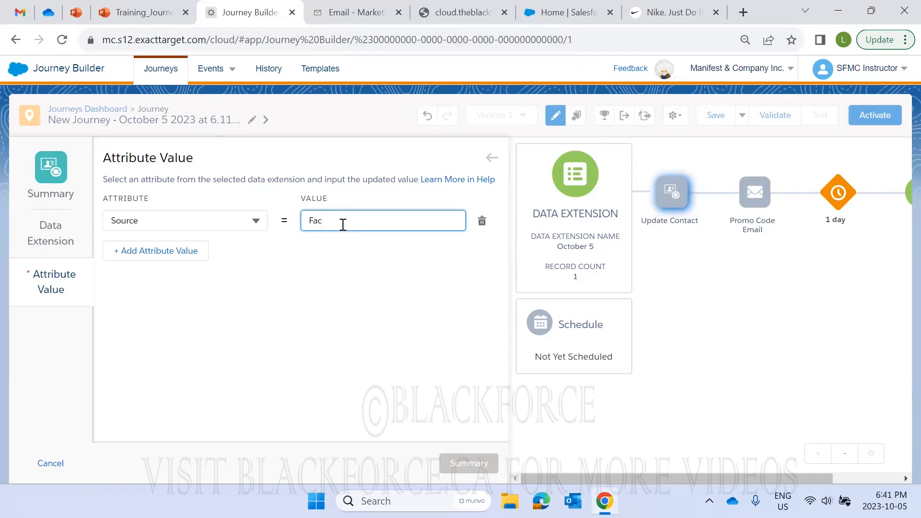
Set the Source attribute's value to LinkedIn Advertising and finish configuring the Update Contact activity
{"action": "key", "text": "Caps_Lock"}
{"action": "type", "text": "L"}
{"action": "key", "text": "Caps_Lock"}
{"action": "type", "text": "inked"}
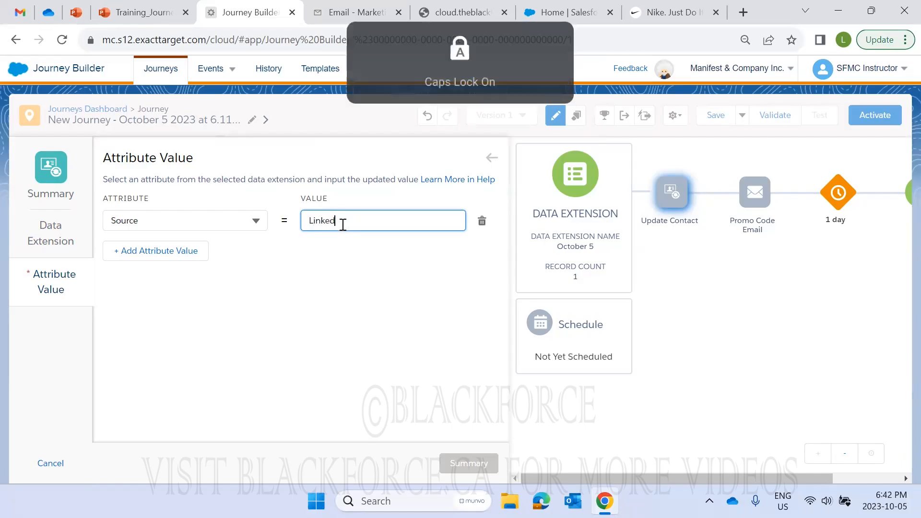
{"action": "type", "text": "InAdvertising"}
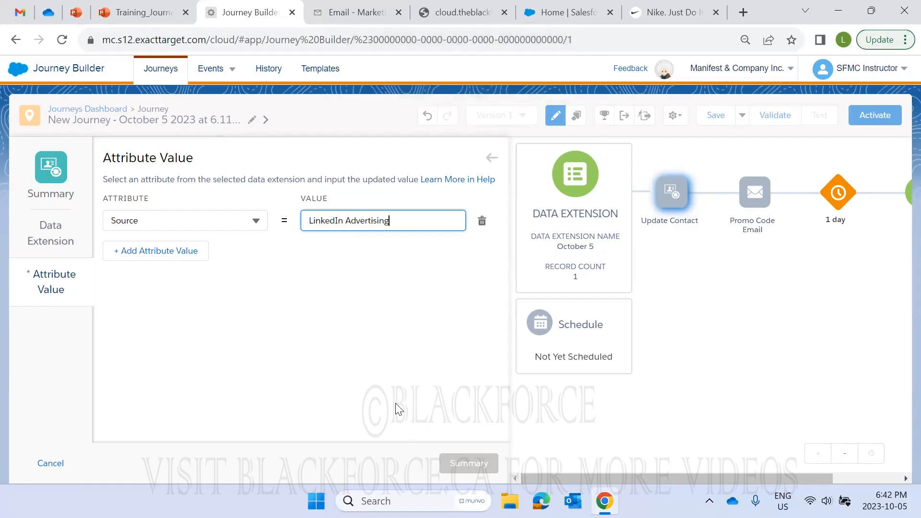
{"action": "left_click", "coordinate": [418, 324]}
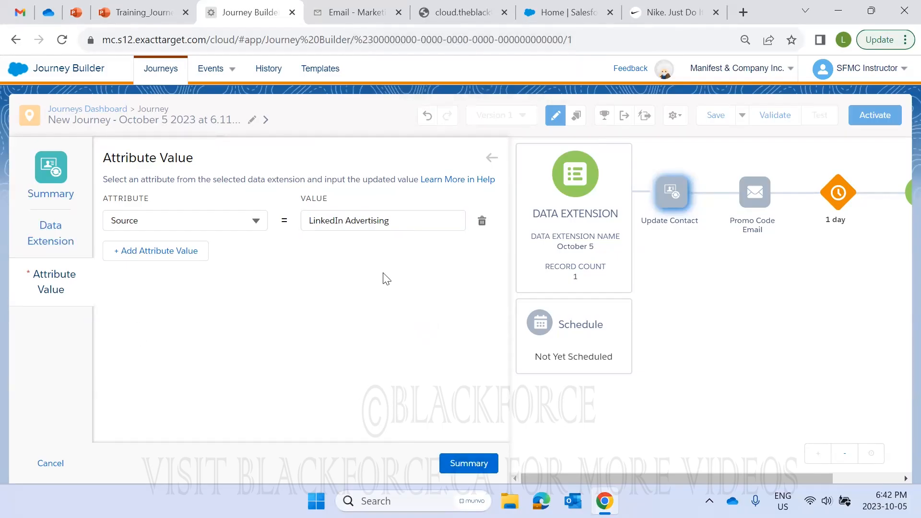
{"action": "left_click", "coordinate": [468, 463]}
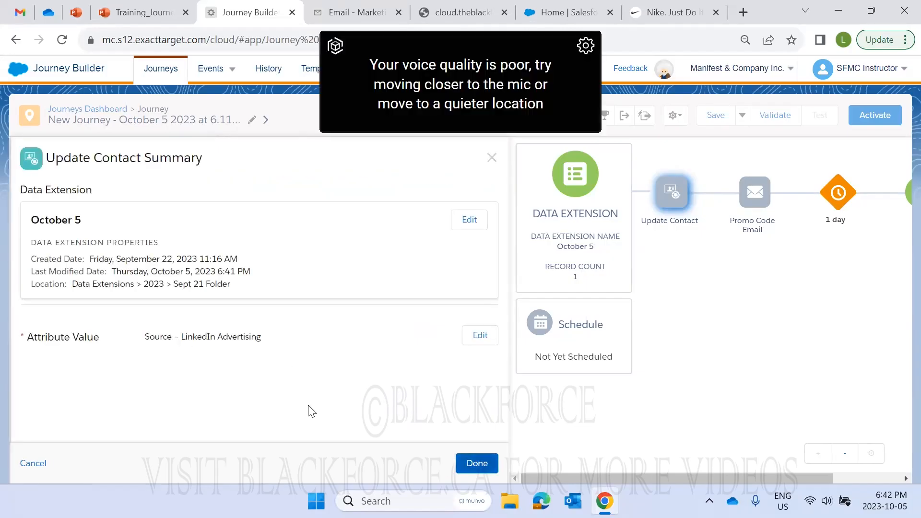
{"action": "left_click", "coordinate": [477, 462]}
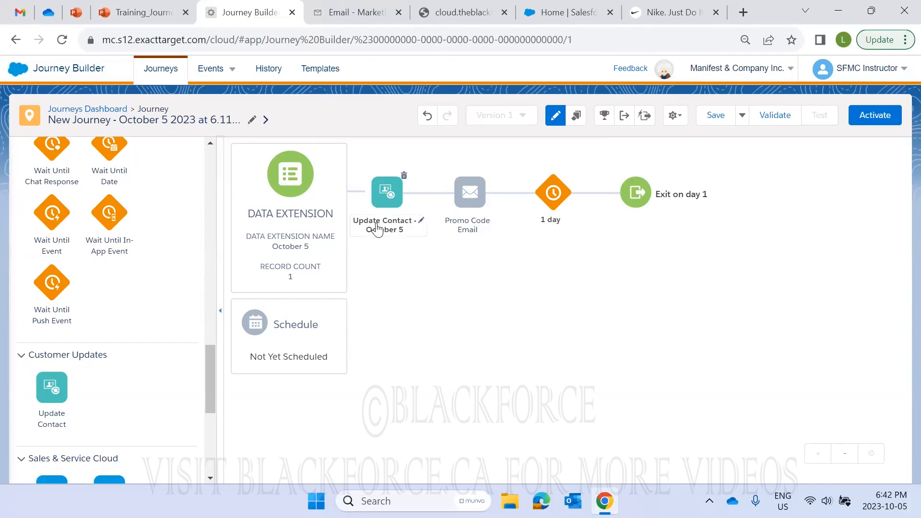
Review the Update Contact activity's attribute value against the Source field of the October 5 data extension
{"action": "left_click", "coordinate": [382, 203]}
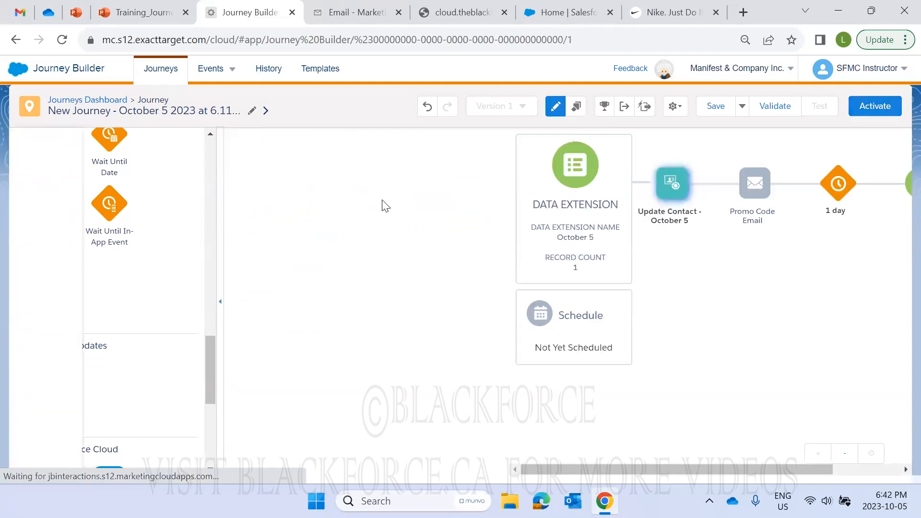
{"action": "left_click_drag", "start_coordinate": [264, 340], "coordinate": [178, 341]}
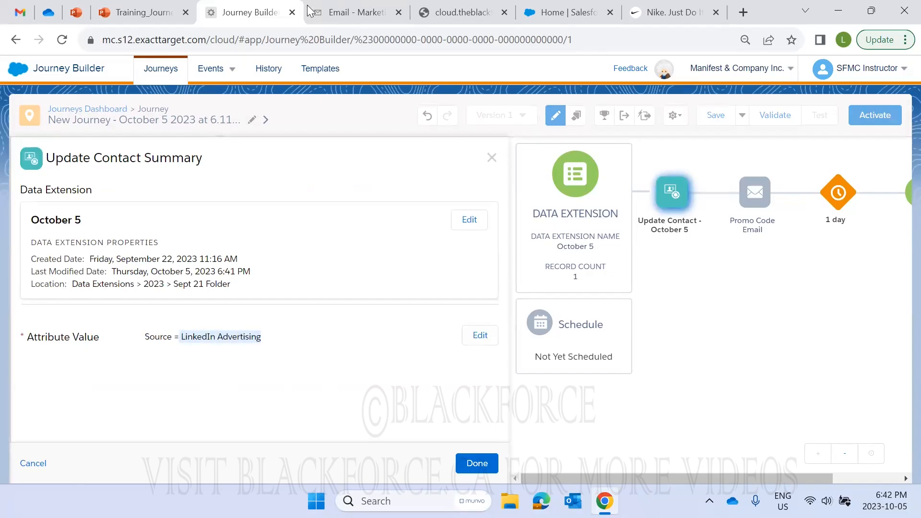
{"action": "left_click", "coordinate": [353, 11]}
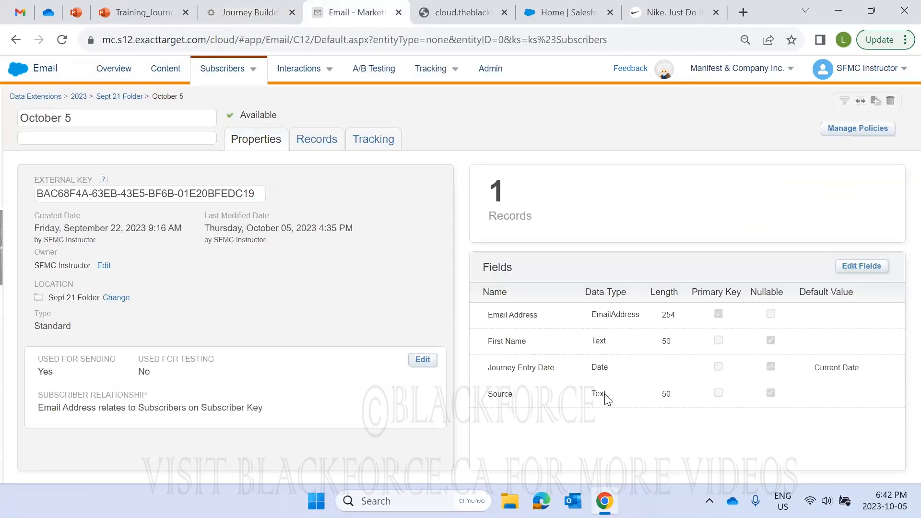
{"action": "left_click_drag", "start_coordinate": [508, 393], "coordinate": [595, 372]}
{"action": "left_click", "coordinate": [509, 393]}
{"action": "left_click", "coordinate": [258, 10]}
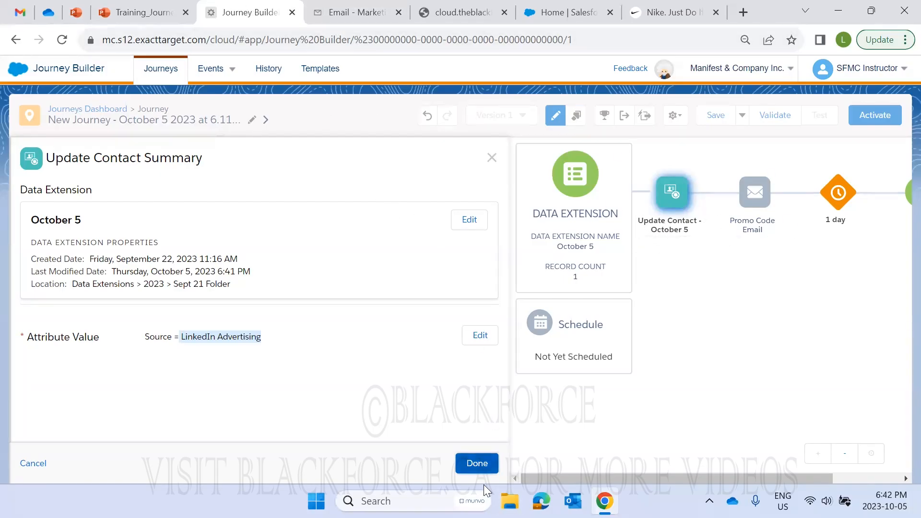
{"action": "left_click", "coordinate": [477, 463]}
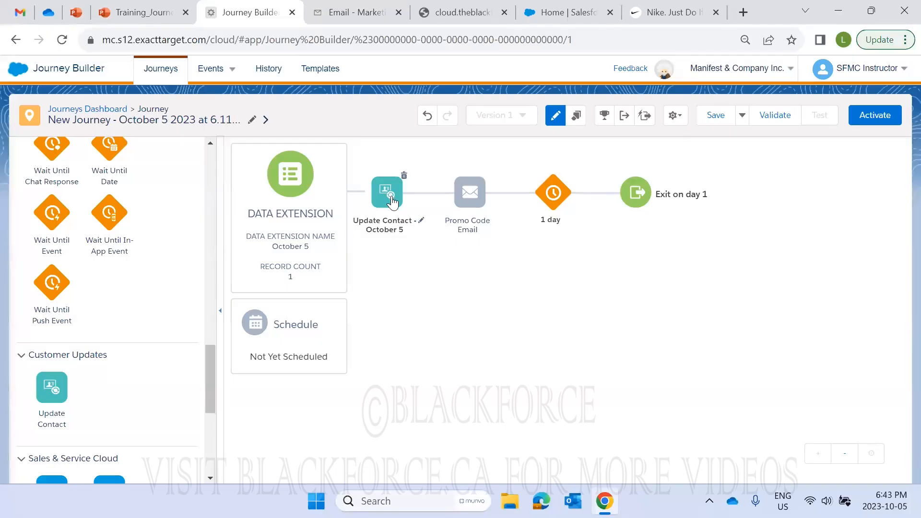
{"action": "left_click", "coordinate": [348, 16]}
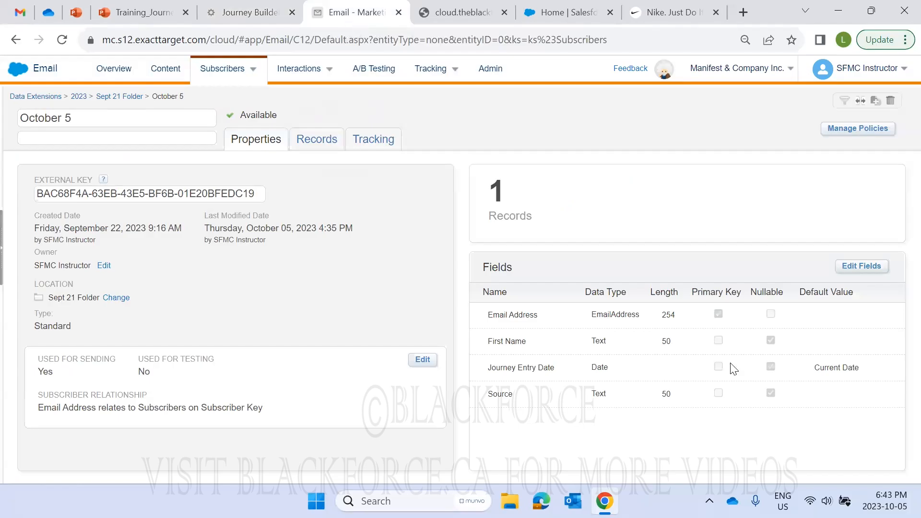
Rename the Source field of the October 5 data extension to Event Attendance Status and save the fields
{"action": "left_click", "coordinate": [850, 268]}
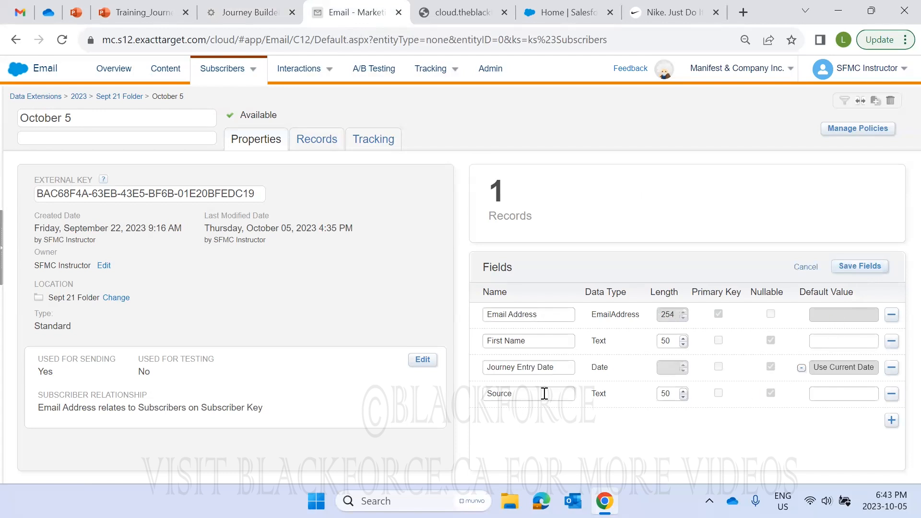
{"action": "left_click_drag", "start_coordinate": [526, 396], "coordinate": [478, 399]}
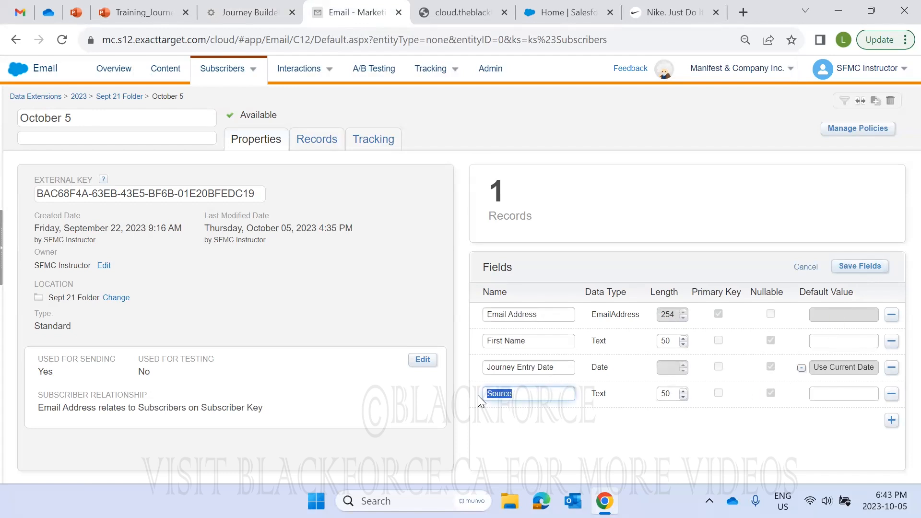
{"action": "key", "text": "Caps_Lock"}
{"action": "type", "text": "S"}
{"action": "key", "text": "Caps_Lock"}
{"action": "type", "text": "tatus"}
{"action": "key", "text": "Caps_Lock"}
{"action": "type", "text": "E"}
{"action": "key", "text": "Caps_Lock"}
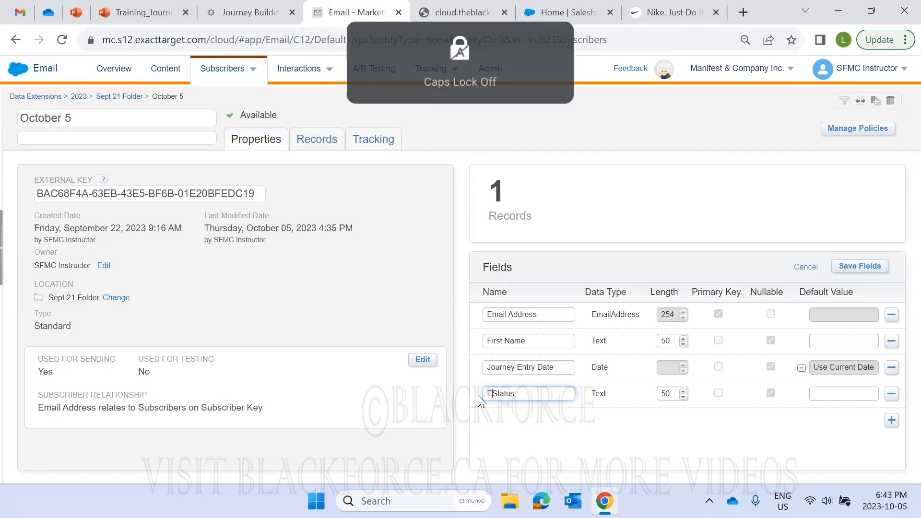
{"action": "type", "text": "vent"}
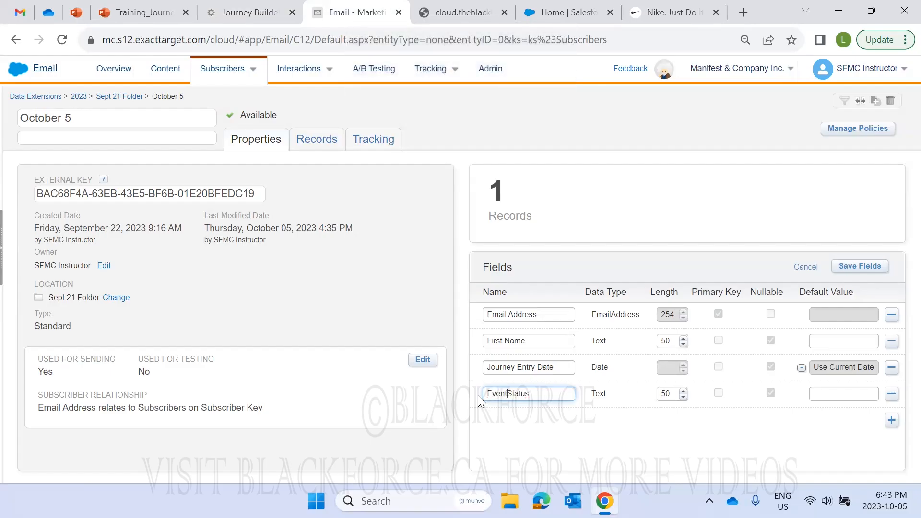
{"action": "key", "text": "Caps_Lock"}
{"action": "type", "text": "A"}
{"action": "key", "text": "Caps_Lock"}
{"action": "type", "text": "ttendan"}
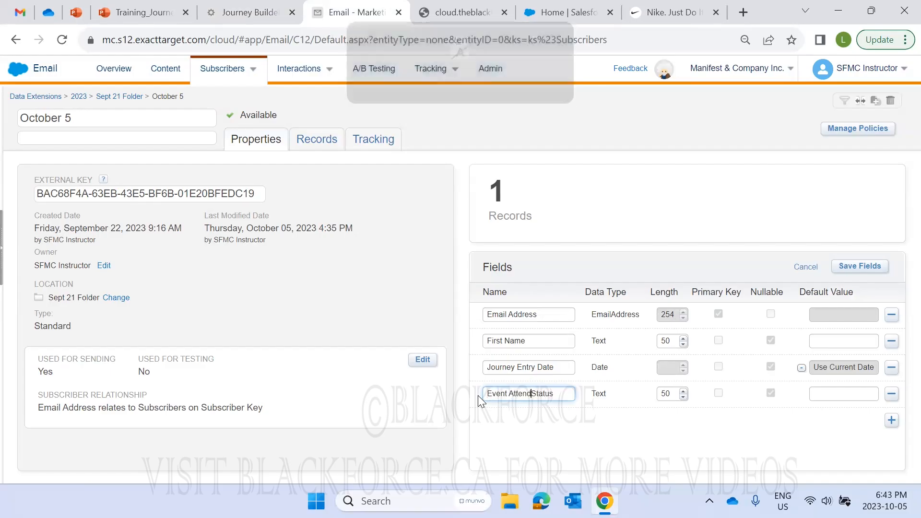
{"action": "type", "text": "ce"}
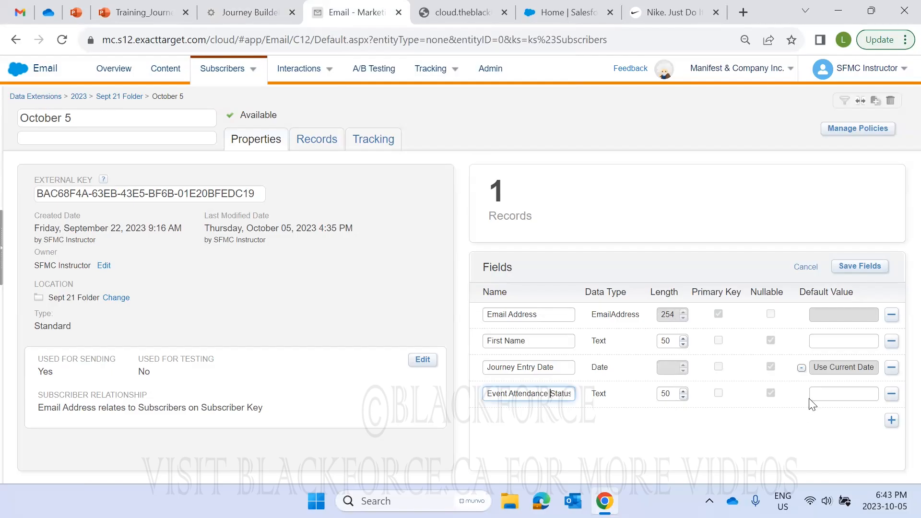
{"action": "left_click", "coordinate": [843, 268]}
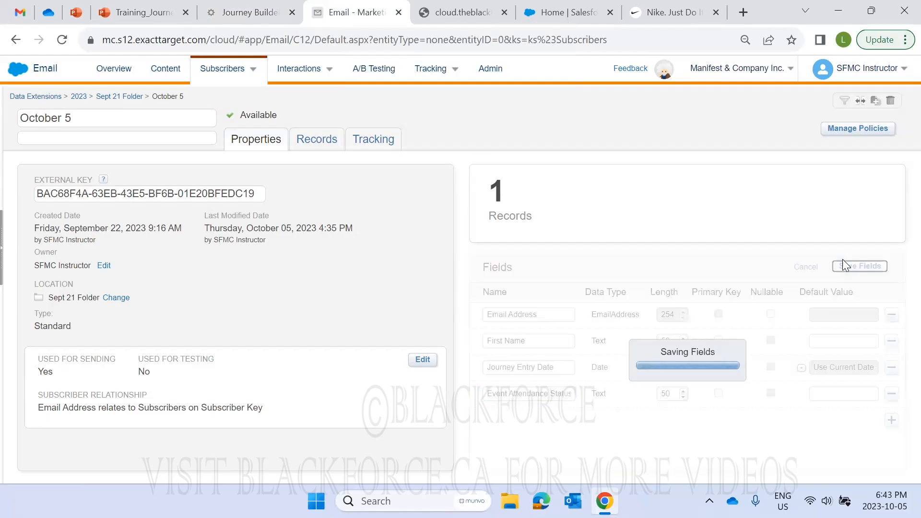
In the journey's Update Contact activity, set the Source attribute's value to Attended
{"action": "left_click", "coordinate": [250, 12]}
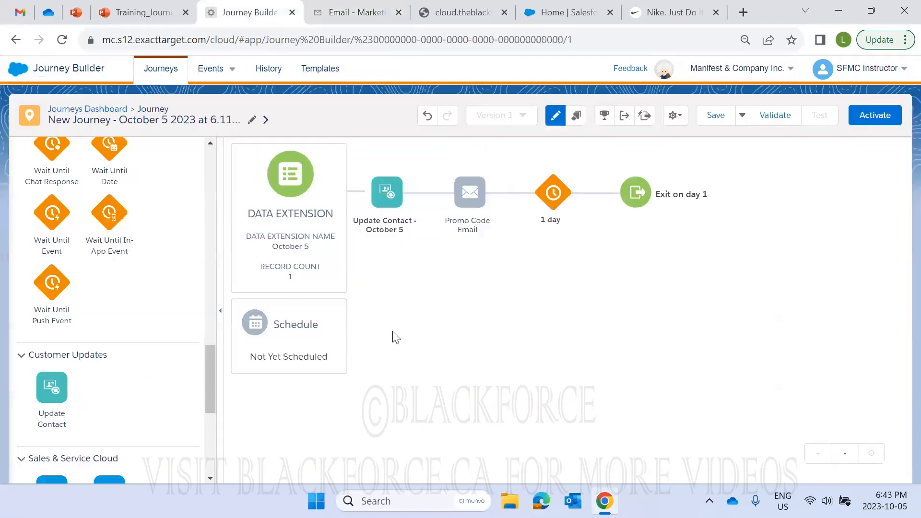
{"action": "left_click", "coordinate": [388, 199]}
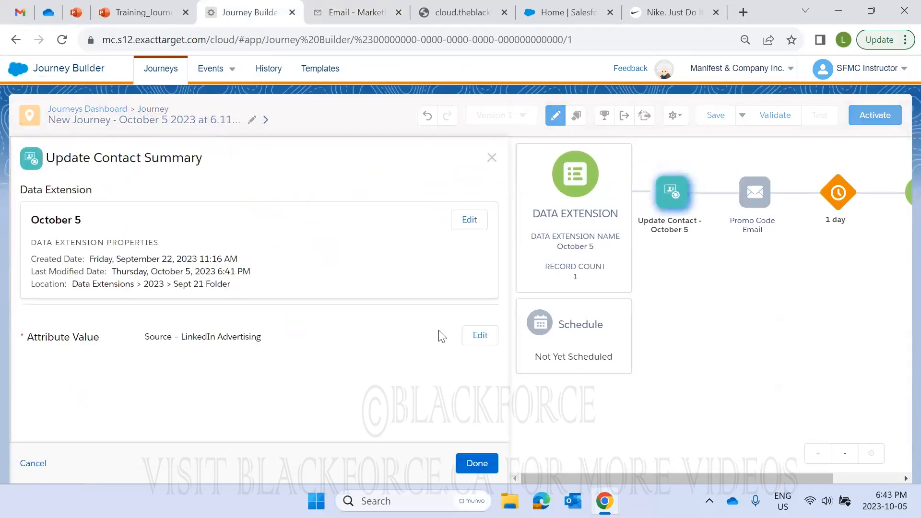
{"action": "left_click", "coordinate": [480, 335]}
{"action": "left_click_drag", "start_coordinate": [393, 221], "coordinate": [297, 223]}
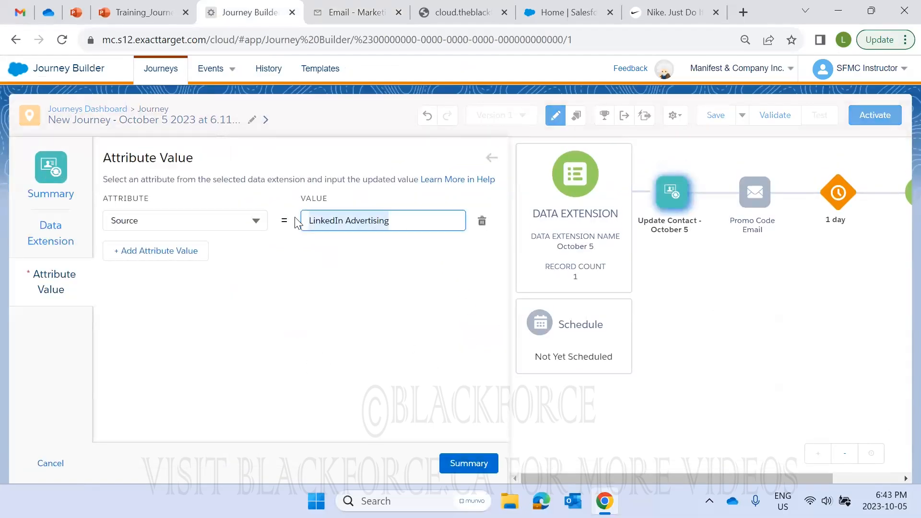
{"action": "key", "text": "Caps_Lock"}
{"action": "type", "text": "A"}
{"action": "key", "text": "Caps_Lock"}
{"action": "type", "text": "tt"}
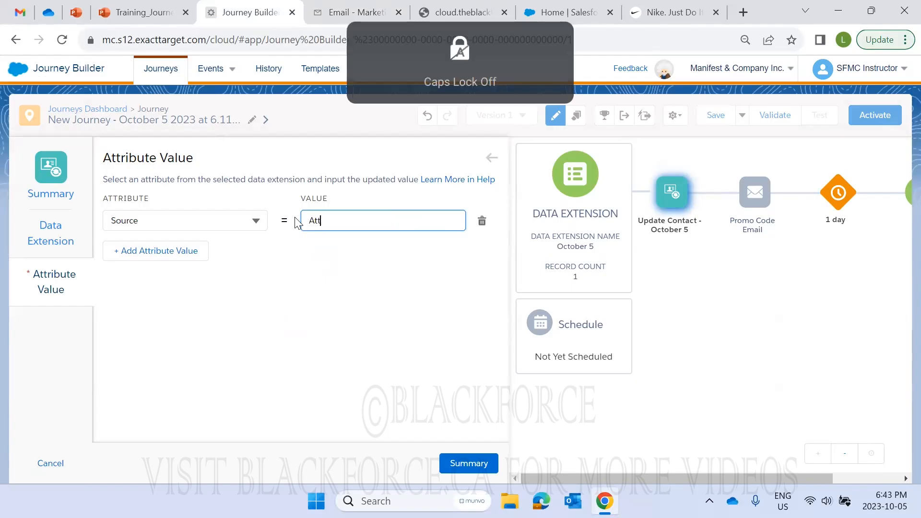
{"action": "type", "text": "endend"}
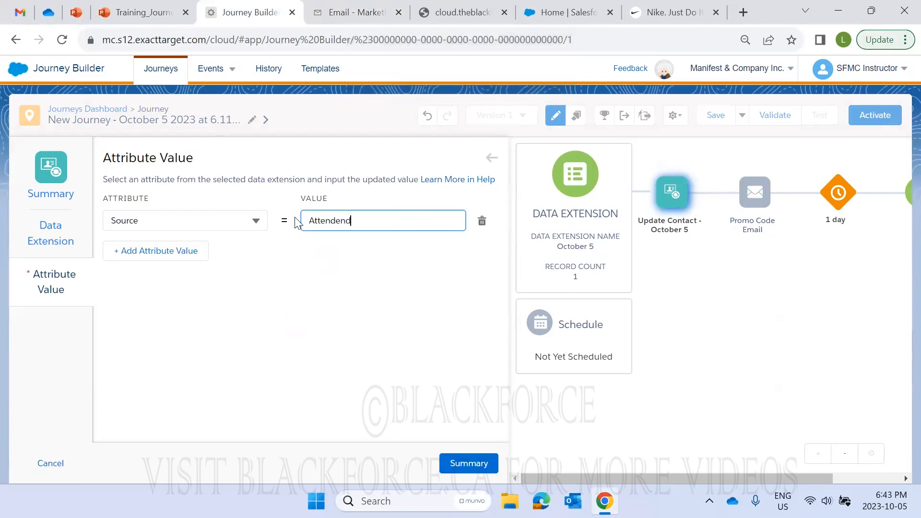
{"action": "key", "text": "Left"}
{"action": "key", "text": "BackSpace"}
{"action": "left_click", "coordinate": [468, 463]}
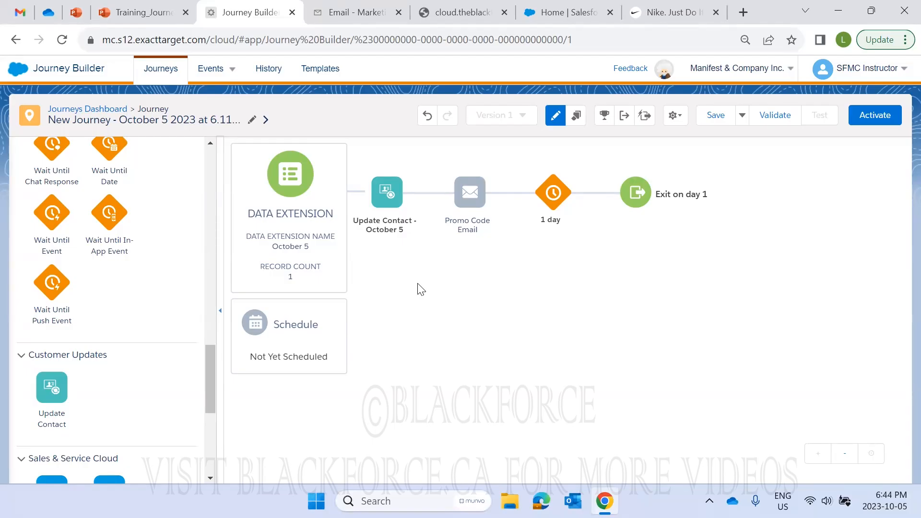
Examine the Sales & Service Cloud activities available to the journey and the home page of the Salesforce sandbox
{"action": "mouse_move", "coordinate": [391, 207]}
{"action": "scroll", "coordinate": [154, 353], "scroll_direction": "down", "scroll_amount": 3}
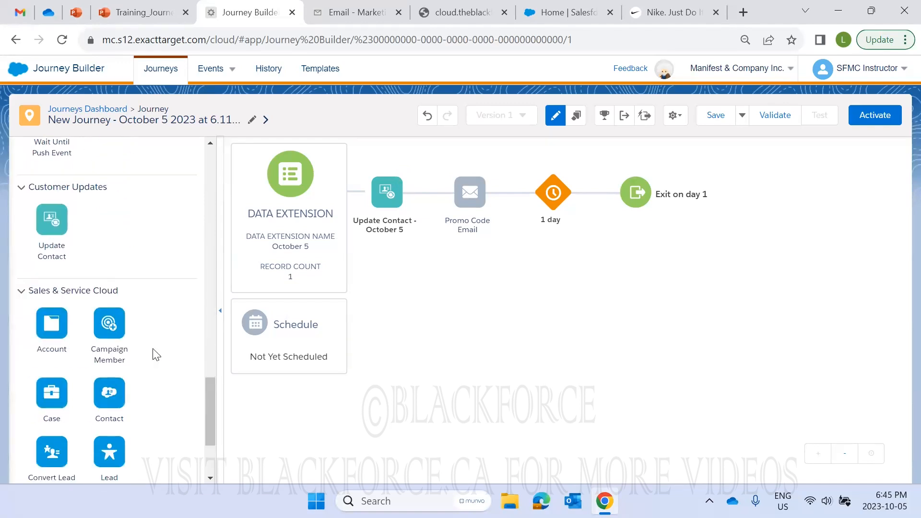
{"action": "scroll", "coordinate": [154, 350], "scroll_direction": "up", "scroll_amount": 6}
{"action": "scroll", "coordinate": [150, 346], "scroll_direction": "down", "scroll_amount": 3}
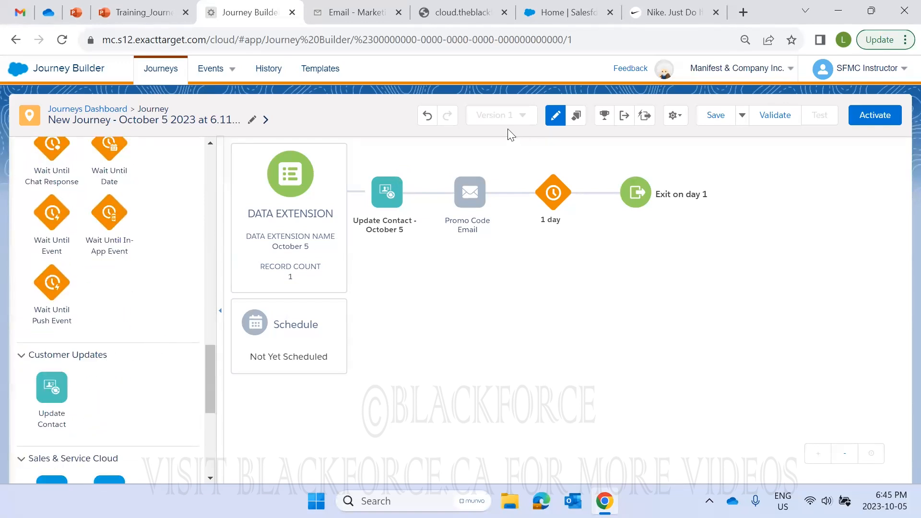
{"action": "left_click", "coordinate": [39, 356]}
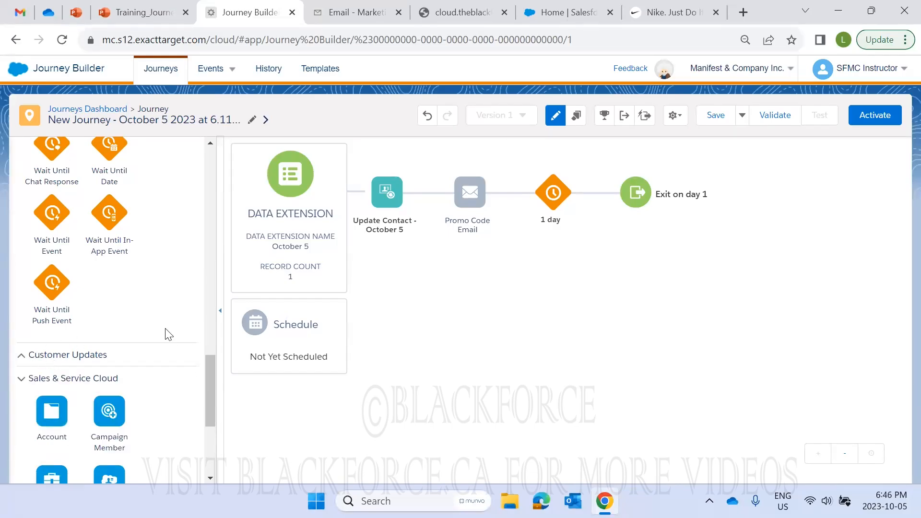
{"action": "left_click_drag", "start_coordinate": [208, 361], "coordinate": [217, 418]}
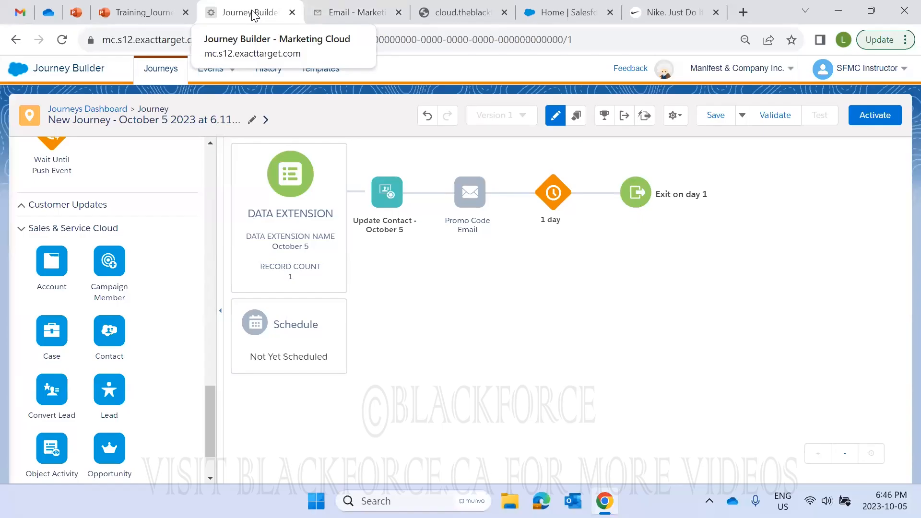
{"action": "left_click", "coordinate": [542, 13]}
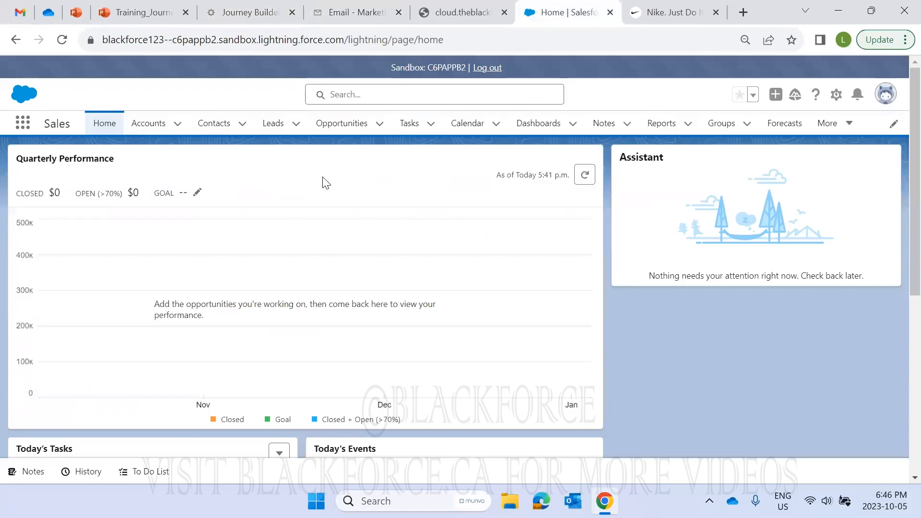
{"action": "left_click", "coordinate": [221, 10]}
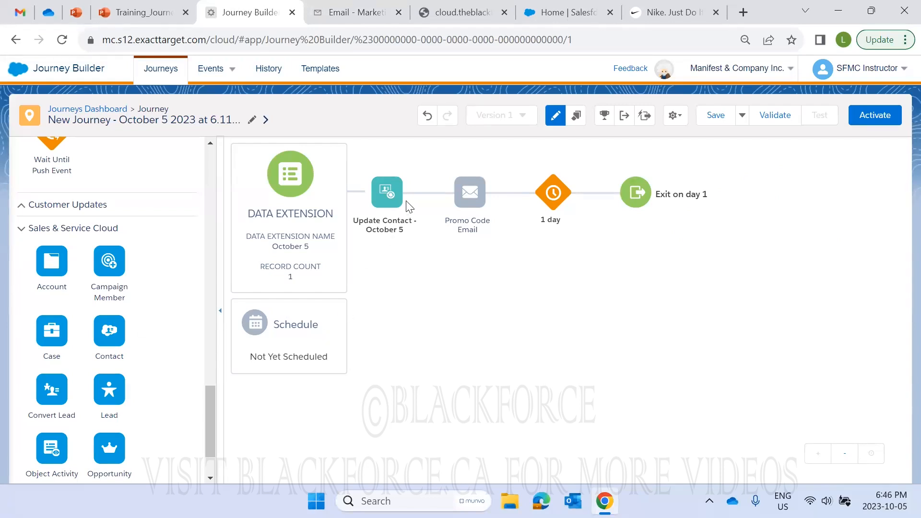
Delete the Update Contact activity and place a Sales & Service Cloud Account activity between the Promo Code Email and the 1 day wait
{"action": "left_click", "coordinate": [404, 177]}
{"action": "left_click", "coordinate": [516, 211]}
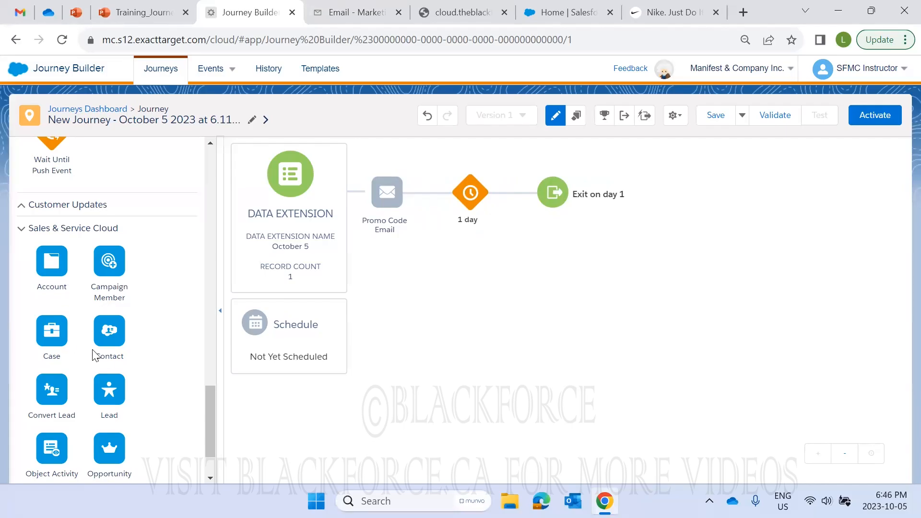
{"action": "scroll", "coordinate": [98, 396], "scroll_direction": "down", "scroll_amount": 2}
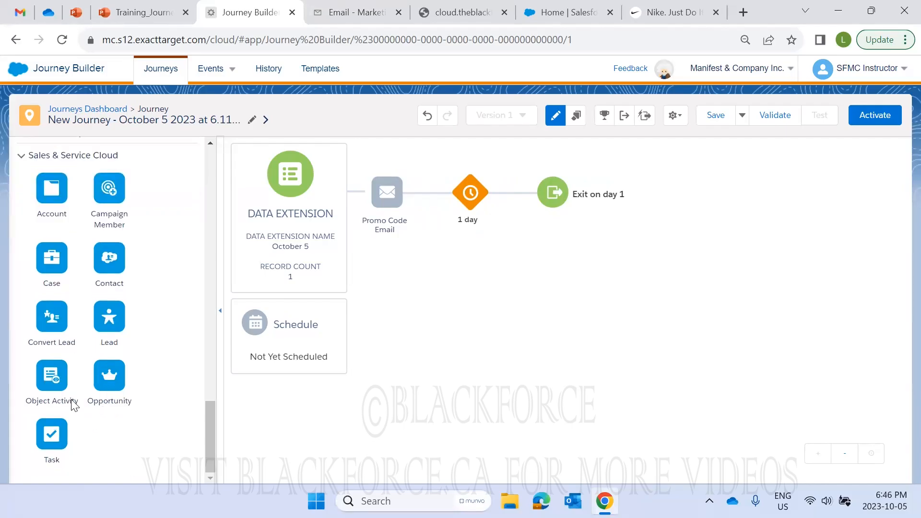
{"action": "scroll", "coordinate": [72, 405], "scroll_direction": "up", "scroll_amount": 3}
{"action": "scroll", "coordinate": [60, 390], "scroll_direction": "down", "scroll_amount": 3}
{"action": "left_click_drag", "start_coordinate": [53, 190], "coordinate": [440, 199]}
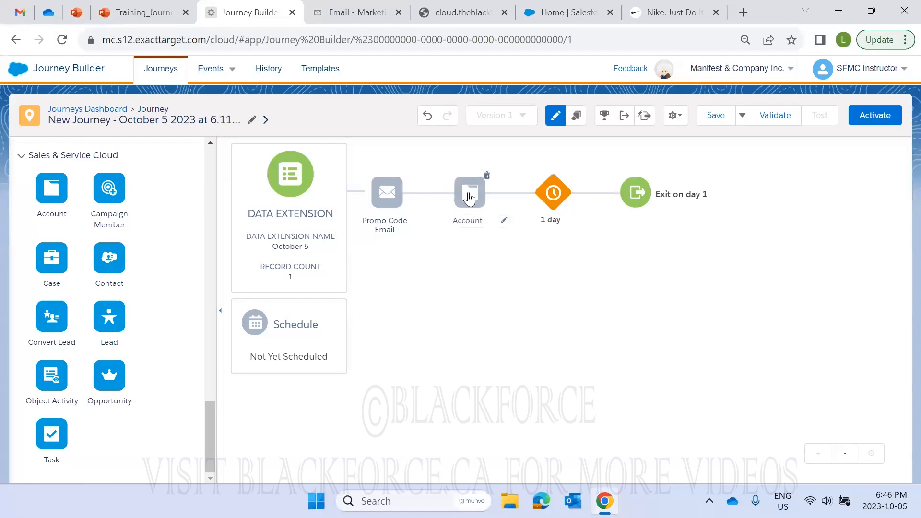
{"action": "left_click", "coordinate": [469, 192]}
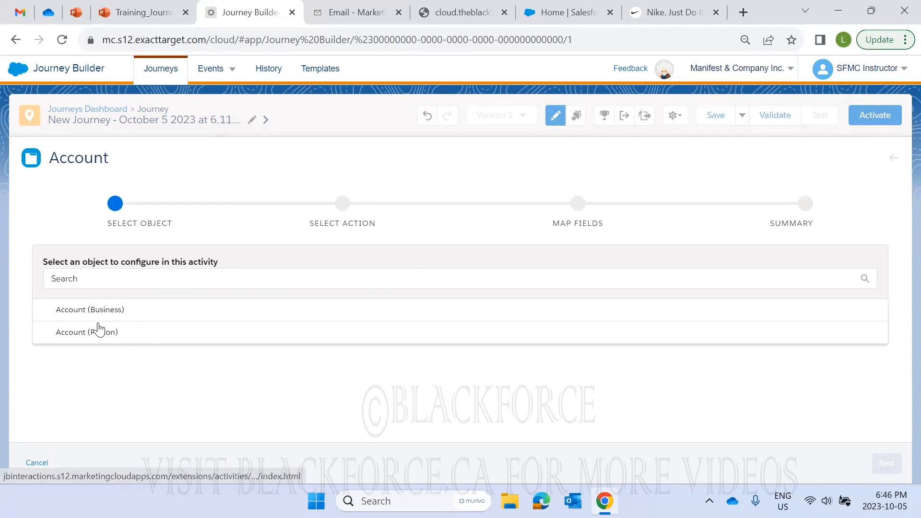
{"action": "left_click", "coordinate": [93, 313]}
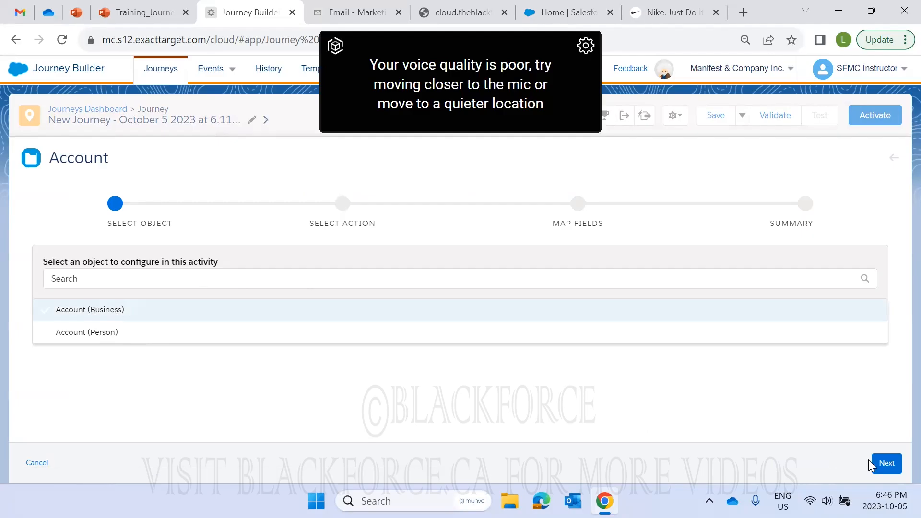
{"action": "left_click", "coordinate": [886, 463]}
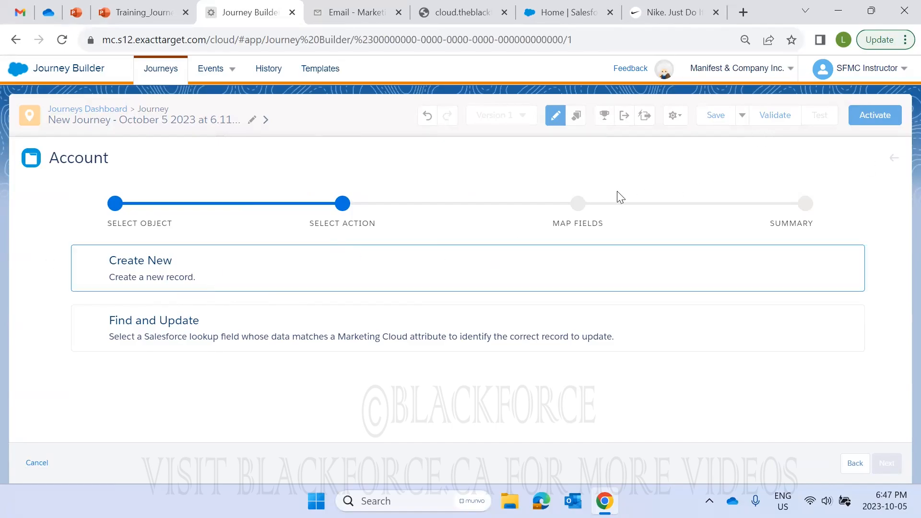
{"action": "left_click", "coordinate": [893, 158]}
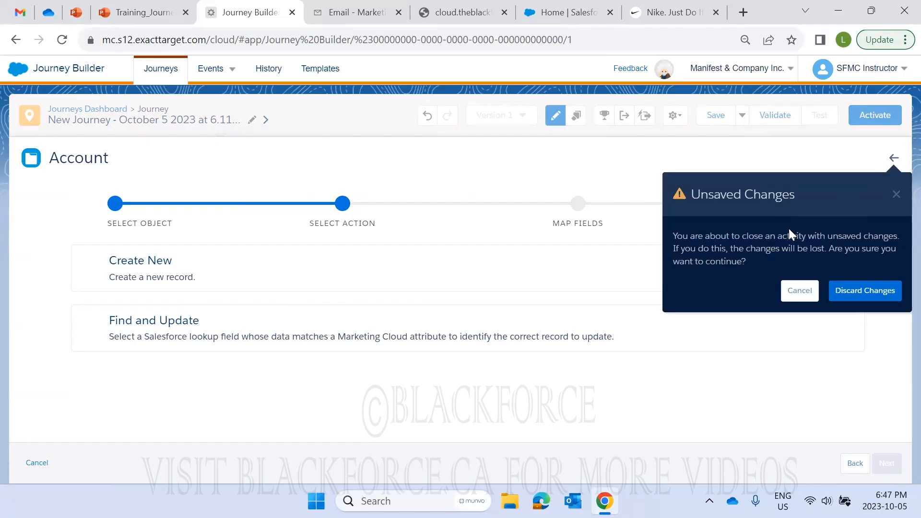
{"action": "left_click", "coordinate": [854, 295]}
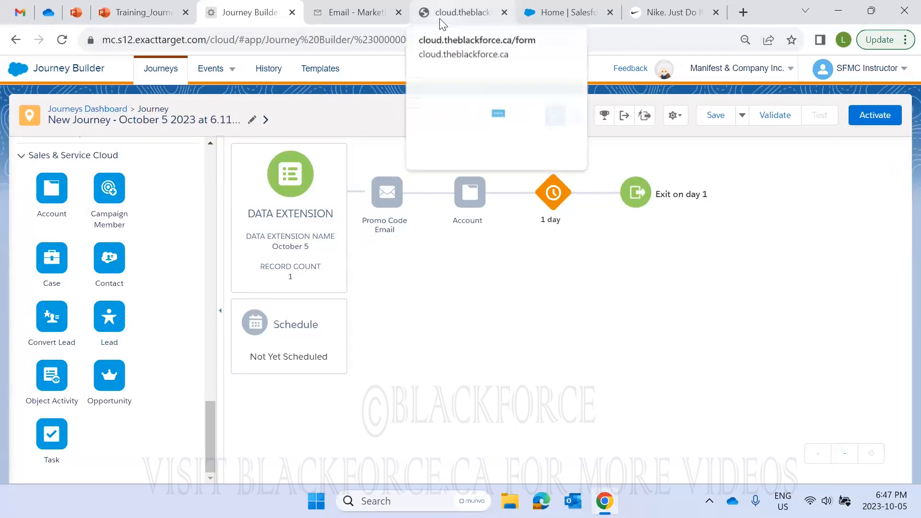
Review the cloud.theblackforce.ca form, the October 5 data extension and the journey's Promo Code Email activity
{"action": "left_click", "coordinate": [456, 15]}
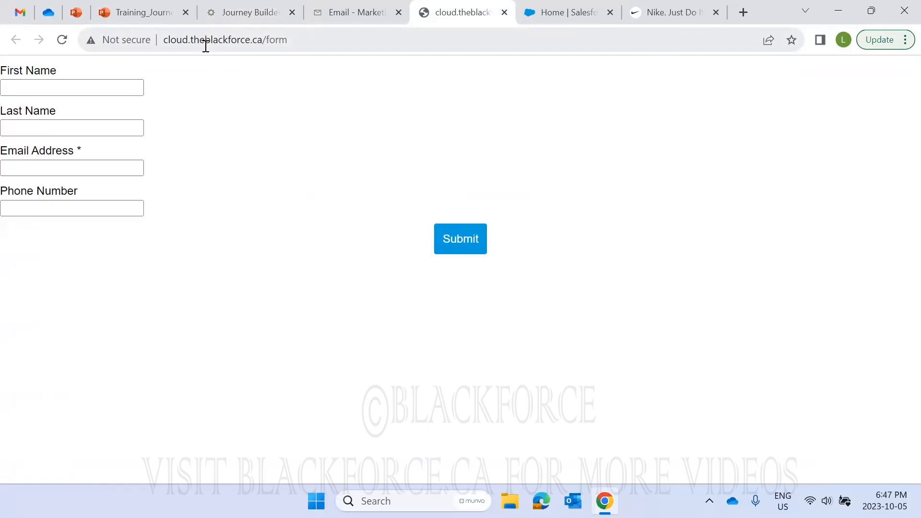
{"action": "left_click", "coordinate": [327, 14]}
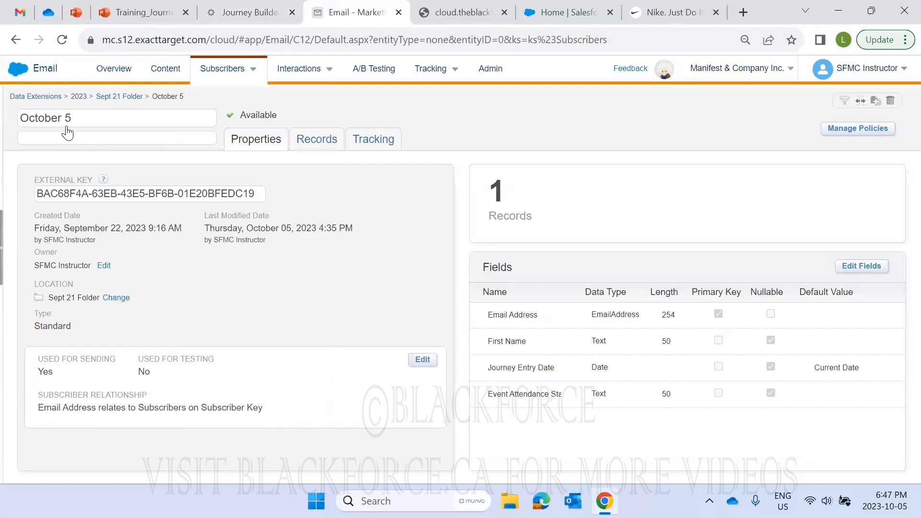
{"action": "left_click", "coordinate": [250, 13]}
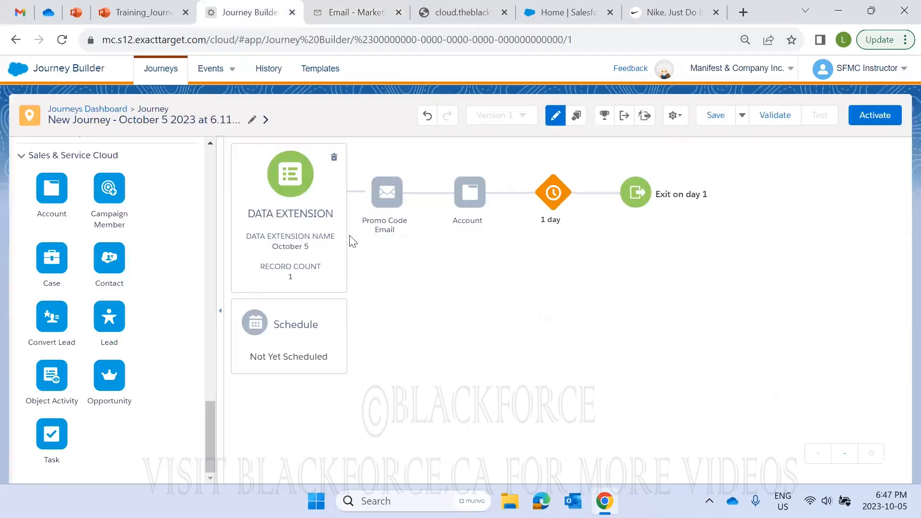
{"action": "mouse_move", "coordinate": [384, 229]}
{"action": "left_click", "coordinate": [389, 230]}
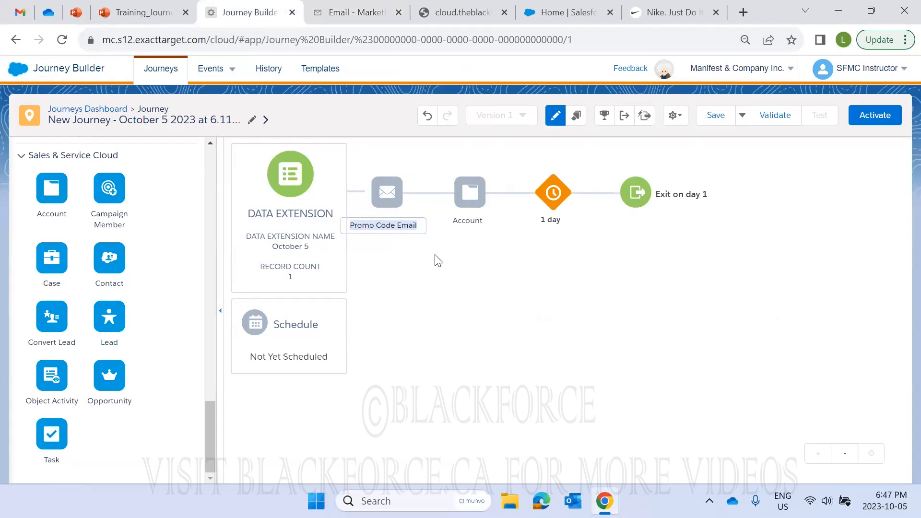
{"action": "left_click", "coordinate": [417, 259]}
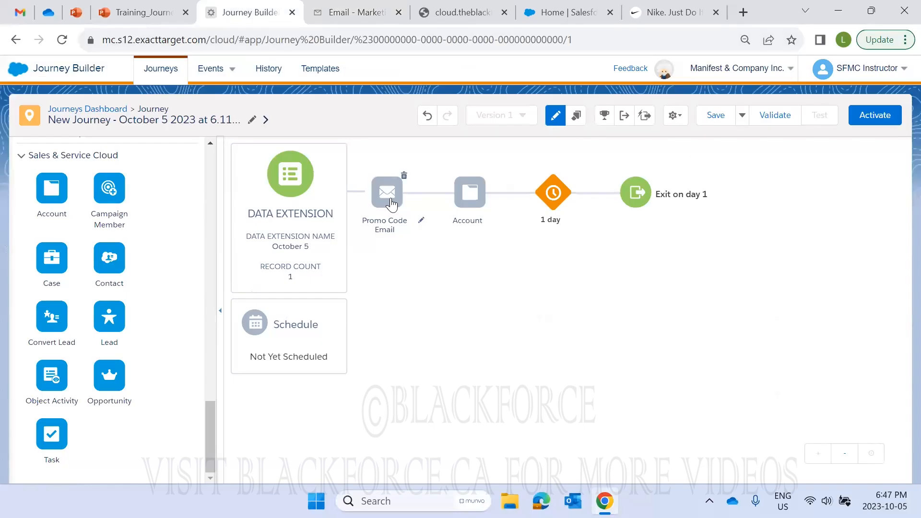
Configure the Account activity to use the Account (Business) object with the Create New action
{"action": "left_click", "coordinate": [465, 205]}
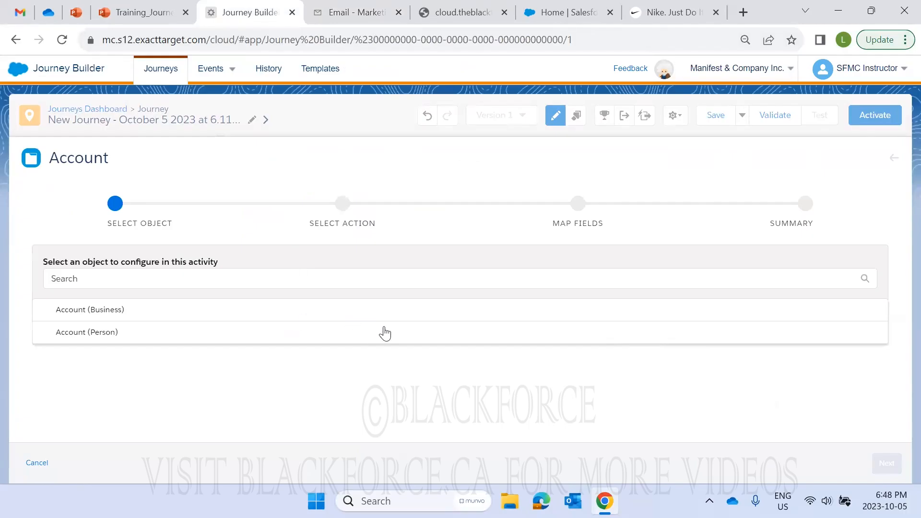
{"action": "left_click", "coordinate": [368, 310]}
{"action": "left_click", "coordinate": [886, 463]}
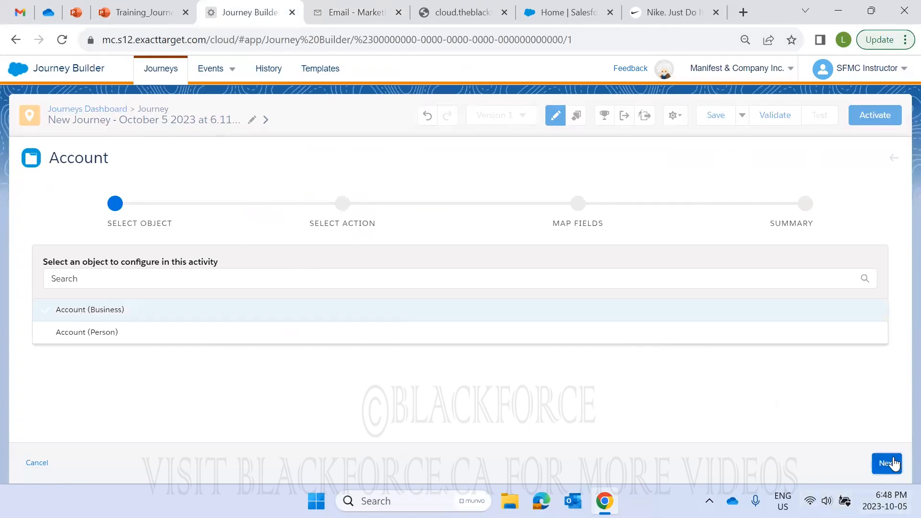
{"action": "left_click", "coordinate": [327, 290]}
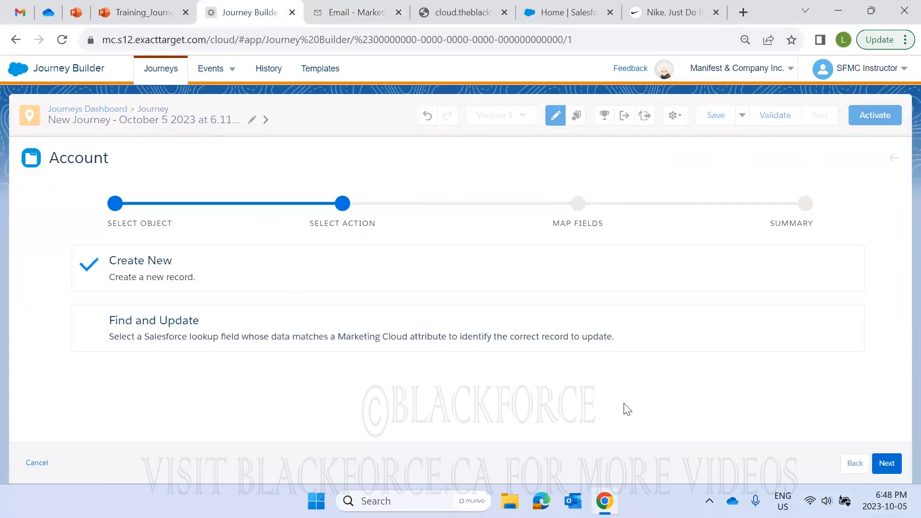
Map the Account activity's Account Name to the First Name attribute from the journey's entry data and finish the activity setup
{"action": "left_click", "coordinate": [885, 462]}
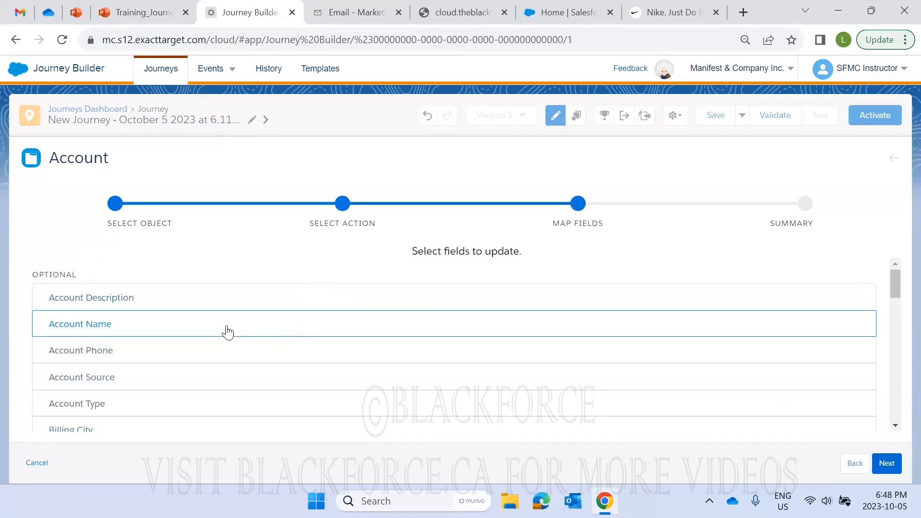
{"action": "left_click", "coordinate": [208, 327]}
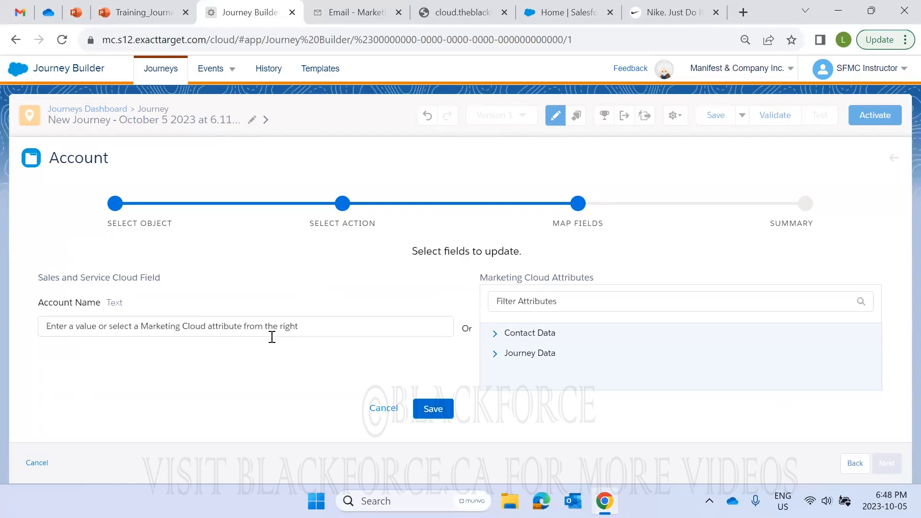
{"action": "left_click", "coordinate": [219, 330]}
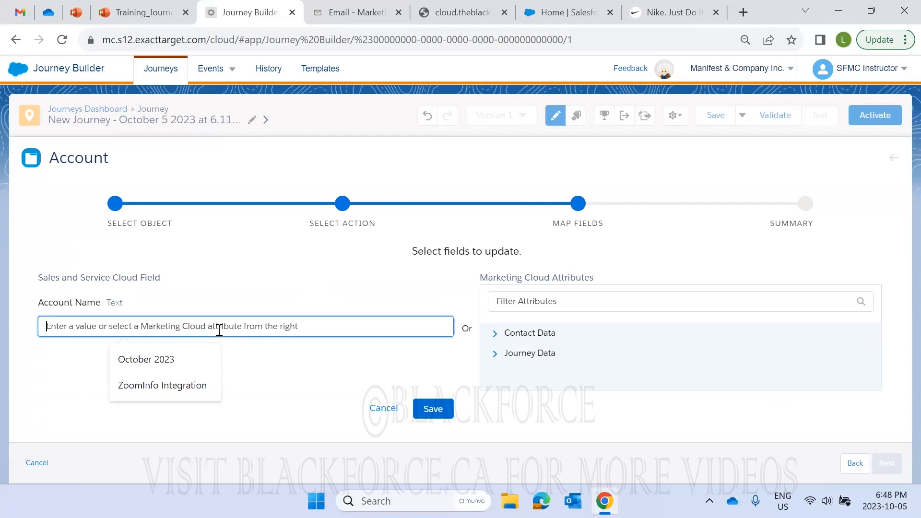
{"action": "left_click", "coordinate": [386, 354]}
{"action": "left_click", "coordinate": [495, 355]}
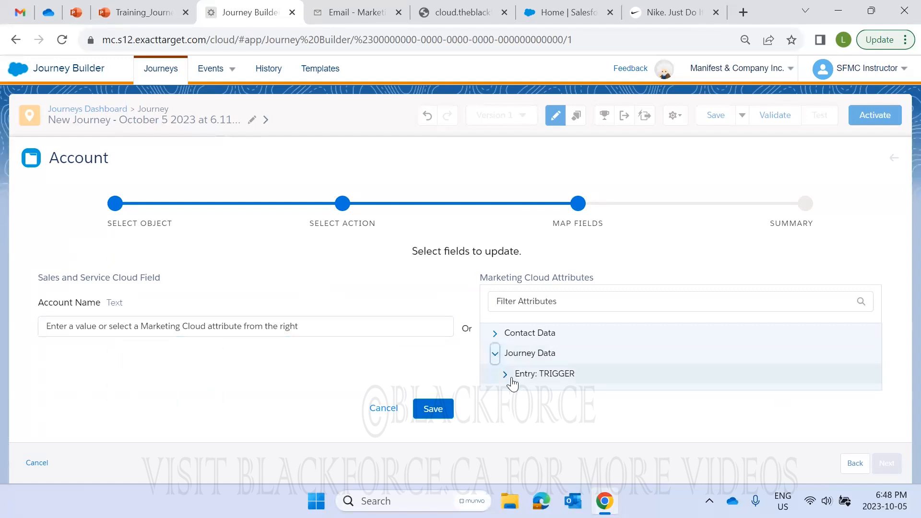
{"action": "left_click", "coordinate": [505, 374]}
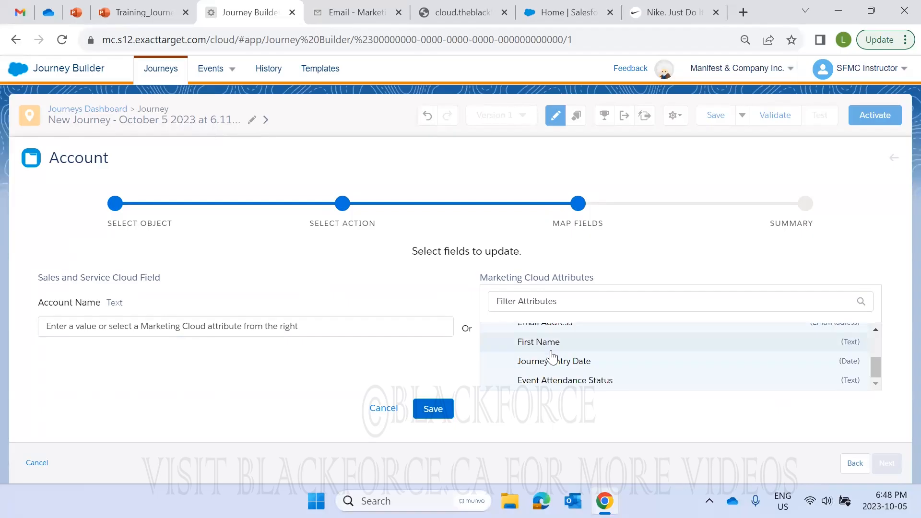
{"action": "scroll", "coordinate": [549, 355], "scroll_direction": "up", "scroll_amount": 3}
{"action": "scroll", "coordinate": [549, 355], "scroll_direction": "down", "scroll_amount": 3}
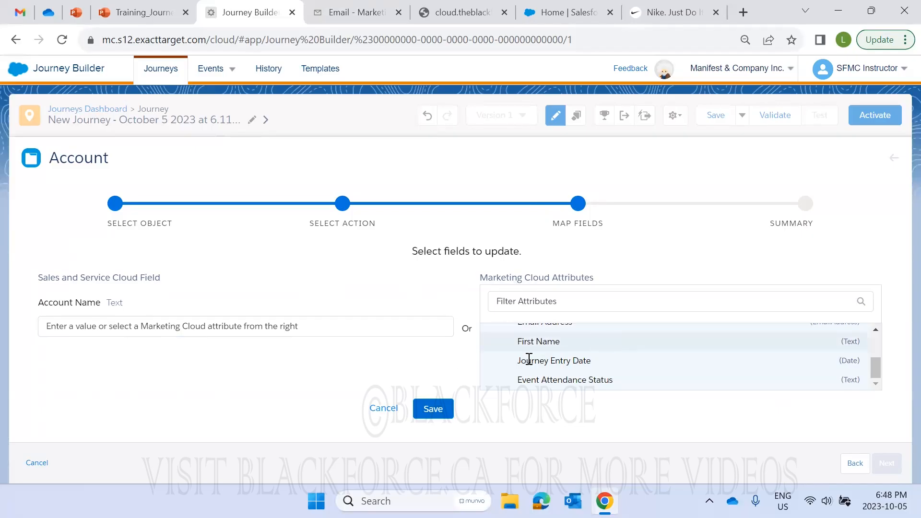
{"action": "left_click_drag", "start_coordinate": [547, 344], "coordinate": [420, 348]}
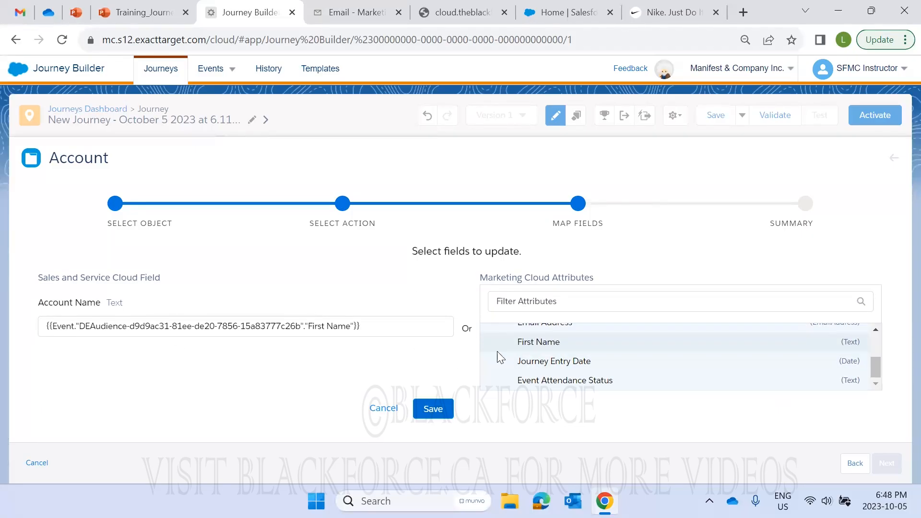
{"action": "left_click", "coordinate": [430, 409]}
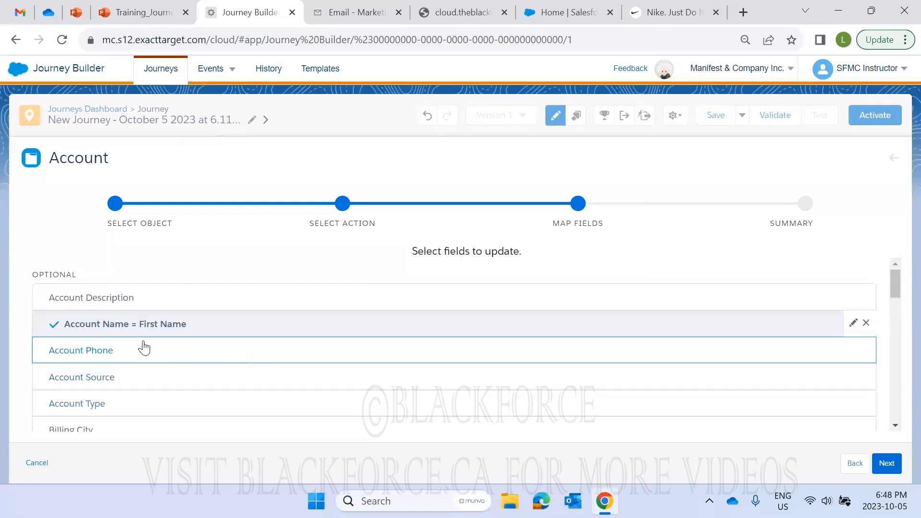
{"action": "left_click", "coordinate": [891, 462]}
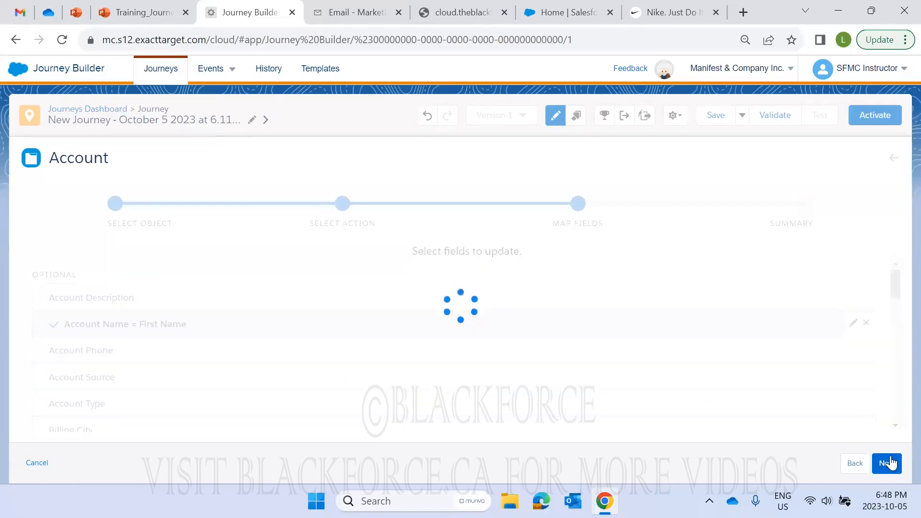
{"action": "left_click", "coordinate": [885, 462]}
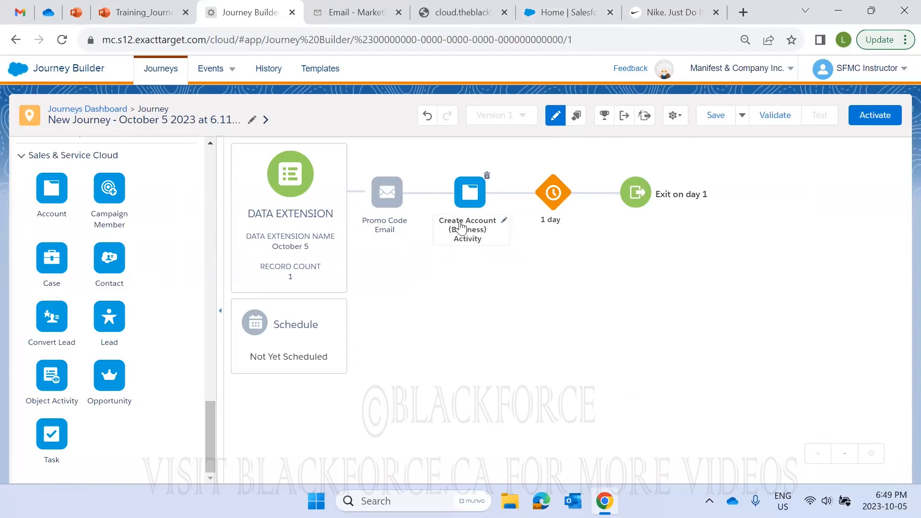
Check the First Name field in the October 5 data extension and the Accounts list in the Salesforce sandbox
{"action": "left_click", "coordinate": [351, 9]}
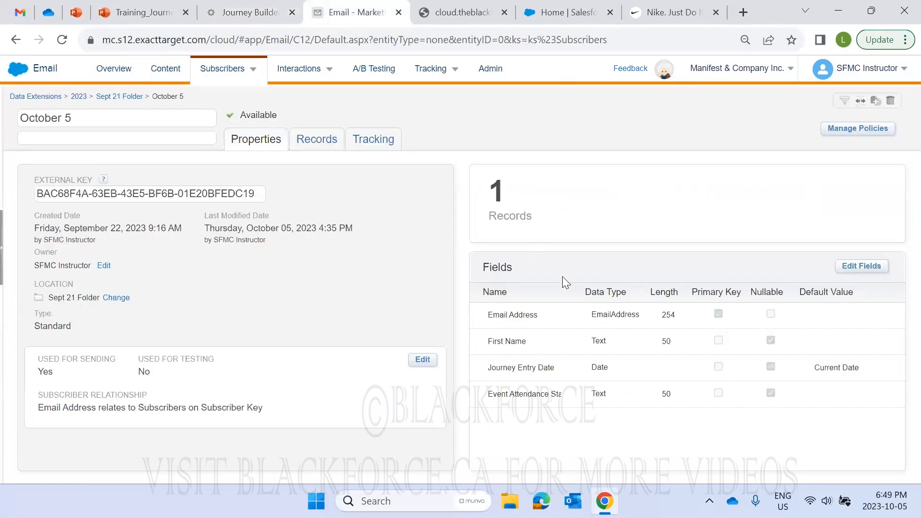
{"action": "left_click_drag", "start_coordinate": [541, 346], "coordinate": [481, 346]}
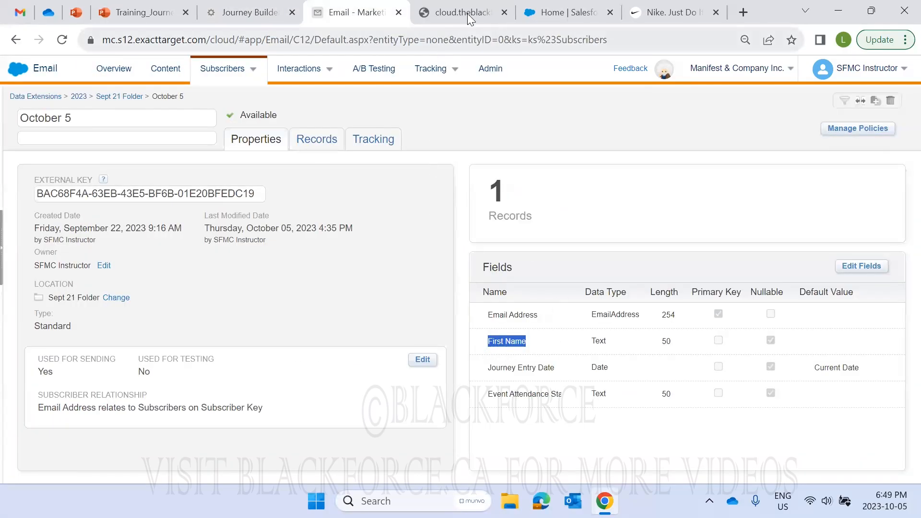
{"action": "left_click", "coordinate": [556, 12]}
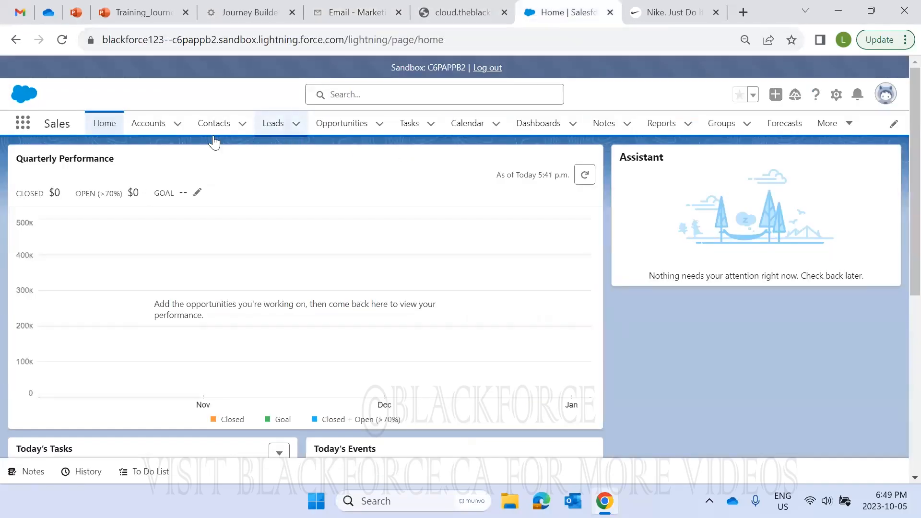
{"action": "left_click", "coordinate": [149, 126]}
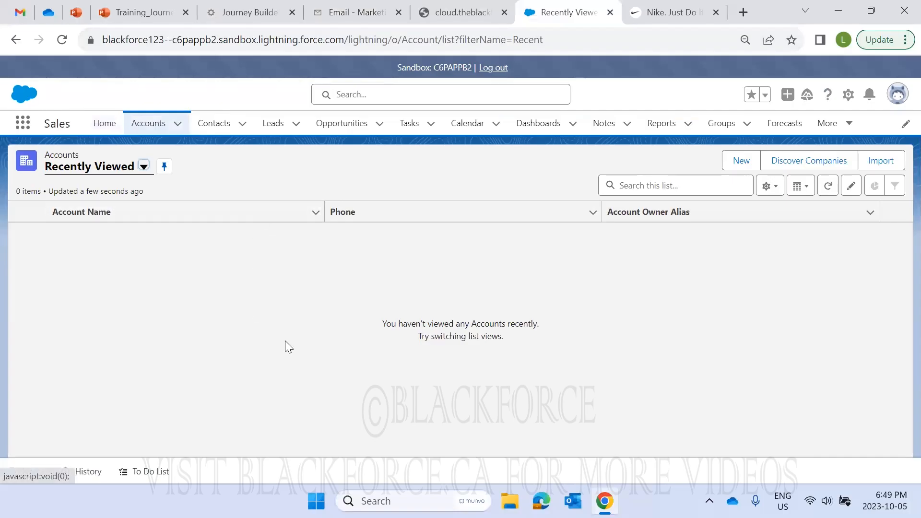
{"action": "left_click", "coordinate": [336, 12]}
{"action": "left_click", "coordinate": [274, 15]}
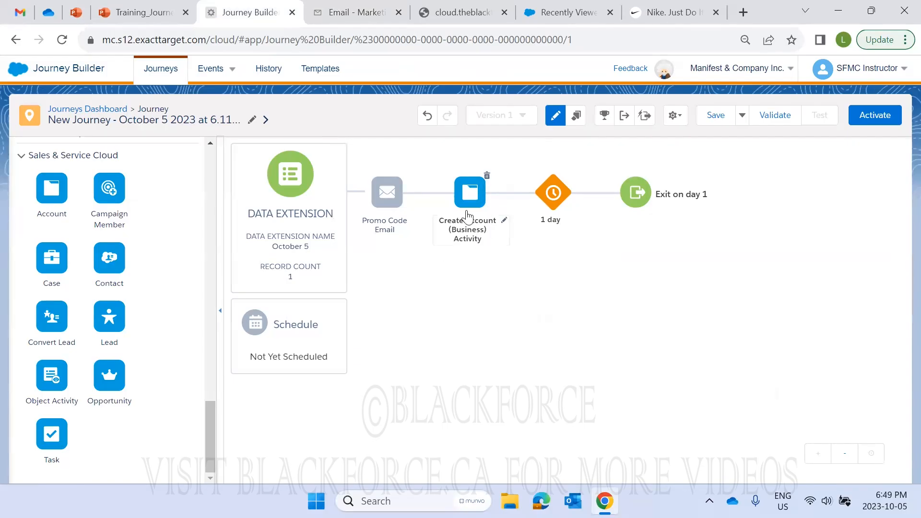
Replace the Create Account (Business) activity between the Promo Code Email and the 1 day wait with a Lead activity
{"action": "mouse_move", "coordinate": [479, 200]}
{"action": "left_click", "coordinate": [488, 176]}
{"action": "left_click", "coordinate": [591, 209]}
{"action": "left_click_drag", "start_coordinate": [112, 319], "coordinate": [449, 225]}
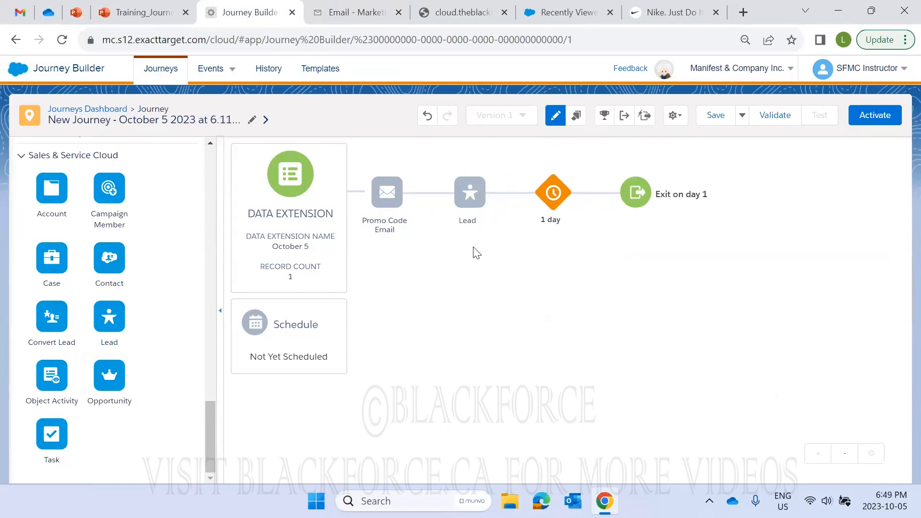
Review the Lead activity's available actions, the Salesforce Accounts list and the October 5 data extension's Email Address field
{"action": "left_click", "coordinate": [464, 197]}
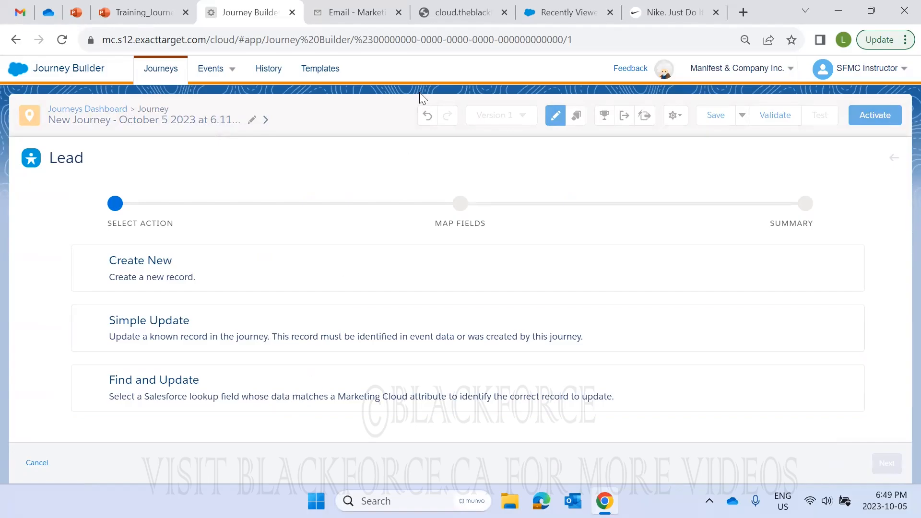
{"action": "left_click", "coordinate": [537, 19]}
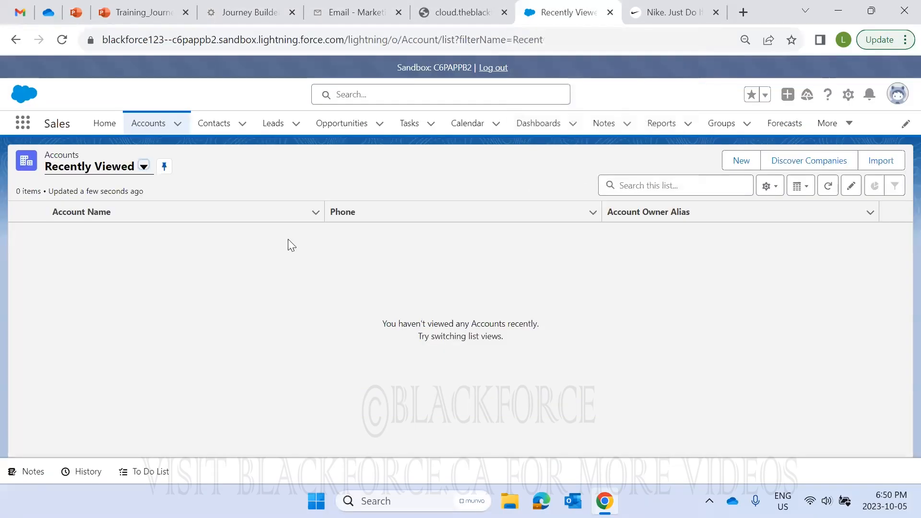
{"action": "left_click", "coordinate": [326, 10]}
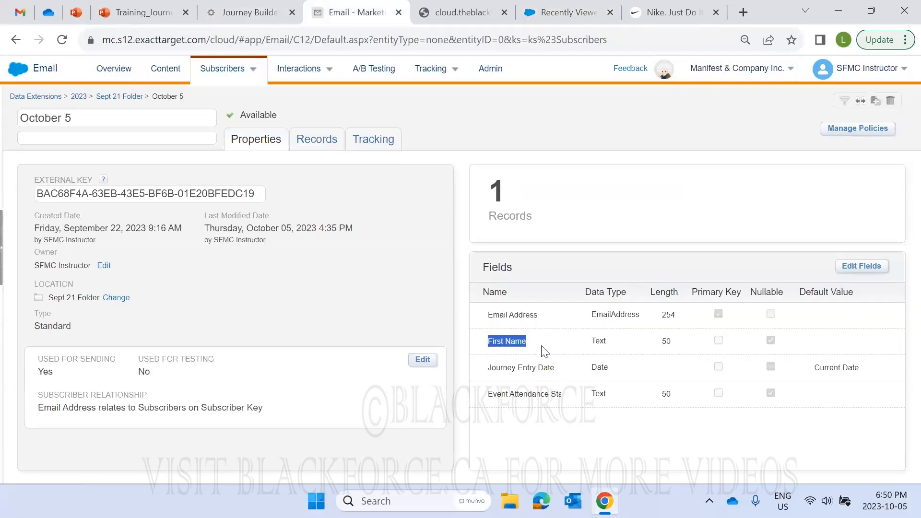
{"action": "left_click_drag", "start_coordinate": [518, 315], "coordinate": [477, 317]}
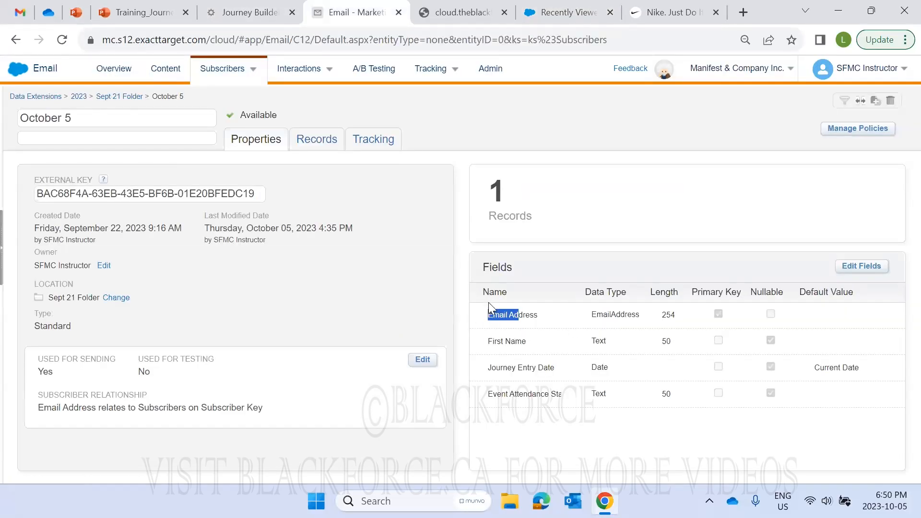
{"action": "left_click", "coordinate": [248, 14]}
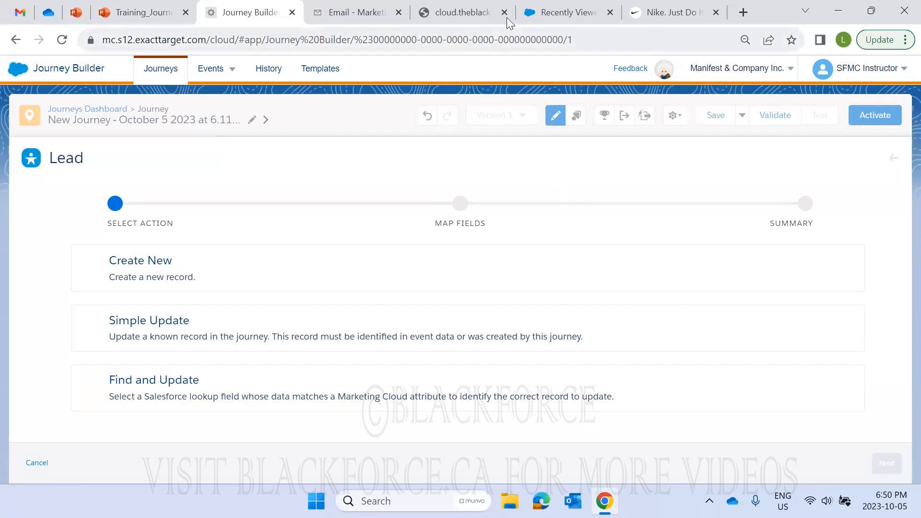
Review the cloud.theblackforce.ca form and the Salesforce Leads list, and close the Lead activity setup, discarding its changes
{"action": "left_click", "coordinate": [544, 19]}
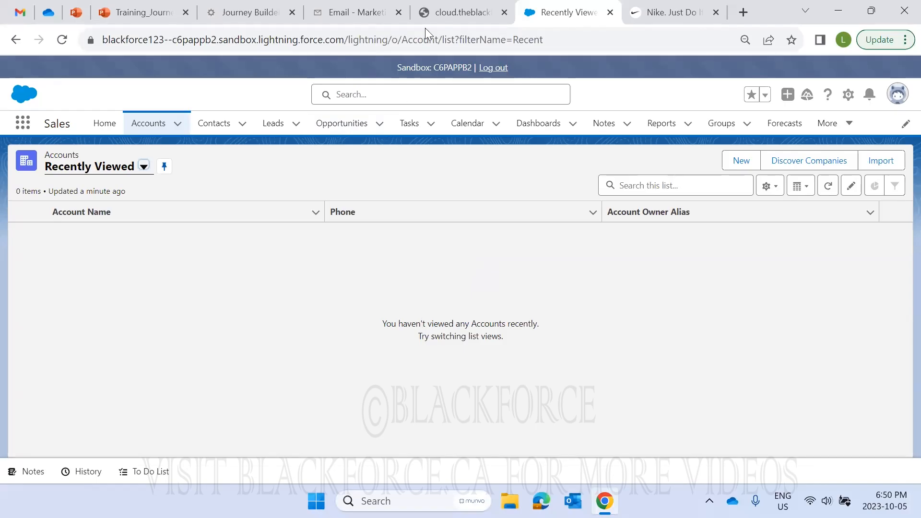
{"action": "left_click", "coordinate": [432, 12]}
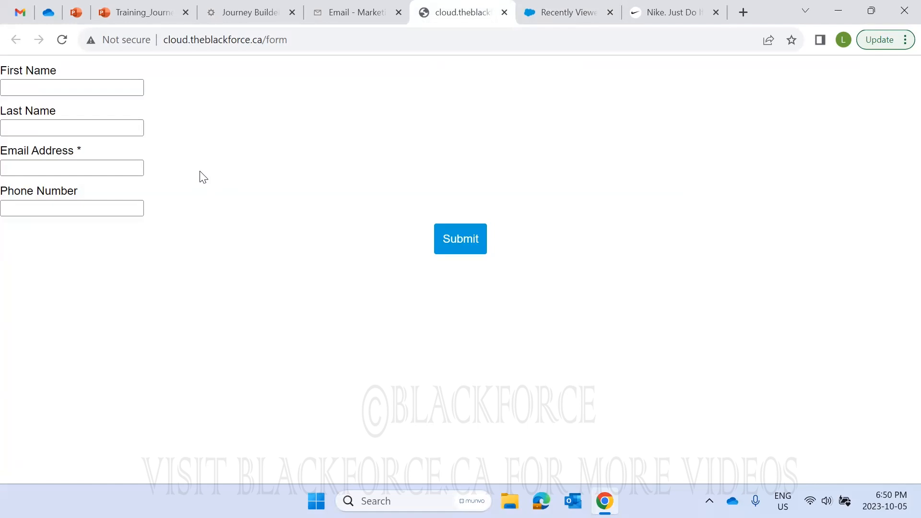
{"action": "left_click", "coordinate": [529, 16]}
{"action": "left_click", "coordinate": [270, 131]}
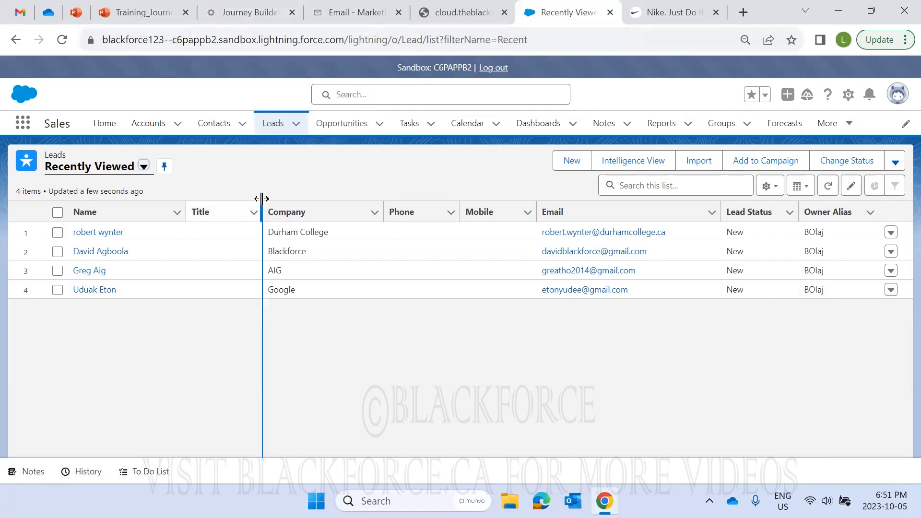
{"action": "left_click", "coordinate": [252, 14]}
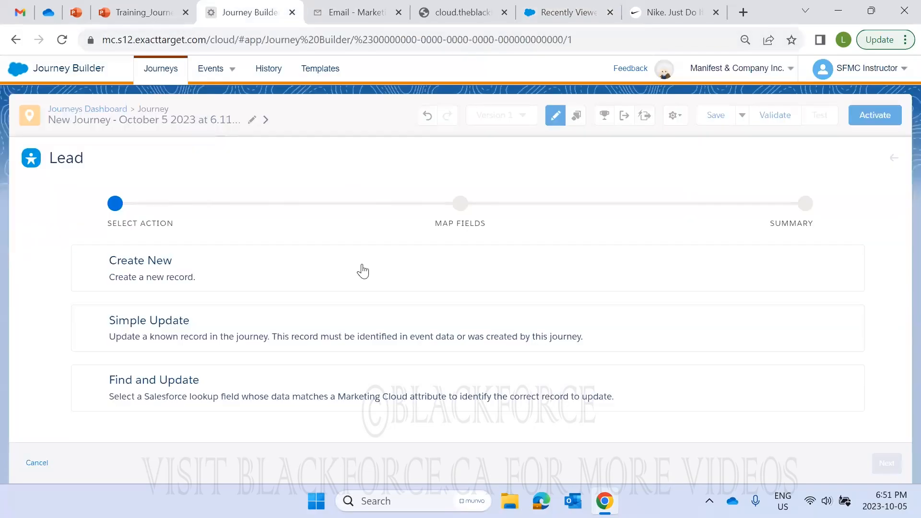
{"action": "left_click", "coordinate": [893, 159]}
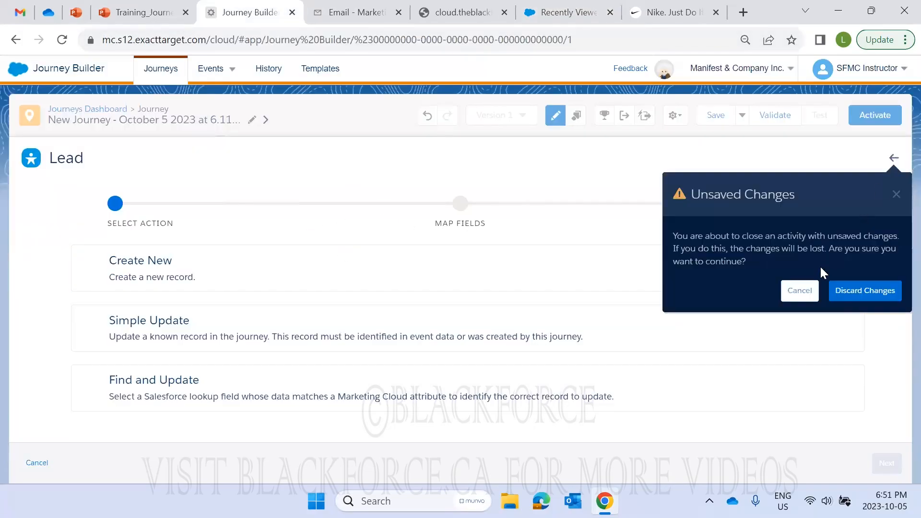
{"action": "left_click", "coordinate": [844, 297]}
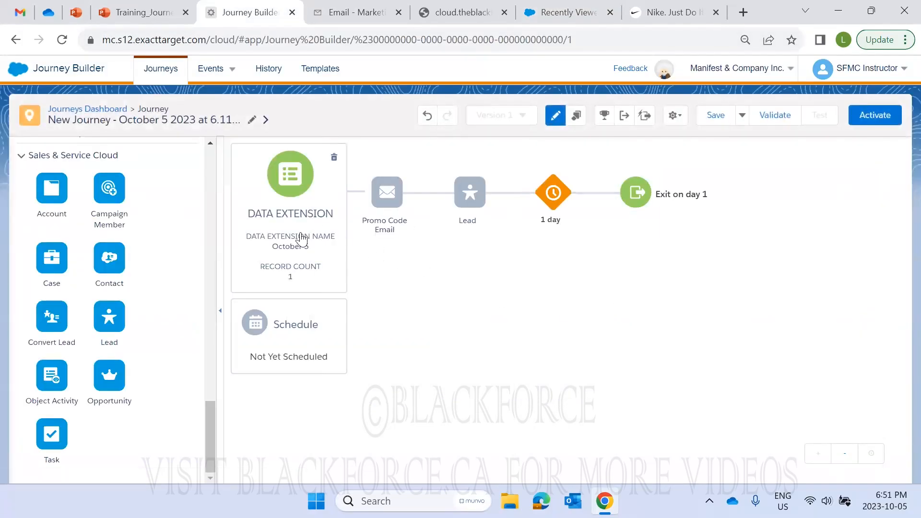
{"action": "left_click", "coordinate": [571, 12]}
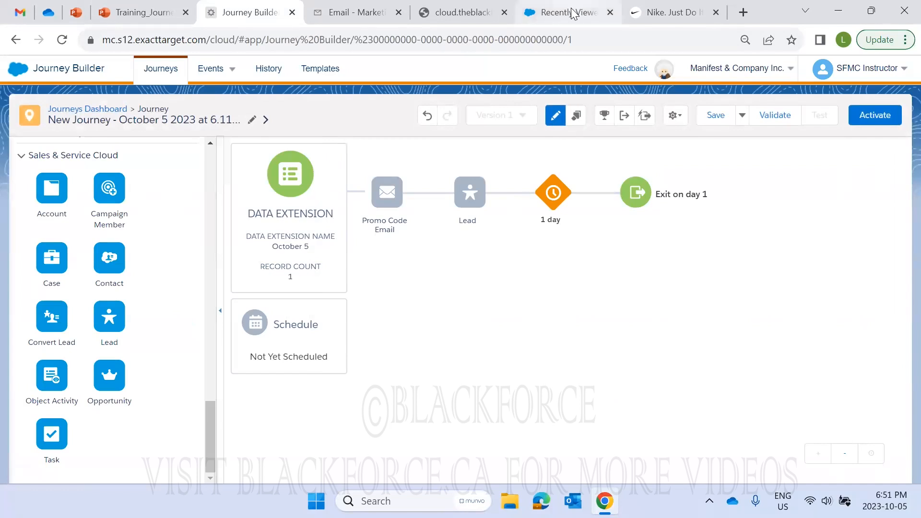
{"action": "left_click", "coordinate": [233, 12]}
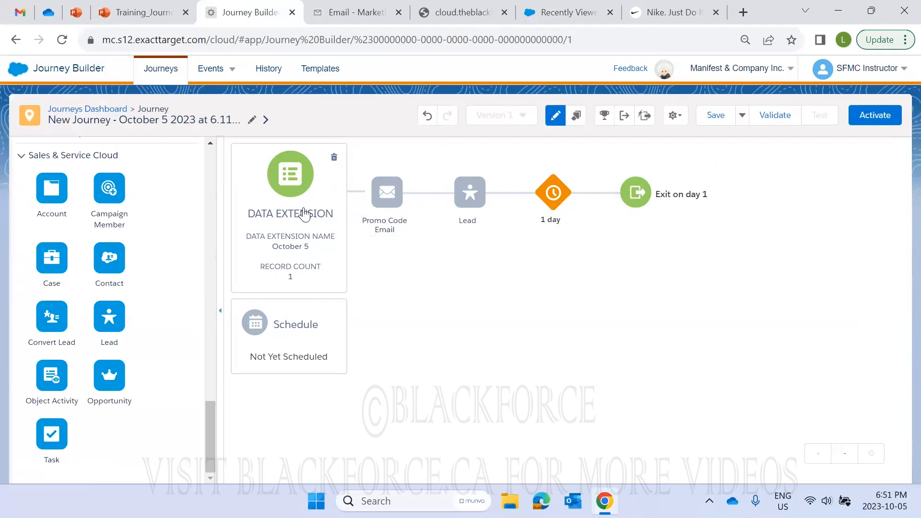
Replace the journey's October 5 data extension entry source with a Salesforce Data entry source
{"action": "left_click", "coordinate": [335, 157]}
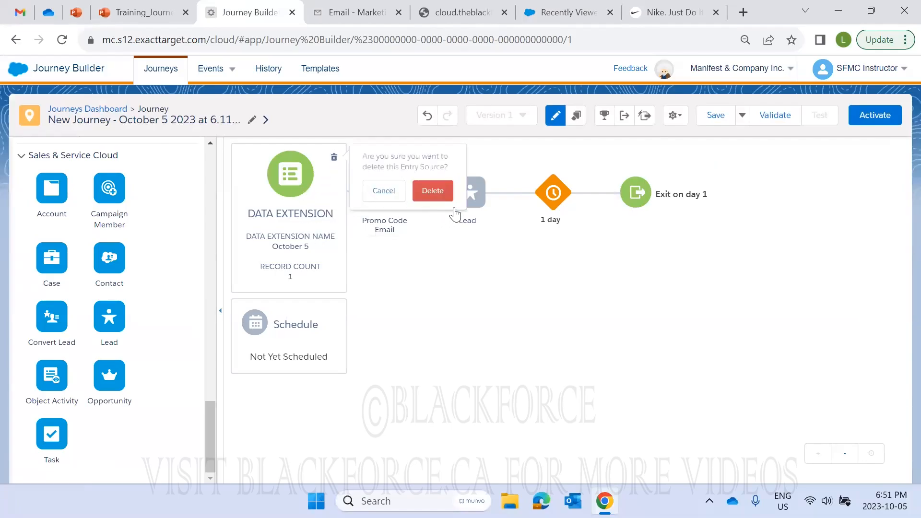
{"action": "left_click", "coordinate": [431, 191]}
{"action": "left_click_drag", "start_coordinate": [45, 409], "coordinate": [294, 204]}
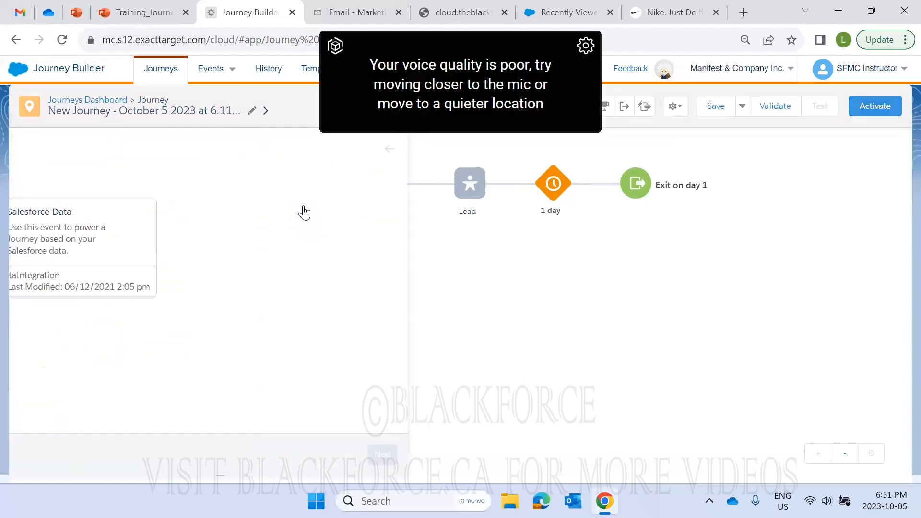
{"action": "left_click", "coordinate": [588, 241]}
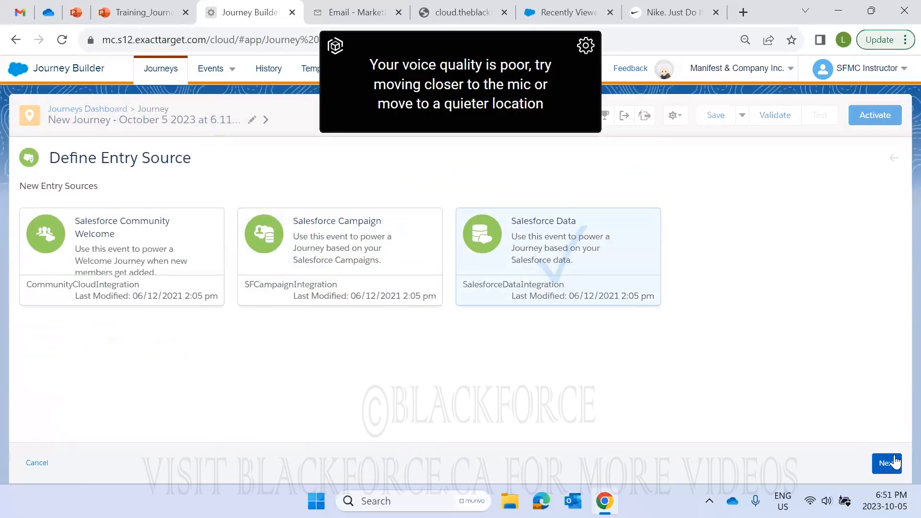
{"action": "left_click", "coordinate": [886, 462]}
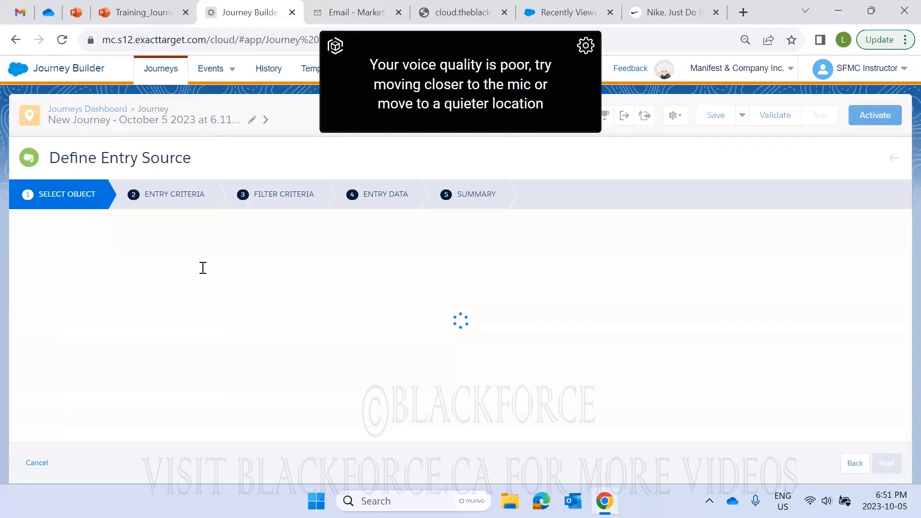
{"action": "left_click", "coordinate": [191, 273]}
{"action": "type", "text": "lead"}
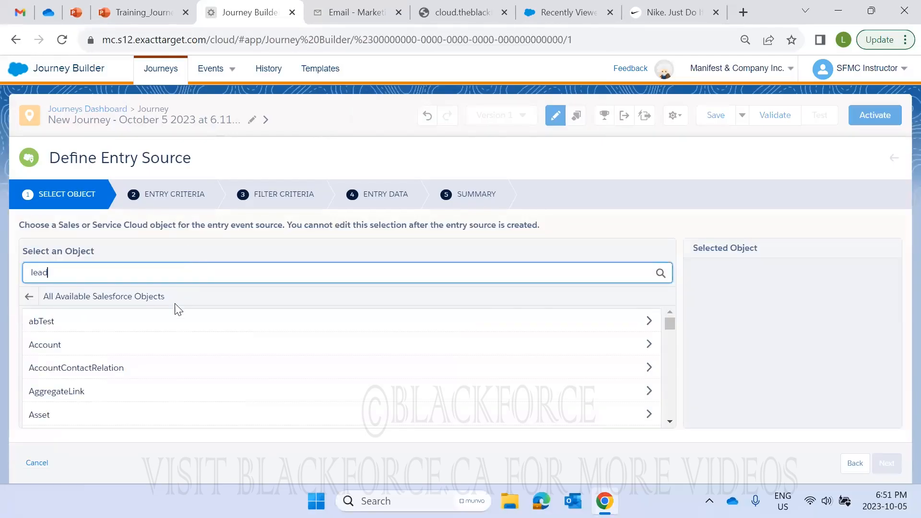
{"action": "left_click", "coordinate": [42, 321]}
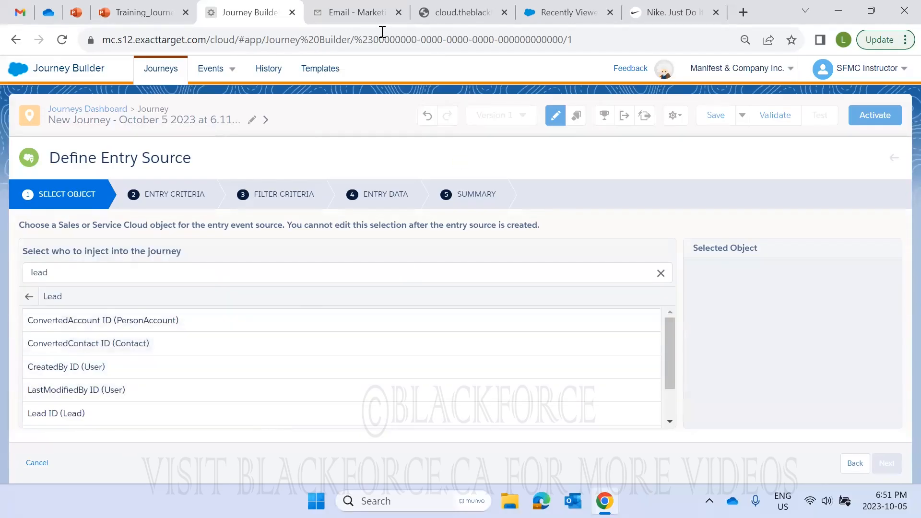
{"action": "left_click", "coordinate": [892, 159]}
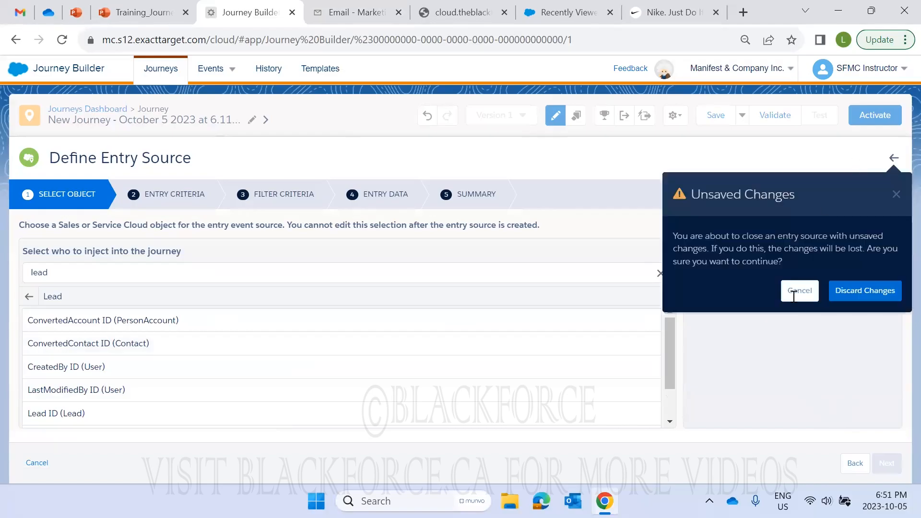
{"action": "left_click", "coordinate": [835, 293]}
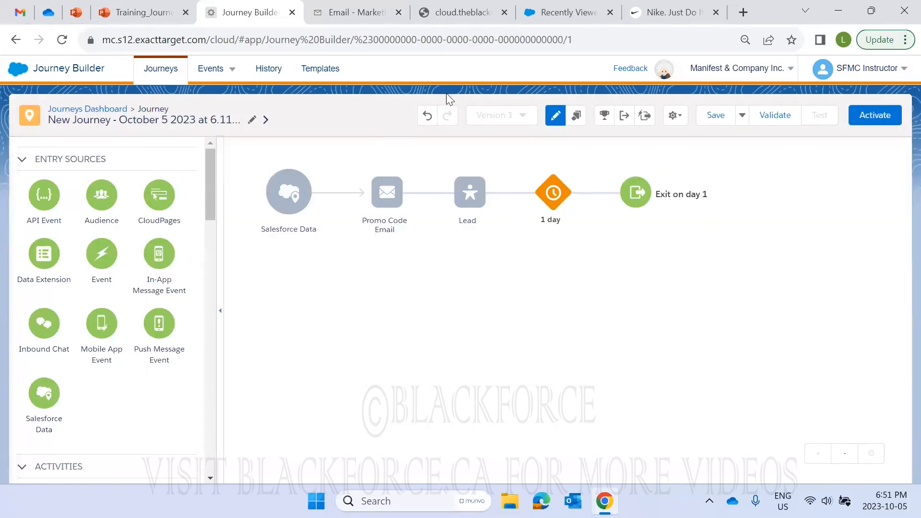
Review the Salesforce Leads list and the October 5 data extension's properties, and return to the journey
{"action": "left_click", "coordinate": [560, 14]}
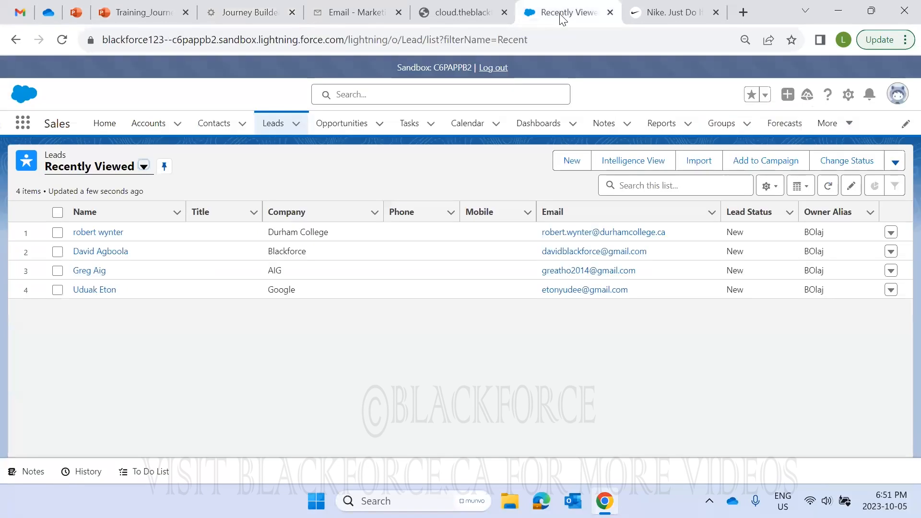
{"action": "left_click", "coordinate": [357, 11]}
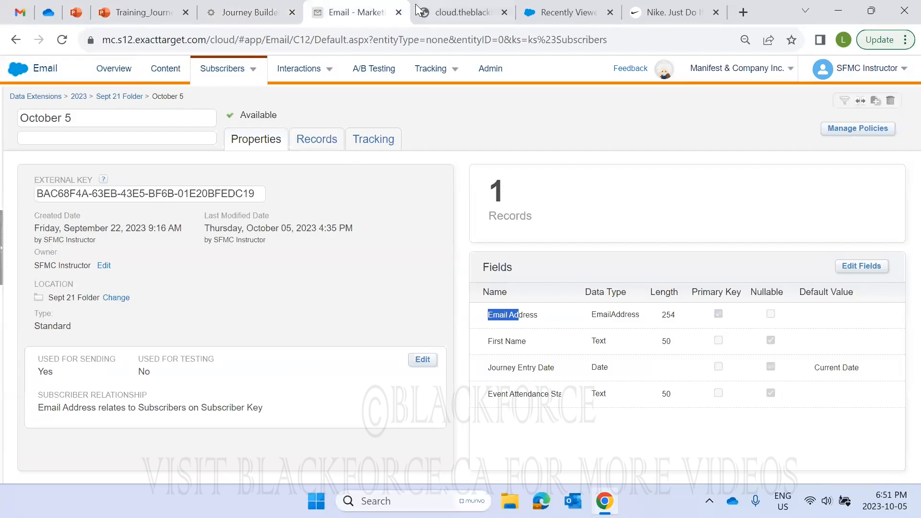
{"action": "left_click", "coordinate": [257, 10]}
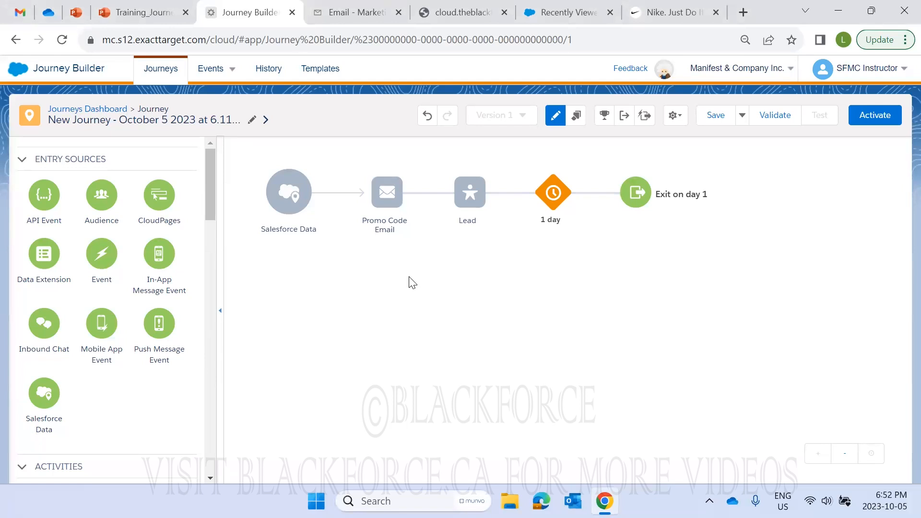
Add an Update Contact activity between the Salesforce Data entry source and the Promo Code Email
{"action": "scroll", "coordinate": [113, 333], "scroll_direction": "down", "scroll_amount": 7}
{"action": "scroll", "coordinate": [113, 335], "scroll_direction": "down", "scroll_amount": 3}
{"action": "scroll", "coordinate": [114, 326], "scroll_direction": "up", "scroll_amount": 3}
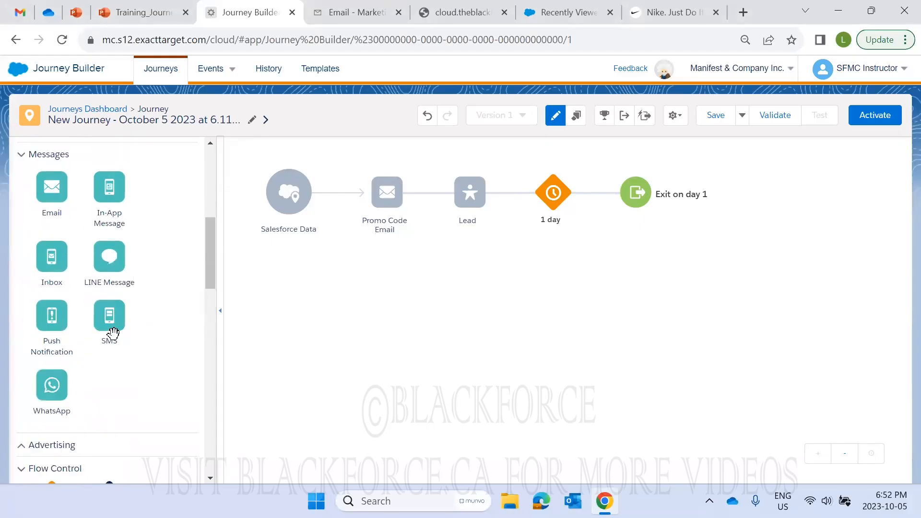
{"action": "scroll", "coordinate": [110, 358], "scroll_direction": "down", "scroll_amount": 8}
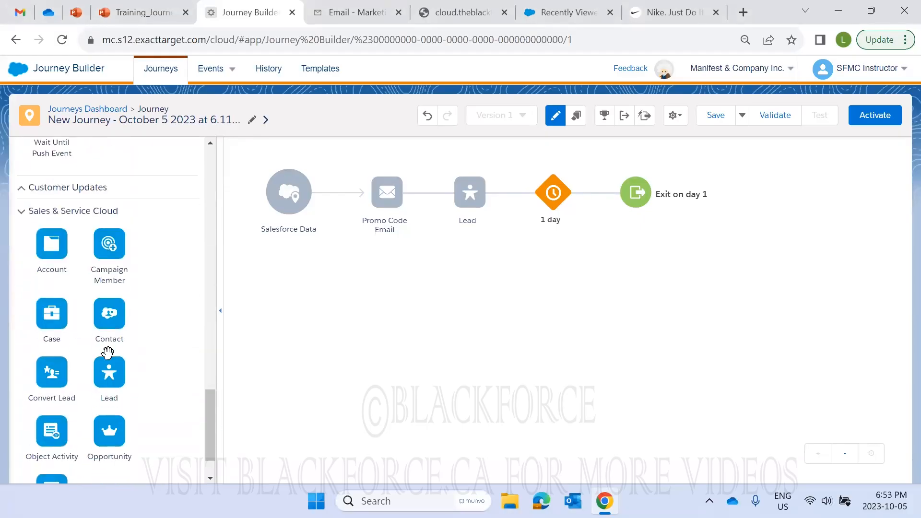
{"action": "left_click", "coordinate": [21, 190]}
{"action": "left_click_drag", "start_coordinate": [36, 229], "coordinate": [354, 207]}
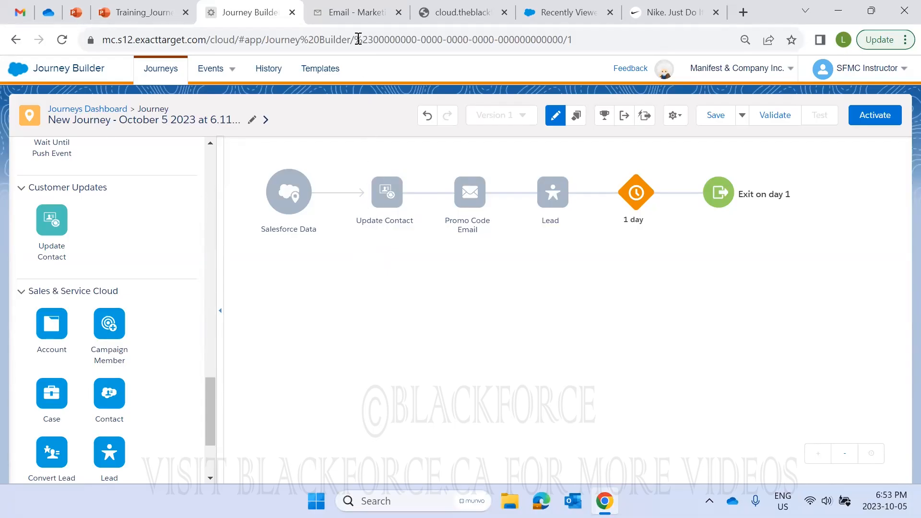
Check the cloud.theblackforce.ca form, and add a text field named Source to the October 5 data extension
{"action": "left_click", "coordinate": [356, 13]}
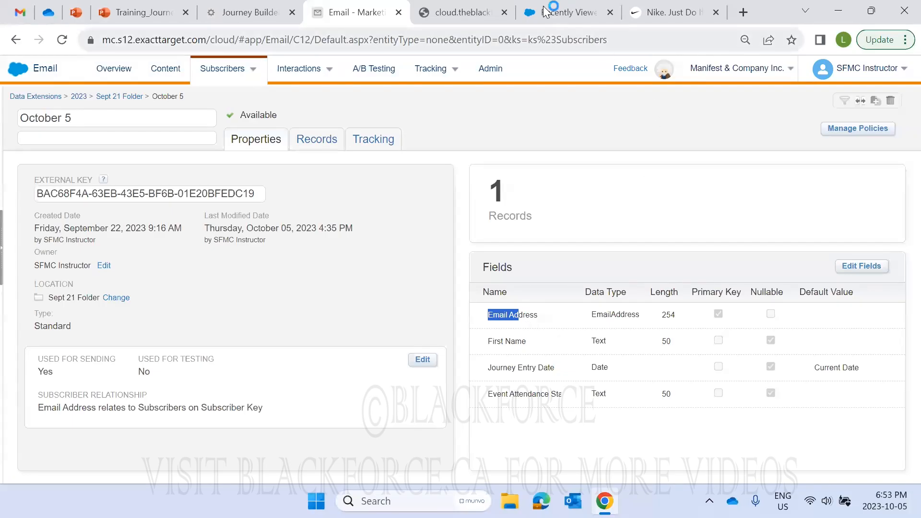
{"action": "left_click", "coordinate": [477, 14]}
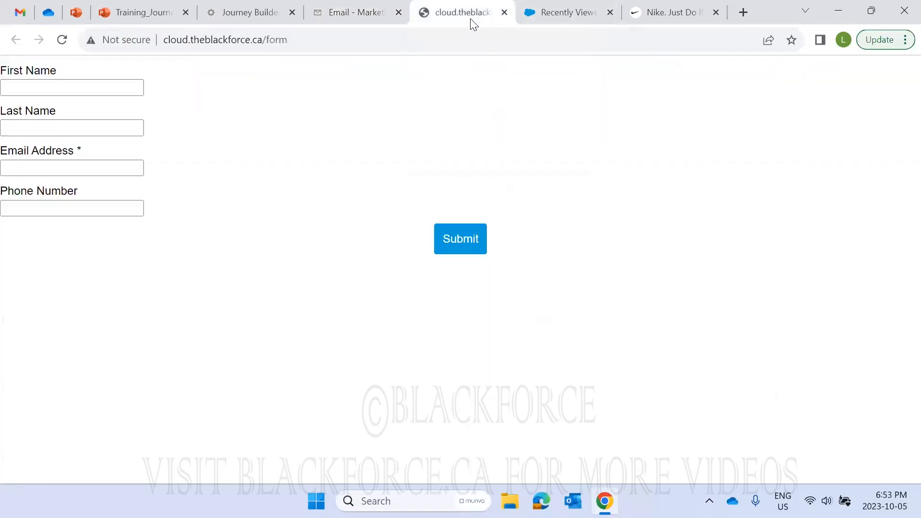
{"action": "left_click", "coordinate": [362, 19]}
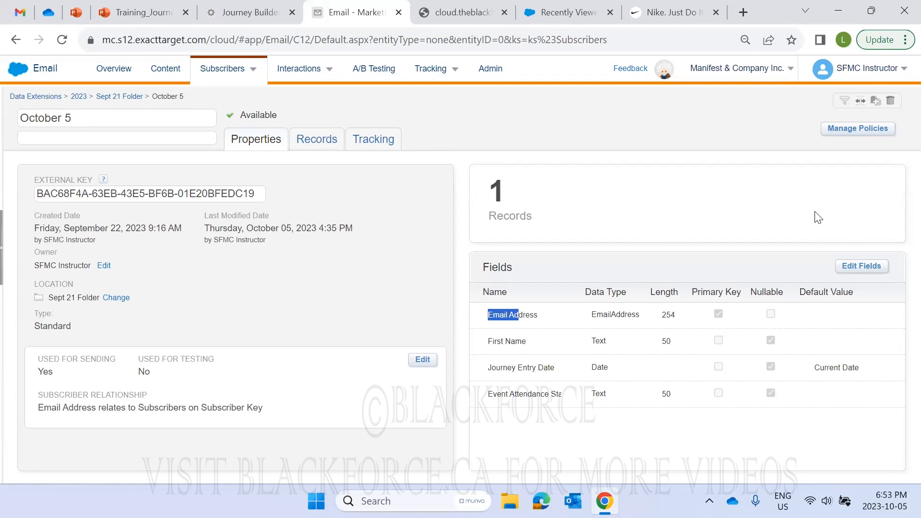
{"action": "left_click", "coordinate": [855, 268]}
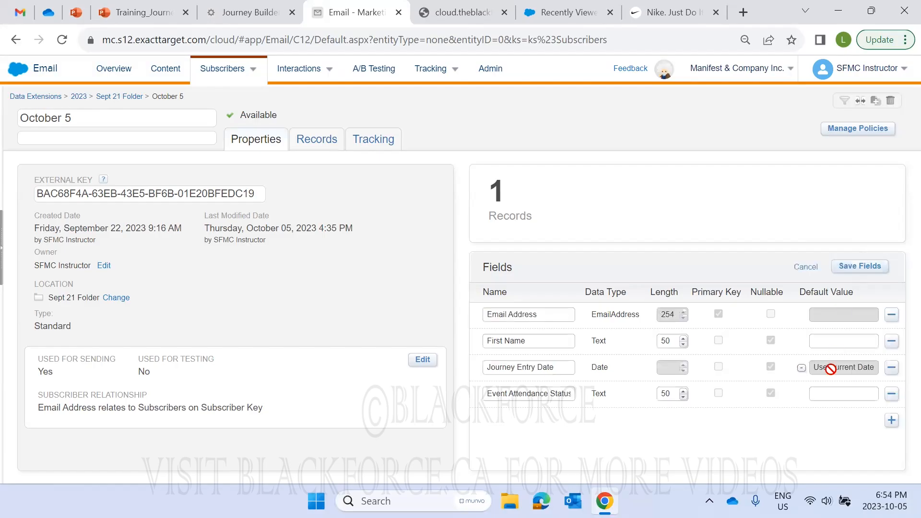
{"action": "left_click", "coordinate": [891, 421]}
{"action": "left_click", "coordinate": [559, 420]}
{"action": "key", "text": "Caps_Lock"}
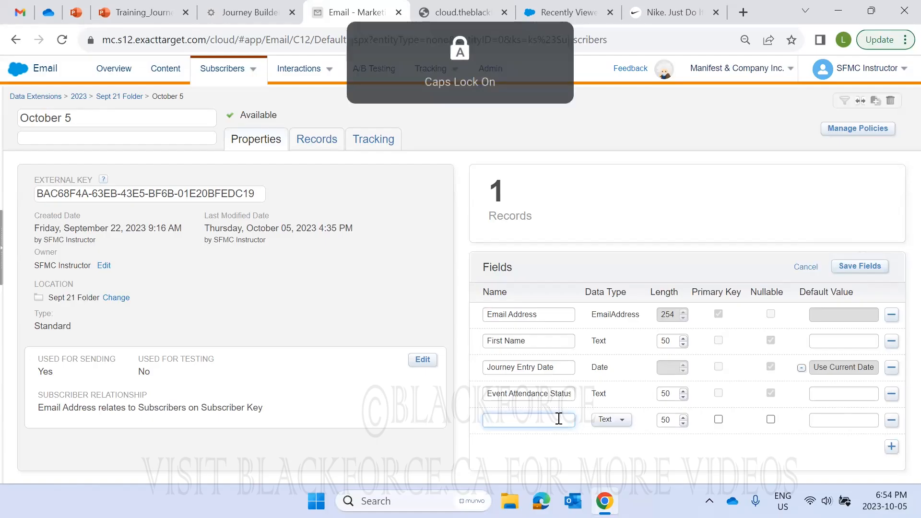
{"action": "type", "text": "S"}
{"action": "key", "text": "Caps_Lock"}
{"action": "type", "text": "ource ="}
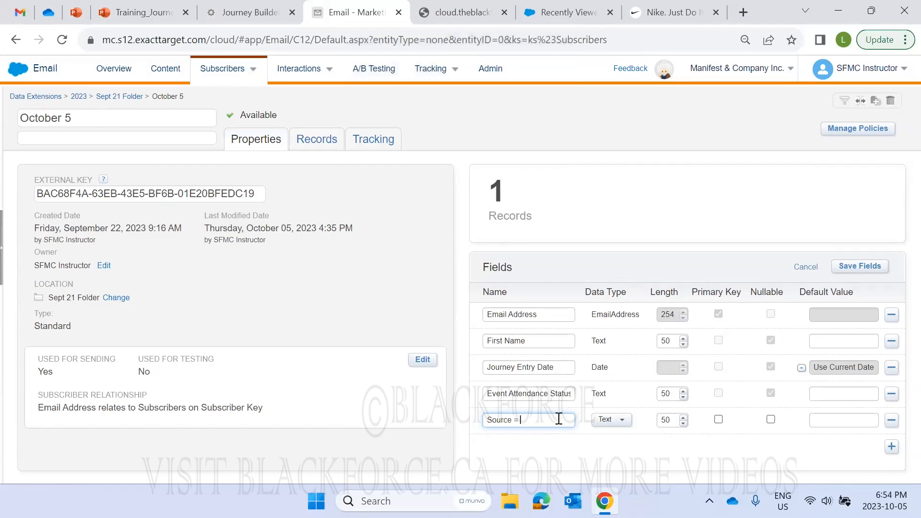
Make the Source field nullable with LinkedIn as its default value, and save the data extension's fields
{"action": "key", "text": "Caps_Lock"}
{"action": "type", "text": "= L"}
{"action": "key", "text": "Caps_Lock"}
{"action": "type", "text": "inkedIn"}
{"action": "left_click_drag", "start_coordinate": [552, 422], "coordinate": [516, 419]}
{"action": "key", "text": "ctrl+c"}
{"action": "key", "text": "BackSpace"}
{"action": "left_click", "coordinate": [770, 420]}
{"action": "left_click", "coordinate": [829, 420]}
{"action": "key", "text": "ctrl+v"}
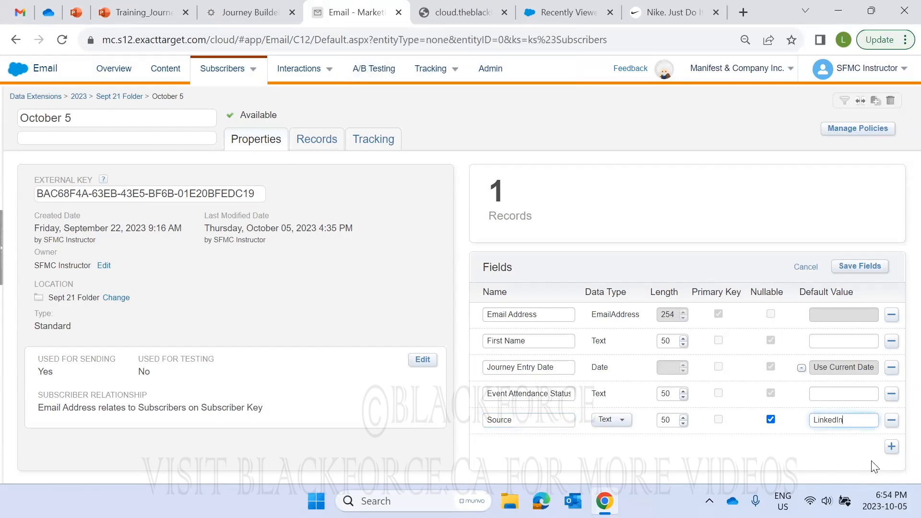
{"action": "left_click", "coordinate": [860, 267]}
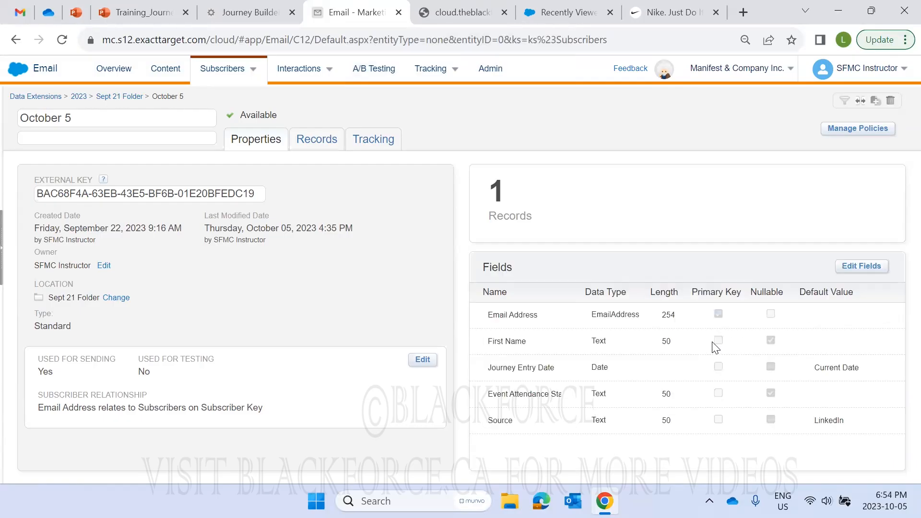
Review the Source field's default value and the Sept 21 data extension in the Sept 21 Folder
{"action": "left_click_drag", "start_coordinate": [849, 426], "coordinate": [674, 418]}
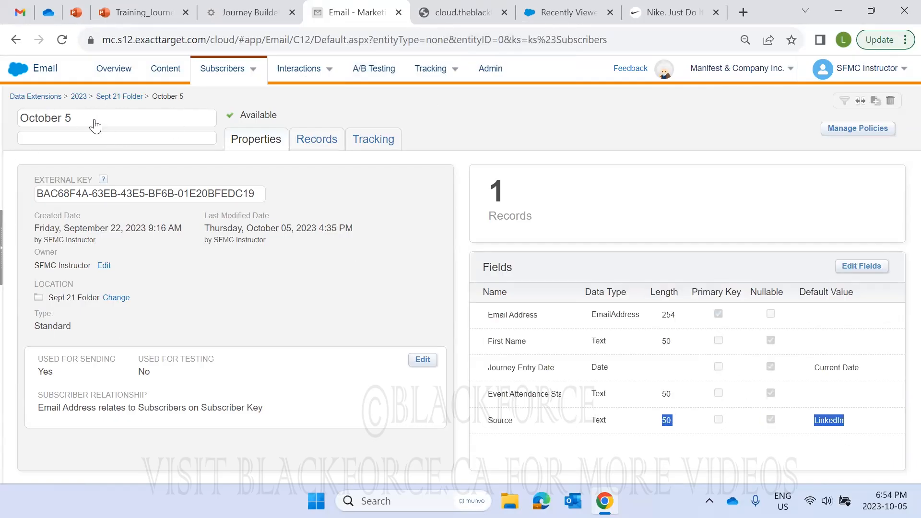
{"action": "left_click", "coordinate": [119, 97]}
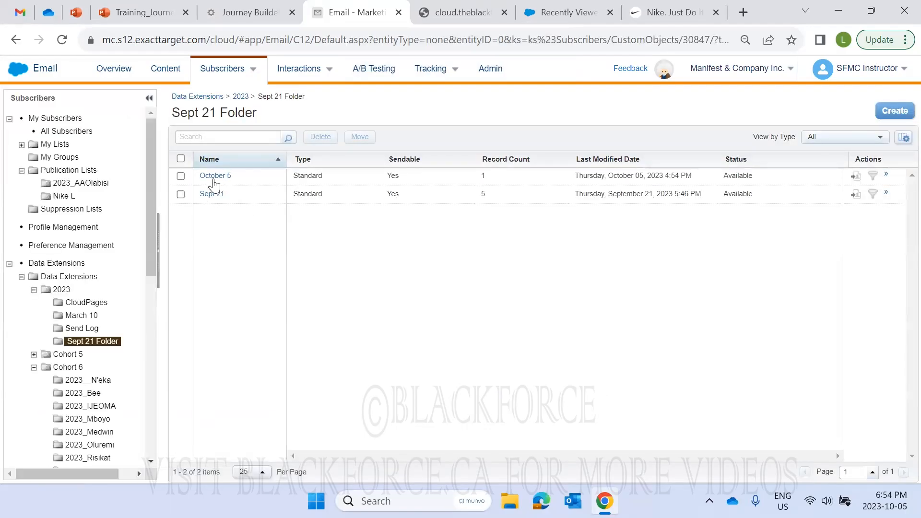
{"action": "left_click", "coordinate": [214, 195]}
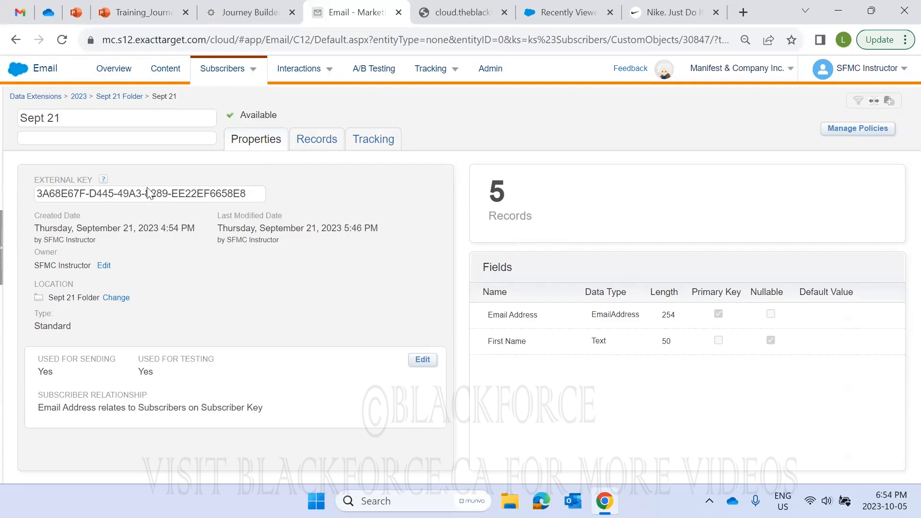
{"action": "left_click", "coordinate": [129, 97]}
{"action": "left_click_drag", "start_coordinate": [261, 198], "coordinate": [199, 178]}
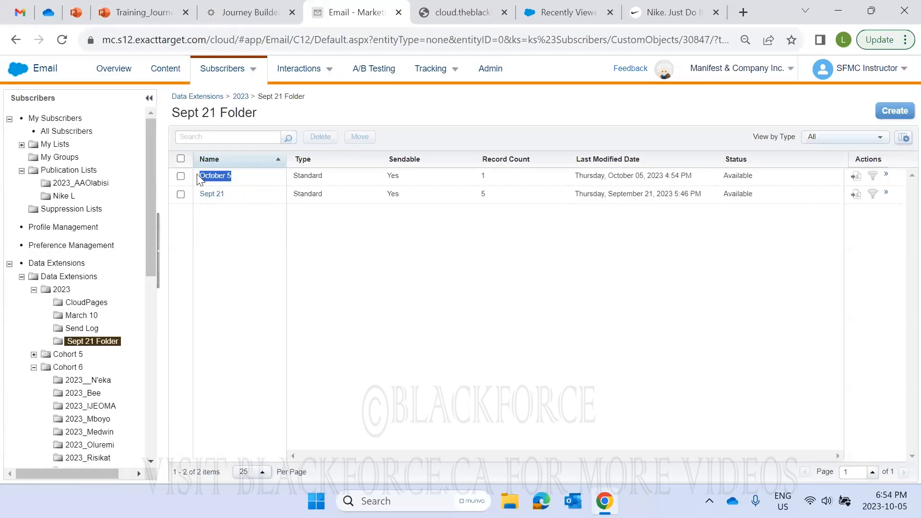
Select the October 5 data extension from 2023 > Sept 21 Folder as the Update Contact activity's data extension
{"action": "left_click", "coordinate": [238, 7]}
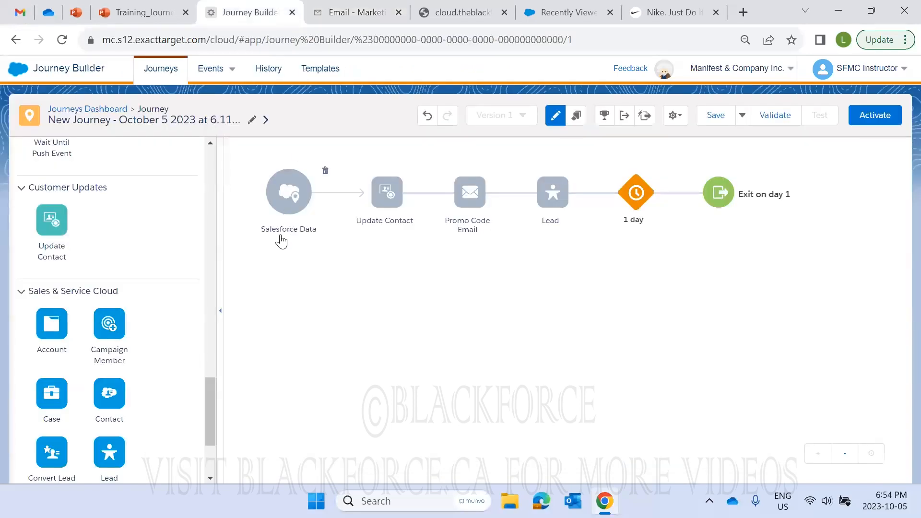
{"action": "mouse_move", "coordinate": [275, 192]}
{"action": "mouse_move", "coordinate": [386, 194]}
{"action": "left_click", "coordinate": [384, 201]}
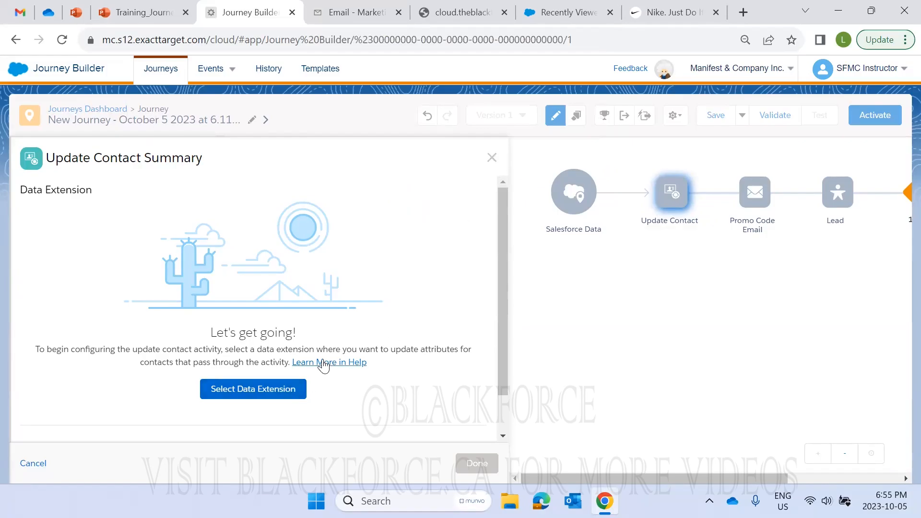
{"action": "left_click", "coordinate": [284, 401]}
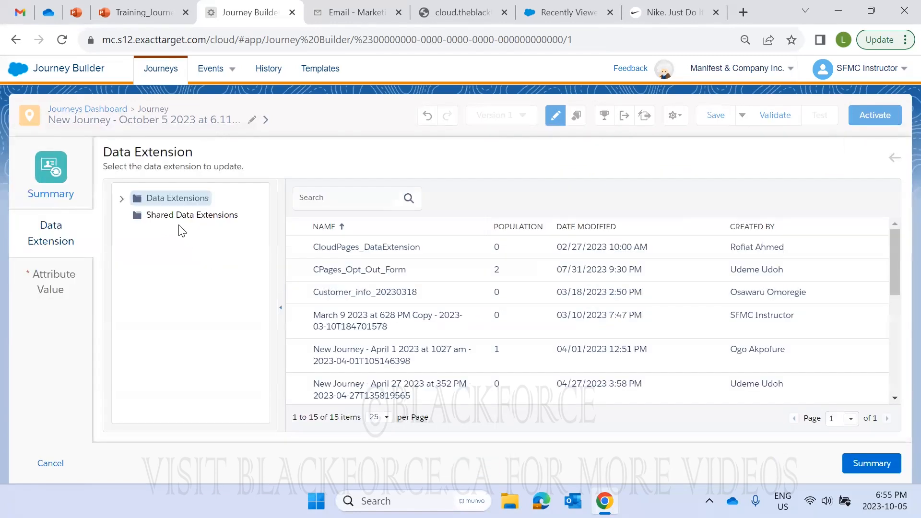
{"action": "left_click", "coordinate": [122, 198]}
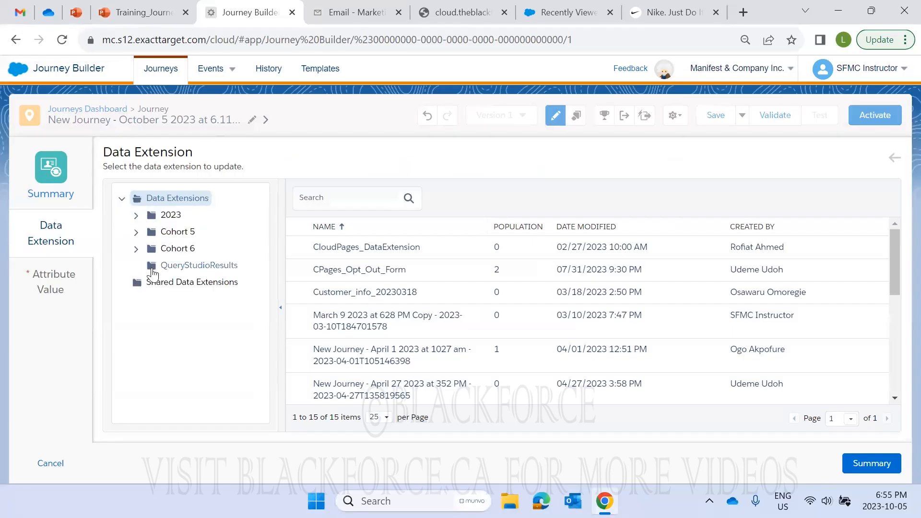
{"action": "left_click", "coordinate": [168, 215]}
{"action": "left_click", "coordinate": [366, 305]}
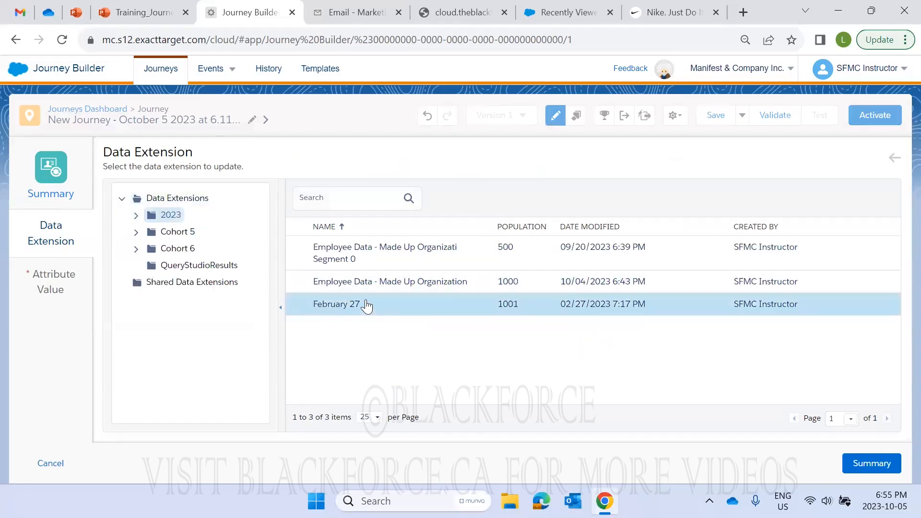
{"action": "left_click", "coordinate": [136, 217]}
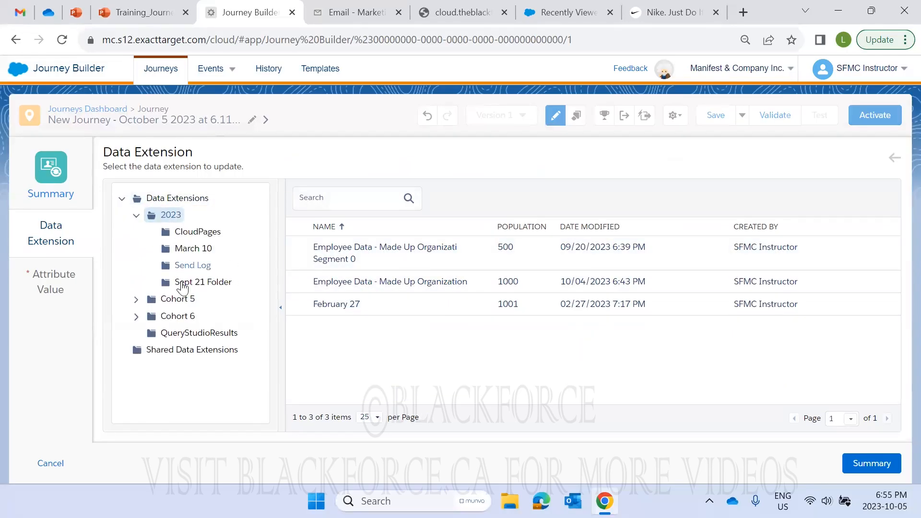
{"action": "left_click", "coordinate": [192, 283]}
{"action": "left_click", "coordinate": [347, 247]}
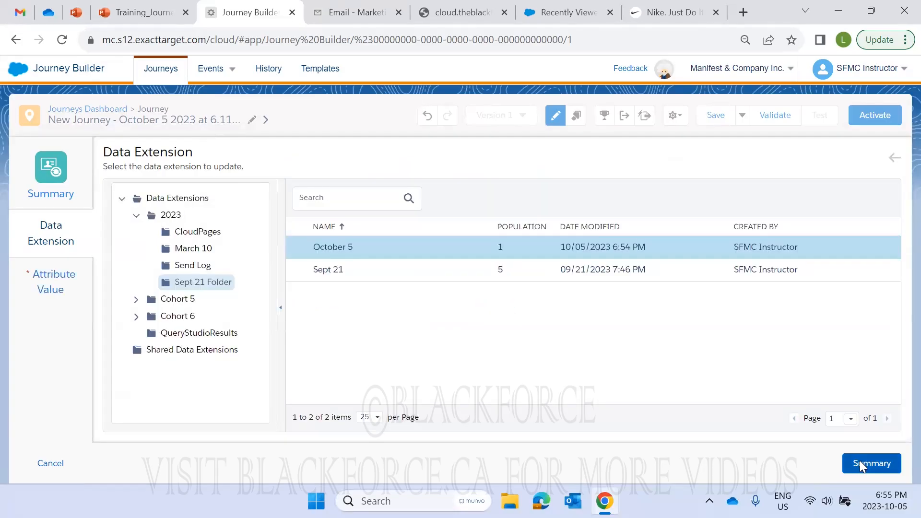
{"action": "left_click", "coordinate": [859, 464]}
Set the Update Contact activity's attribute value to Source = LinkedIn and finish configuring the activity
{"action": "left_click", "coordinate": [482, 333]}
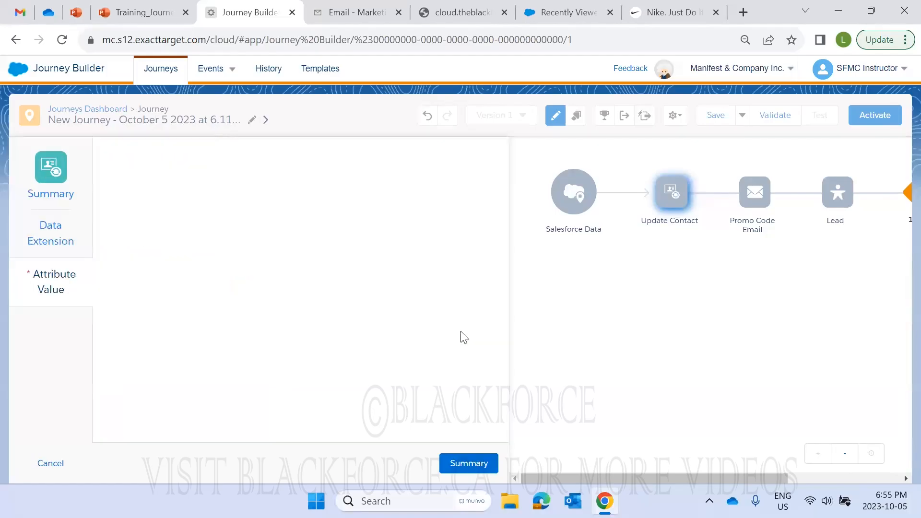
{"action": "left_click", "coordinate": [181, 221]}
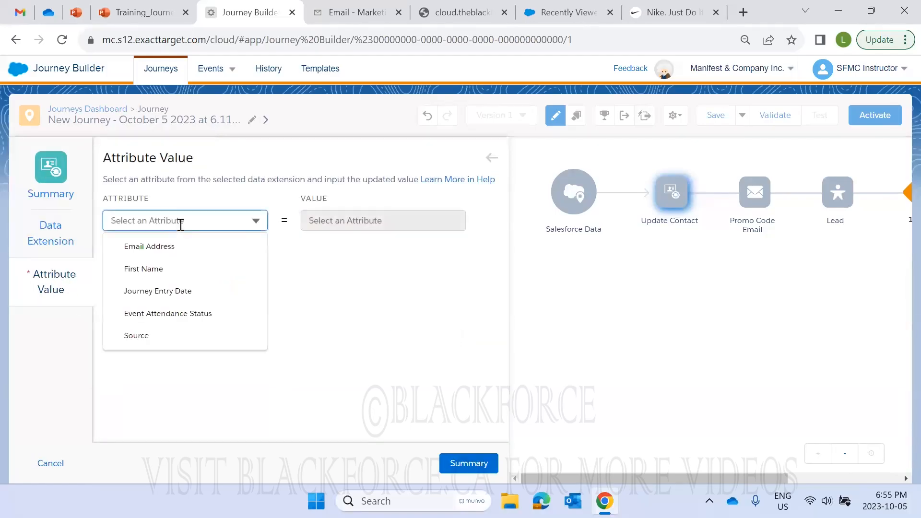
{"action": "left_click", "coordinate": [176, 335]}
{"action": "left_click", "coordinate": [376, 221]}
{"action": "type", "text": "L"}
{"action": "key", "text": "Caps_Lock"}
{"action": "type", "text": "inkedIn"}
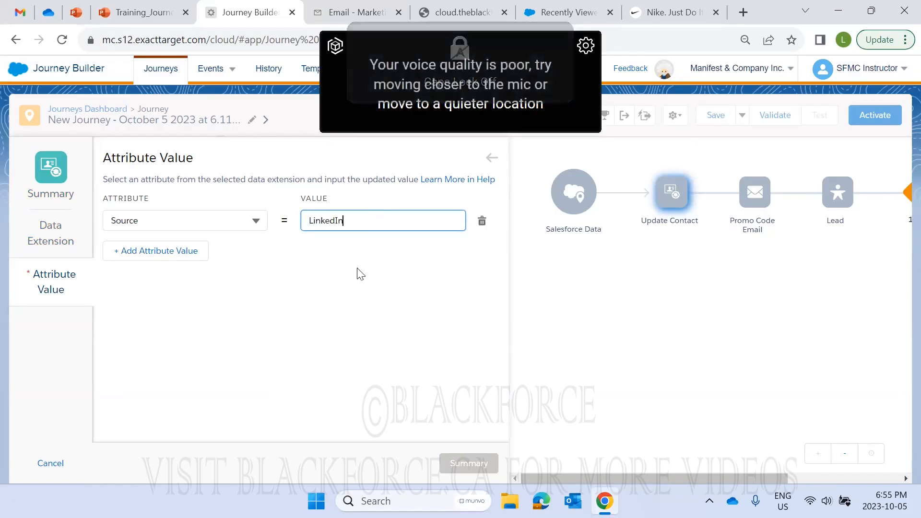
{"action": "left_click", "coordinate": [472, 423]}
{"action": "left_click", "coordinate": [472, 461]}
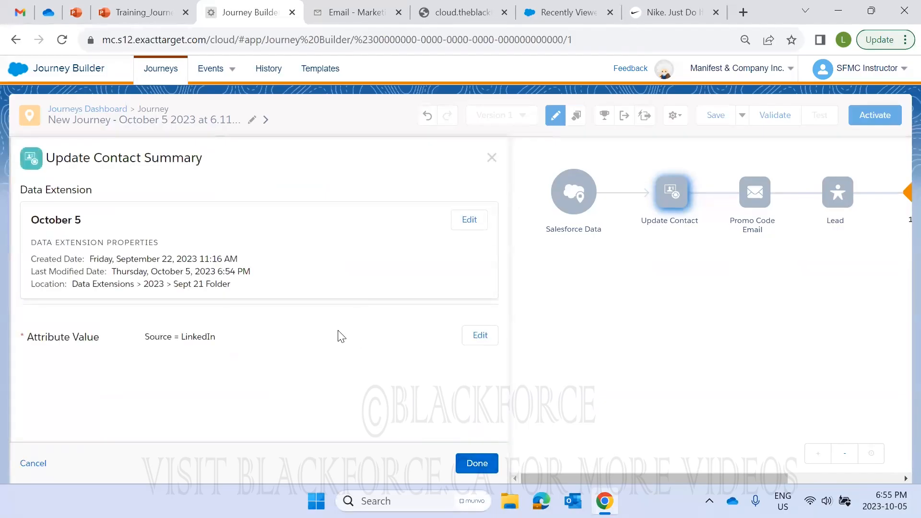
{"action": "left_click", "coordinate": [477, 463]}
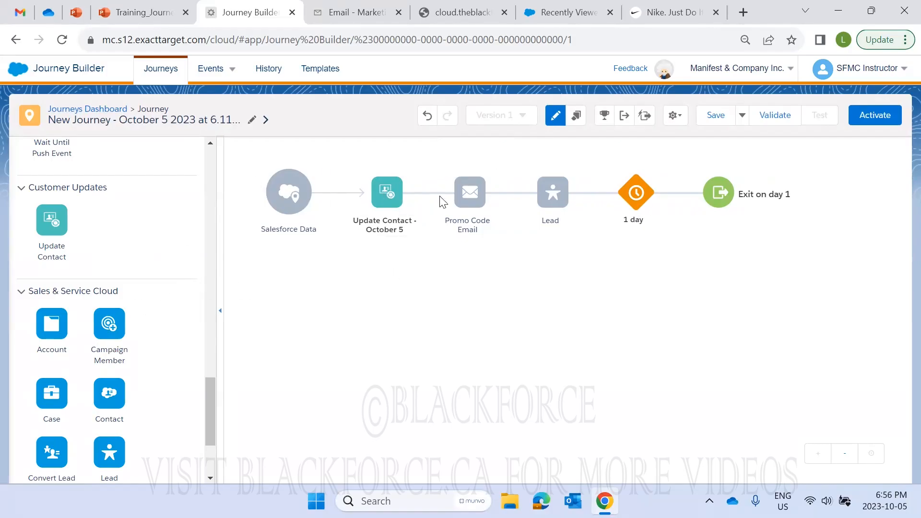
{"action": "scroll", "coordinate": [132, 287], "scroll_direction": "up", "scroll_amount": 10}
{"action": "scroll", "coordinate": [133, 289], "scroll_direction": "down", "scroll_amount": 5}
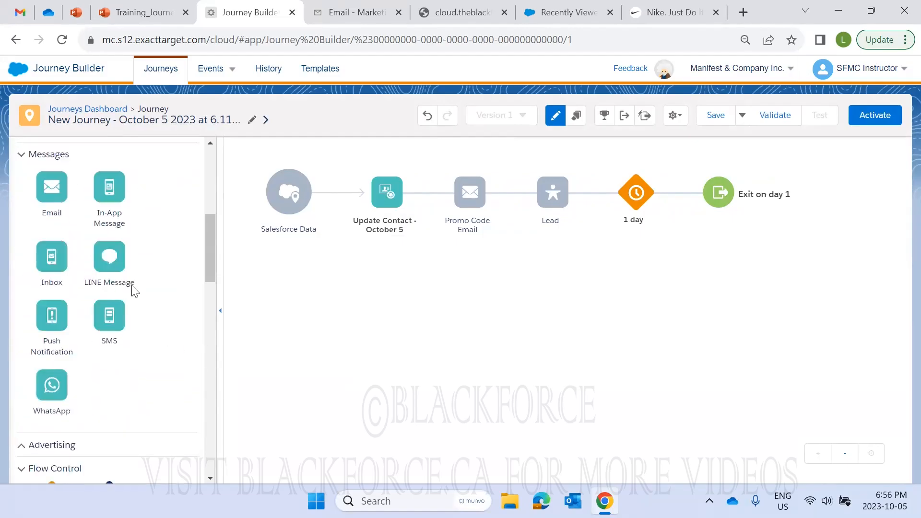
Insert a Decision Split before the Update Contact activity and add another Update Contact activity on its Remainder path
{"action": "scroll", "coordinate": [135, 290], "scroll_direction": "up", "scroll_amount": 3}
{"action": "scroll", "coordinate": [134, 289], "scroll_direction": "down", "scroll_amount": 10}
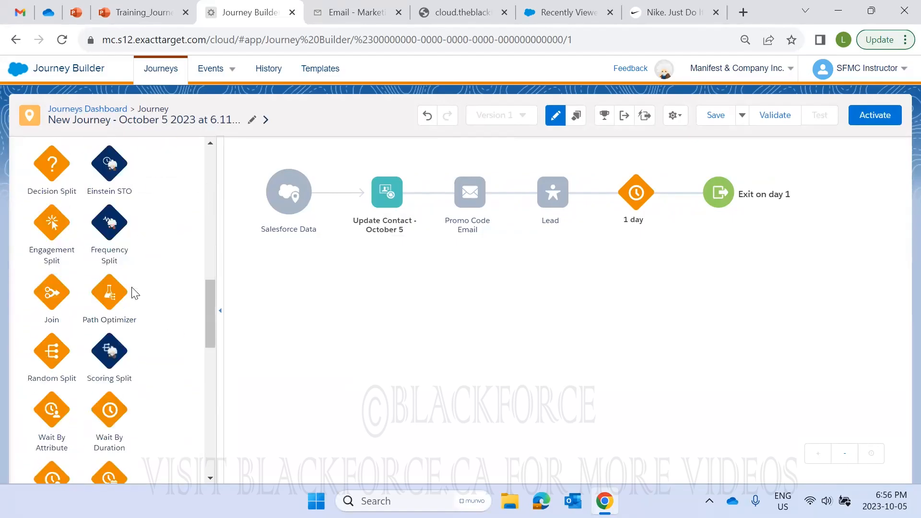
{"action": "left_click_drag", "start_coordinate": [48, 165], "coordinate": [336, 203]}
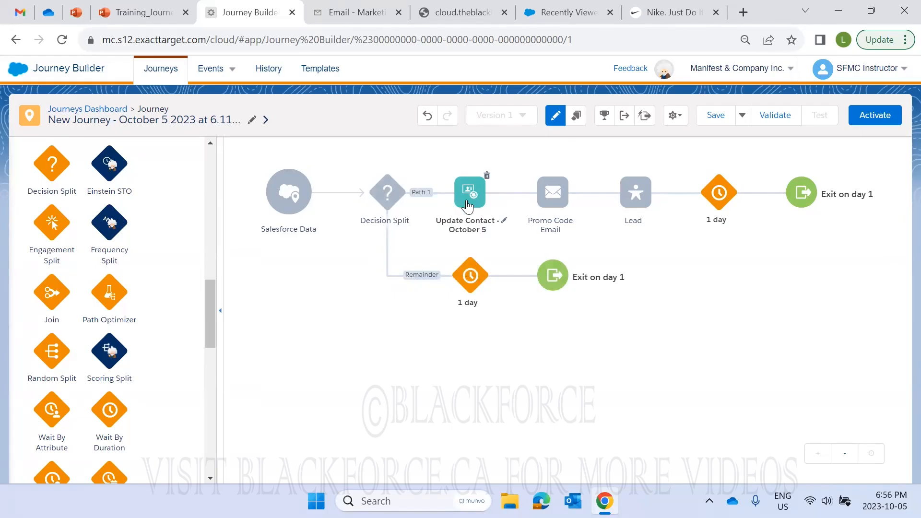
{"action": "scroll", "coordinate": [133, 287], "scroll_direction": "down", "scroll_amount": 8}
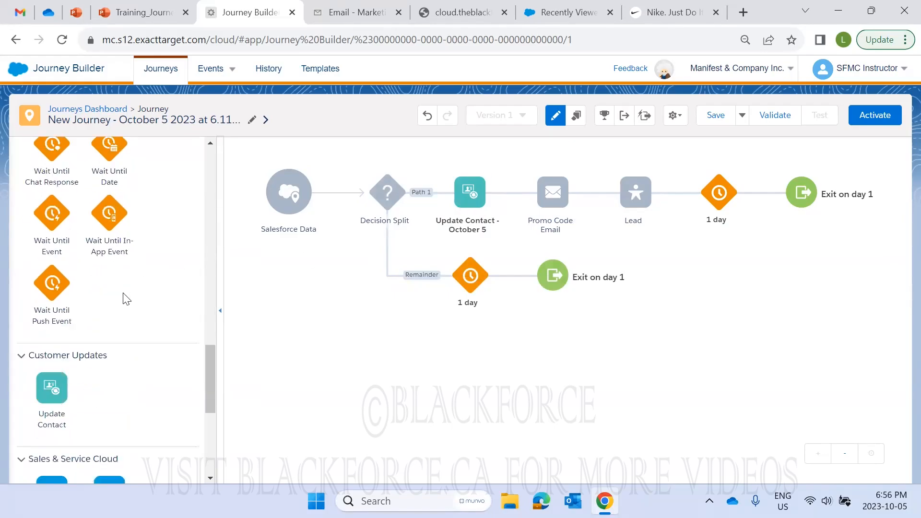
{"action": "left_click_drag", "start_coordinate": [43, 225], "coordinate": [474, 297]}
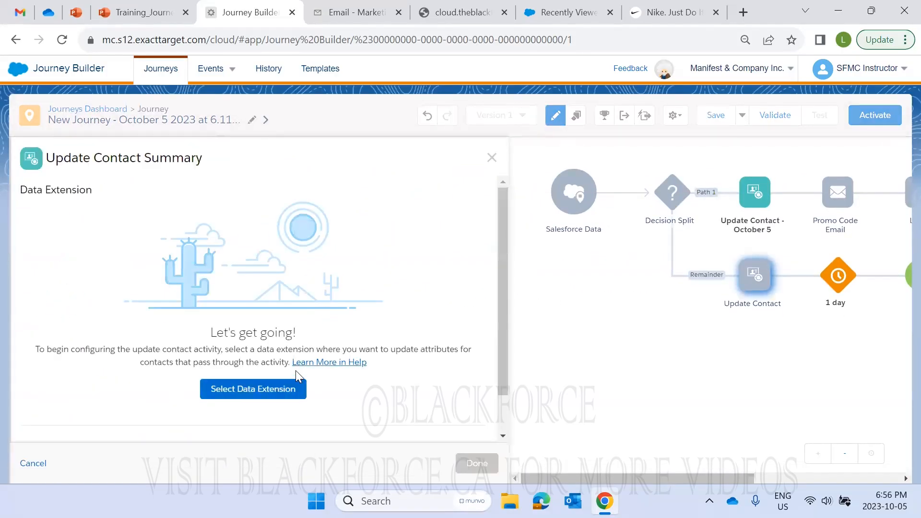
Select the October 5 data extension from 2023 > Sept 21 Folder for the Remainder path's Update Contact activity
{"action": "left_click", "coordinate": [281, 394]}
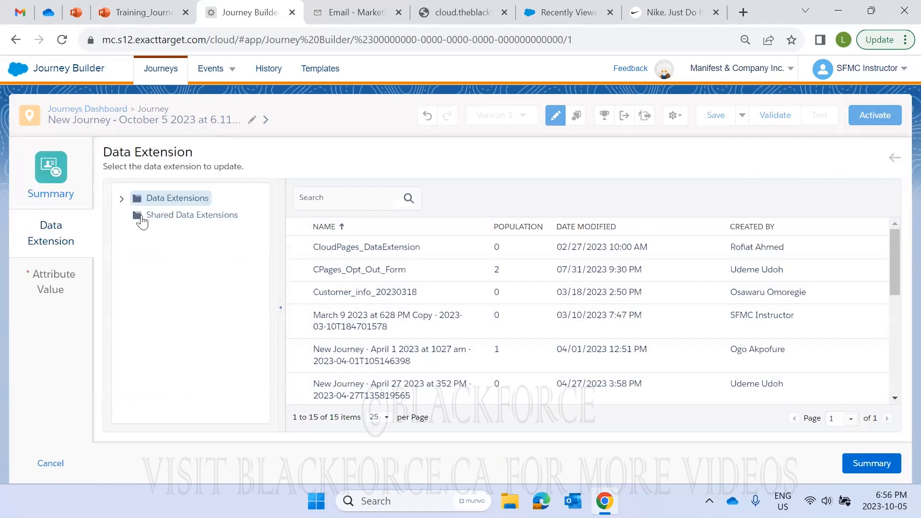
{"action": "left_click", "coordinate": [123, 198]}
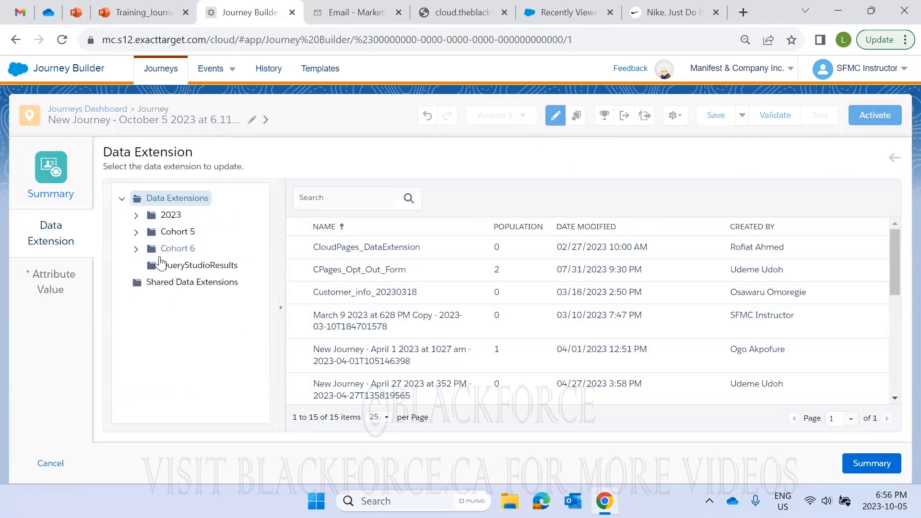
{"action": "left_click", "coordinate": [144, 217]}
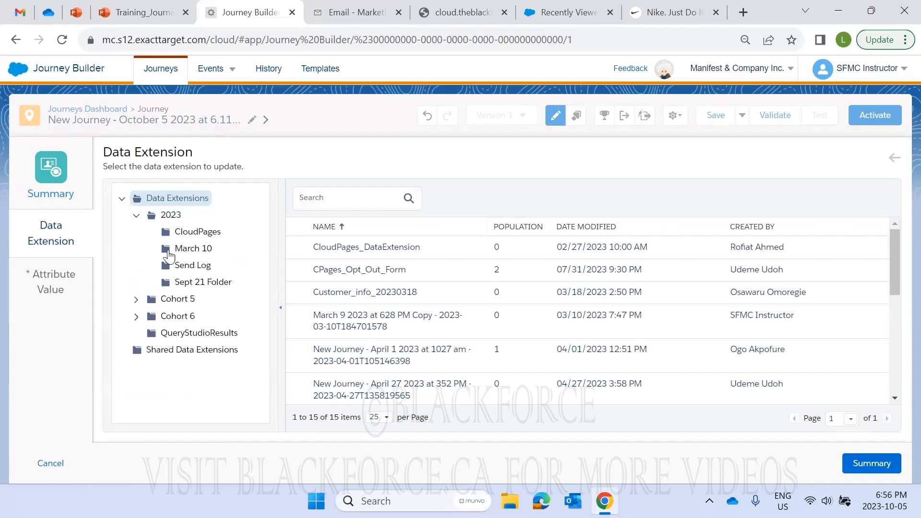
{"action": "left_click", "coordinate": [194, 283]}
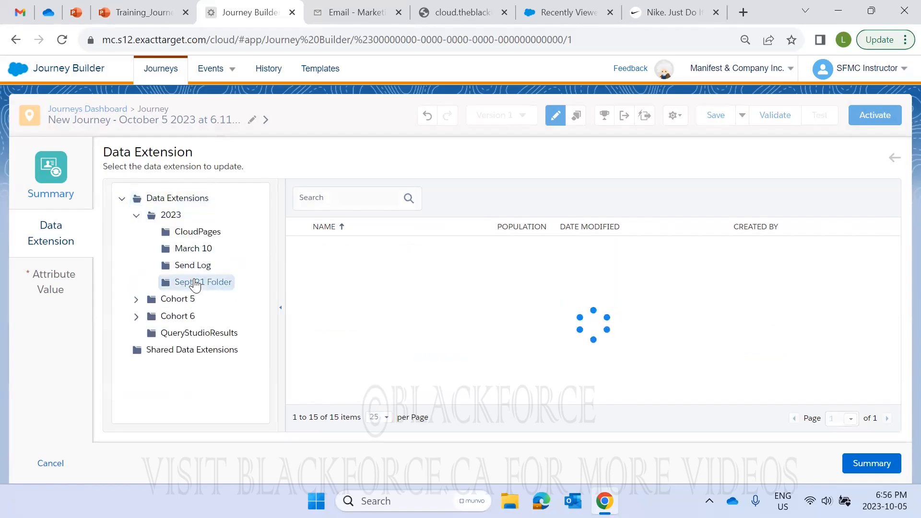
{"action": "left_click", "coordinate": [378, 248]}
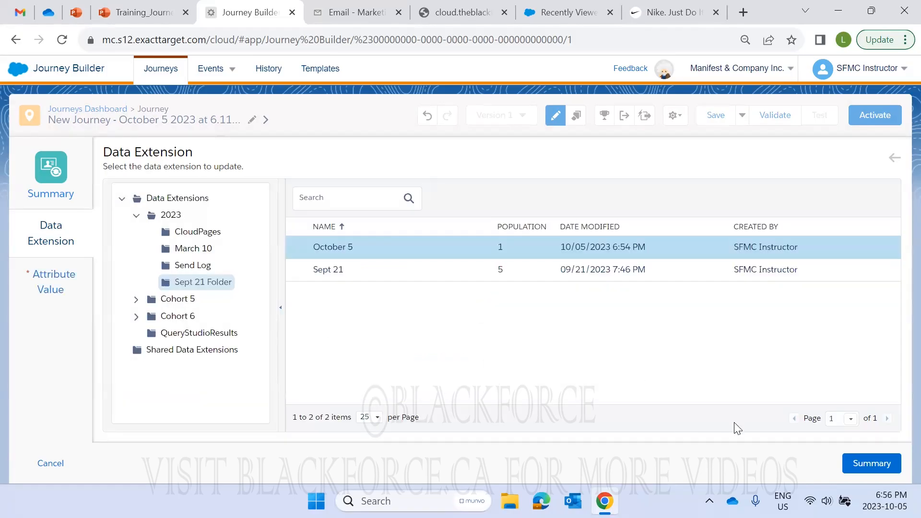
{"action": "left_click", "coordinate": [874, 463]}
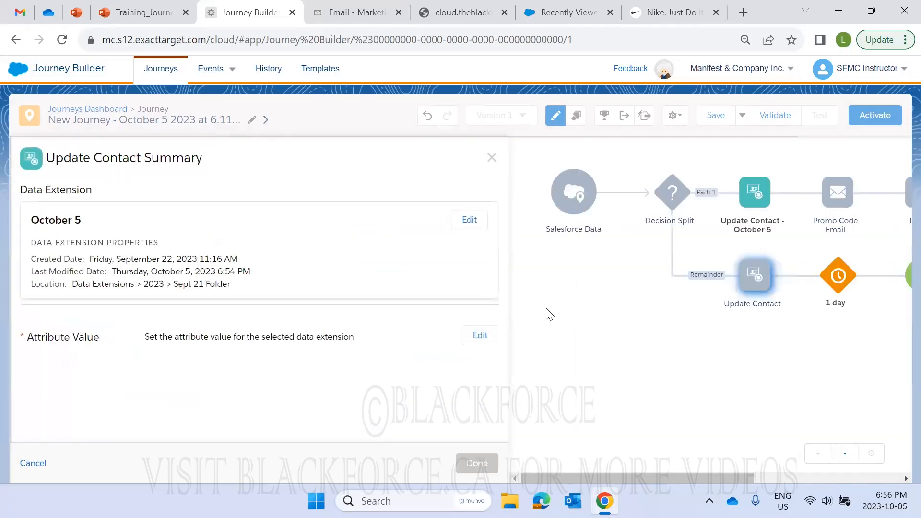
Set the Remainder path activity's attribute value to Source = Facebook and finish configuring it
{"action": "left_click", "coordinate": [477, 335]}
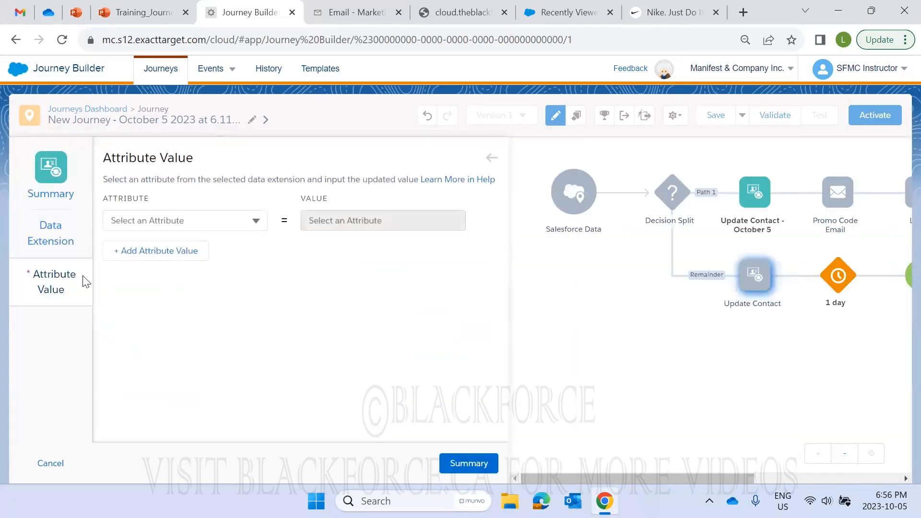
{"action": "left_click", "coordinate": [164, 220]}
{"action": "left_click", "coordinate": [187, 334]}
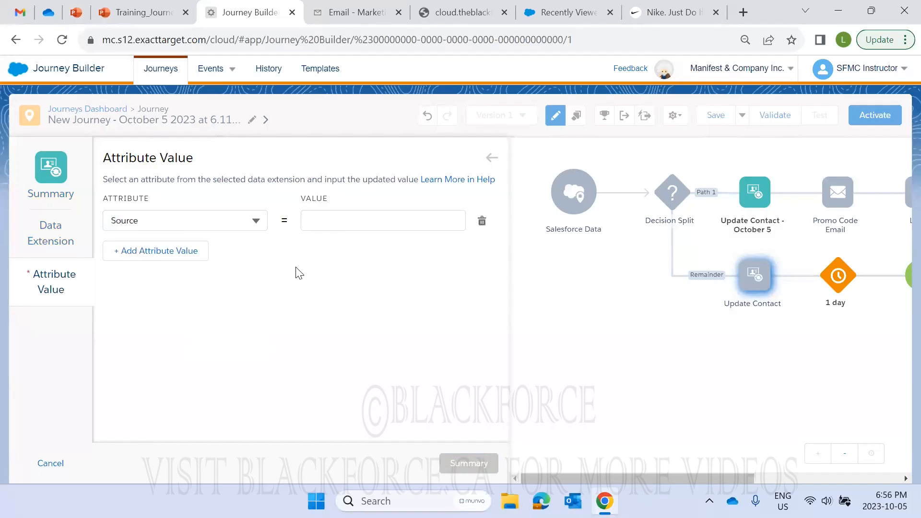
{"action": "left_click", "coordinate": [352, 218]}
{"action": "key", "text": "Caps_Lock"}
{"action": "type", "text": "F"}
{"action": "key", "text": "Caps_Lock"}
{"action": "type", "text": "acebook"}
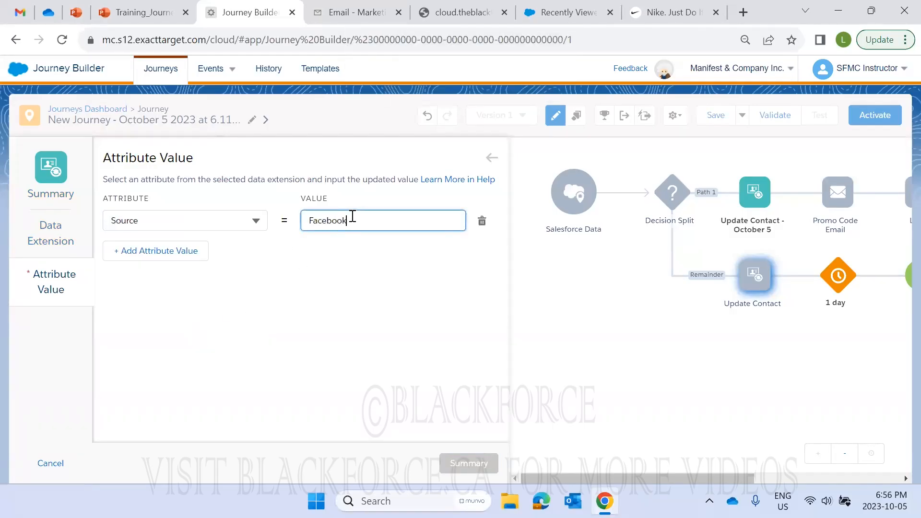
{"action": "left_click", "coordinate": [279, 293]}
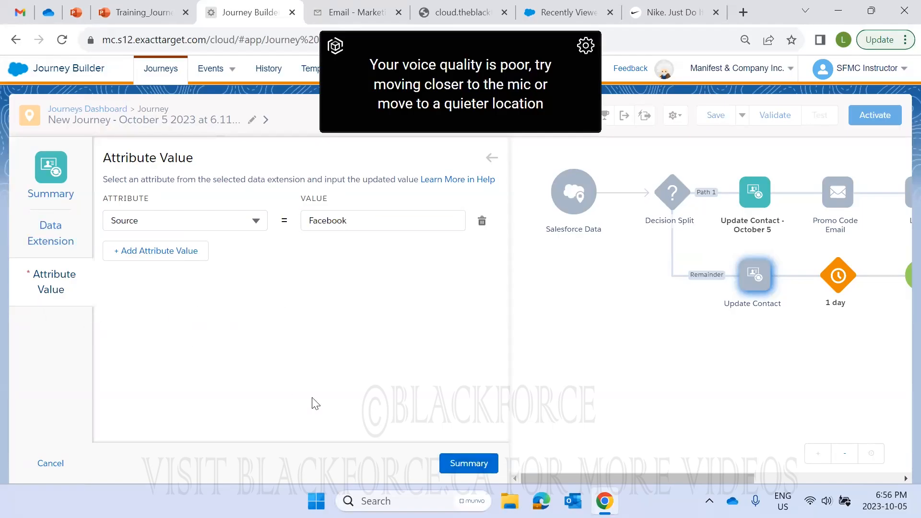
{"action": "left_click", "coordinate": [468, 463]}
{"action": "left_click", "coordinate": [471, 463]}
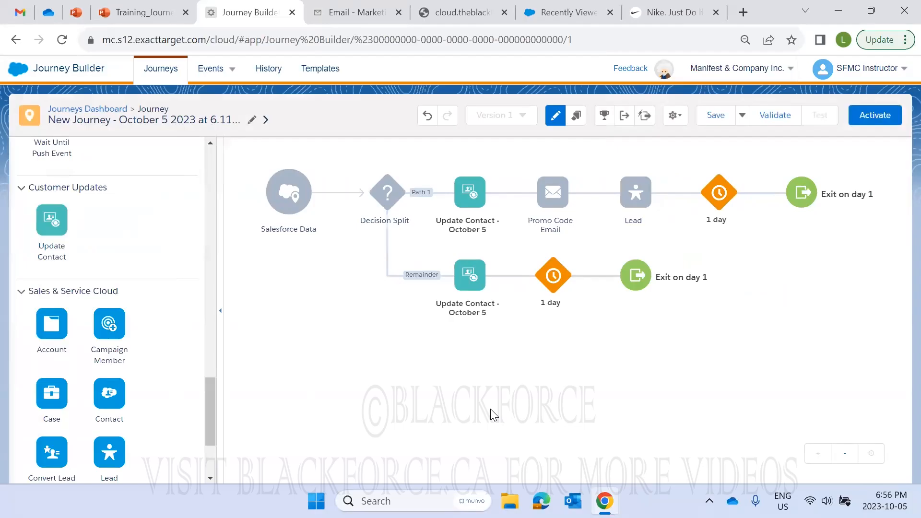
Rename the Remainder path's Update Contact activity to Facebook
{"action": "left_click", "coordinate": [472, 306]}
{"action": "key", "text": "Caps_Lock"}
{"action": "type", "text": "F"}
{"action": "key", "text": "Caps_Lock"}
{"action": "type", "text": "a"}
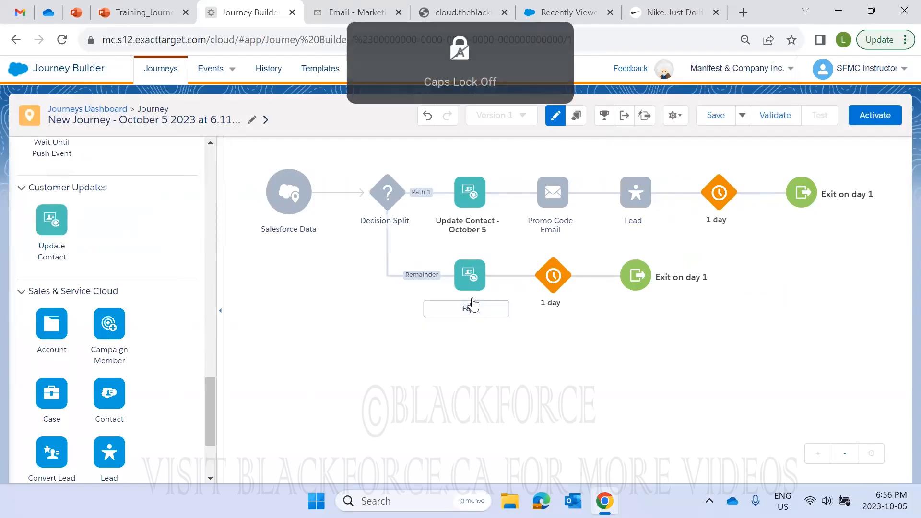
{"action": "type", "text": "cebook"}
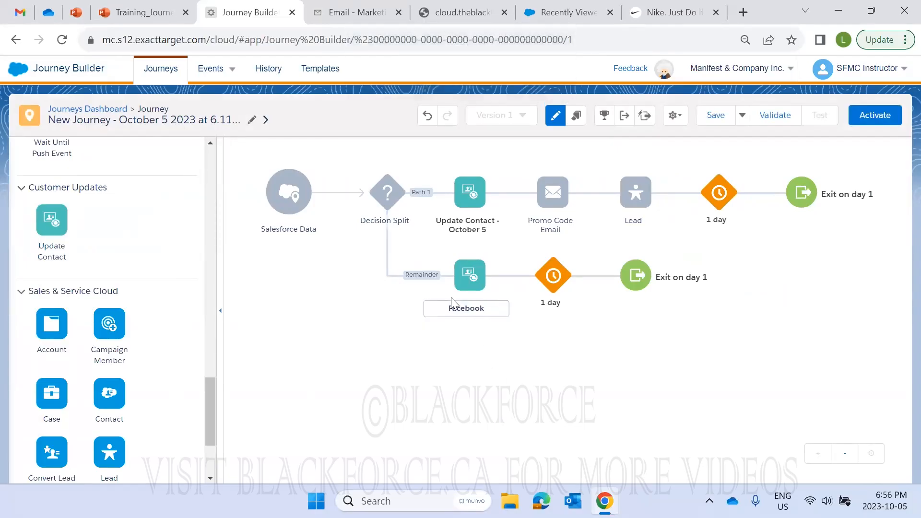
Rename the Path 1 Update Contact activity to LinkedIn
{"action": "left_click", "coordinate": [472, 226]}
{"action": "key", "text": "Caps_Lock"}
{"action": "type", "text": "L"}
{"action": "key", "text": "Caps_Lock"}
{"action": "type", "text": "inkedin"}
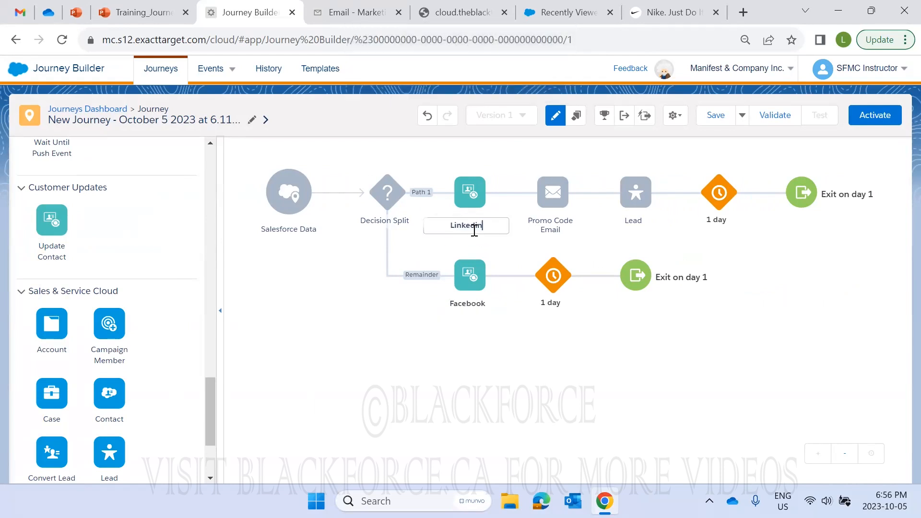
{"action": "key", "text": "BackSpace"}
{"action": "key", "text": "BackSpace"}
{"action": "key", "text": "Caps_Lock"}
{"action": "type", "text": "I"}
{"action": "key", "text": "Caps_Lock"}
{"action": "type", "text": "n"}
{"action": "left_click", "coordinate": [549, 328]}
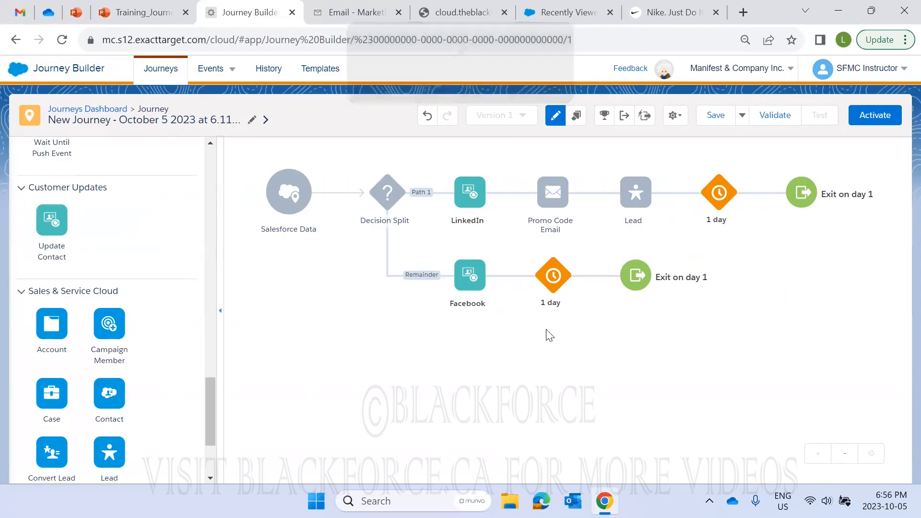
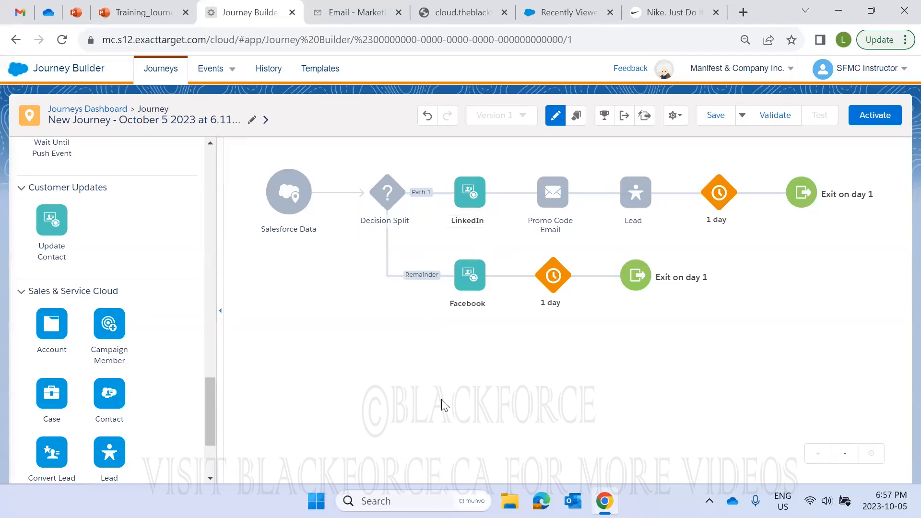
Review the Decision Split's path settings and close them
{"action": "left_click", "coordinate": [388, 192]}
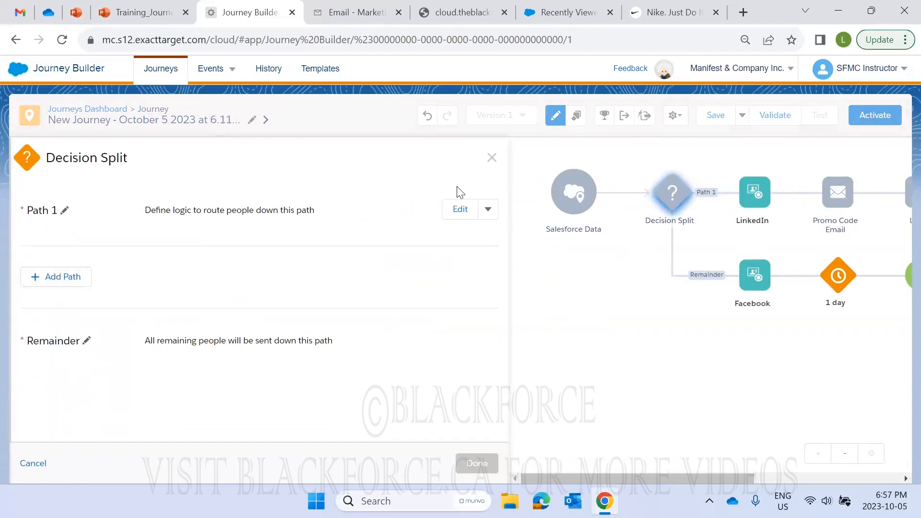
{"action": "left_click", "coordinate": [492, 158]}
{"action": "left_click", "coordinate": [479, 290]}
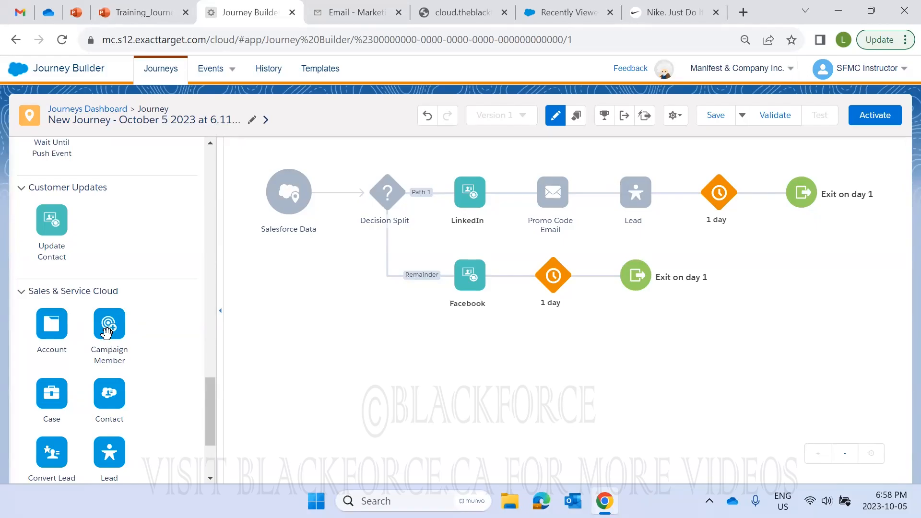
Add a Campaign Member activity after LinkedIn, choose Create New as its action and review the fields to map
{"action": "left_click_drag", "start_coordinate": [106, 332], "coordinate": [518, 207]}
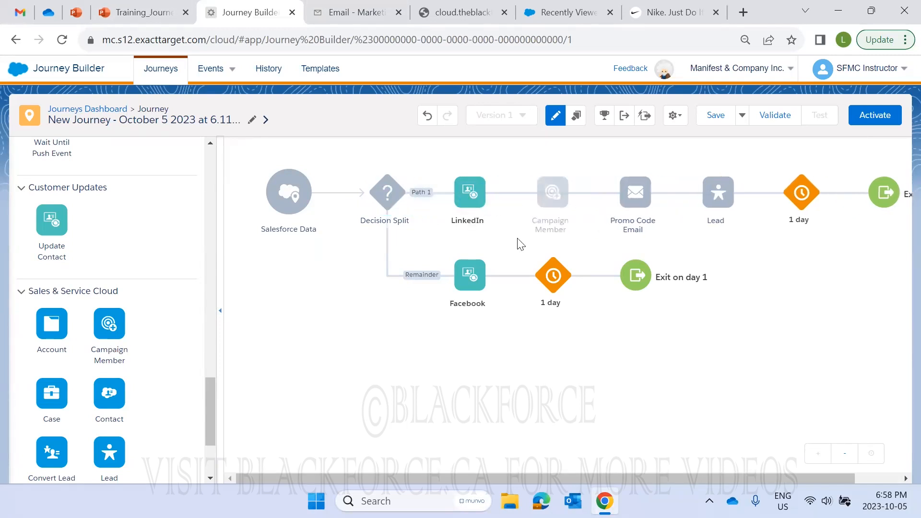
{"action": "left_click", "coordinate": [552, 200]}
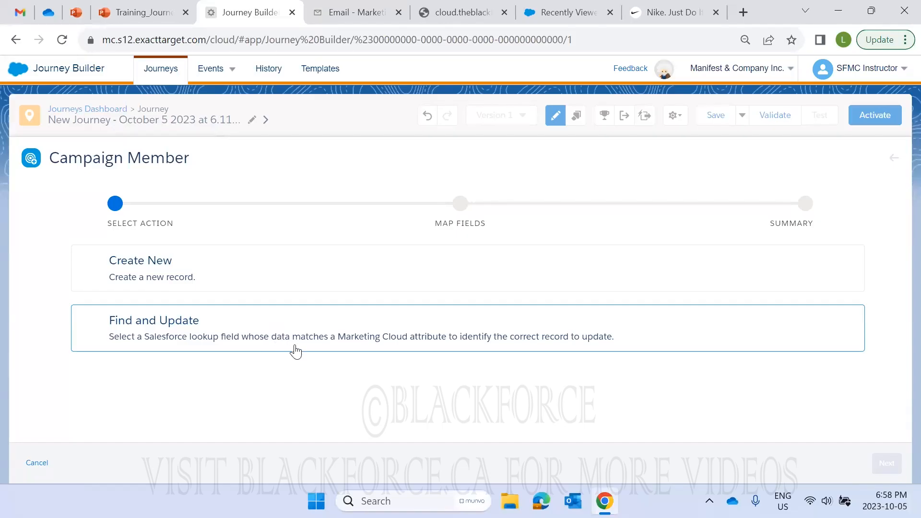
{"action": "left_click", "coordinate": [267, 281]}
{"action": "left_click", "coordinate": [887, 463]}
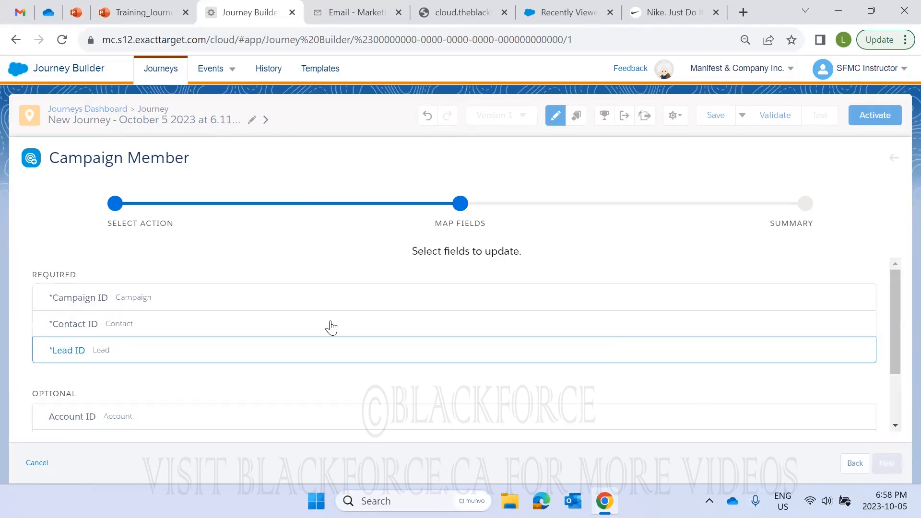
{"action": "scroll", "coordinate": [329, 318], "scroll_direction": "down", "scroll_amount": 2}
{"action": "scroll", "coordinate": [329, 322], "scroll_direction": "up", "scroll_amount": 2}
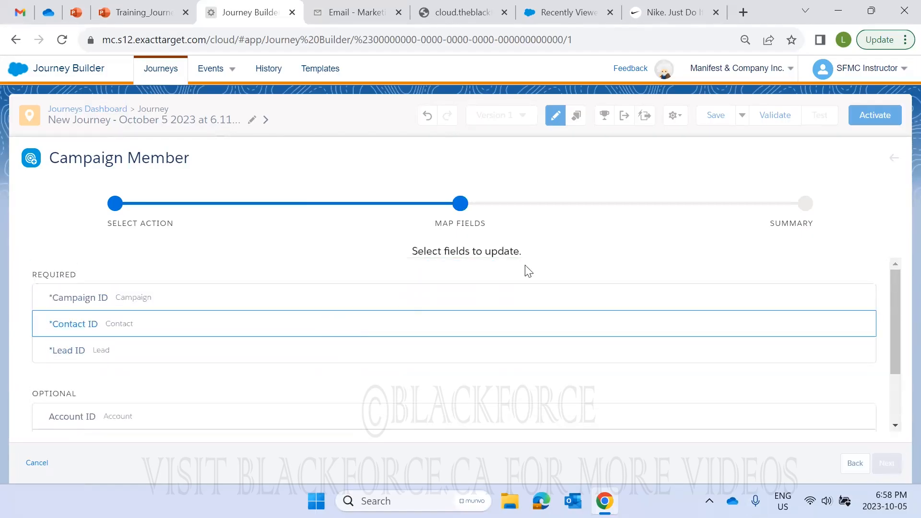
Discard the Campaign Member configuration and delete the activity from Path 1
{"action": "left_click", "coordinate": [893, 163]}
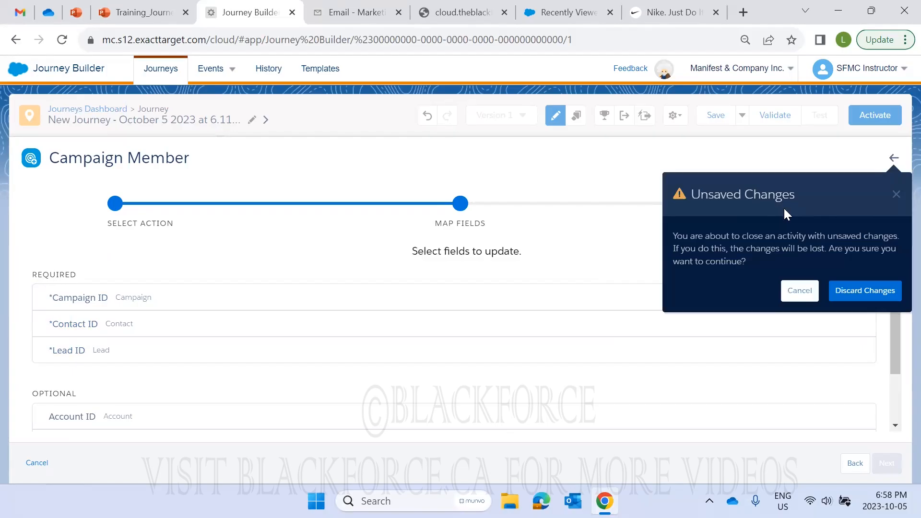
{"action": "left_click", "coordinate": [849, 290]}
{"action": "scroll", "coordinate": [115, 373], "scroll_direction": "down", "scroll_amount": 3}
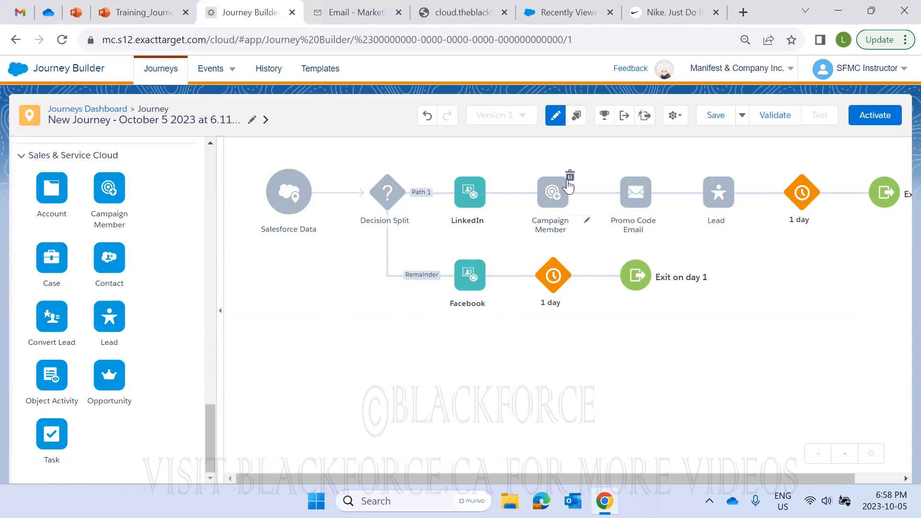
{"action": "left_click", "coordinate": [569, 175]}
{"action": "left_click", "coordinate": [674, 208]}
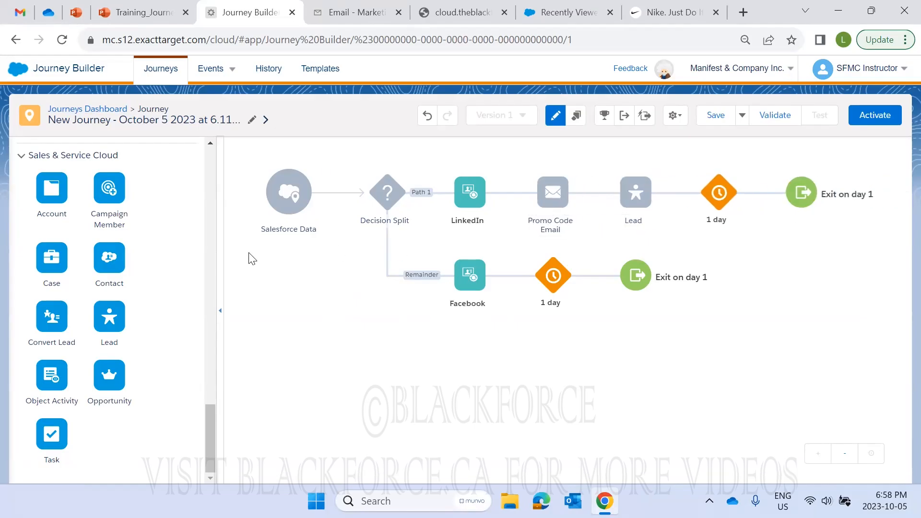
Add a Case activity to Path 1 and arrange the path as Promo Code Email, Case, LinkedIn, Lead
{"action": "left_click_drag", "start_coordinate": [57, 263], "coordinate": [517, 208]}
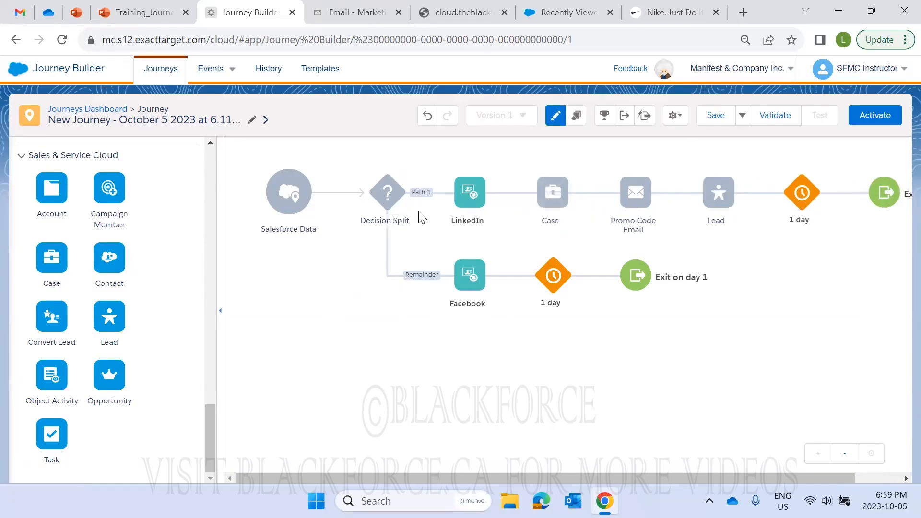
{"action": "left_click", "coordinate": [561, 205]}
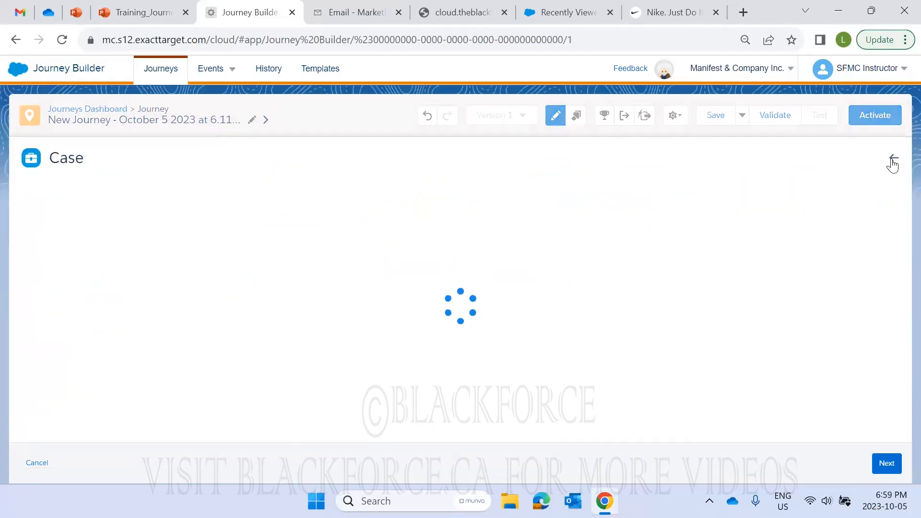
{"action": "left_click", "coordinate": [892, 160]}
{"action": "left_click", "coordinate": [848, 291]}
{"action": "left_click_drag", "start_coordinate": [633, 197], "coordinate": [422, 200]}
{"action": "left_click_drag", "start_coordinate": [622, 203], "coordinate": [523, 208]}
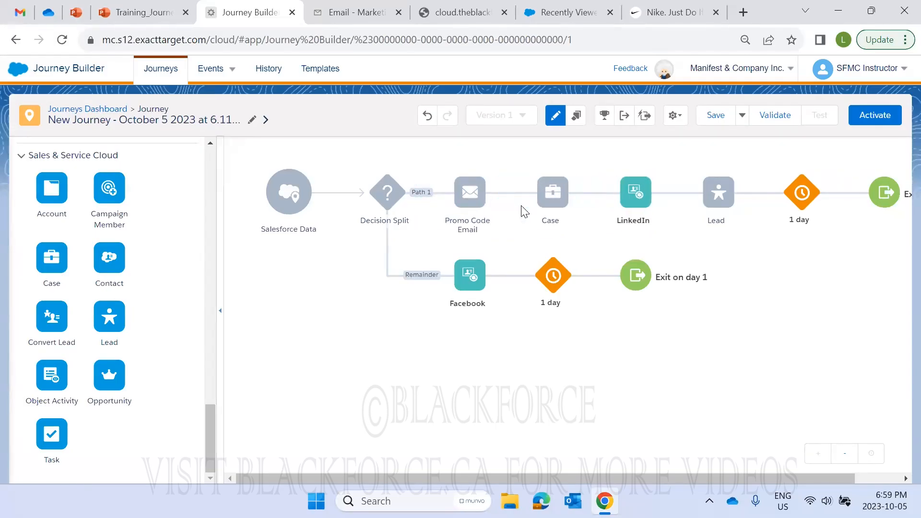
{"action": "left_click", "coordinate": [552, 202]}
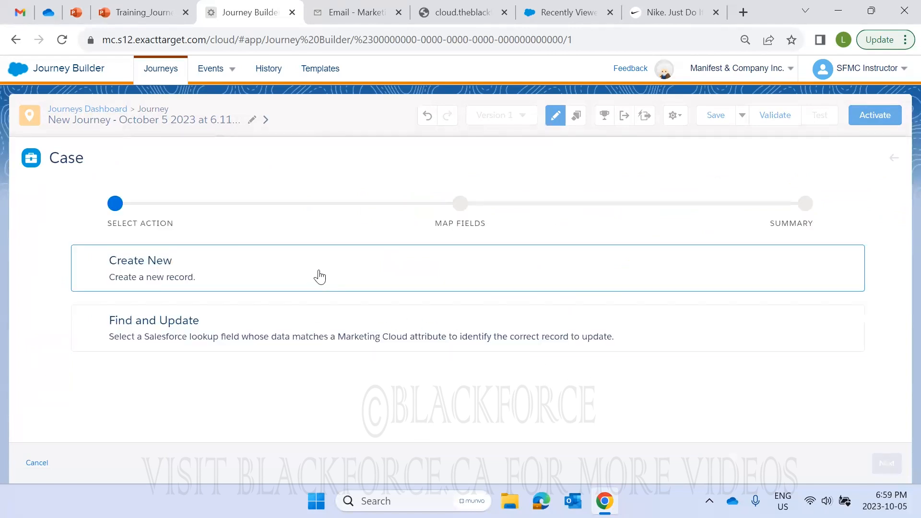
{"action": "left_click", "coordinate": [319, 276]}
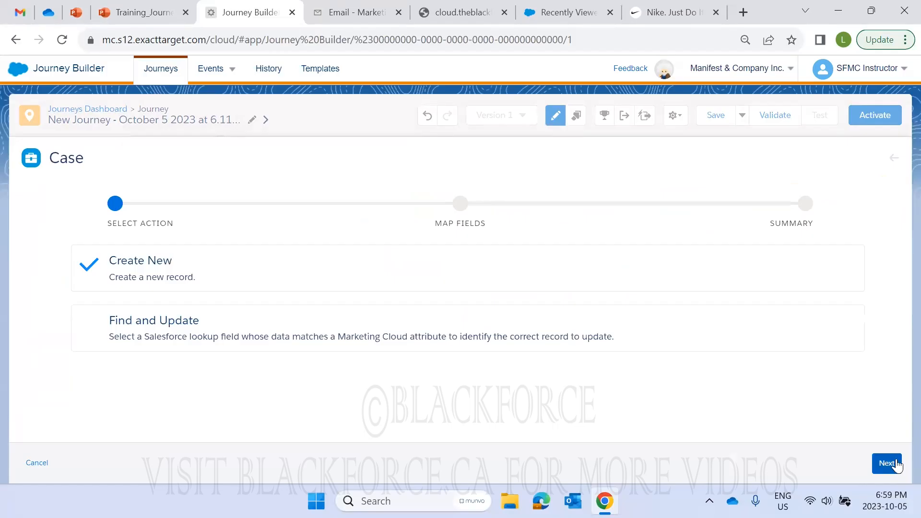
{"action": "left_click", "coordinate": [577, 14]}
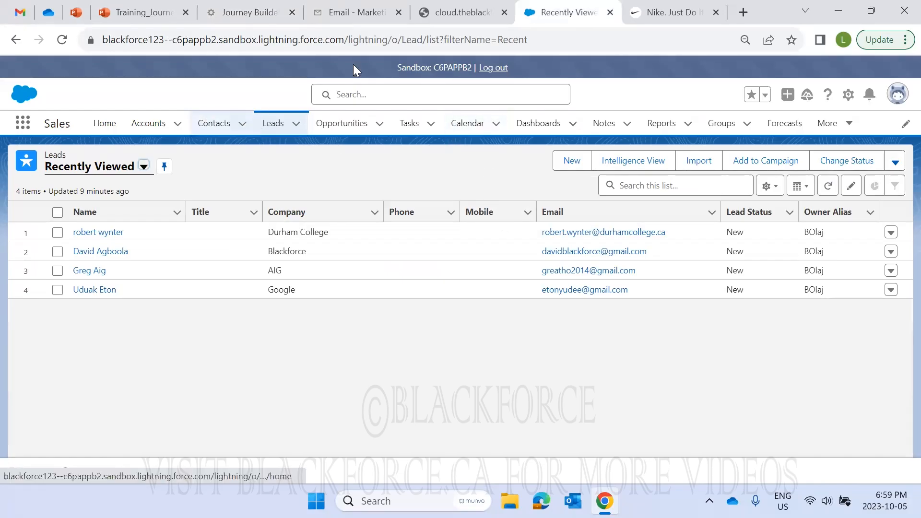
{"action": "left_click", "coordinate": [251, 13]}
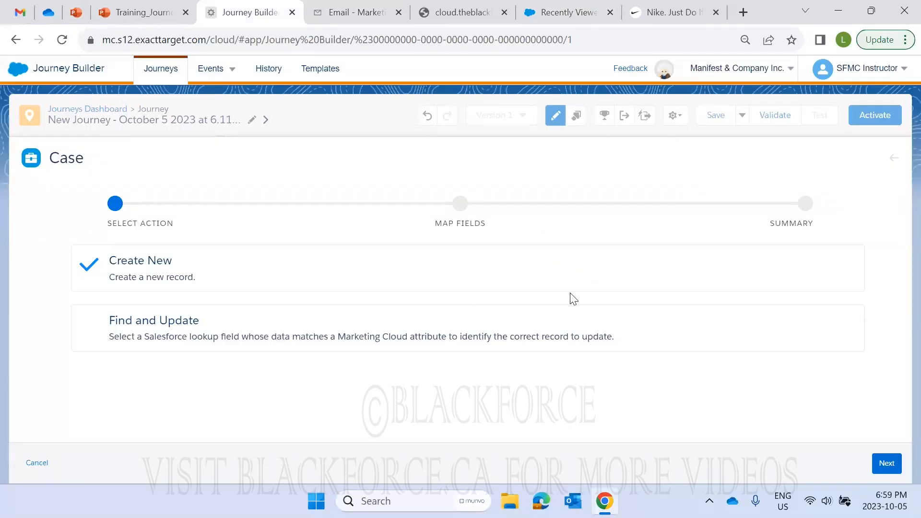
{"action": "left_click", "coordinate": [891, 162]}
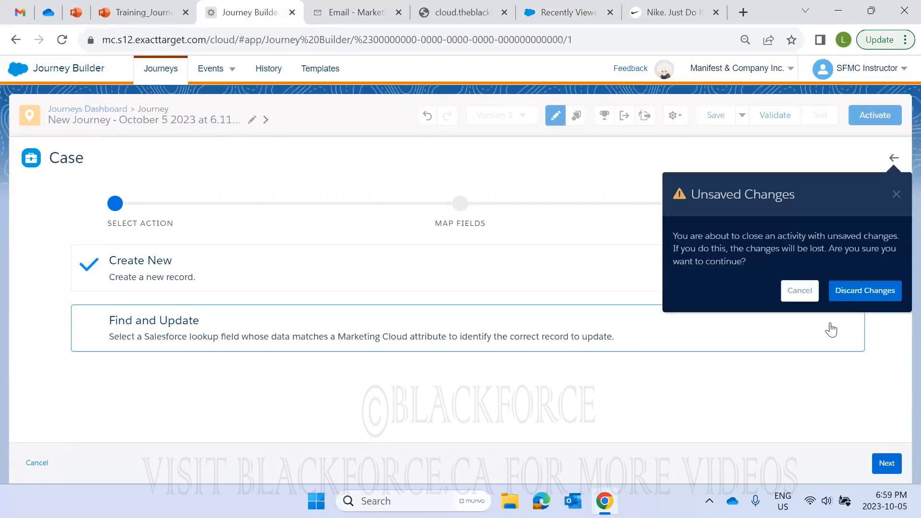
{"action": "left_click", "coordinate": [849, 290]}
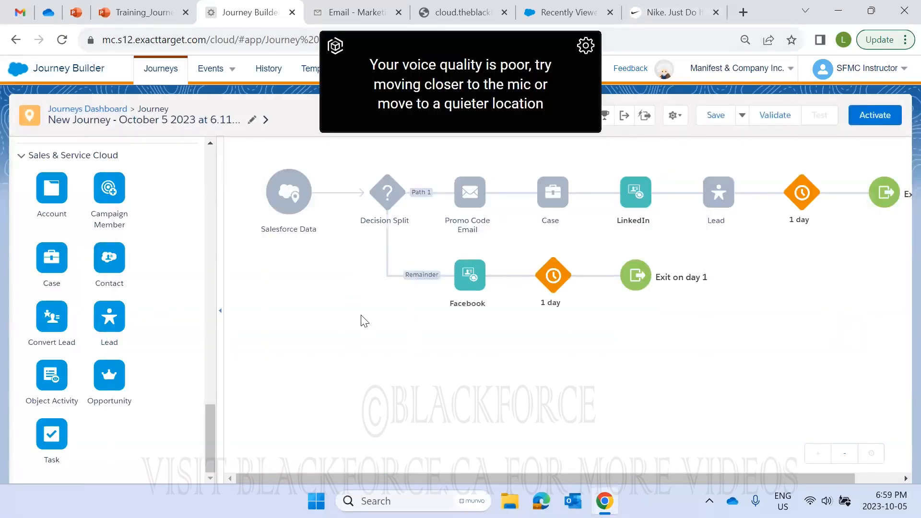
Delete the Promo Code Email, LinkedIn and Lead activities from Path 1, keeping only the Case activity
{"action": "mouse_move", "coordinate": [447, 237]}
{"action": "left_click", "coordinate": [487, 176]}
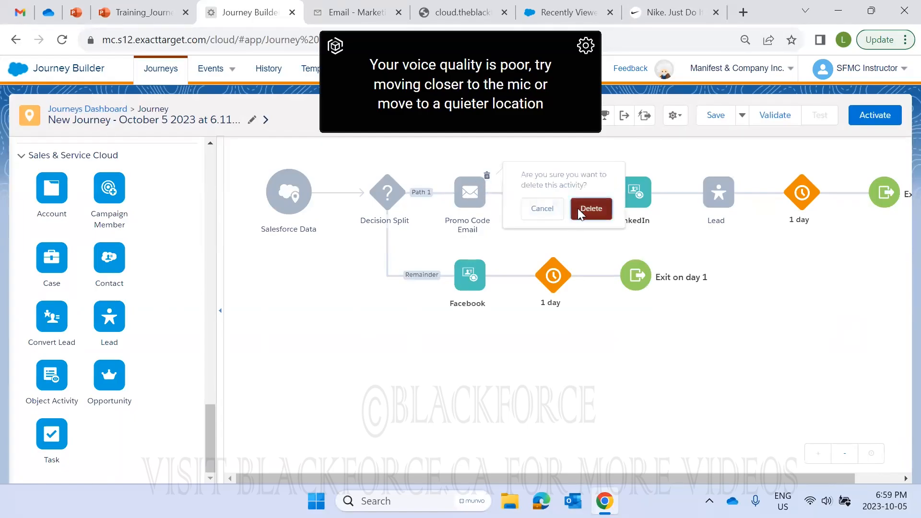
{"action": "left_click", "coordinate": [583, 207]}
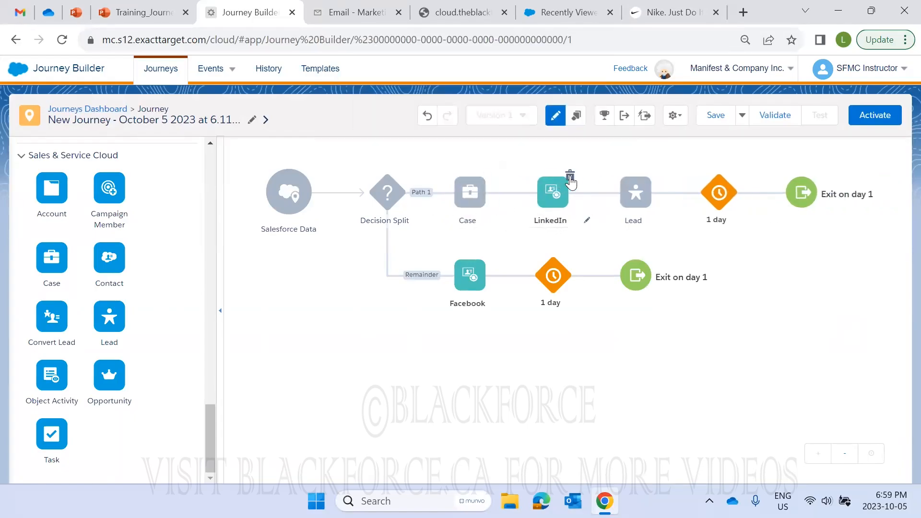
{"action": "left_click", "coordinate": [570, 175]}
{"action": "left_click", "coordinate": [669, 207]}
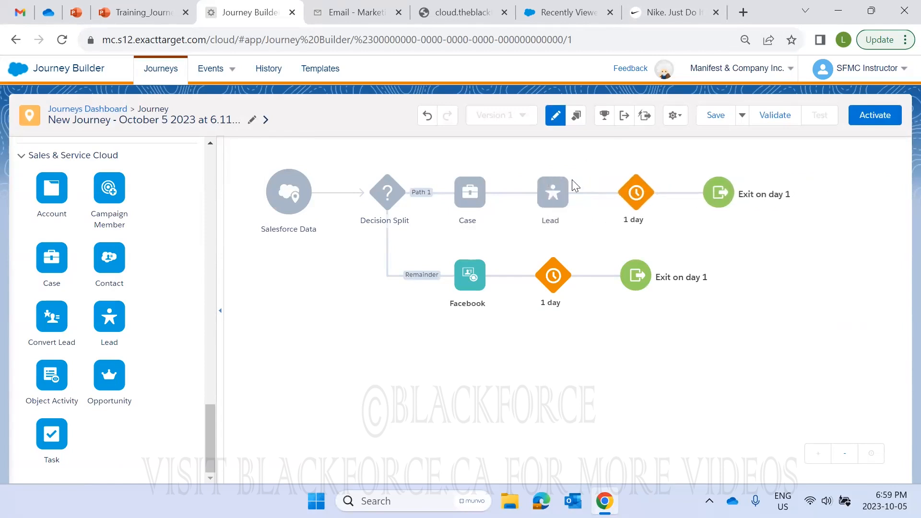
{"action": "left_click", "coordinate": [570, 176]}
{"action": "left_click", "coordinate": [670, 207]}
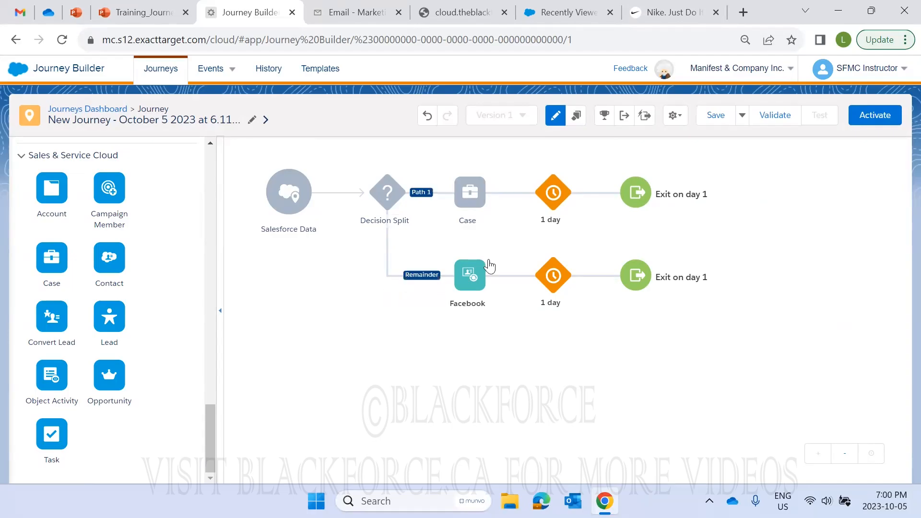
Switch to the Nike website and look through its homepage down to the footer links
{"action": "left_click", "coordinate": [681, 11]}
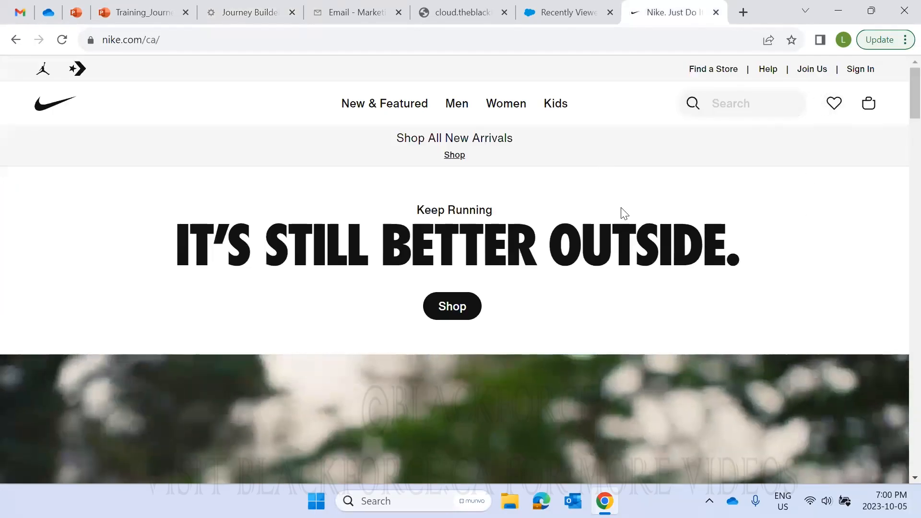
{"action": "scroll", "coordinate": [628, 213], "scroll_direction": "down", "scroll_amount": 10}
{"action": "scroll", "coordinate": [603, 207], "scroll_direction": "down", "scroll_amount": 10}
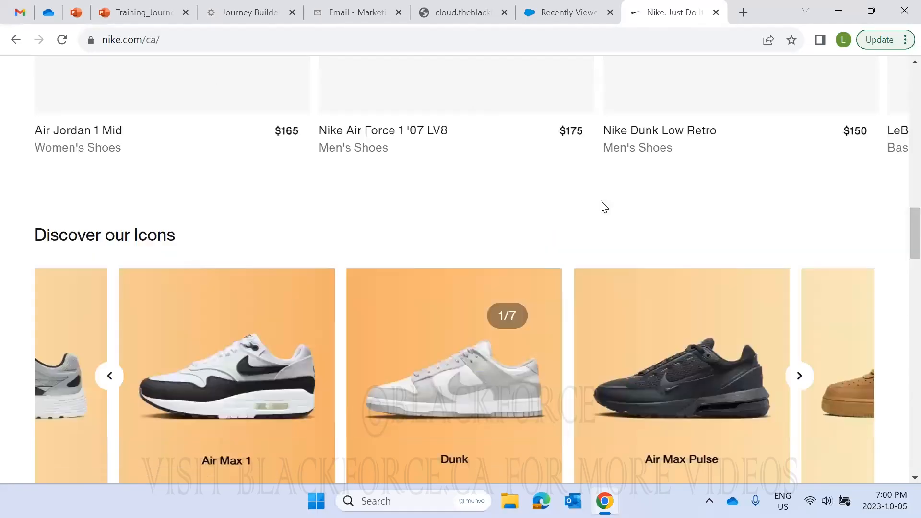
{"action": "scroll", "coordinate": [647, 138], "scroll_direction": "down", "scroll_amount": 10}
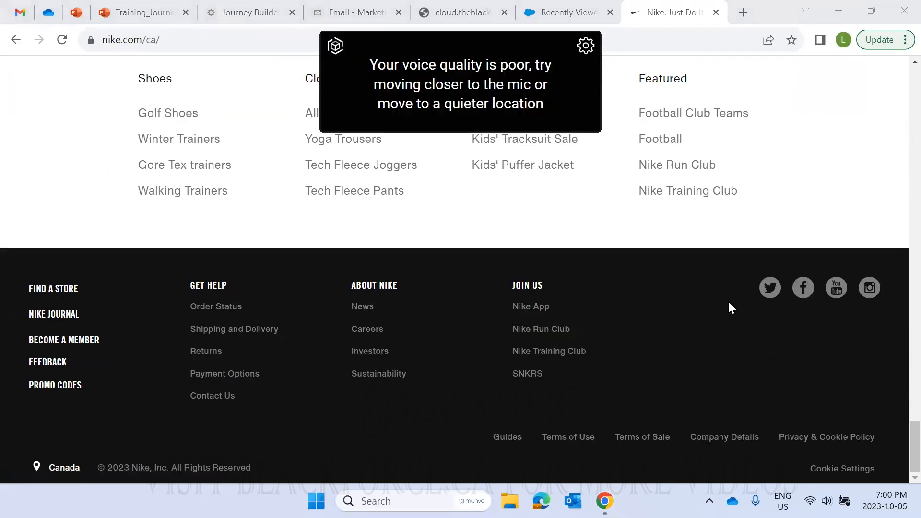
Return to Journey Builder and add Convert Lead and Contact activities before Case on Path 1, with Convert Lead first
{"action": "left_click", "coordinate": [264, 11]}
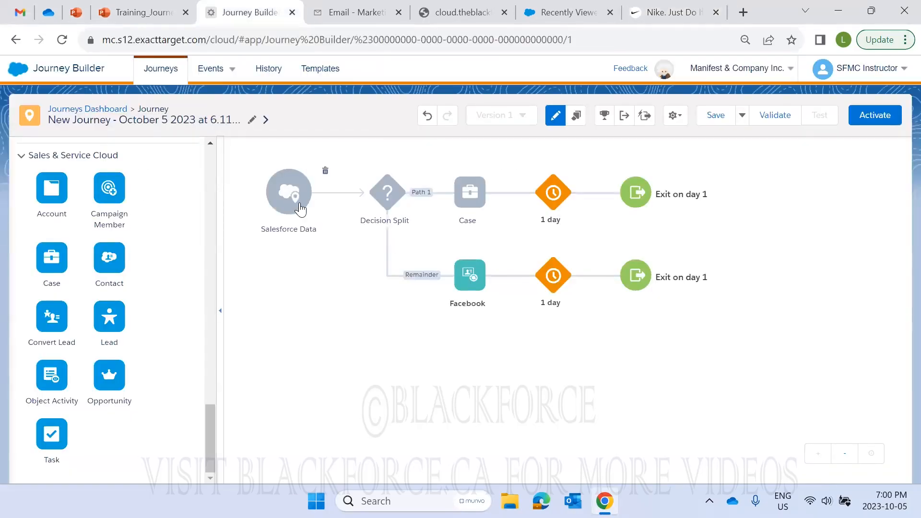
{"action": "mouse_move", "coordinate": [472, 194]}
{"action": "left_click_drag", "start_coordinate": [108, 268], "coordinate": [450, 216]}
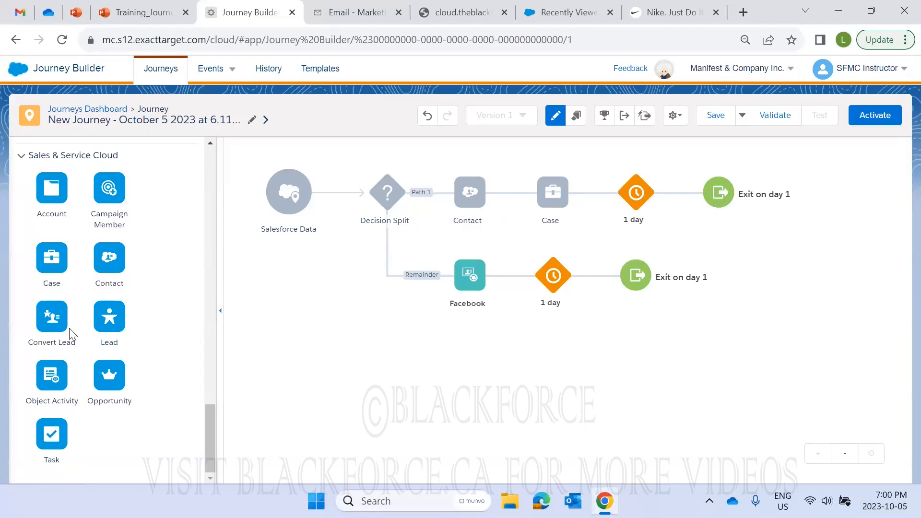
{"action": "left_click_drag", "start_coordinate": [48, 319], "coordinate": [436, 197]}
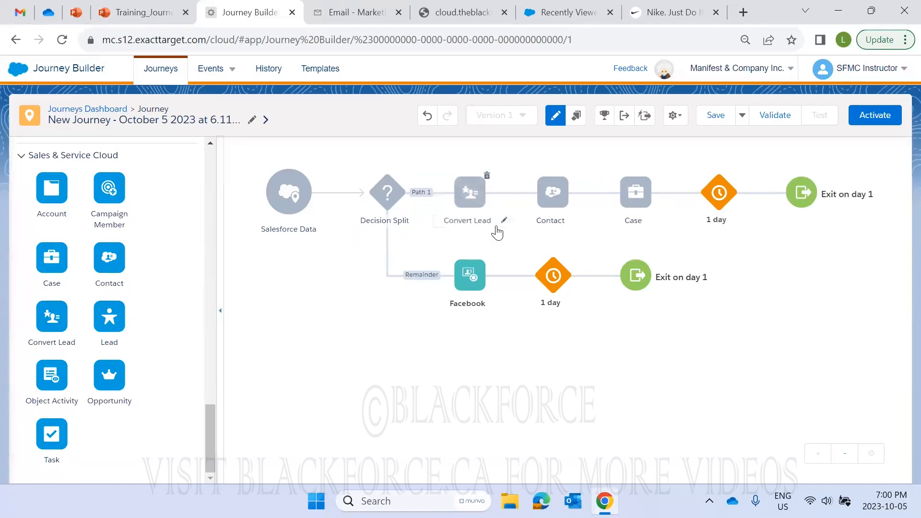
{"action": "left_click", "coordinate": [289, 194]}
{"action": "left_click", "coordinate": [543, 221]}
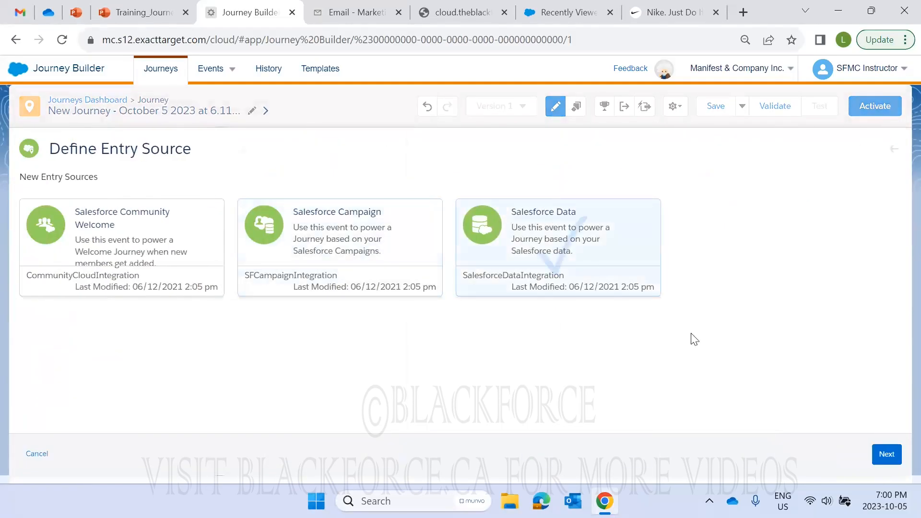
{"action": "left_click", "coordinate": [886, 463]}
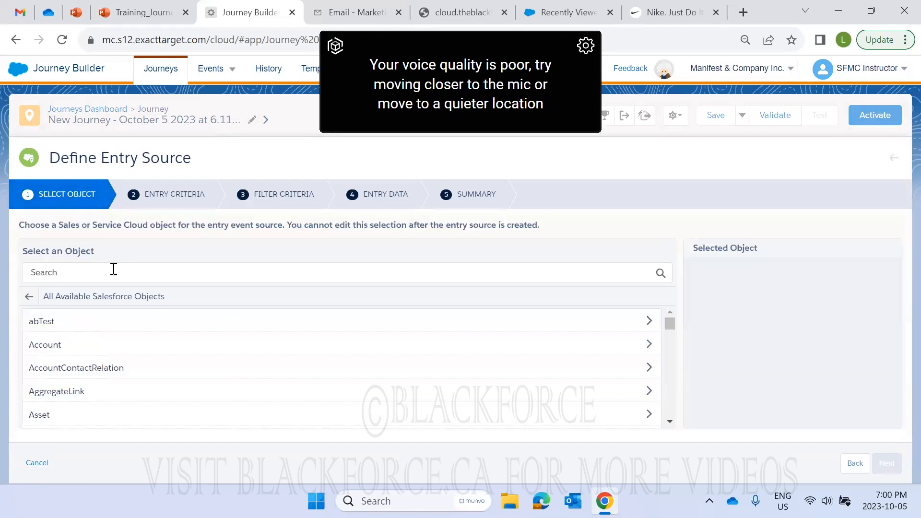
{"action": "left_click", "coordinate": [894, 160]}
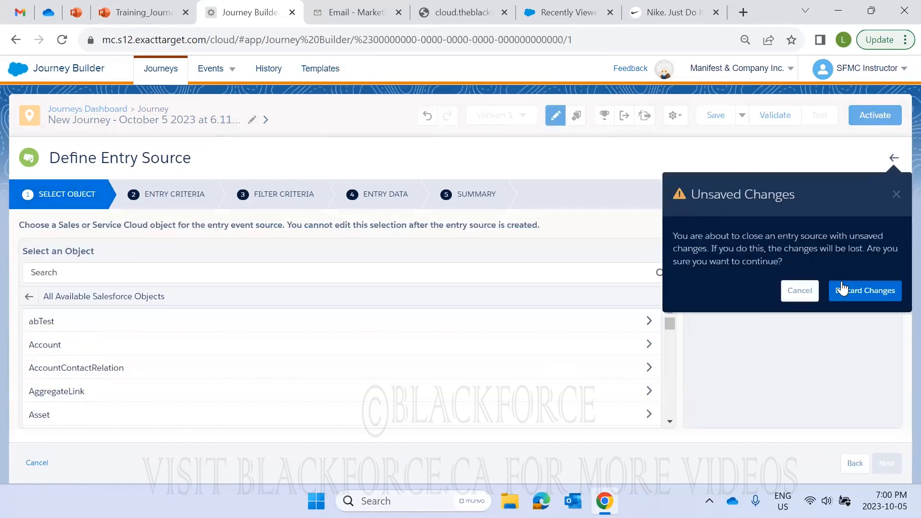
{"action": "left_click", "coordinate": [846, 287]}
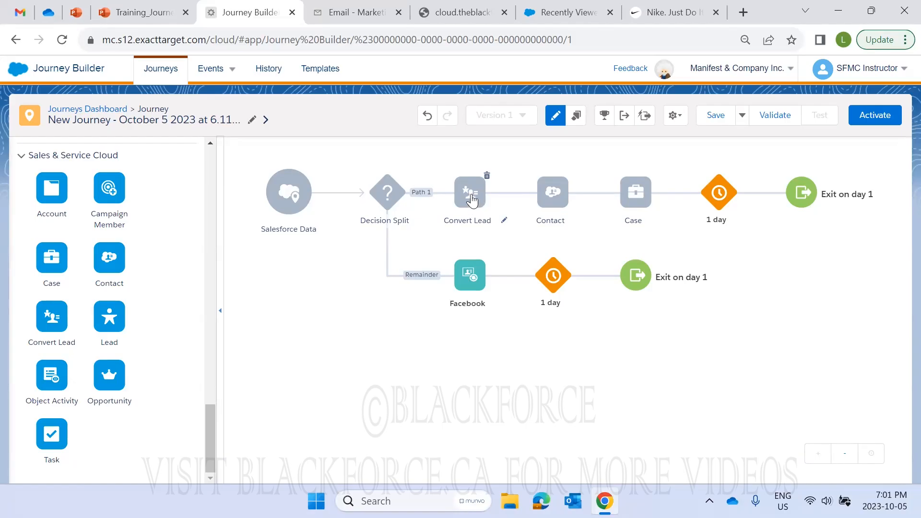
Review the Convert Lead activity's lead conversion settings and close them without saving
{"action": "left_click", "coordinate": [469, 197]}
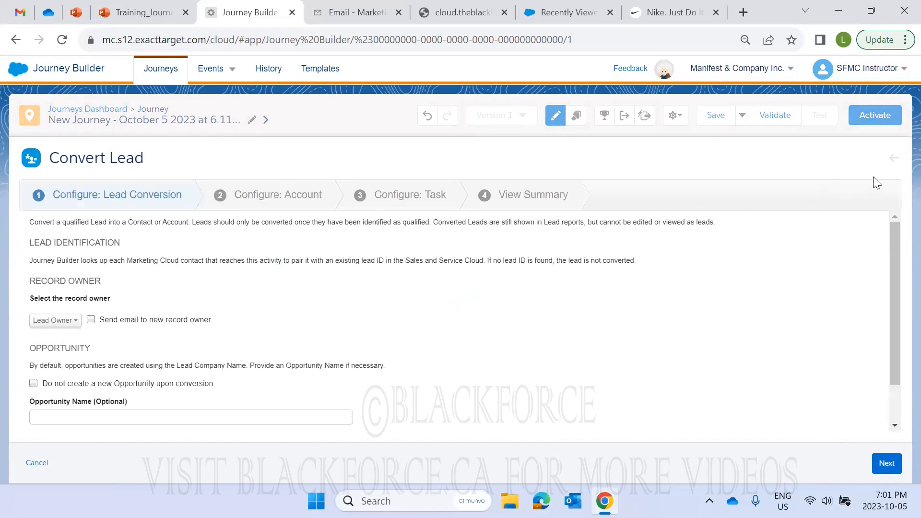
{"action": "left_click", "coordinate": [893, 159]}
{"action": "left_click", "coordinate": [850, 290]}
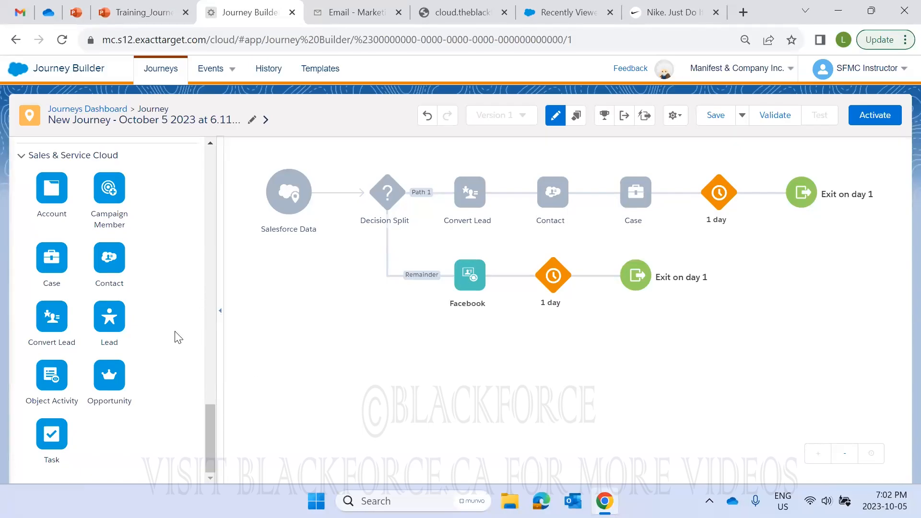
Replace the journey's Salesforce Data entry source with a Data Extension entry source
{"action": "scroll", "coordinate": [174, 334], "scroll_direction": "up", "scroll_amount": 10}
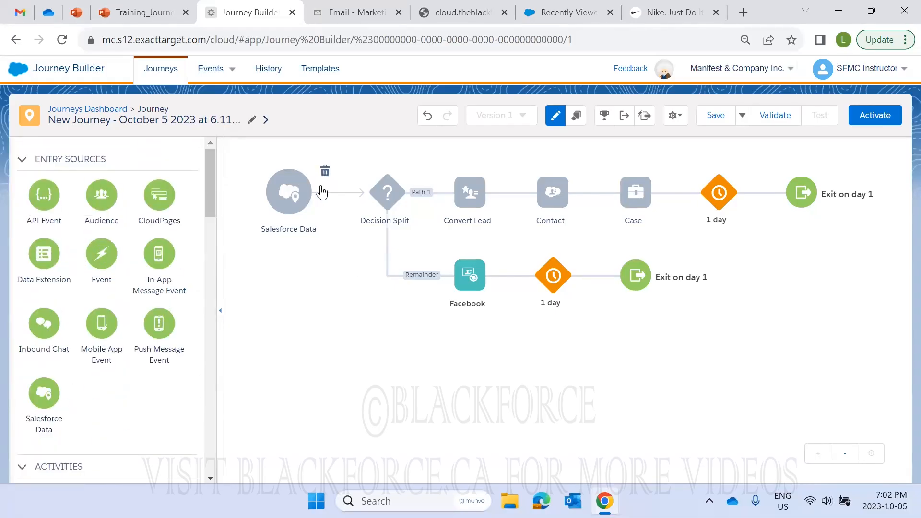
{"action": "left_click", "coordinate": [325, 171]}
{"action": "left_click", "coordinate": [429, 190]}
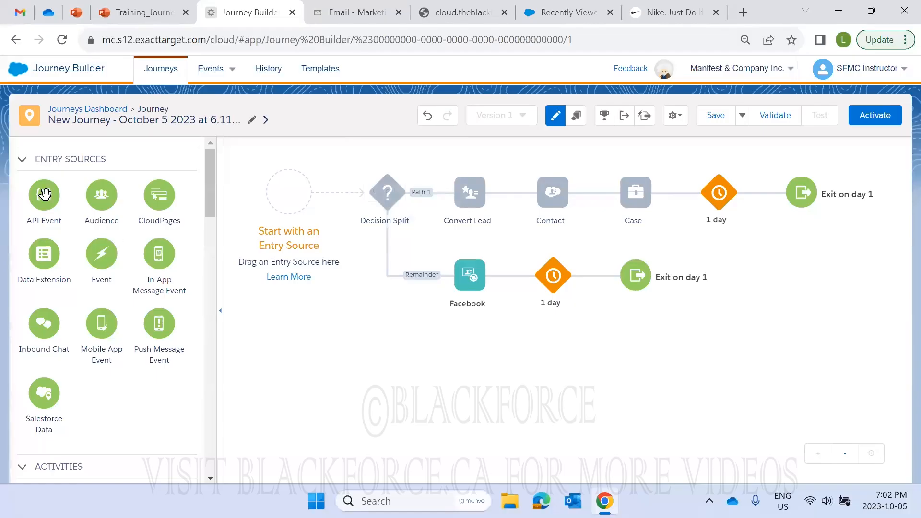
{"action": "left_click_drag", "start_coordinate": [42, 255], "coordinate": [302, 207]}
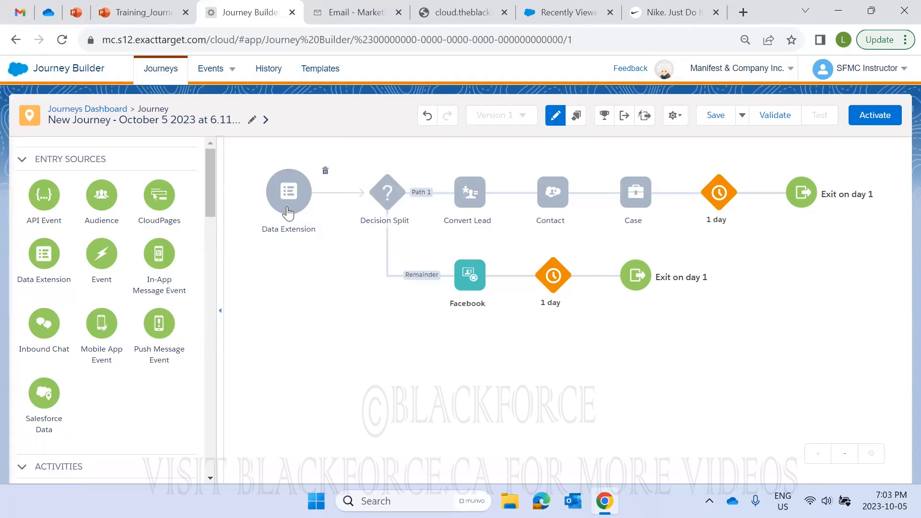
Switch to Email Studio, open the October 5 data extension and examine its Email Address field and primary key
{"action": "left_click", "coordinate": [331, 13]}
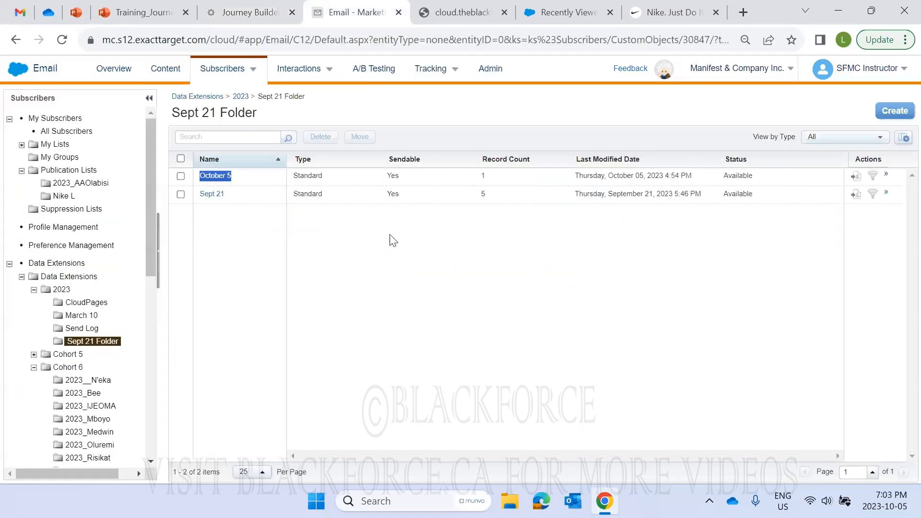
{"action": "left_click", "coordinate": [209, 175]}
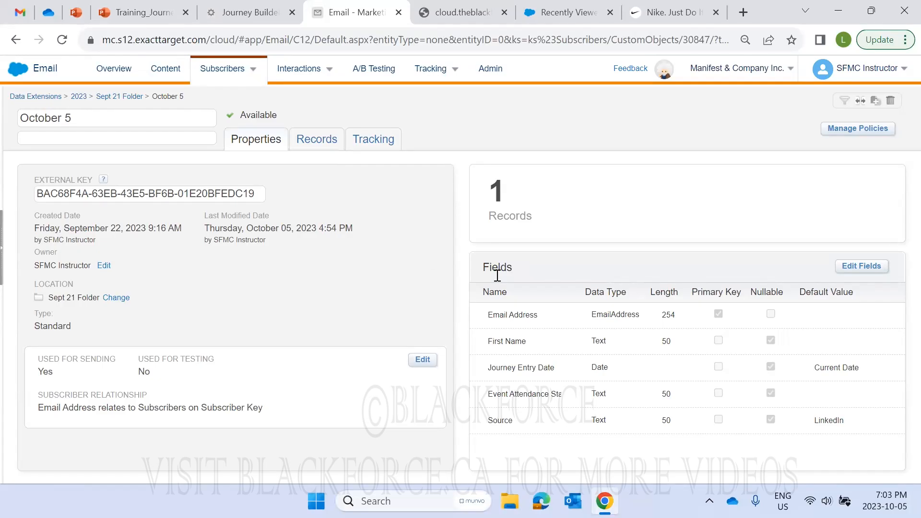
{"action": "left_click_drag", "start_coordinate": [616, 352], "coordinate": [481, 316]}
{"action": "left_click", "coordinate": [623, 315]}
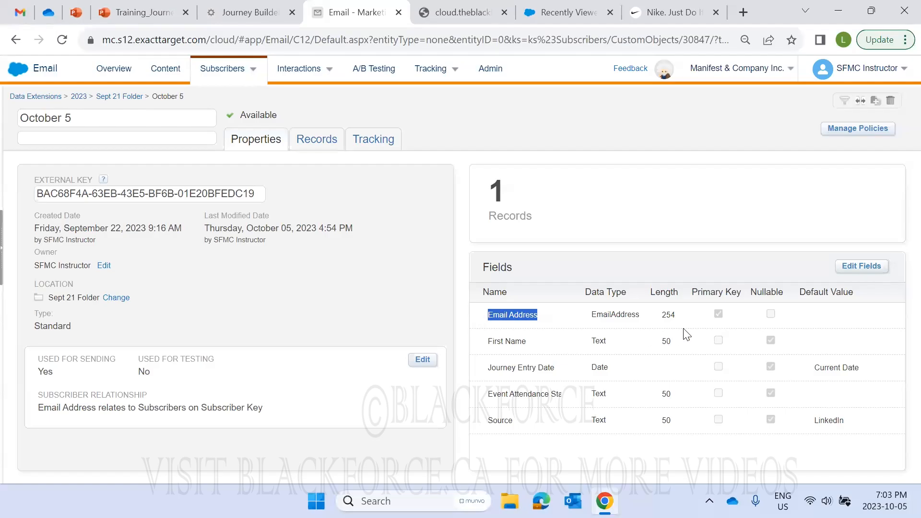
Compare the journey, the Salesforce Leads list and the web form with the October 5 data extension's Email Address field
{"action": "left_click", "coordinate": [241, 11]}
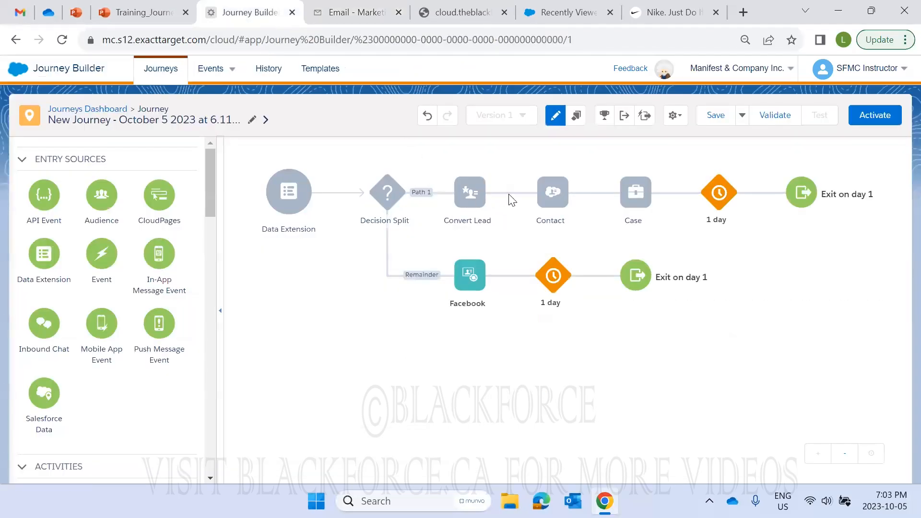
{"action": "left_click", "coordinate": [549, 9]}
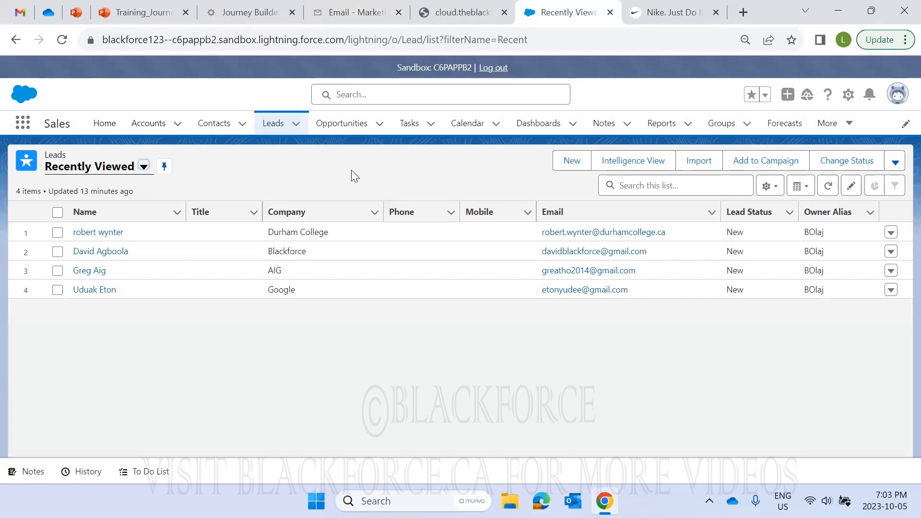
{"action": "left_click", "coordinate": [329, 14]}
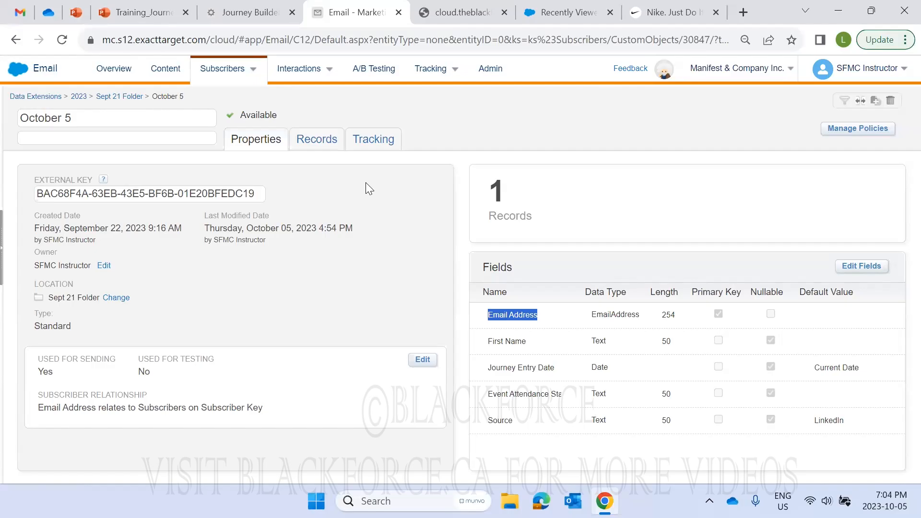
{"action": "left_click_drag", "start_coordinate": [640, 314], "coordinate": [478, 312]}
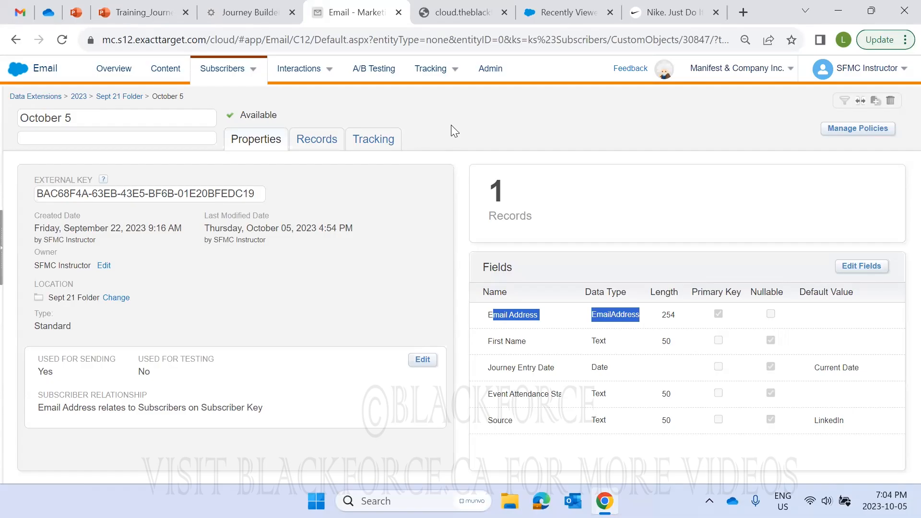
{"action": "left_click", "coordinate": [453, 12]}
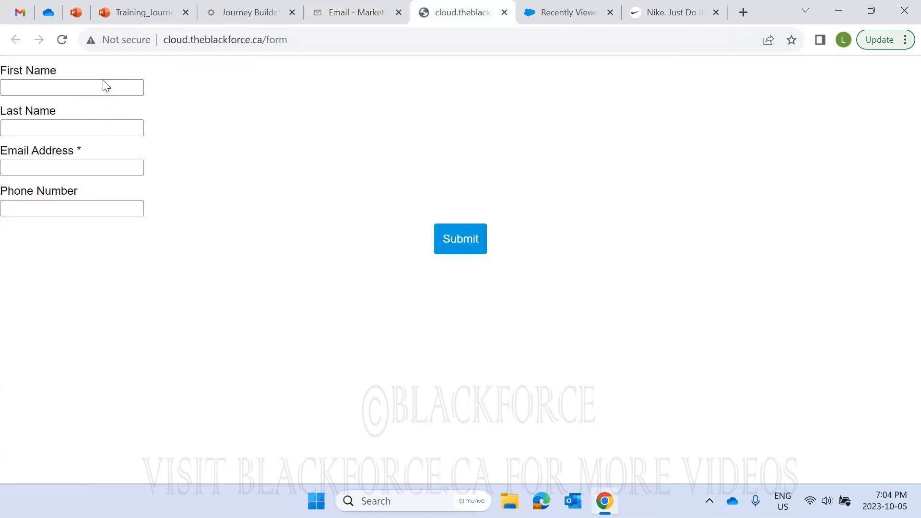
{"action": "left_click", "coordinate": [564, 15]}
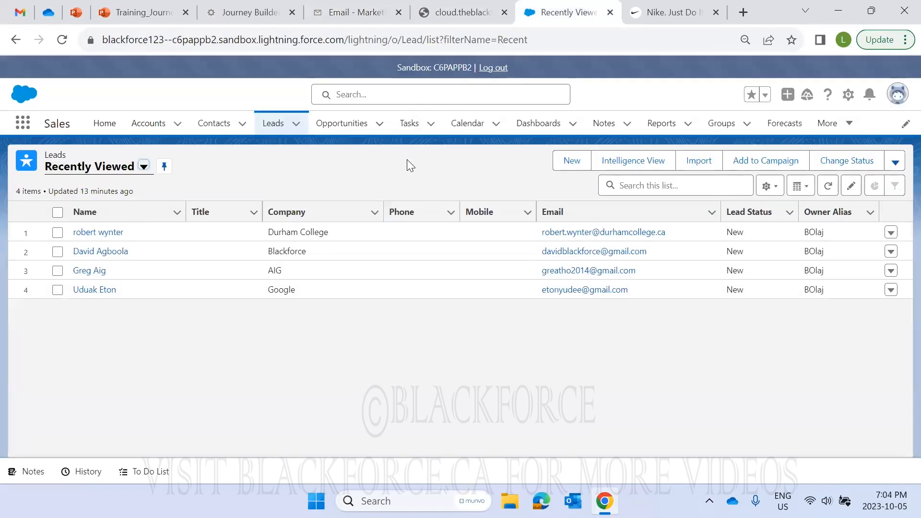
{"action": "left_click", "coordinate": [351, 12]}
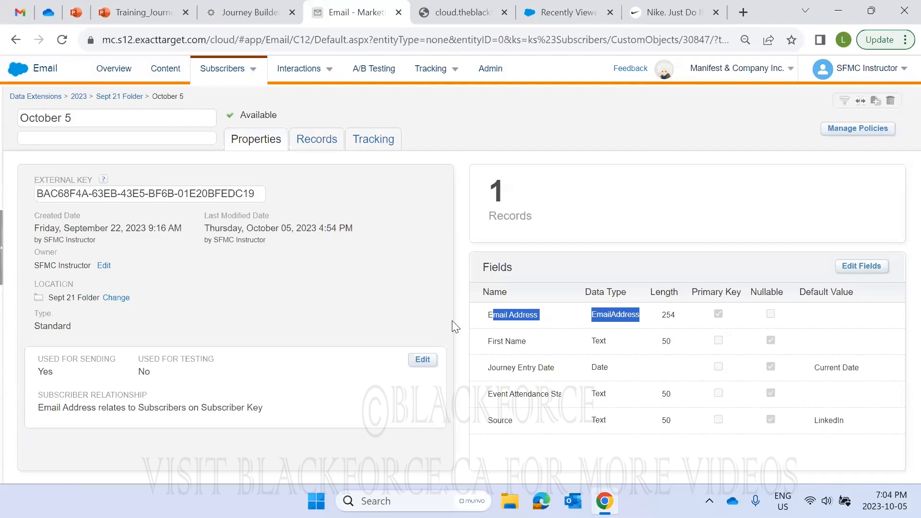
Check the journey canvas against the Salesforce Leads list
{"action": "left_click", "coordinate": [495, 226]}
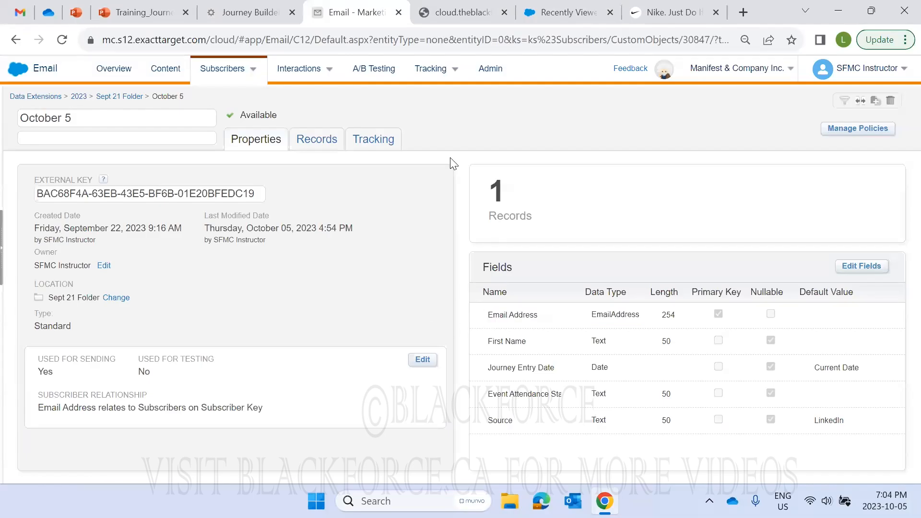
{"action": "left_click", "coordinate": [234, 15]}
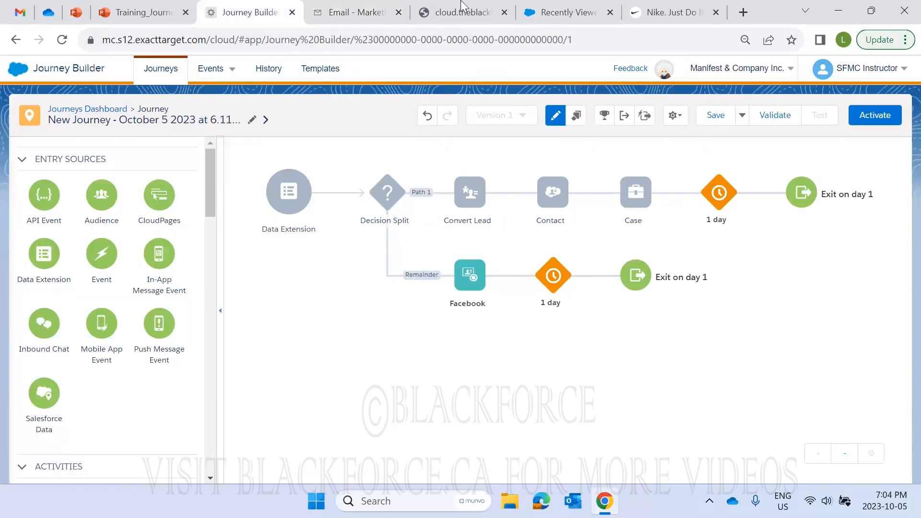
{"action": "left_click", "coordinate": [558, 12]}
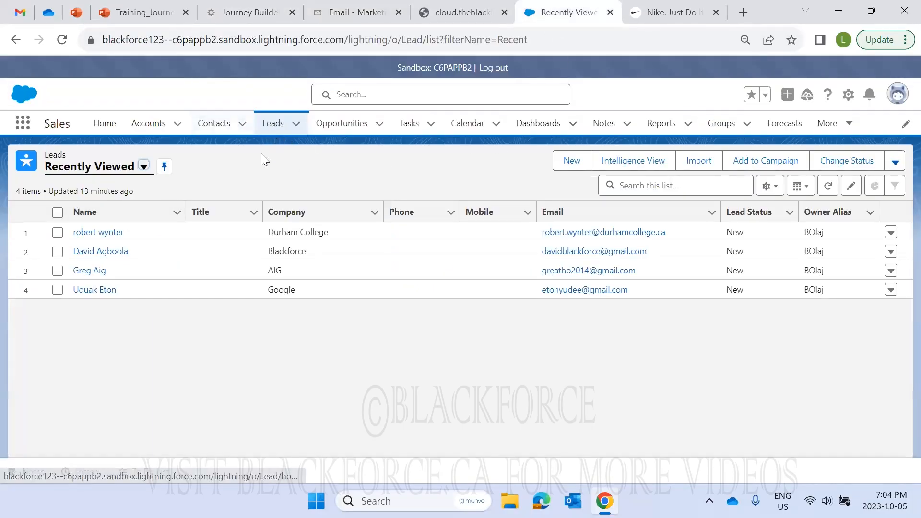
Return to the journey and add an Object Activity at the start of Path 1, before Convert Lead
{"action": "left_click", "coordinate": [228, 12]}
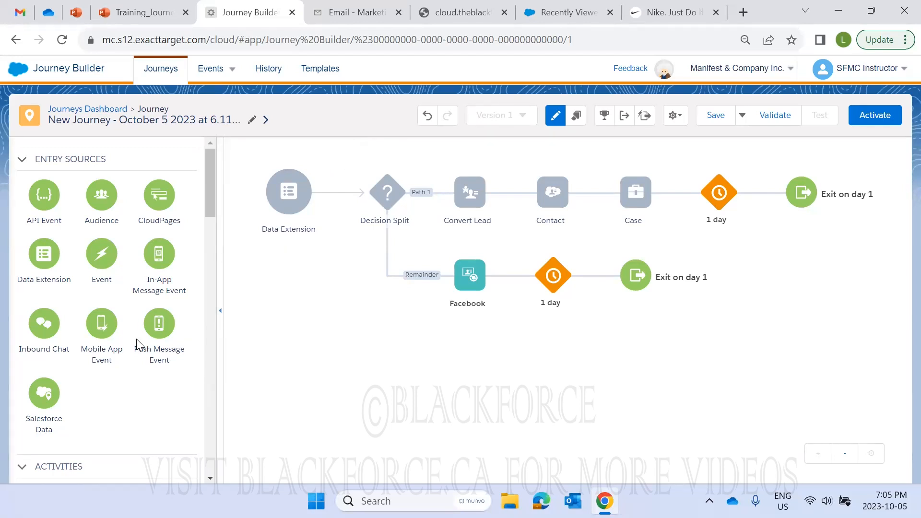
{"action": "scroll", "coordinate": [208, 210], "scroll_direction": "down", "scroll_amount": 3}
{"action": "scroll", "coordinate": [215, 255], "scroll_direction": "down", "scroll_amount": 5}
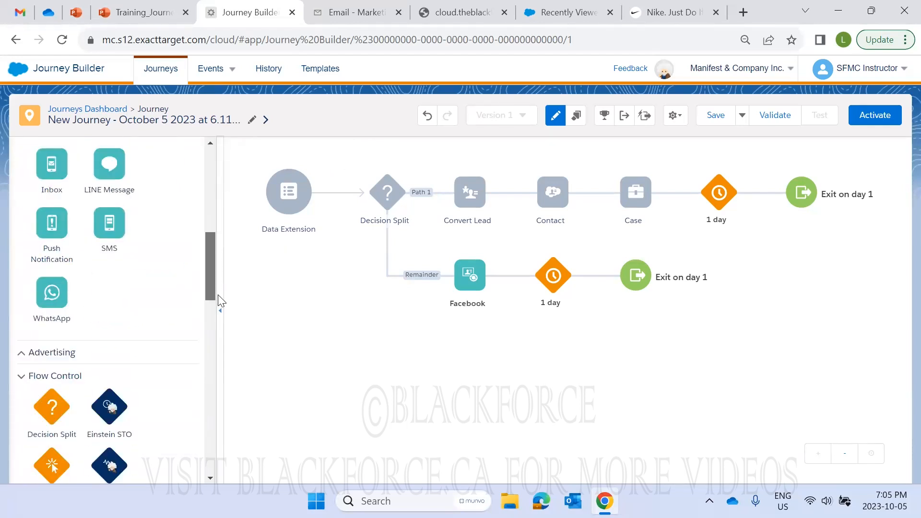
{"action": "scroll", "coordinate": [204, 419], "scroll_direction": "down", "scroll_amount": 8}
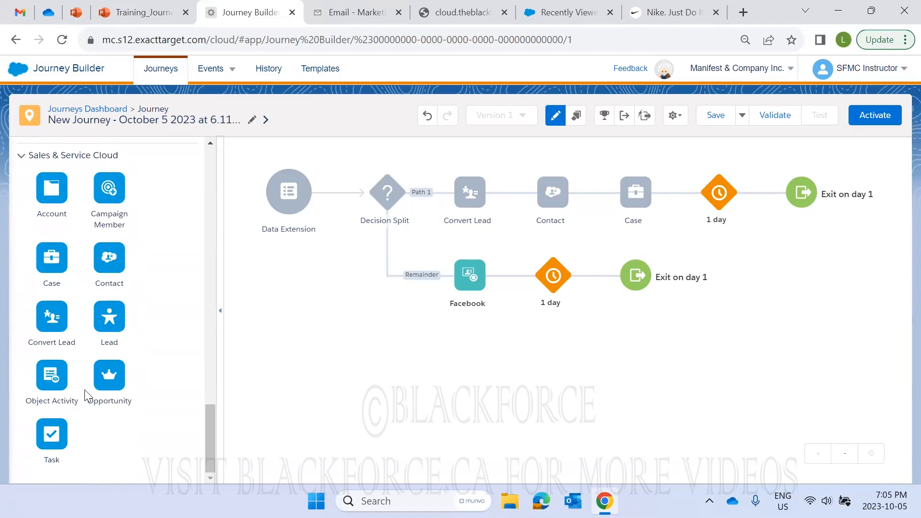
{"action": "left_click_drag", "start_coordinate": [52, 376], "coordinate": [432, 207]}
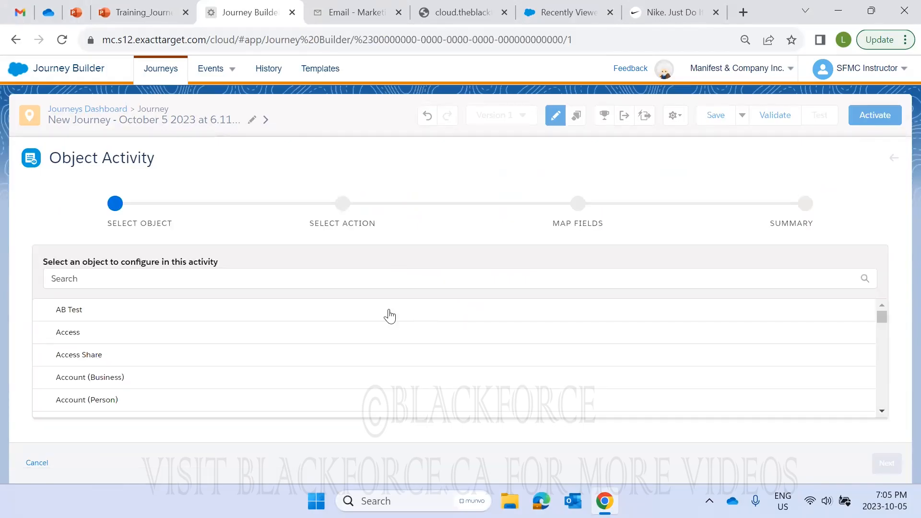
Browse the objects available in the Object Activity, view the action options for one of them, and close the activity without saving
{"action": "scroll", "coordinate": [386, 317], "scroll_direction": "down", "scroll_amount": 3}
{"action": "scroll", "coordinate": [379, 324], "scroll_direction": "up", "scroll_amount": 4}
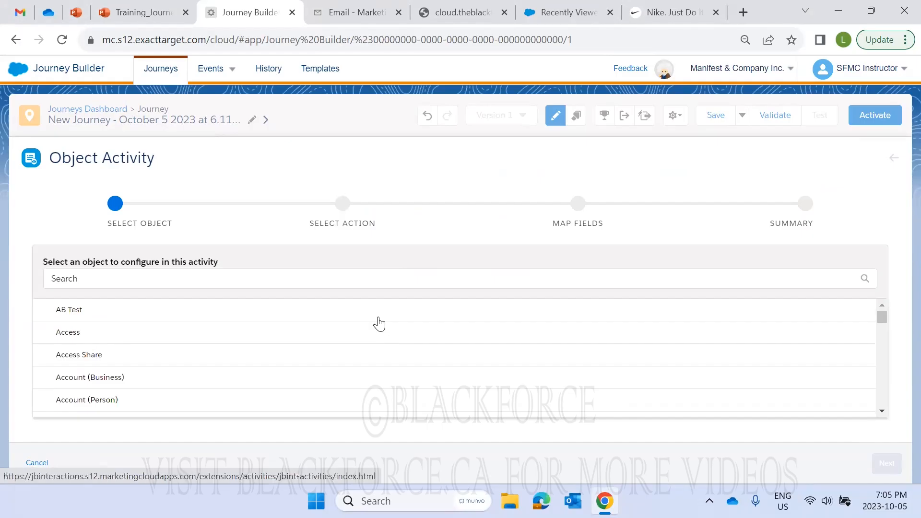
{"action": "scroll", "coordinate": [383, 333], "scroll_direction": "down", "scroll_amount": 10}
{"action": "scroll", "coordinate": [426, 344], "scroll_direction": "down", "scroll_amount": 10}
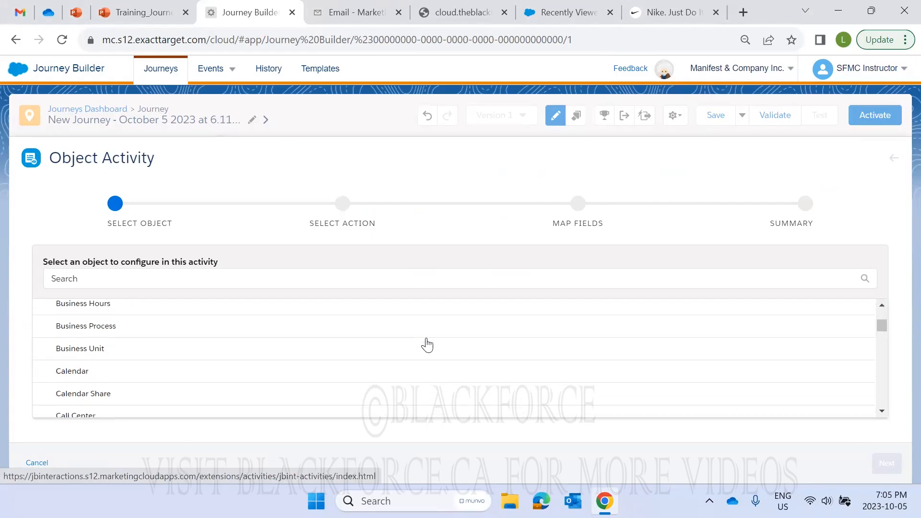
{"action": "scroll", "coordinate": [426, 344], "scroll_direction": "down", "scroll_amount": 5}
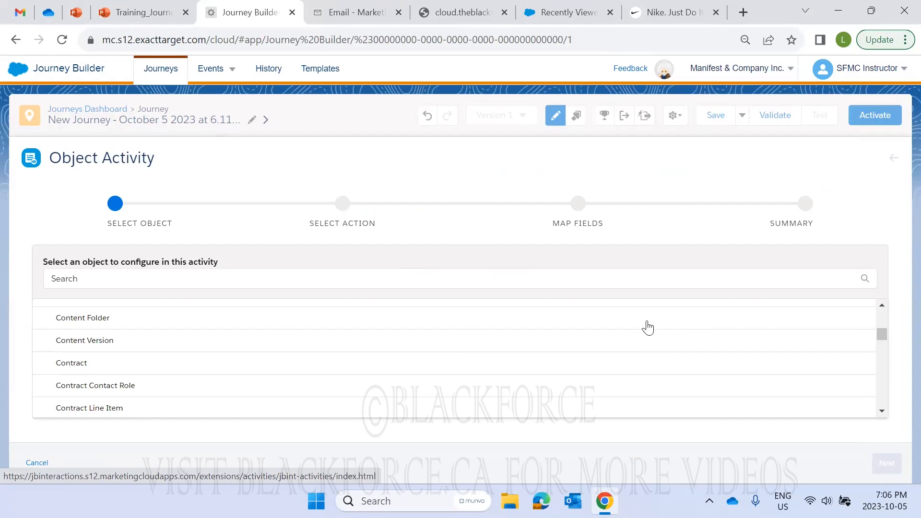
{"action": "scroll", "coordinate": [606, 337], "scroll_direction": "up", "scroll_amount": 1}
{"action": "scroll", "coordinate": [607, 338], "scroll_direction": "up", "scroll_amount": 10}
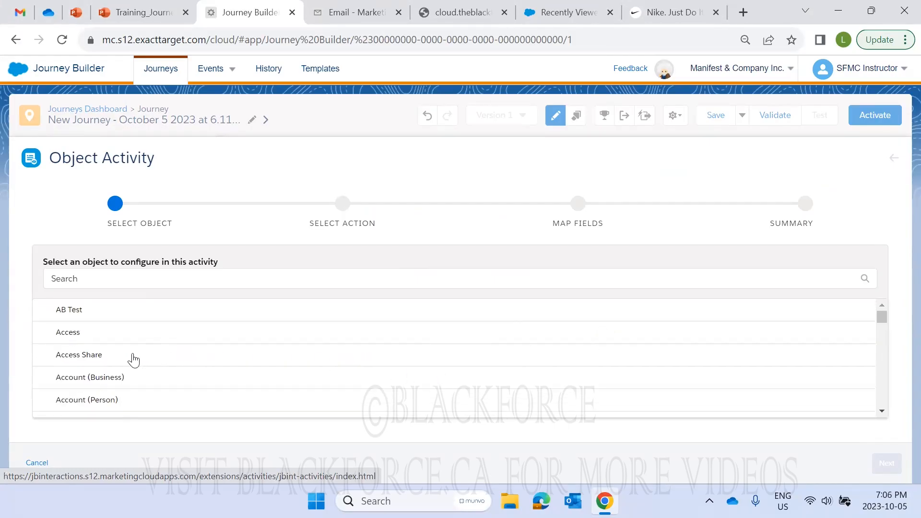
{"action": "left_click", "coordinate": [146, 360]}
{"action": "left_click", "coordinate": [887, 470]}
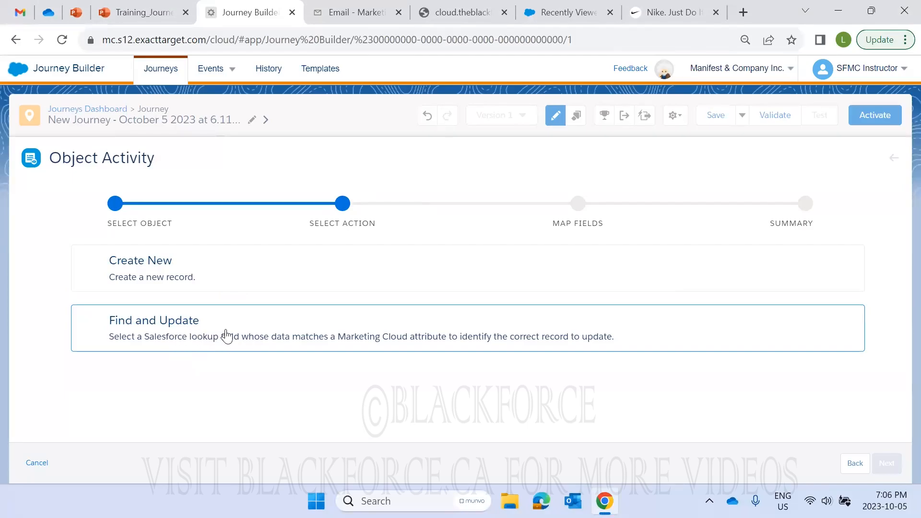
{"action": "left_click", "coordinate": [892, 158]}
{"action": "left_click", "coordinate": [837, 296]}
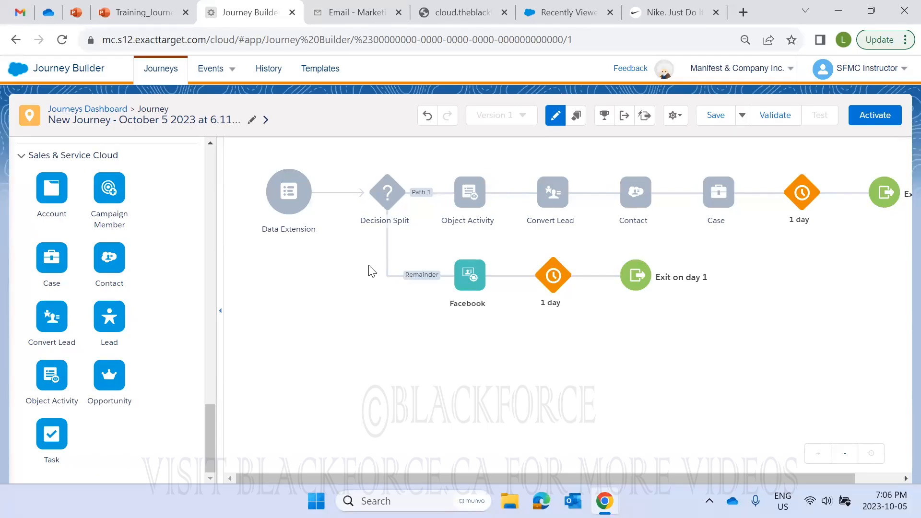
Add a Task activity after Case in Path 1 and view its action options without saving them
{"action": "left_click_drag", "start_coordinate": [368, 265], "coordinate": [767, 206]}
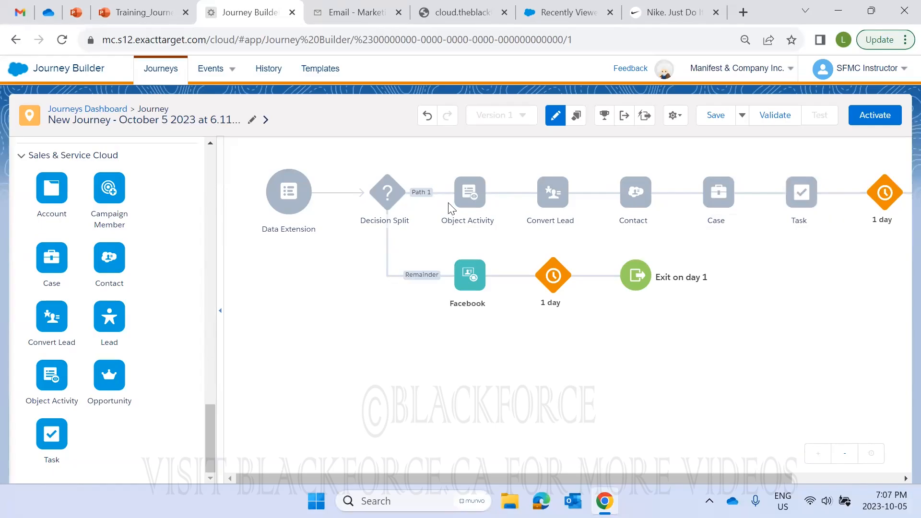
{"action": "left_click", "coordinate": [804, 198]}
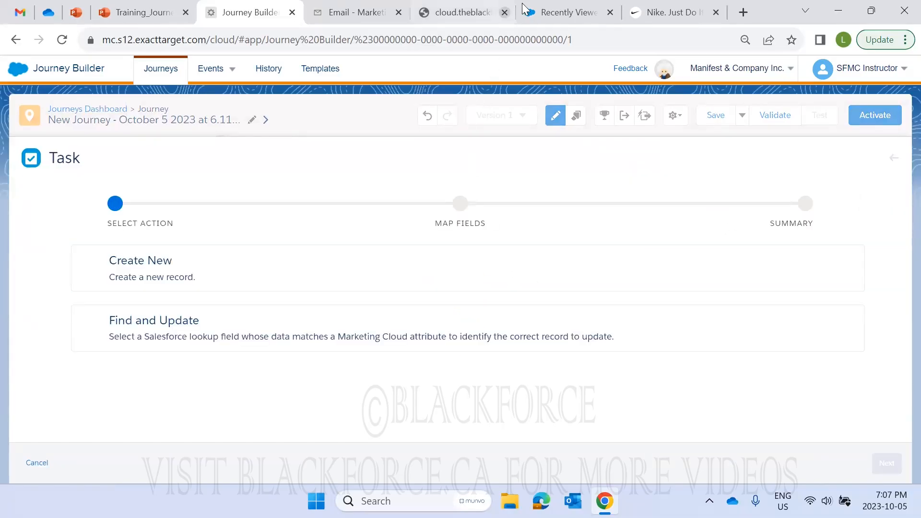
{"action": "left_click", "coordinate": [542, 13]}
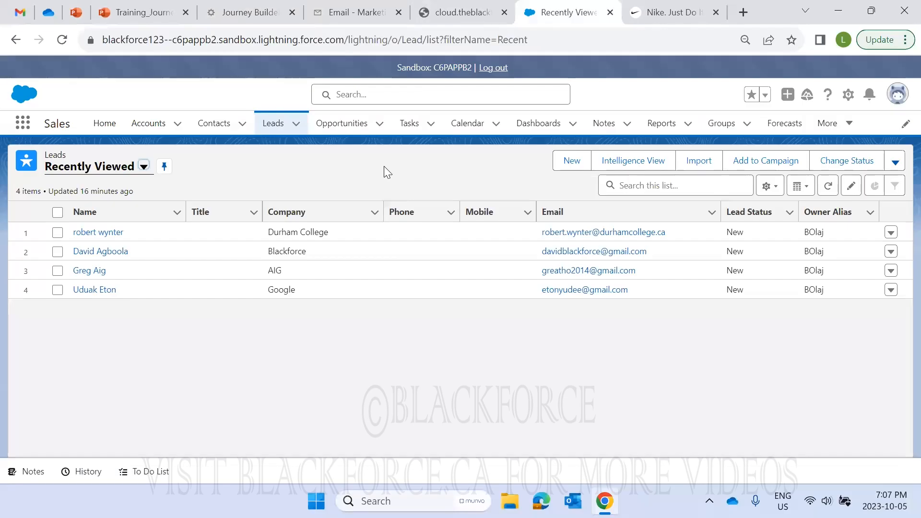
{"action": "left_click", "coordinate": [222, 13]}
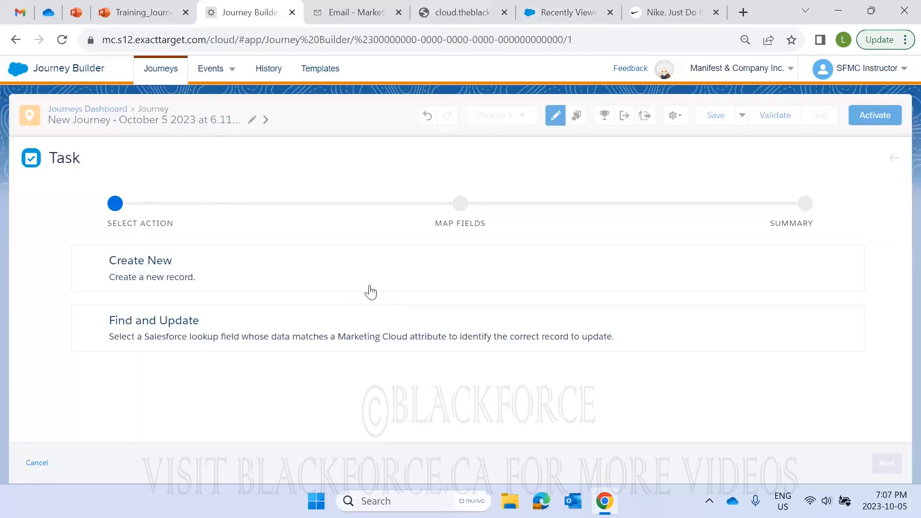
{"action": "left_click", "coordinate": [892, 160]}
{"action": "left_click", "coordinate": [863, 290]}
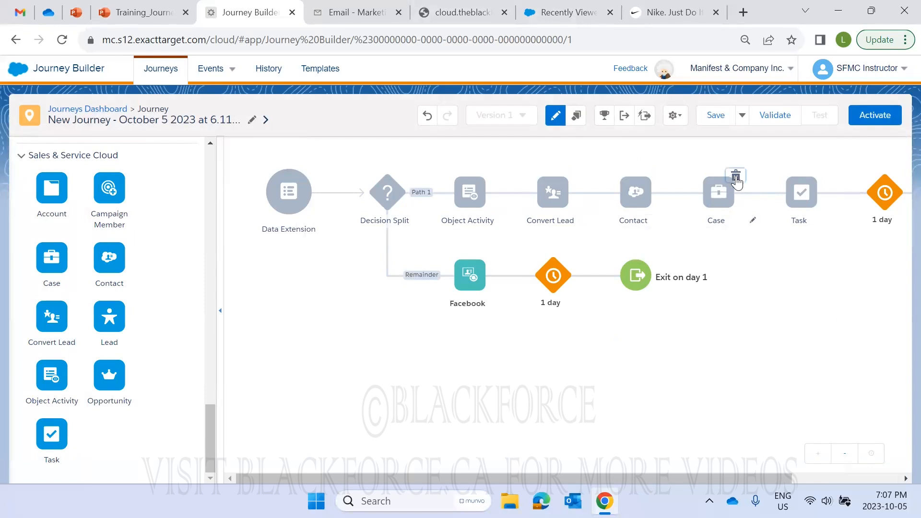
Delete the Case, Contact, Convert Lead and Object Activity activities from Path 1
{"action": "left_click", "coordinate": [736, 182]}
{"action": "left_click", "coordinate": [821, 211]}
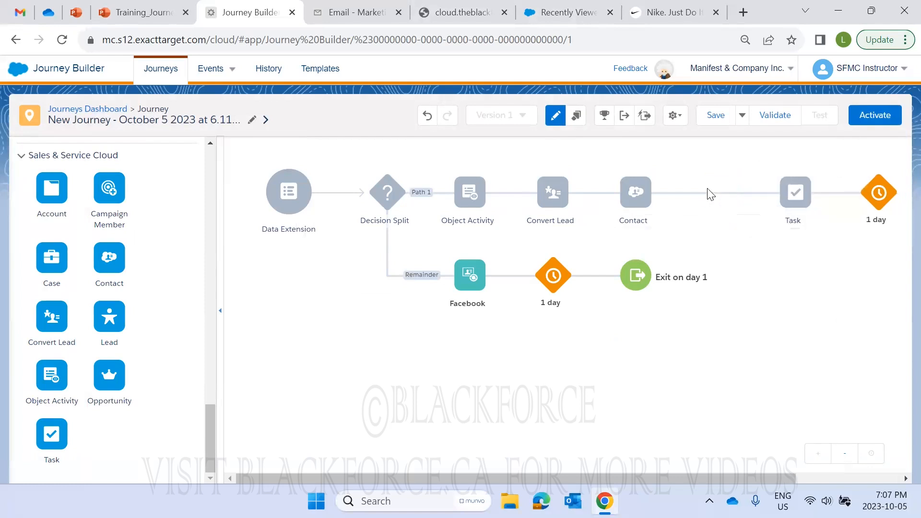
{"action": "left_click", "coordinate": [652, 175]}
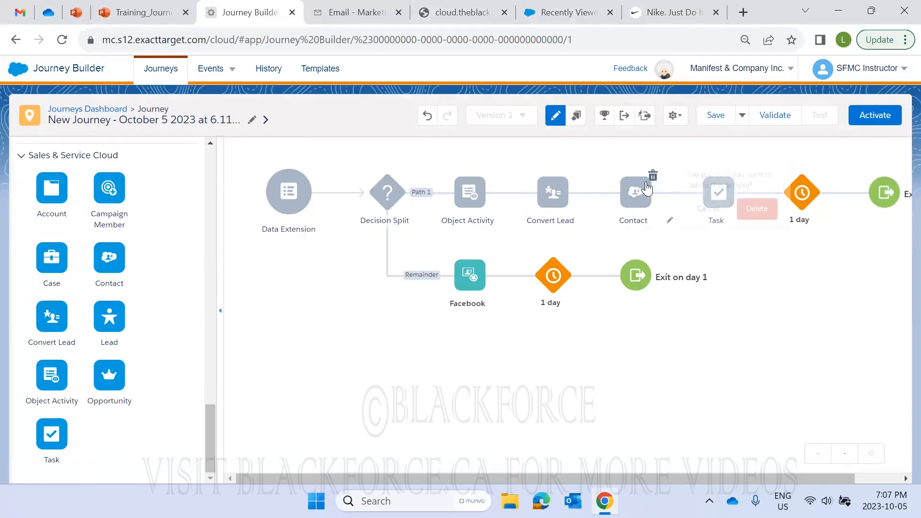
{"action": "left_click", "coordinate": [757, 208]}
{"action": "left_click", "coordinate": [569, 175]}
{"action": "left_click", "coordinate": [674, 209]}
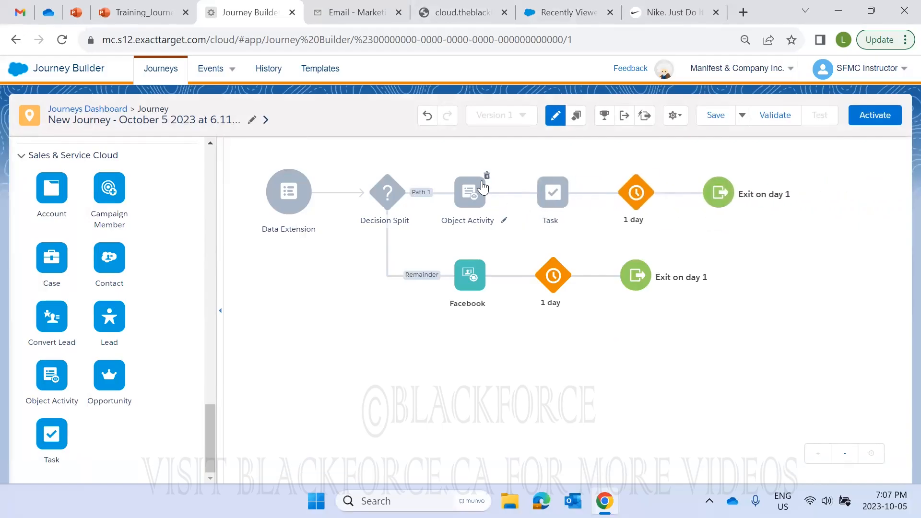
{"action": "left_click", "coordinate": [486, 182]}
{"action": "left_click", "coordinate": [591, 208]}
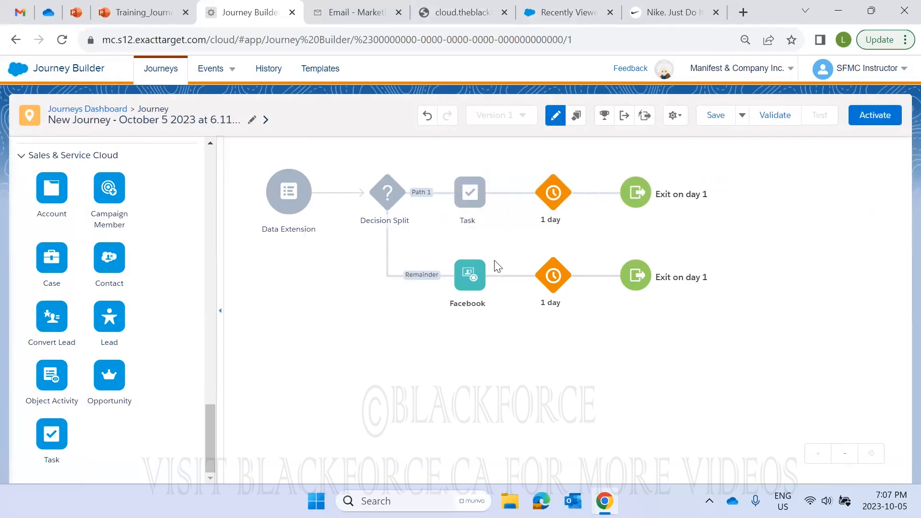
Add an Email activity to Path 1 between the Decision Split and the Task
{"action": "mouse_move", "coordinate": [485, 259]}
{"action": "scroll", "coordinate": [91, 267], "scroll_direction": "up", "scroll_amount": 10}
{"action": "scroll", "coordinate": [72, 263], "scroll_direction": "up", "scroll_amount": 3}
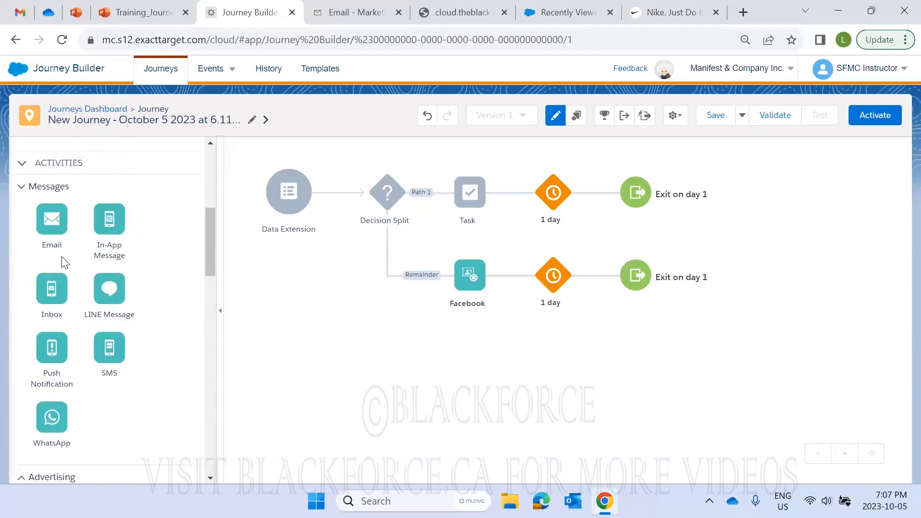
{"action": "left_click_drag", "start_coordinate": [52, 220], "coordinate": [431, 204]}
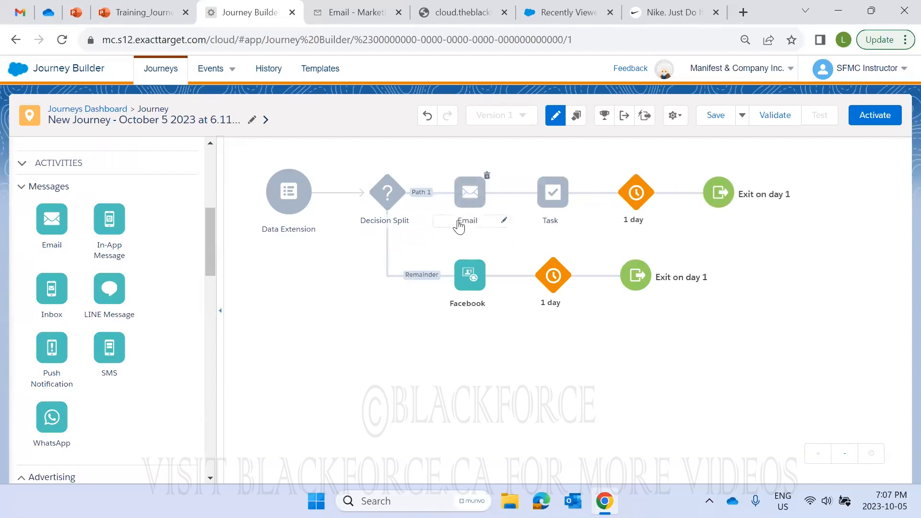
Set the Task activity's action to Create New and continue to its field mapping
{"action": "mouse_move", "coordinate": [555, 201]}
{"action": "left_click", "coordinate": [554, 196]}
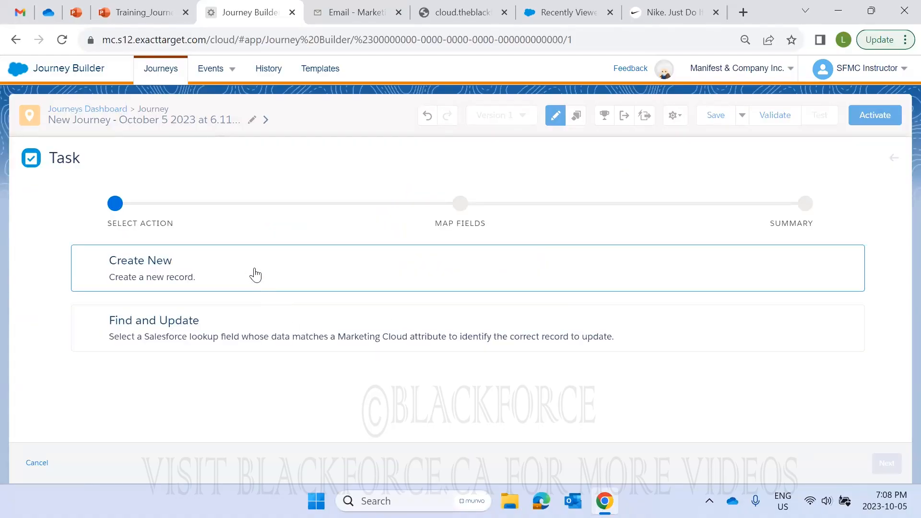
{"action": "left_click", "coordinate": [255, 274]}
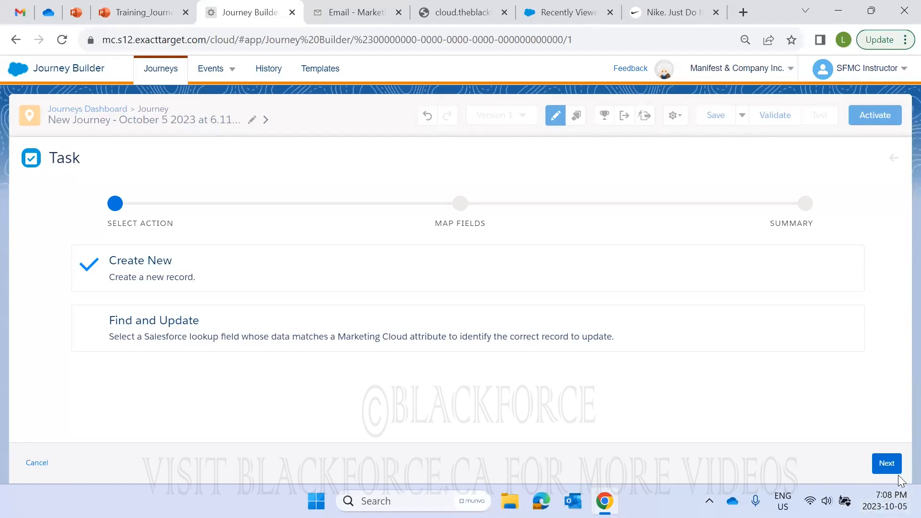
{"action": "left_click", "coordinate": [885, 464]}
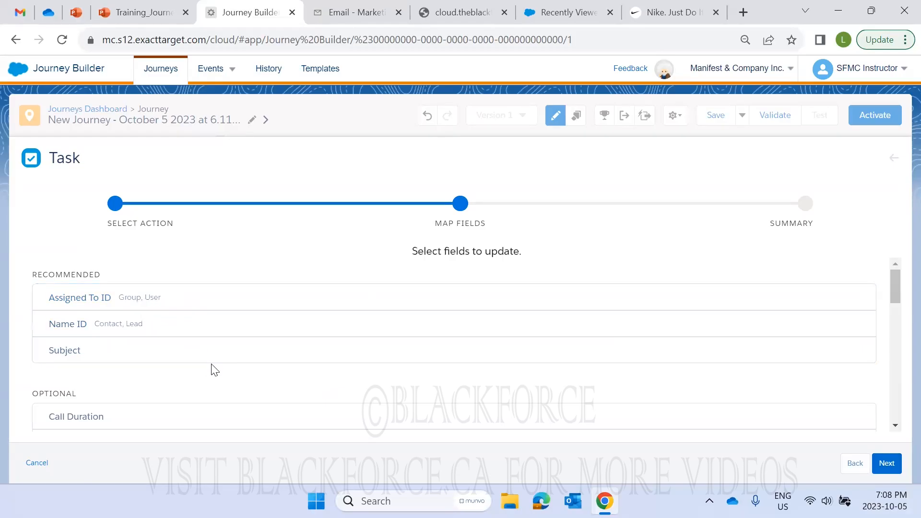
Examine the recommended and optional fields available for mapping in the Task activity
{"action": "scroll", "coordinate": [183, 365], "scroll_direction": "down", "scroll_amount": 3}
{"action": "scroll", "coordinate": [183, 366], "scroll_direction": "up", "scroll_amount": 3}
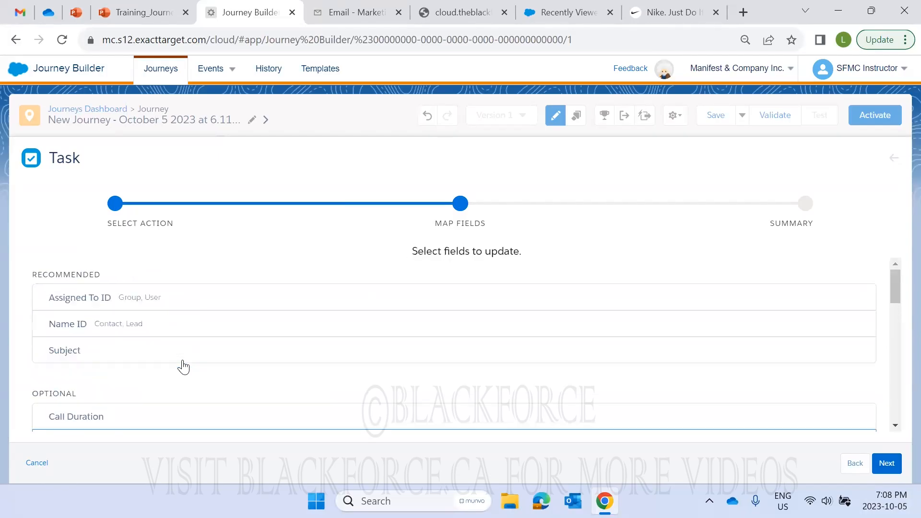
{"action": "scroll", "coordinate": [155, 387], "scroll_direction": "down", "scroll_amount": 5}
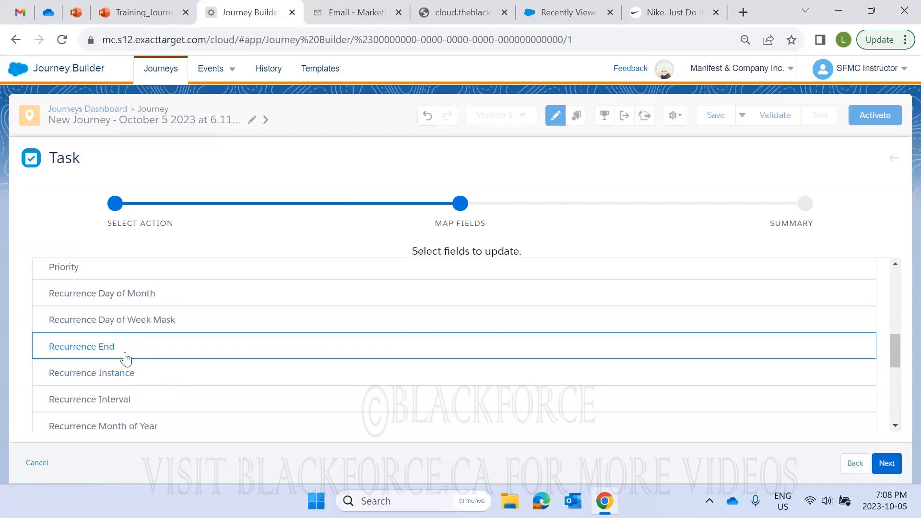
{"action": "scroll", "coordinate": [123, 357], "scroll_direction": "up", "scroll_amount": 5}
{"action": "scroll", "coordinate": [126, 359], "scroll_direction": "down", "scroll_amount": 10}
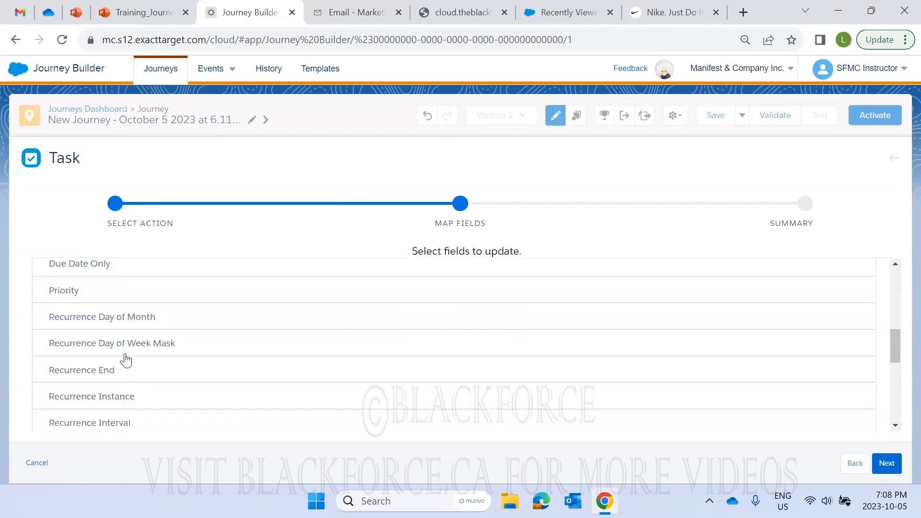
{"action": "scroll", "coordinate": [128, 361], "scroll_direction": "up", "scroll_amount": 5}
{"action": "scroll", "coordinate": [127, 361], "scroll_direction": "up", "scroll_amount": 5}
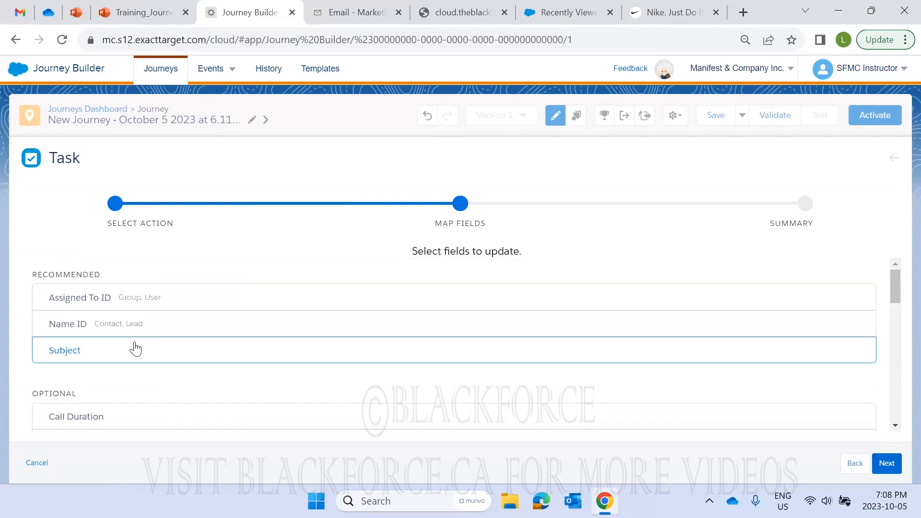
Check the Leads list in Salesforce, return to the journey and close the Task activity, discarding its unsaved changes
{"action": "left_click", "coordinate": [555, 16]}
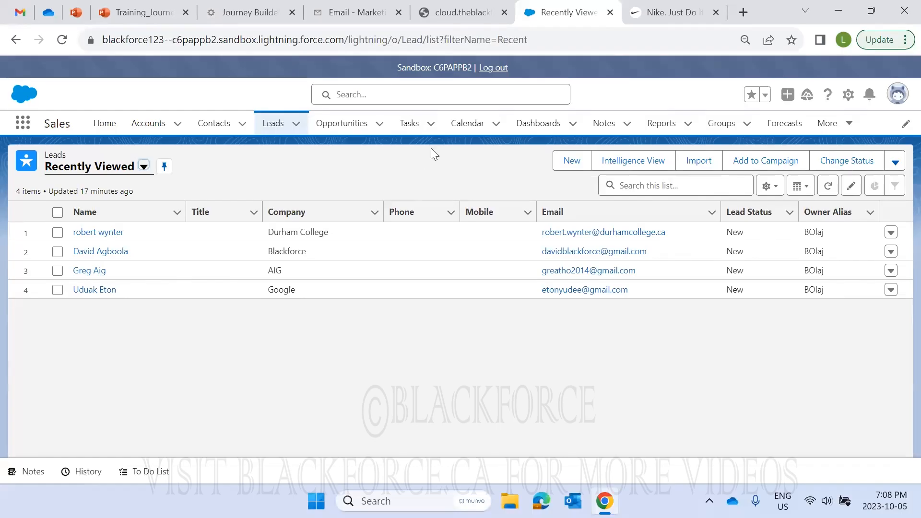
{"action": "left_click", "coordinate": [236, 4]}
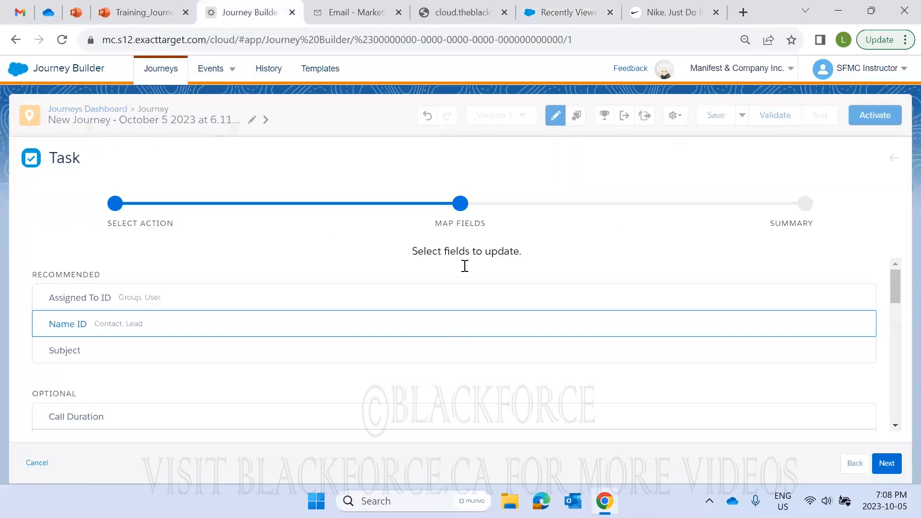
{"action": "left_click", "coordinate": [890, 162]}
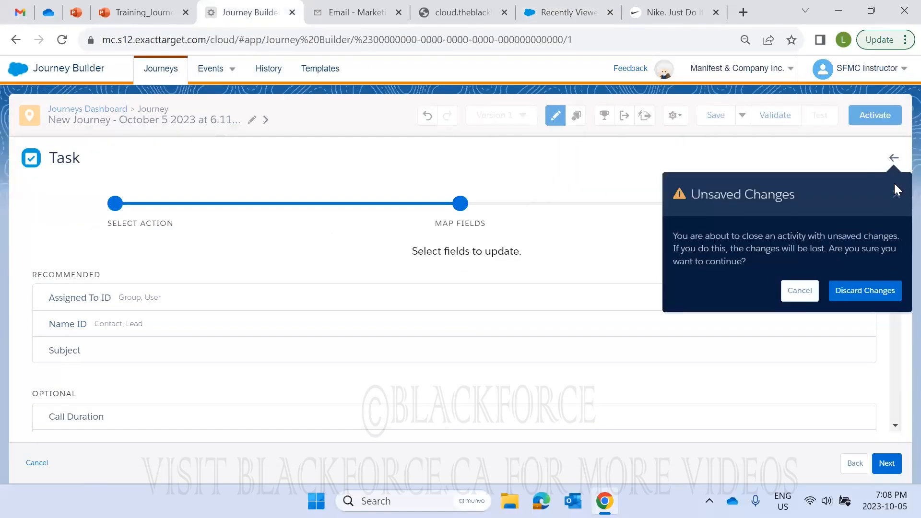
{"action": "left_click", "coordinate": [890, 290]}
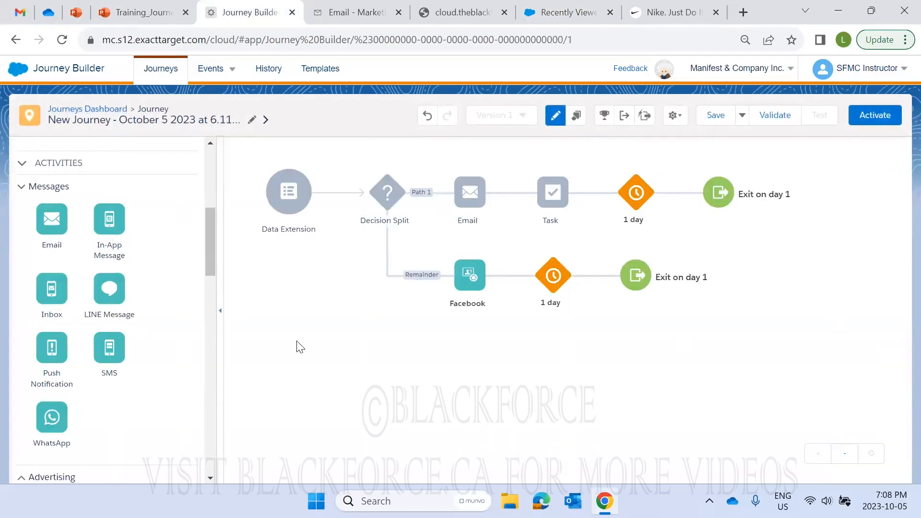
Review the Sales & Service Cloud activities available for the journey and the recently viewed leads in Salesforce
{"action": "scroll", "coordinate": [116, 322], "scroll_direction": "down", "scroll_amount": 10}
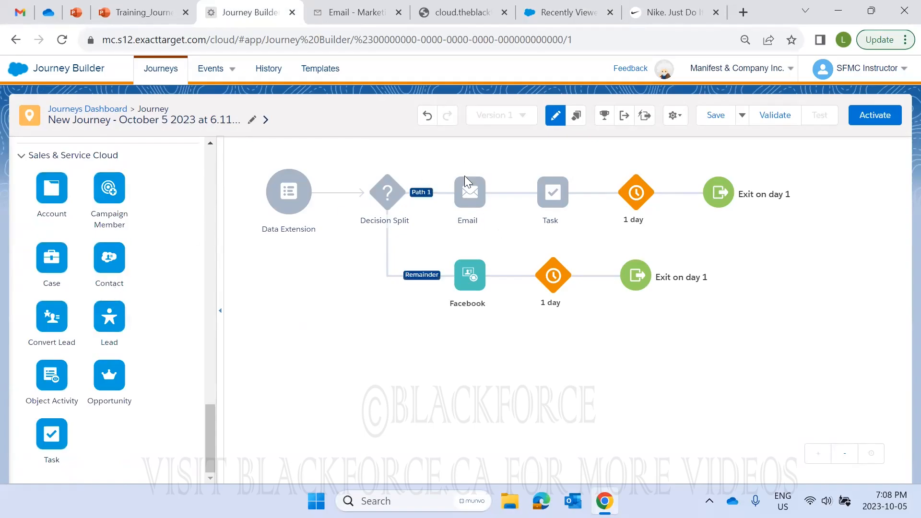
{"action": "left_click", "coordinate": [556, 16]}
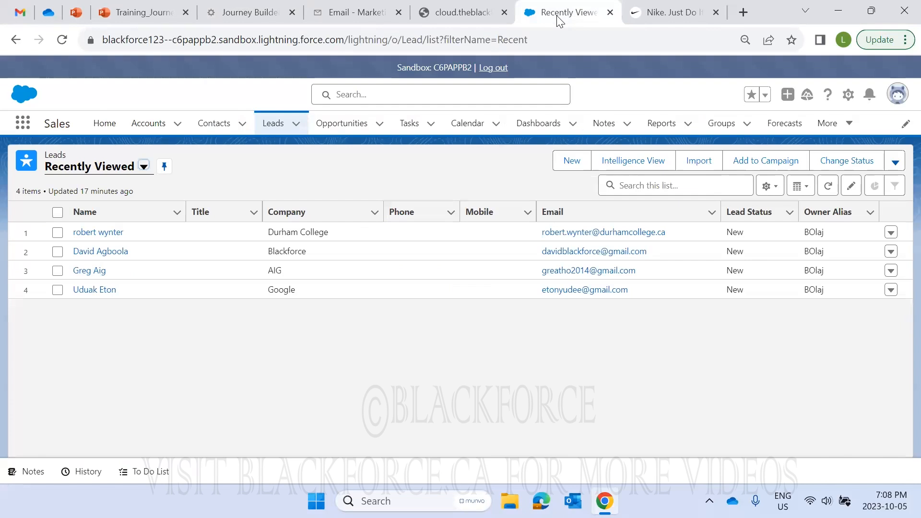
{"action": "left_click", "coordinate": [262, 11]}
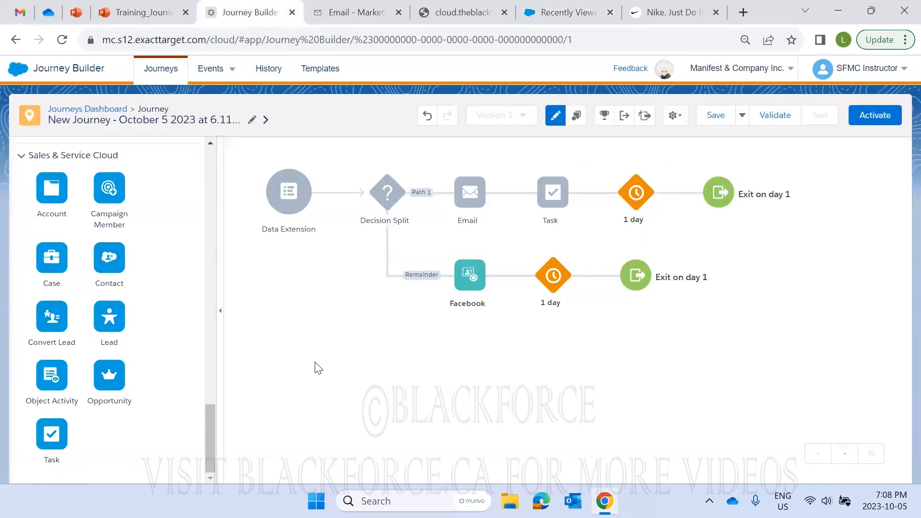
{"action": "scroll", "coordinate": [187, 402], "scroll_direction": "up", "scroll_amount": 15}
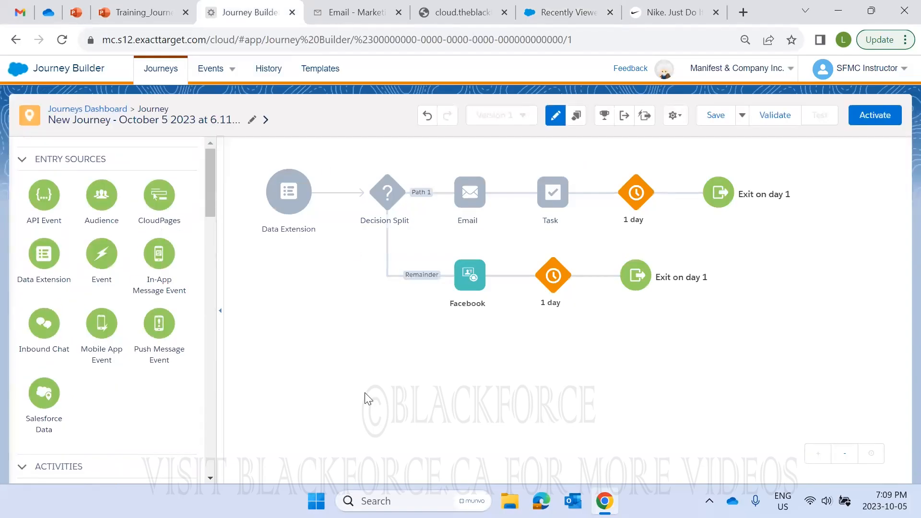
{"action": "key", "text": "ctrl+super+Right"}
{"action": "key", "text": "ctrl+super+Left"}
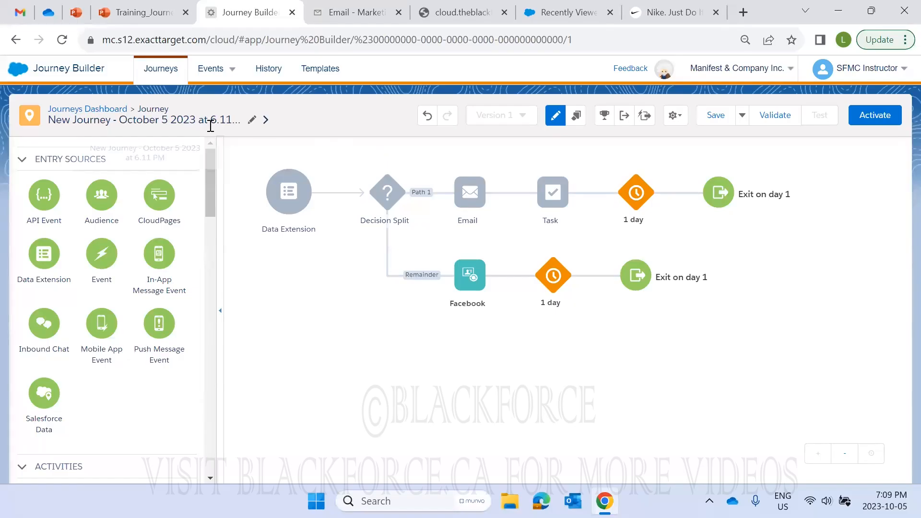
Rename the journey as "Sample Journey"
{"action": "left_click", "coordinate": [153, 123]}
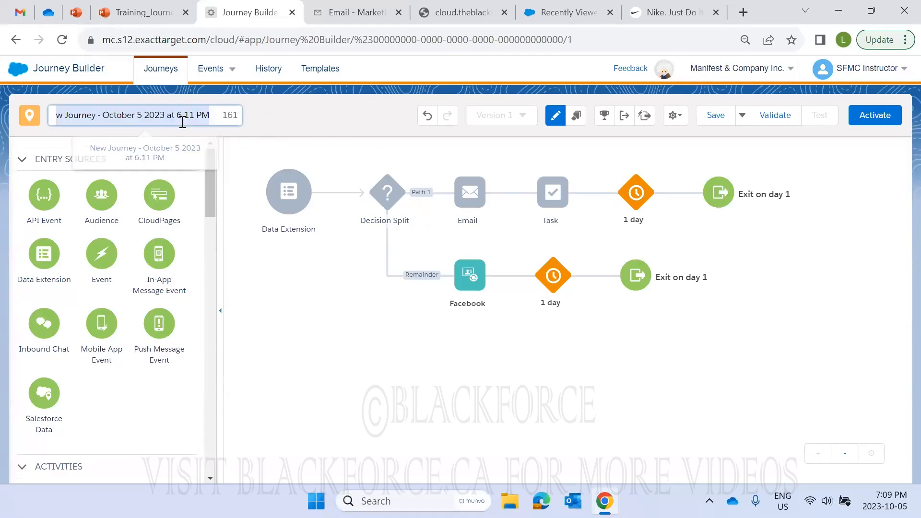
{"action": "left_click", "coordinate": [312, 139]}
{"action": "left_click", "coordinate": [165, 122]}
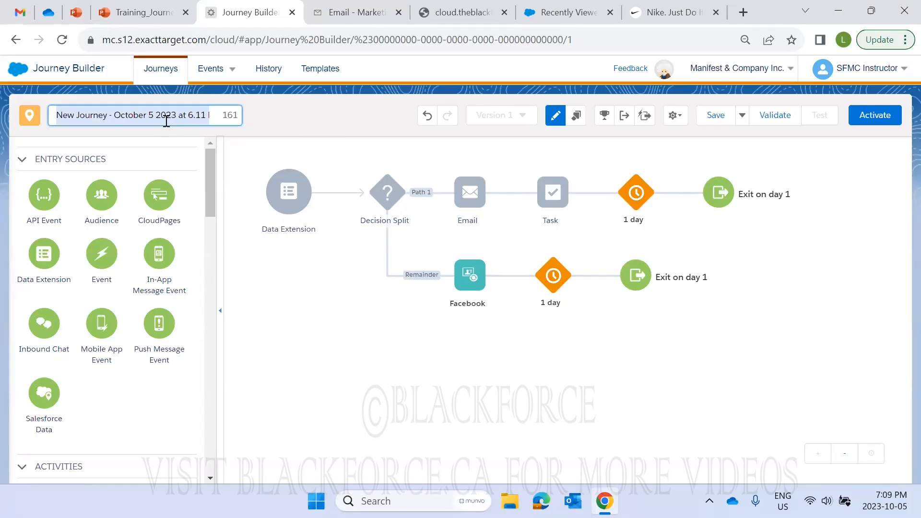
{"action": "left_click", "coordinate": [195, 117]}
{"action": "left_click_drag", "start_coordinate": [58, 114], "coordinate": [220, 125]}
{"action": "key", "text": "Caps_Lock"}
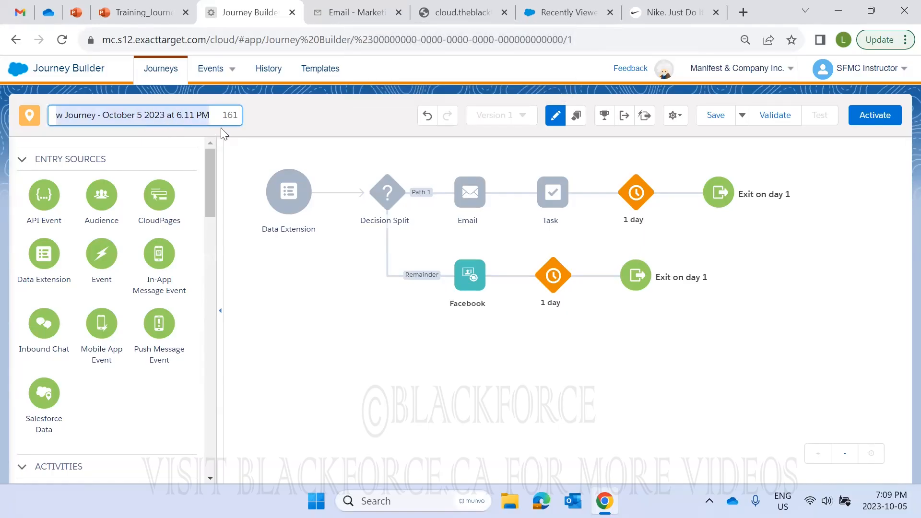
{"action": "type", "text": "S"}
{"action": "key", "text": "Caps_Lock"}
{"action": "type", "text": "ample Journey"}
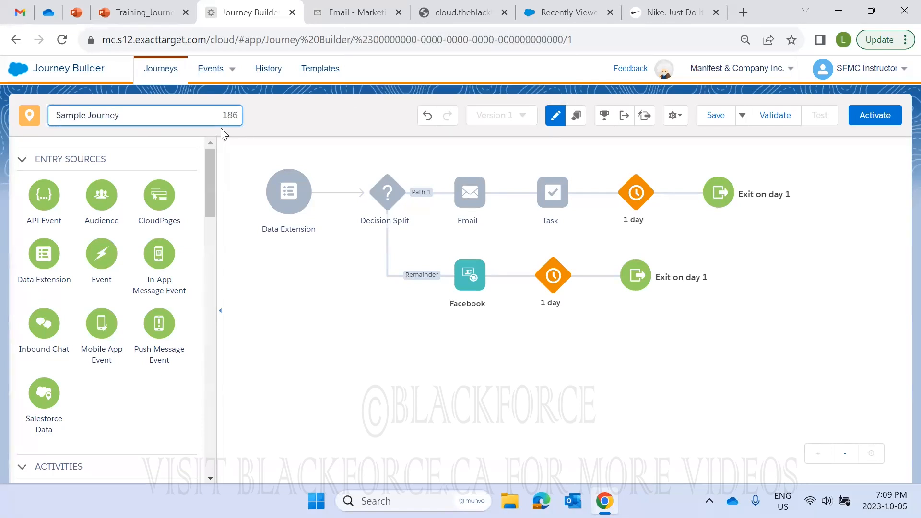
{"action": "left_click", "coordinate": [253, 119]}
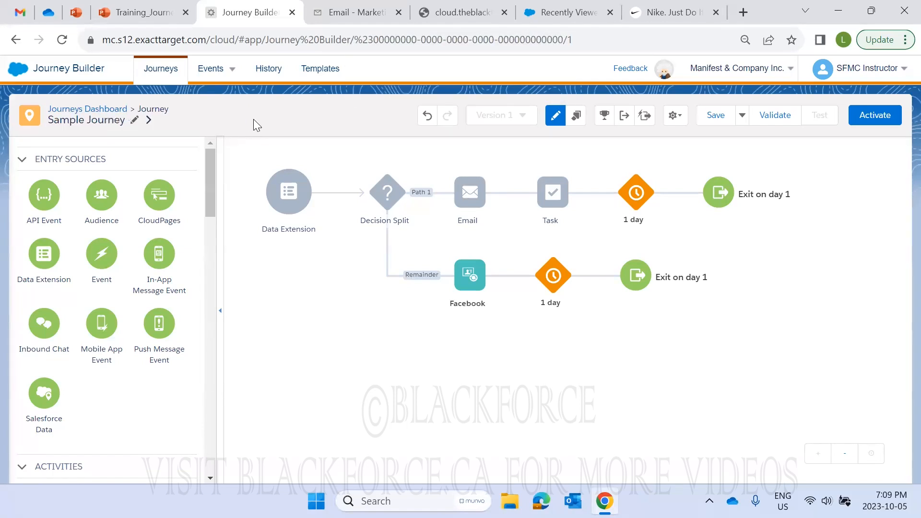
Set the journey description to "Journey to illustrate how Journey Builder works." and save the journey
{"action": "left_click", "coordinate": [148, 121]}
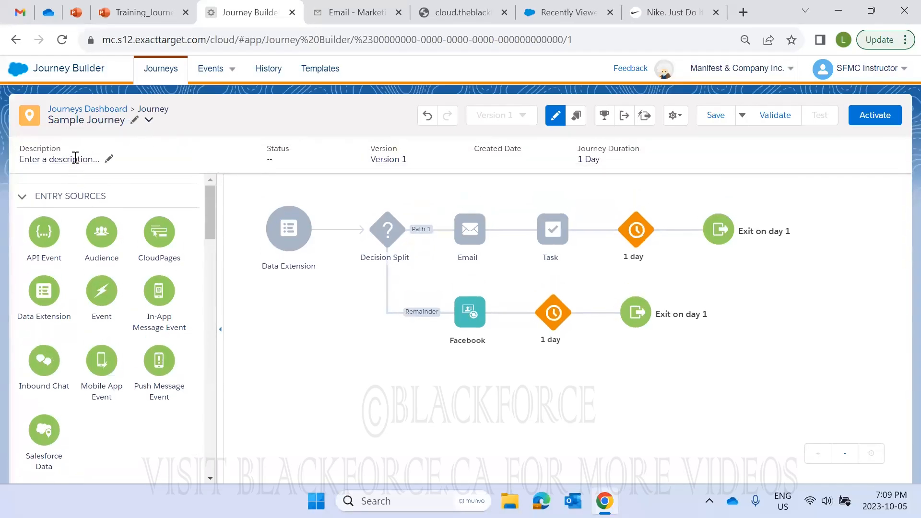
{"action": "left_click", "coordinate": [76, 158]}
{"action": "key", "text": "Caps_Lock"}
{"action": "type", "text": "J"}
{"action": "key", "text": "Caps_Lock"}
{"action": "type", "text": "ourney to i"}
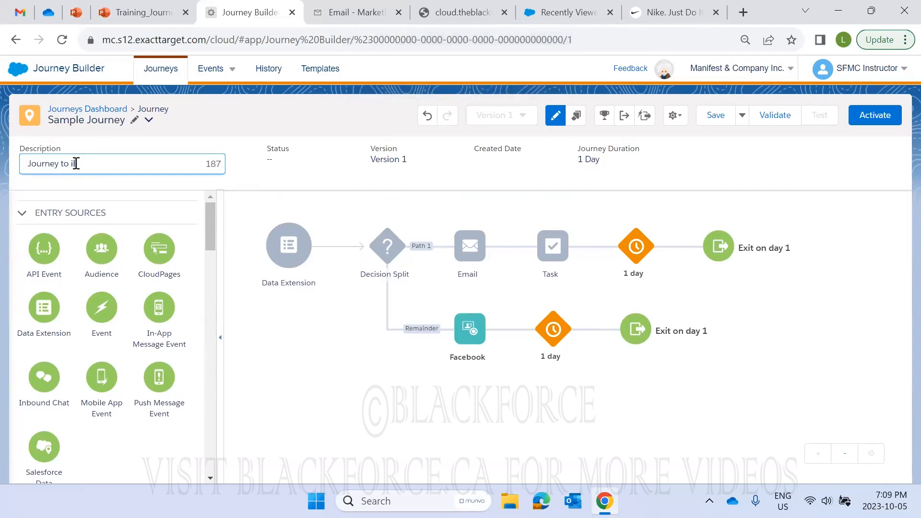
{"action": "type", "text": "llustrate how"}
{"action": "key", "text": "Caps_Lock"}
{"action": "type", "text": "J"}
{"action": "key", "text": "Caps_Lock"}
{"action": "type", "text": "ourney"}
{"action": "key", "text": "Caps_Lock"}
{"action": "type", "text": "B"}
{"action": "key", "text": "Caps_Lock"}
{"action": "type", "text": "uilder works."}
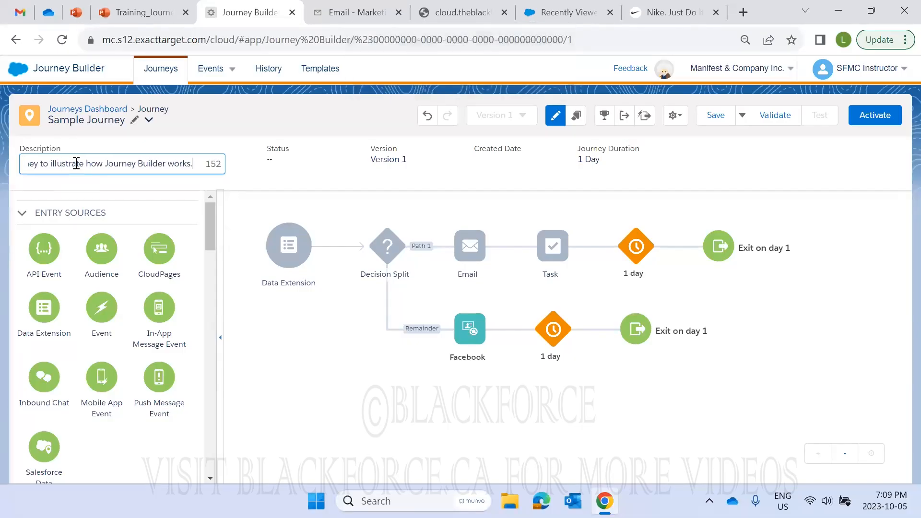
{"action": "left_click", "coordinate": [335, 114]}
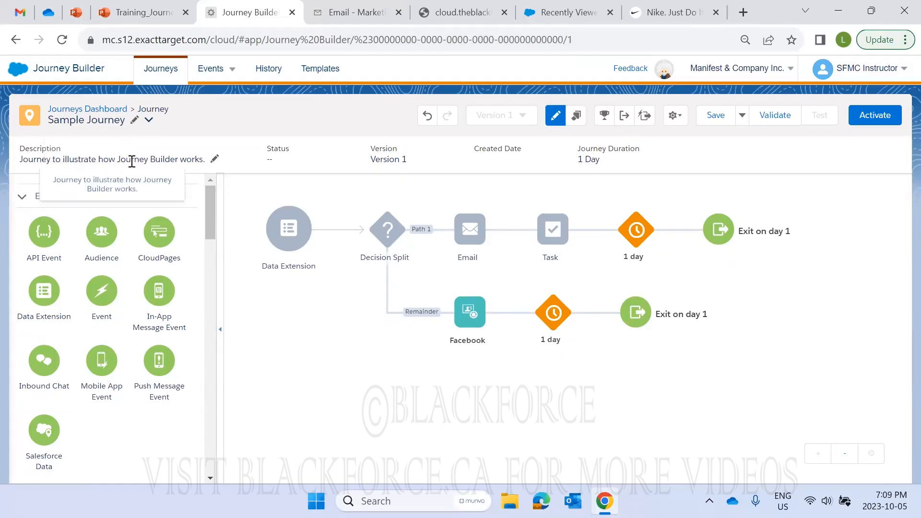
{"action": "left_click", "coordinate": [715, 115]}
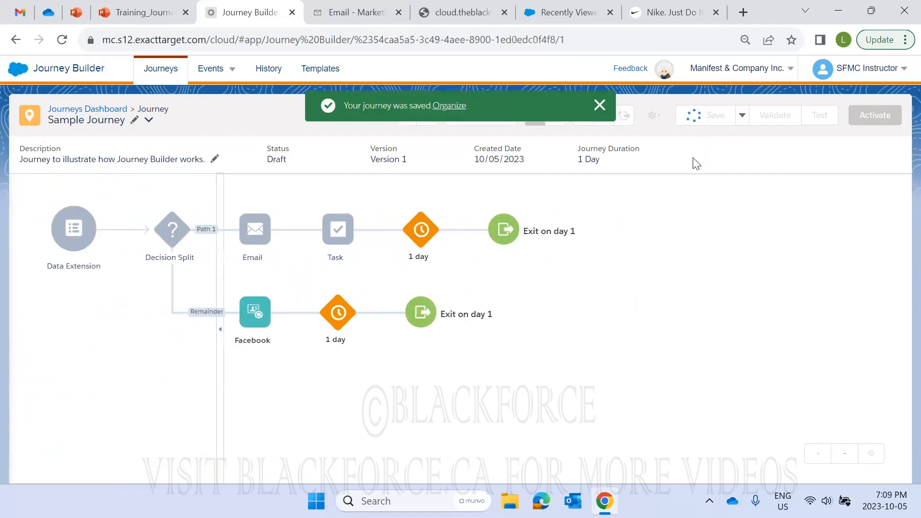
Return to the Journeys Dashboard and sort the journeys by last modified date, newest first
{"action": "left_click", "coordinate": [113, 109]}
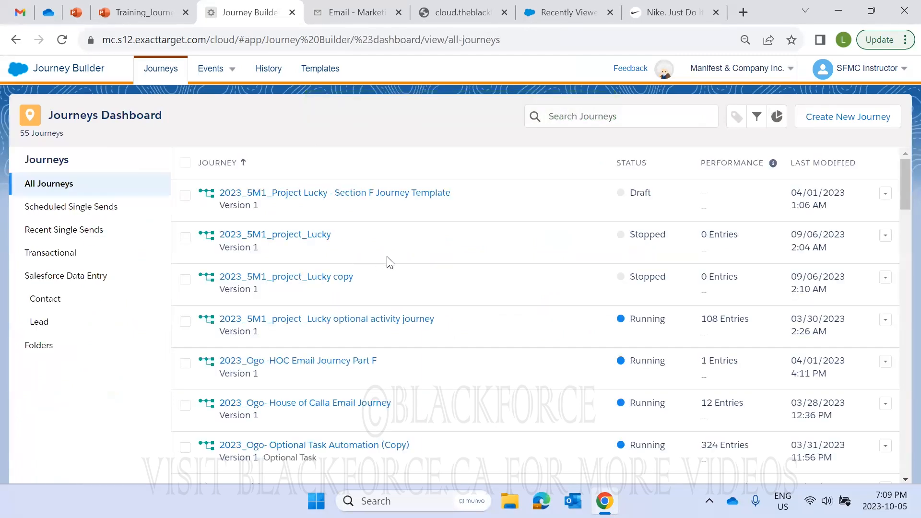
{"action": "left_click", "coordinate": [815, 166]}
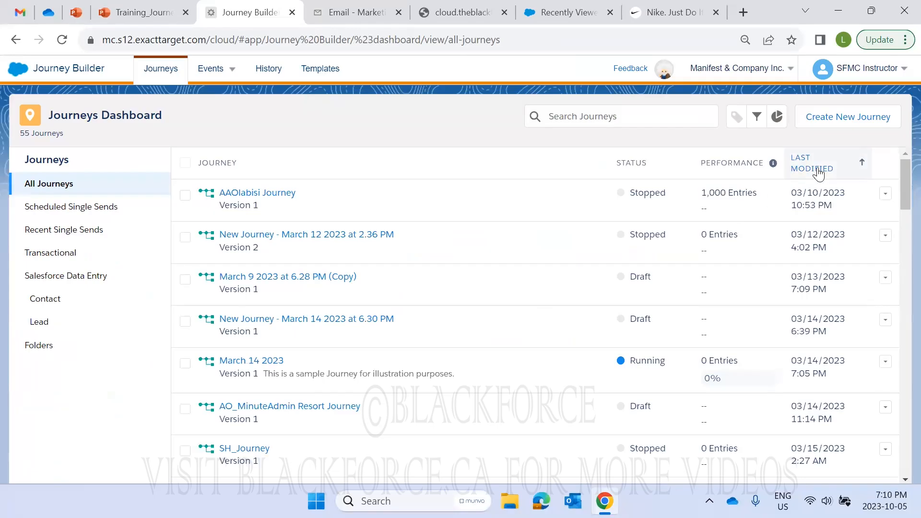
{"action": "left_click", "coordinate": [818, 173]}
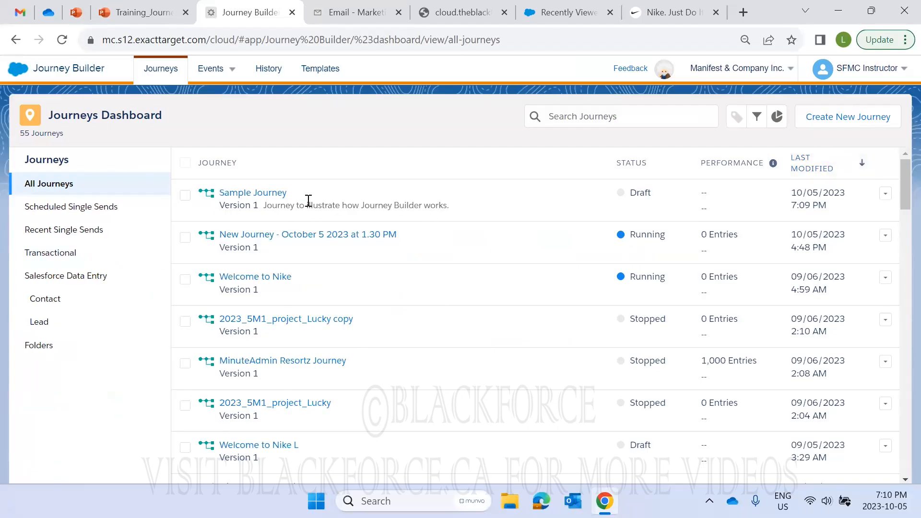
Examine the name and description of Sample Journey and compare them with the other journeys in the list
{"action": "left_click_drag", "start_coordinate": [291, 194], "coordinate": [198, 206]}
{"action": "left_click_drag", "start_coordinate": [448, 208], "coordinate": [265, 218]}
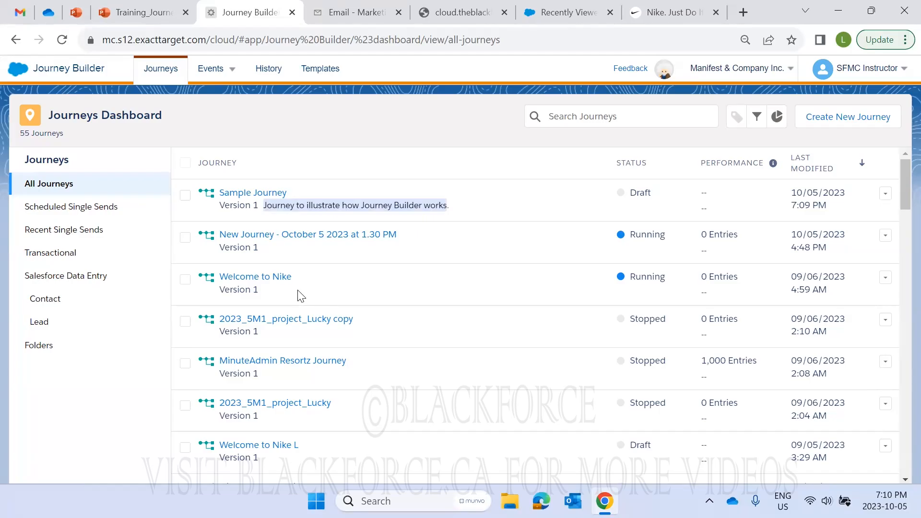
{"action": "scroll", "coordinate": [312, 281], "scroll_direction": "down", "scroll_amount": 7}
{"action": "scroll", "coordinate": [359, 315], "scroll_direction": "up", "scroll_amount": 7}
{"action": "left_click", "coordinate": [456, 211]}
{"action": "left_click_drag", "start_coordinate": [457, 212], "coordinate": [262, 221]}
{"action": "scroll", "coordinate": [476, 287], "scroll_direction": "down", "scroll_amount": 7}
{"action": "scroll", "coordinate": [448, 366], "scroll_direction": "up", "scroll_amount": 7}
Open Sample Journey and expand its details to review the description
{"action": "left_click", "coordinate": [268, 194]}
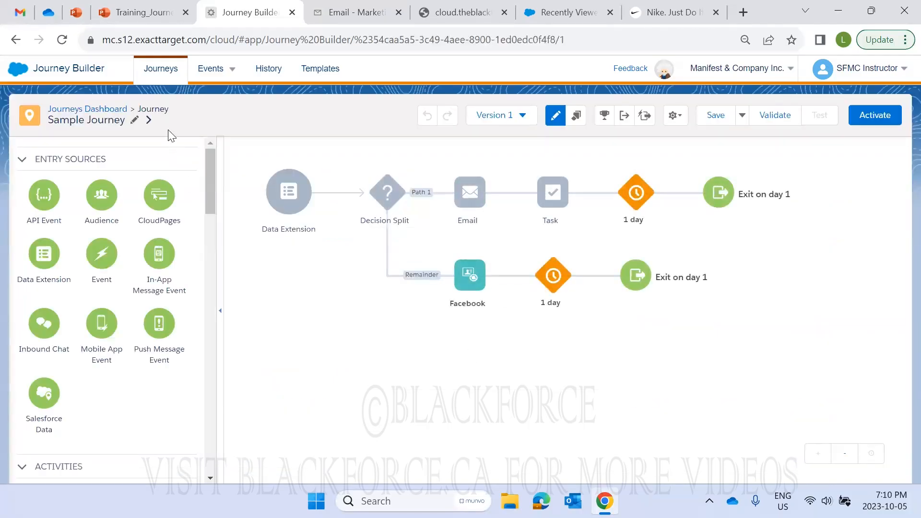
{"action": "left_click", "coordinate": [149, 121]}
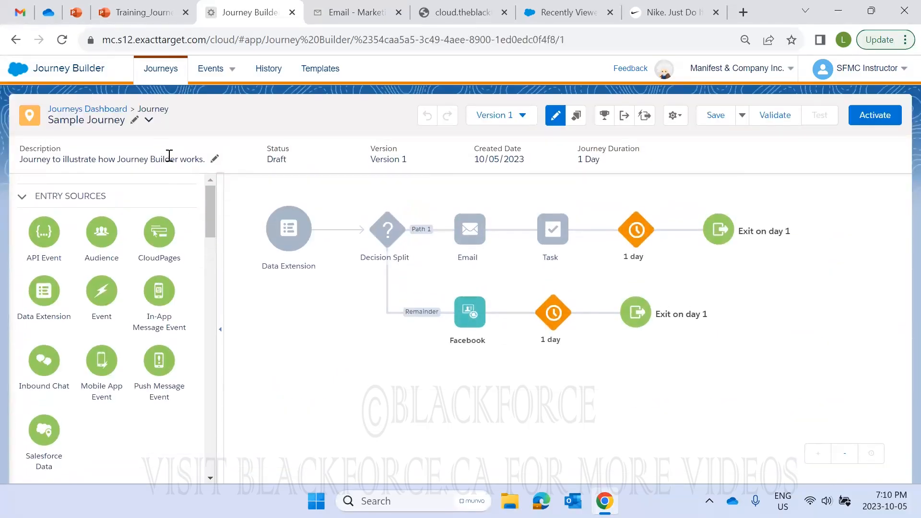
{"action": "left_click", "coordinate": [169, 155]}
{"action": "left_click", "coordinate": [227, 123]}
{"action": "left_click_drag", "start_coordinate": [161, 156], "coordinate": [20, 159]}
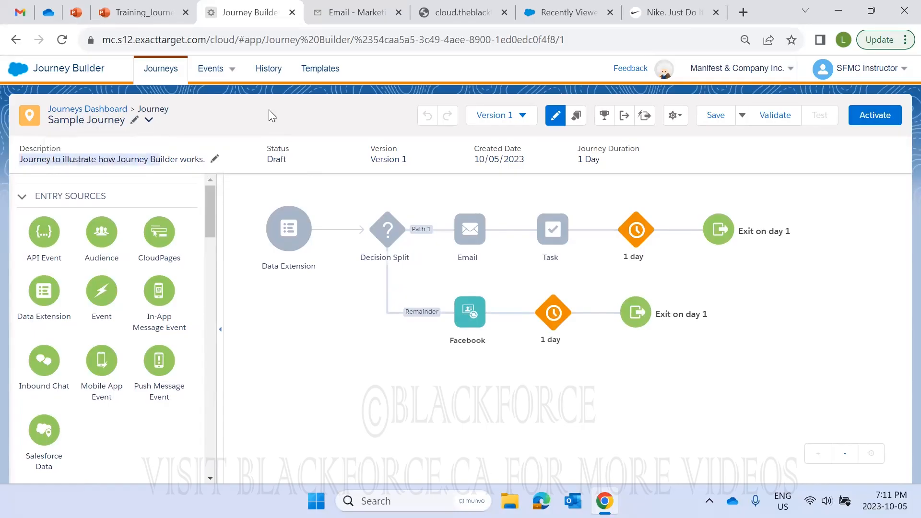
{"action": "left_click", "coordinate": [298, 127]}
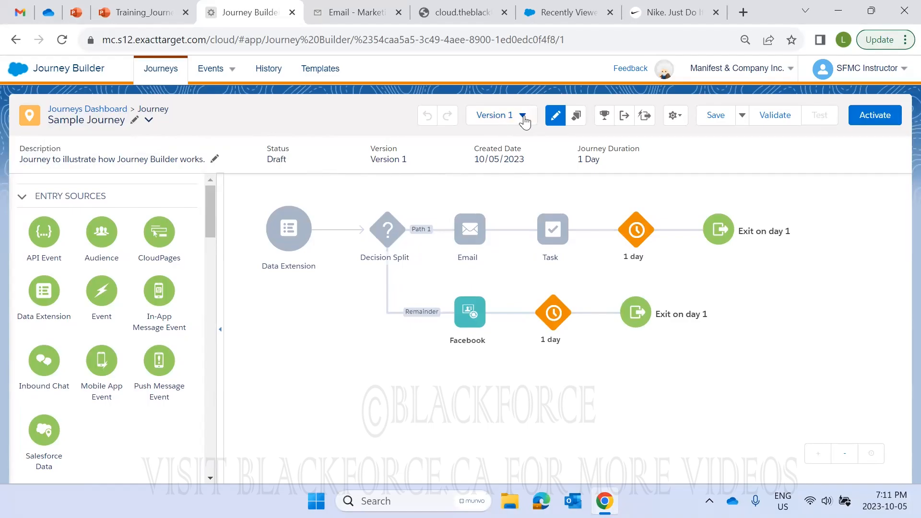
Examine the journey's version and status in its details and in the version list
{"action": "triple_click", "coordinate": [415, 161]}
{"action": "left_click", "coordinate": [381, 144]}
{"action": "left_click", "coordinate": [509, 122]}
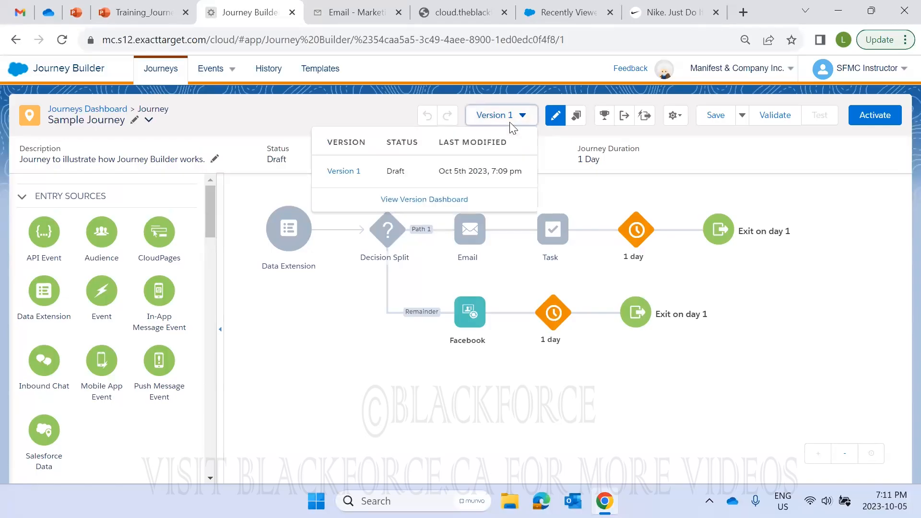
{"action": "left_click", "coordinate": [509, 121]}
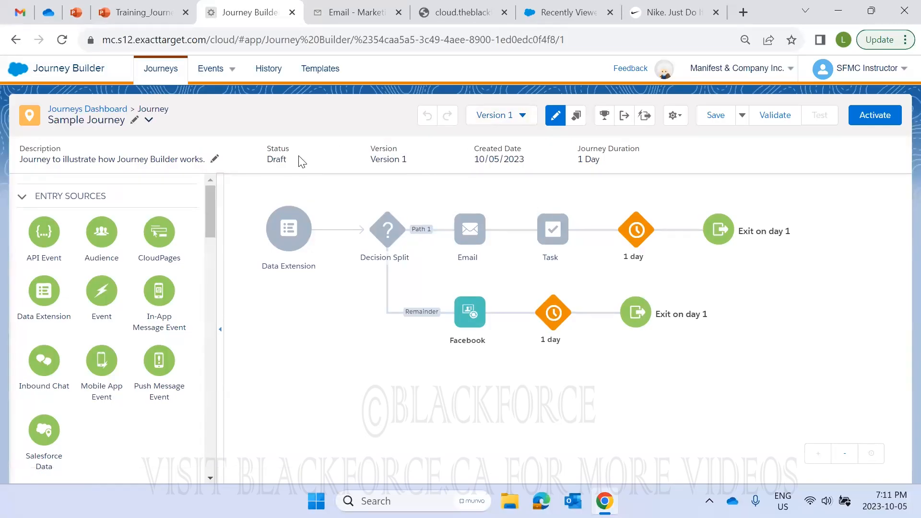
{"action": "left_click_drag", "start_coordinate": [409, 160], "coordinate": [369, 158]}
{"action": "left_click", "coordinate": [384, 154]}
{"action": "left_click_drag", "start_coordinate": [293, 160], "coordinate": [248, 162]}
{"action": "left_click", "coordinate": [293, 164]}
{"action": "left_click", "coordinate": [507, 121]}
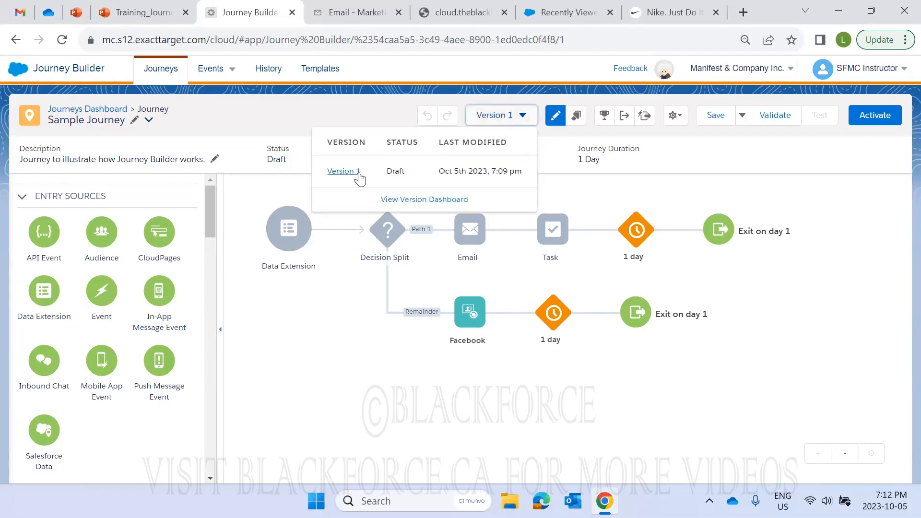
{"action": "left_click", "coordinate": [366, 117]}
Save Sample Journey again and return to the Journeys Dashboard to look through the listed journeys
{"action": "left_click", "coordinate": [710, 116]}
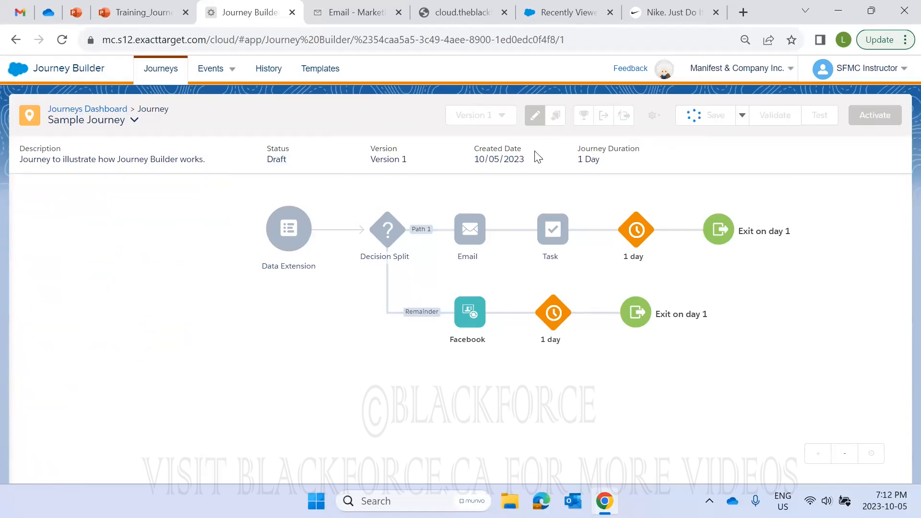
{"action": "left_click", "coordinate": [115, 112]}
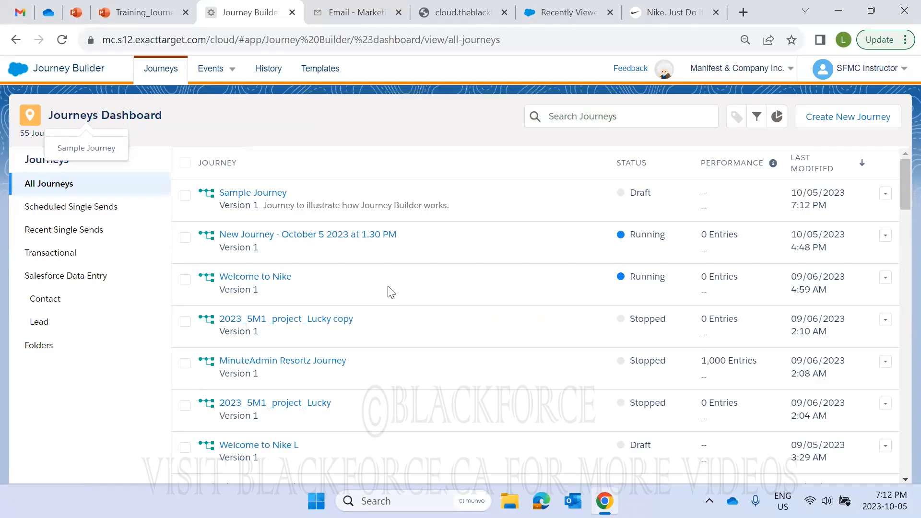
{"action": "scroll", "coordinate": [394, 297], "scroll_direction": "down", "scroll_amount": 3}
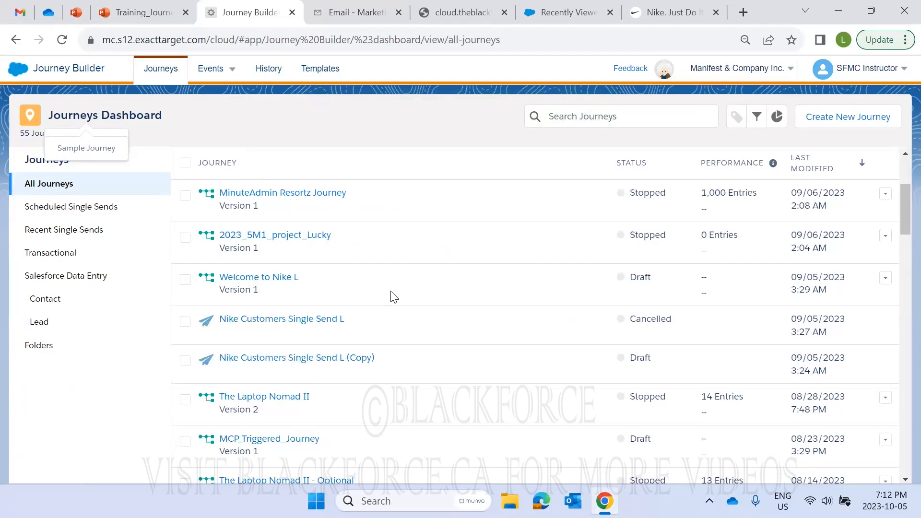
{"action": "scroll", "coordinate": [393, 296], "scroll_direction": "down", "scroll_amount": 3}
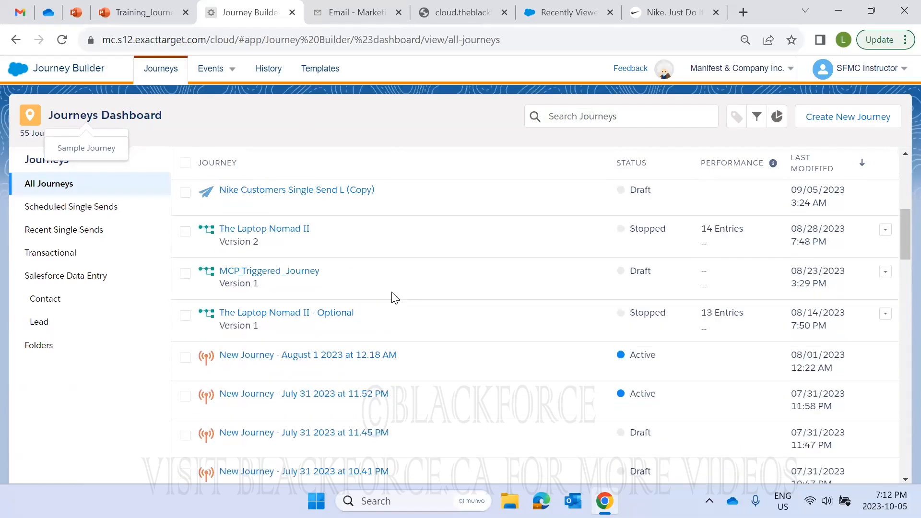
{"action": "scroll", "coordinate": [394, 297], "scroll_direction": "down", "scroll_amount": 5}
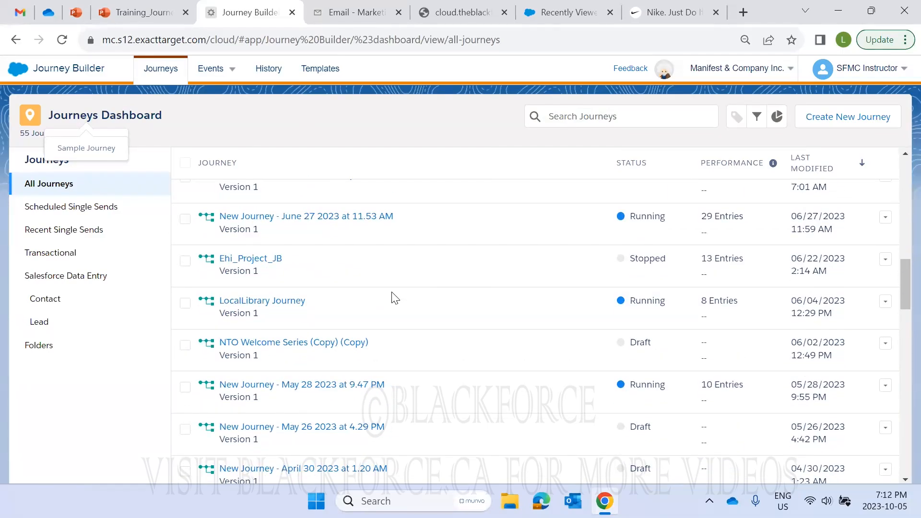
Open the journey New Journey - June 27 2023 at 11.53 AM and examine the status and date in its version list
{"action": "left_click", "coordinate": [354, 218]}
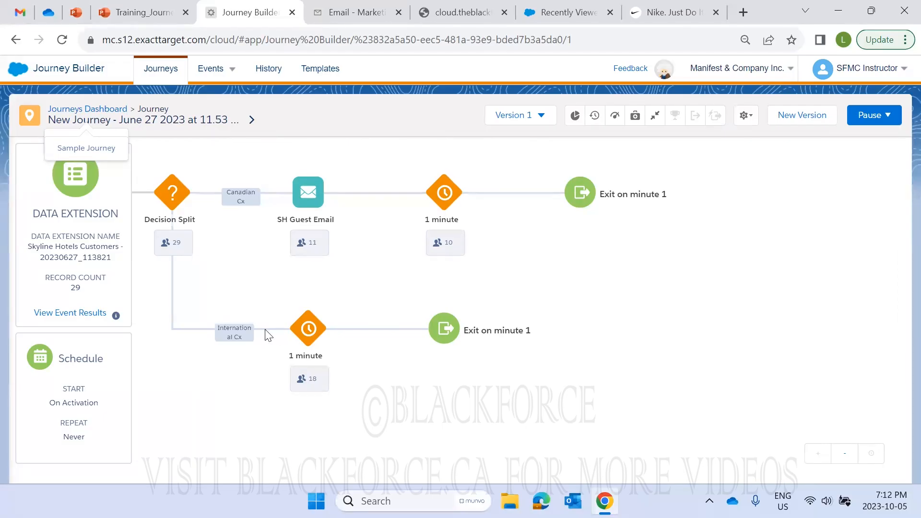
{"action": "left_click", "coordinate": [317, 355]}
{"action": "left_click", "coordinate": [521, 116]}
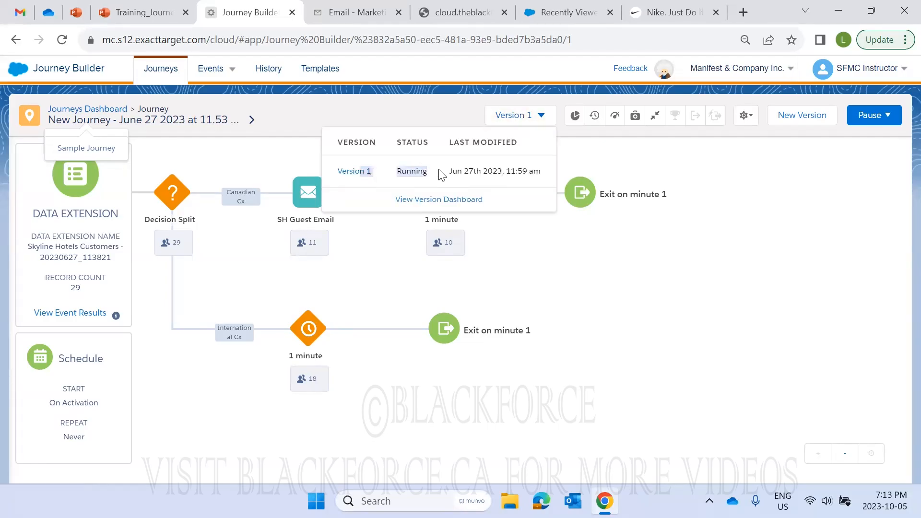
{"action": "left_click", "coordinate": [602, 233]}
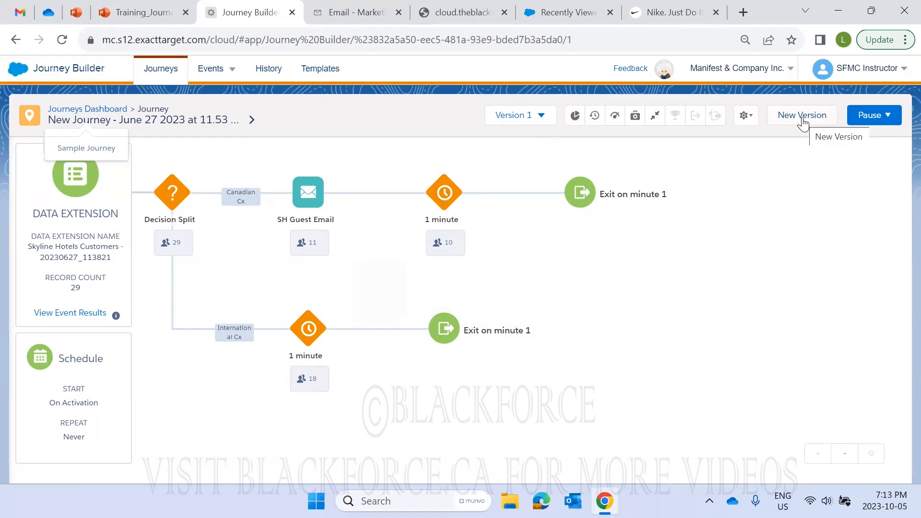
{"action": "left_click", "coordinate": [528, 115]}
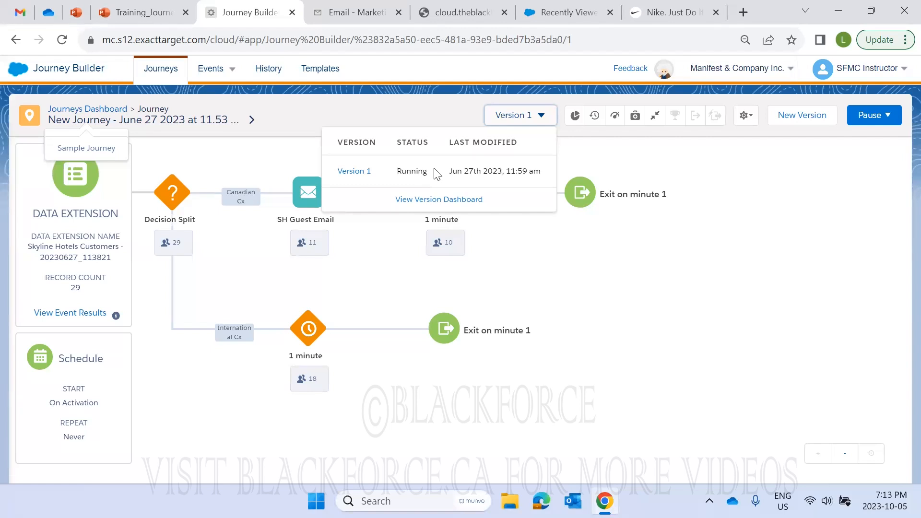
{"action": "left_click", "coordinate": [379, 246]}
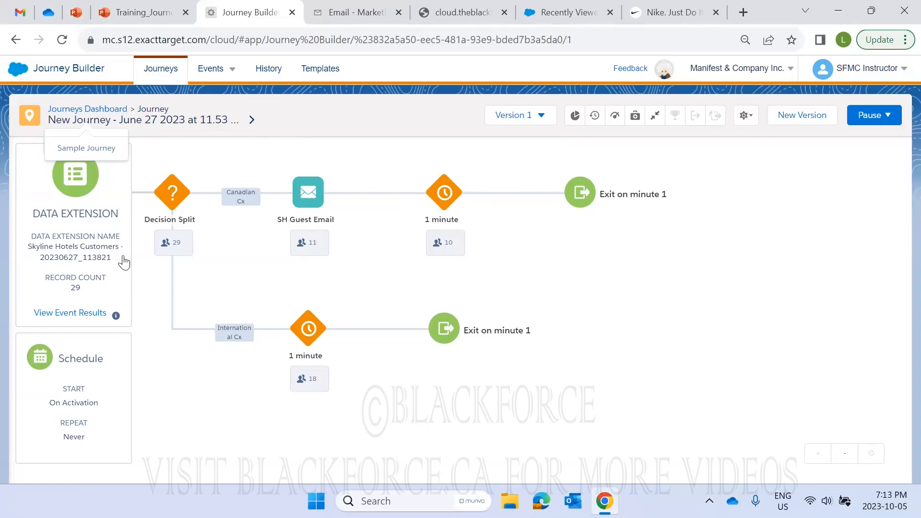
{"action": "left_click", "coordinate": [518, 117]}
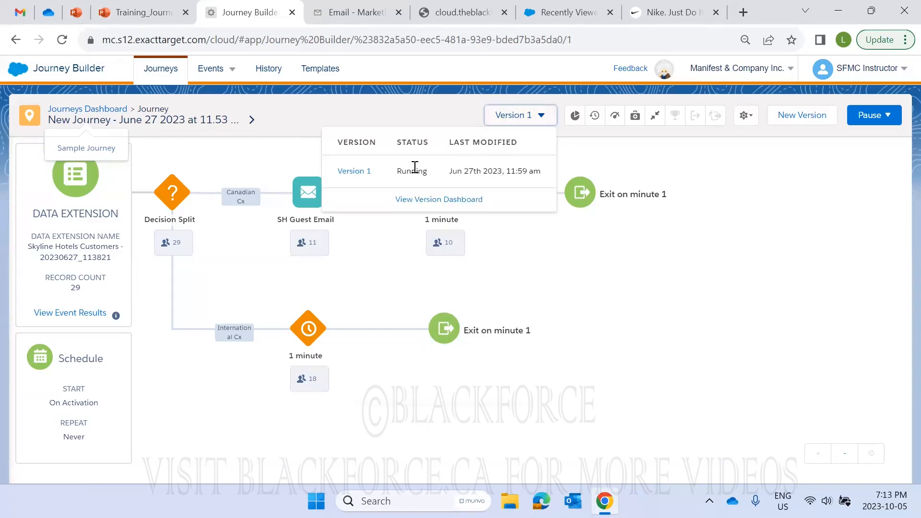
{"action": "left_click", "coordinate": [252, 166]}
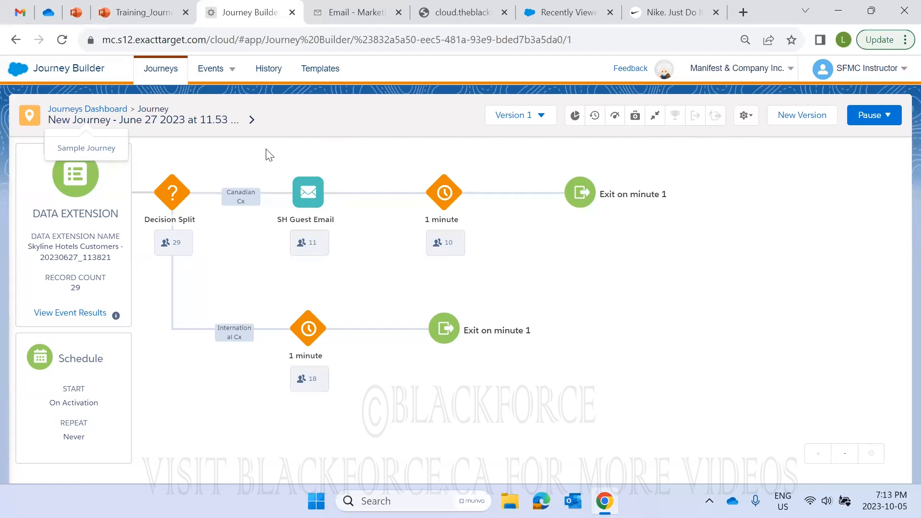
{"action": "left_click", "coordinate": [521, 123]}
{"action": "left_click_drag", "start_coordinate": [378, 173], "coordinate": [315, 170]}
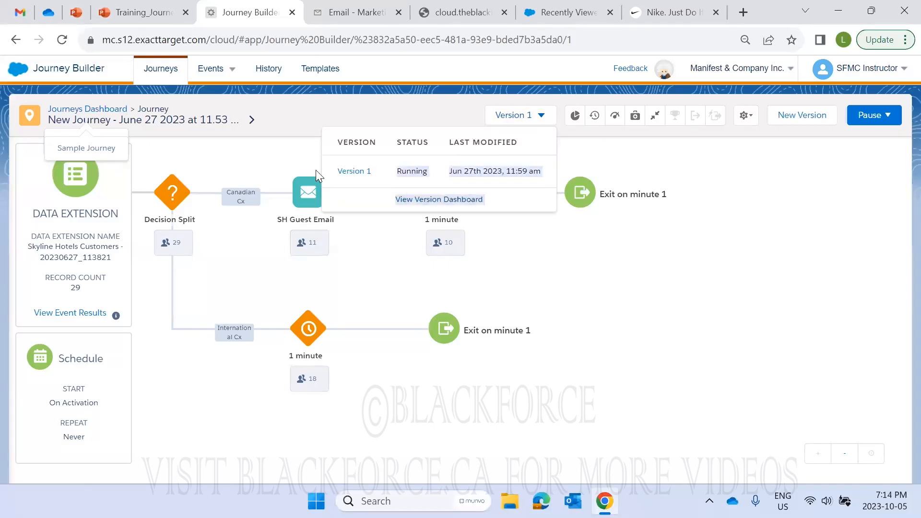
{"action": "left_click", "coordinate": [262, 166]}
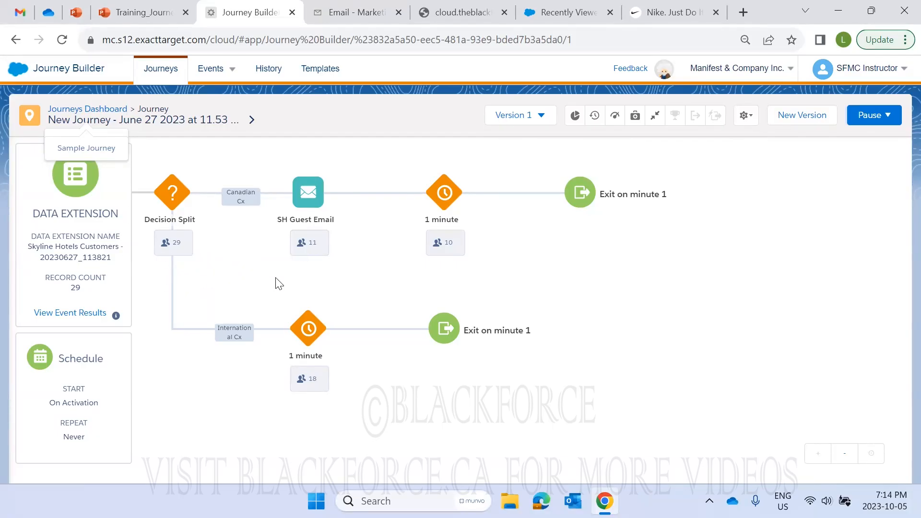
Return to the Journeys Dashboard, find the March 14 2023 journey in the list and open it
{"action": "left_click", "coordinate": [100, 111]}
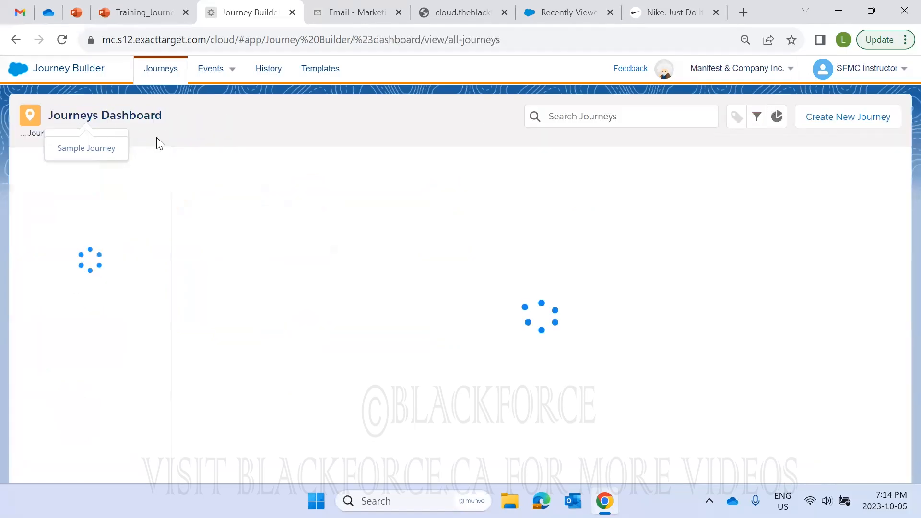
{"action": "scroll", "coordinate": [393, 335], "scroll_direction": "down", "scroll_amount": 20}
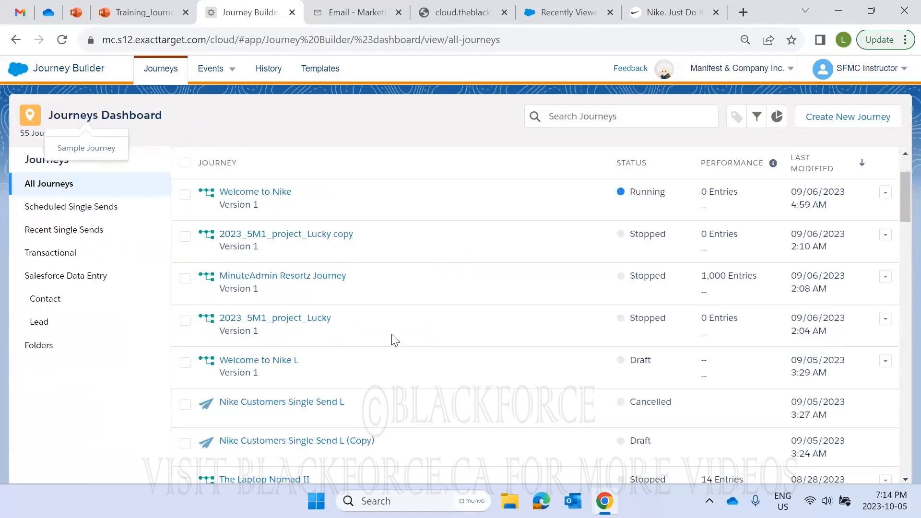
{"action": "scroll", "coordinate": [390, 336], "scroll_direction": "down", "scroll_amount": 6}
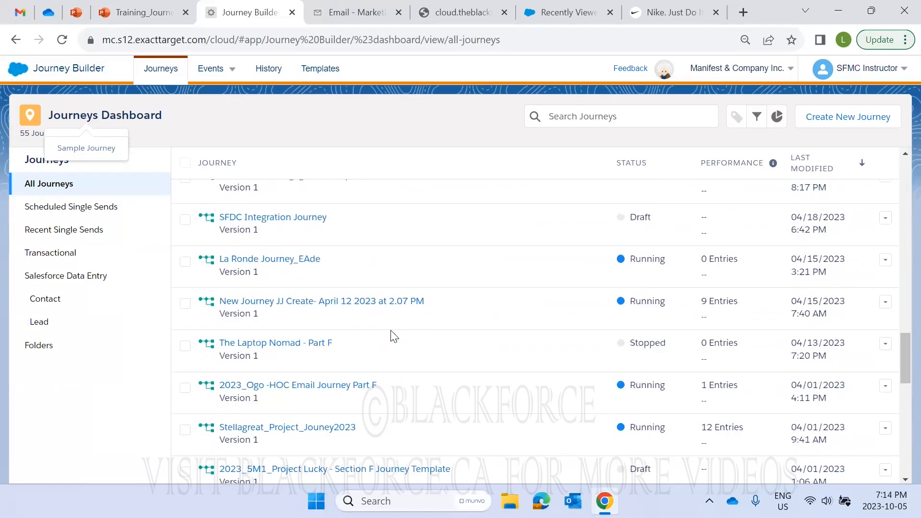
{"action": "scroll", "coordinate": [395, 336], "scroll_direction": "down", "scroll_amount": 15}
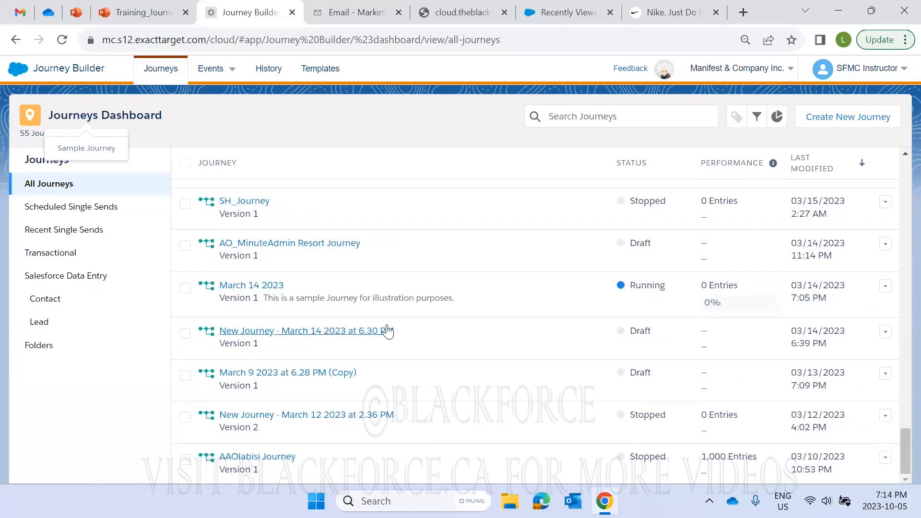
{"action": "left_click", "coordinate": [259, 288]}
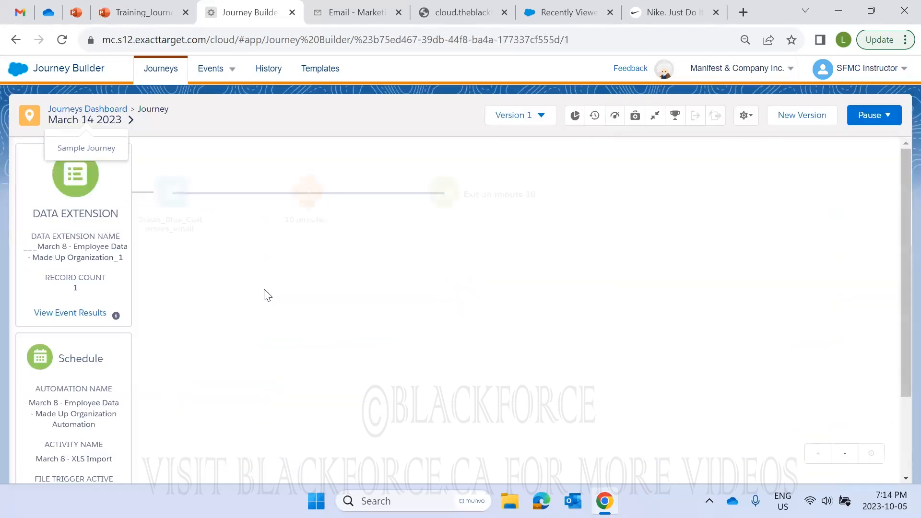
Go back to the Journeys Dashboard, read the description of the March 14 2023 journey and reopen that journey
{"action": "left_click", "coordinate": [72, 111]}
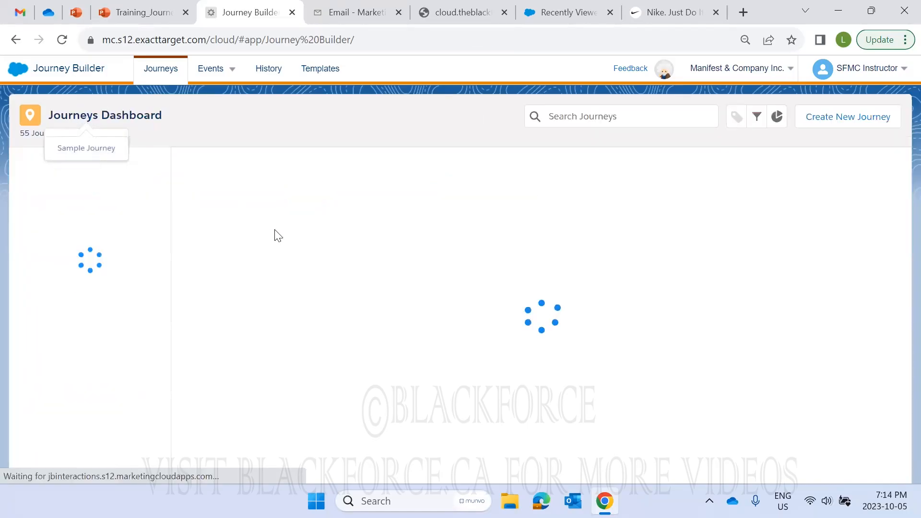
{"action": "scroll", "coordinate": [367, 311], "scroll_direction": "down", "scroll_amount": 20}
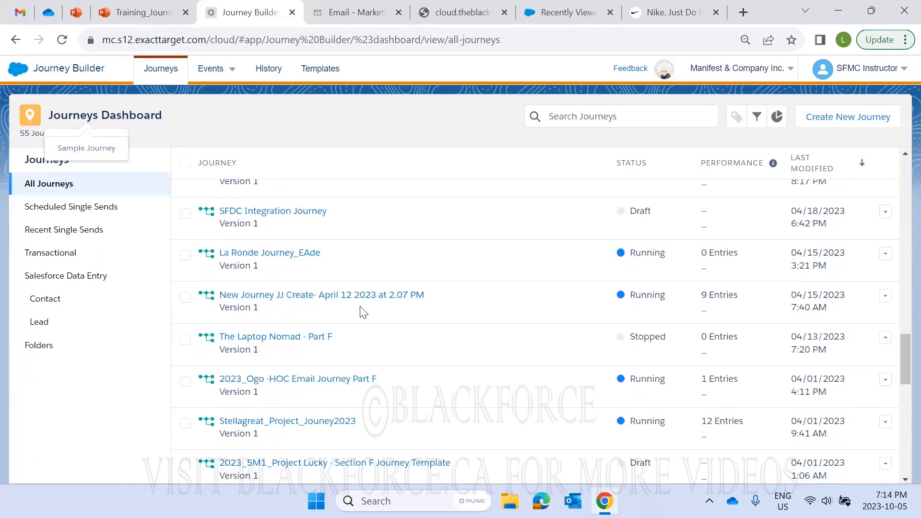
{"action": "scroll", "coordinate": [363, 312], "scroll_direction": "down", "scroll_amount": 20}
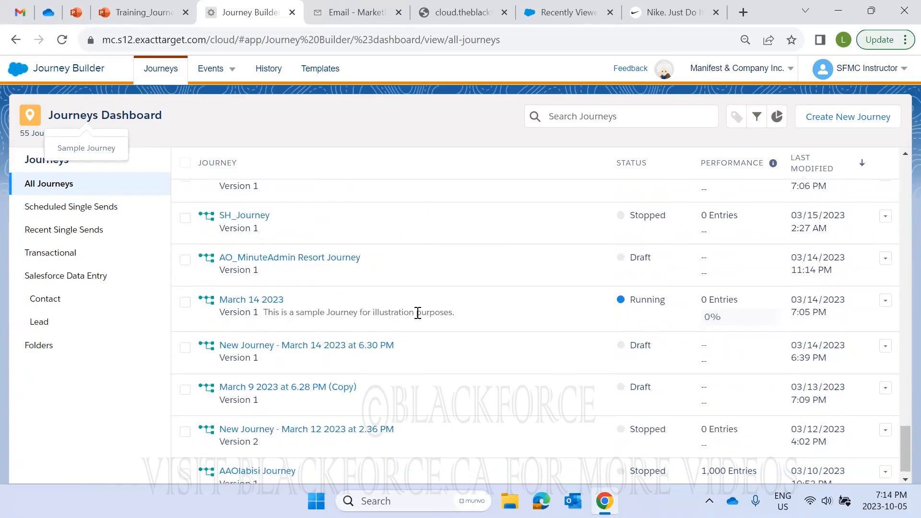
{"action": "left_click_drag", "start_coordinate": [415, 312], "coordinate": [316, 304]}
{"action": "left_click", "coordinate": [280, 300]}
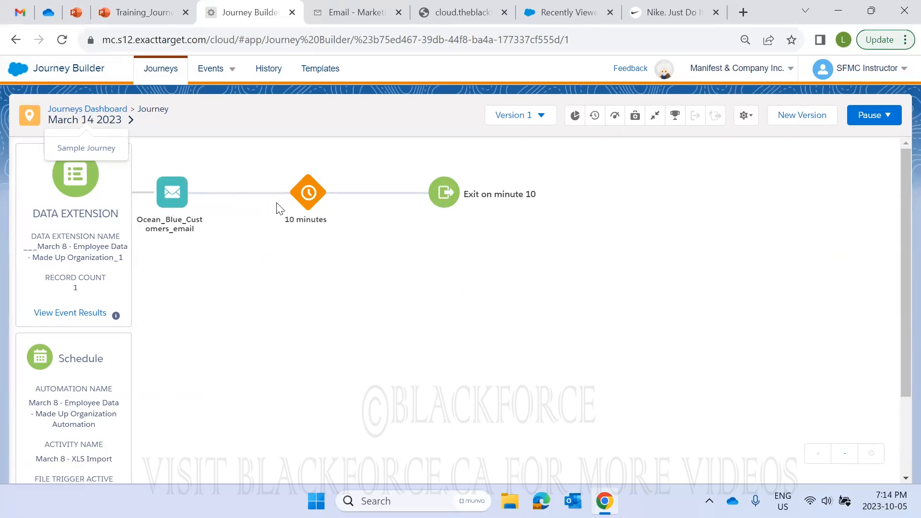
Check the version list of the March 14 2023 journey and create a new version of it
{"action": "left_click", "coordinate": [542, 120]}
{"action": "left_click", "coordinate": [589, 140]}
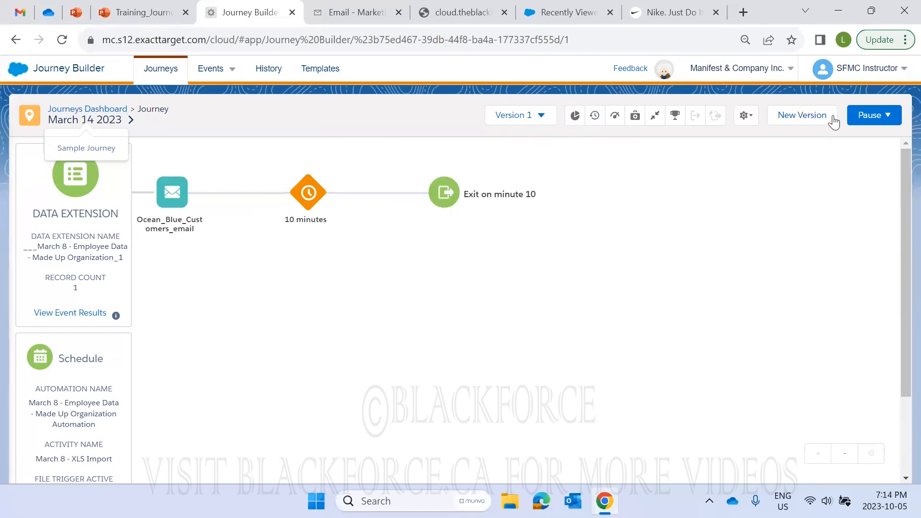
{"action": "left_click", "coordinate": [807, 121]}
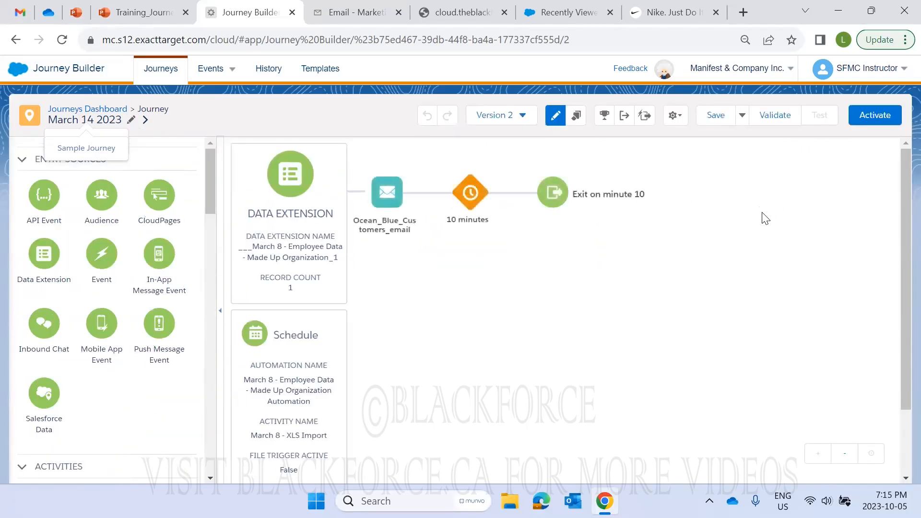
Compare the status and last modified date of Version 2 and Version 1 in the journey's version list
{"action": "left_click", "coordinate": [498, 115]}
{"action": "left_click_drag", "start_coordinate": [399, 172], "coordinate": [383, 173]}
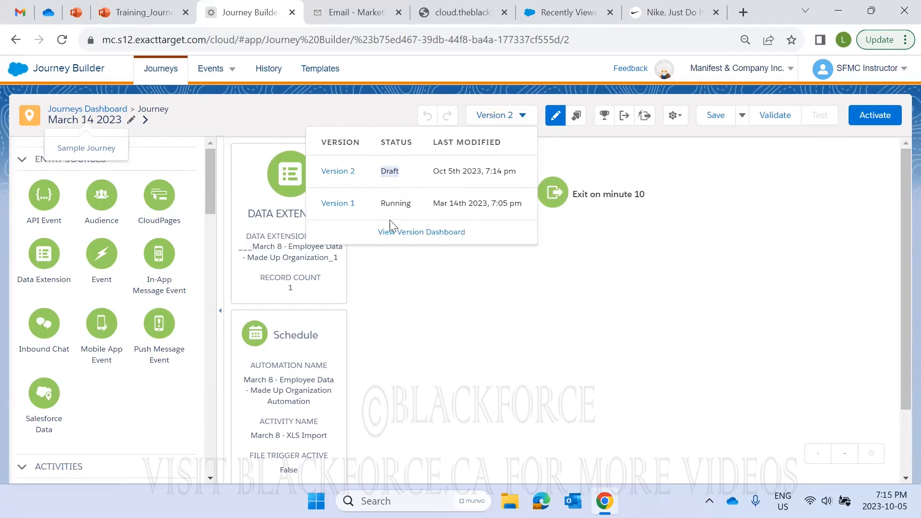
{"action": "left_click_drag", "start_coordinate": [367, 206], "coordinate": [319, 207]}
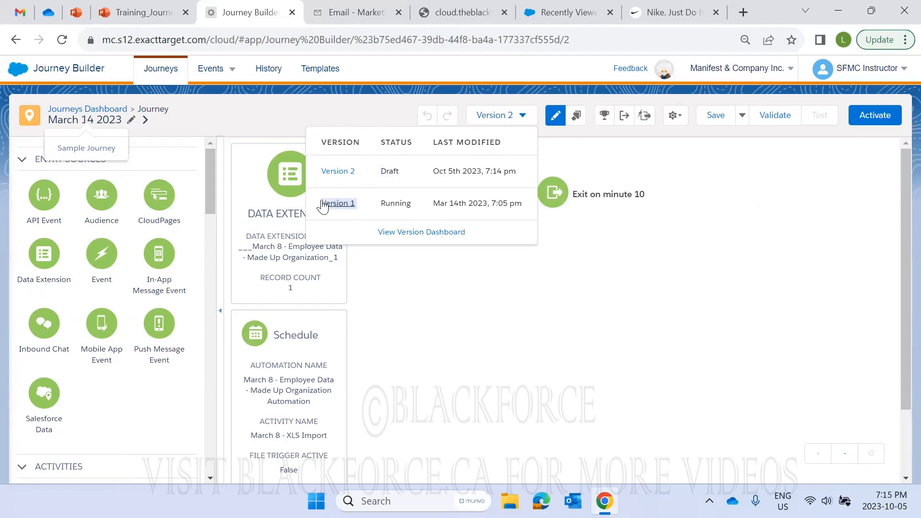
{"action": "left_click", "coordinate": [569, 272]}
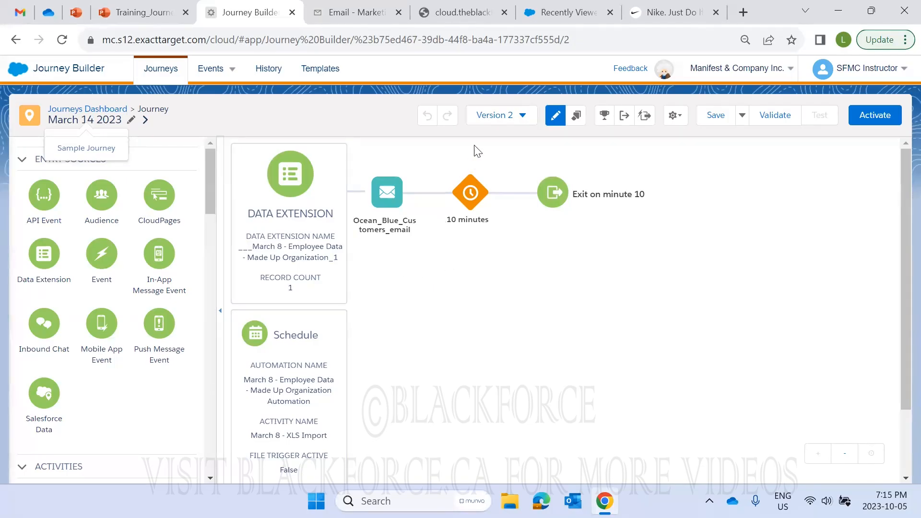
{"action": "left_click", "coordinate": [504, 116]}
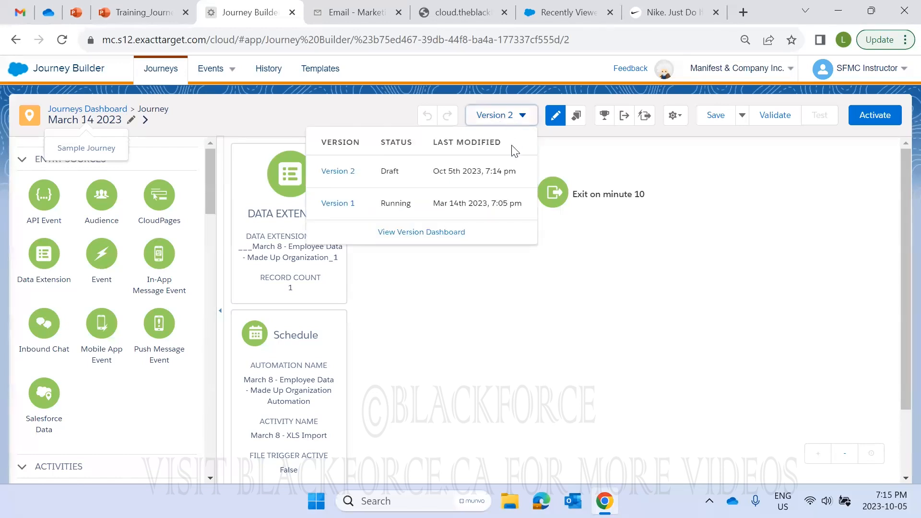
{"action": "left_click_drag", "start_coordinate": [363, 182], "coordinate": [321, 179]}
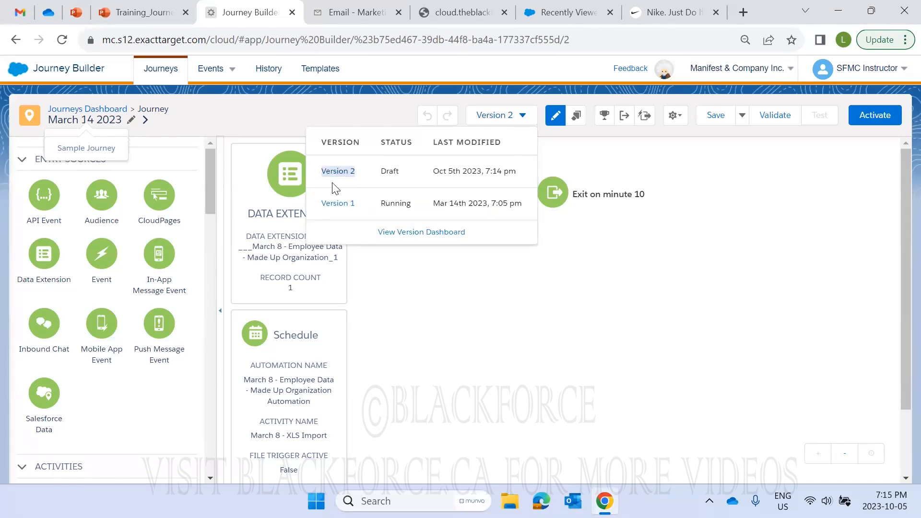
{"action": "left_click", "coordinate": [440, 297]}
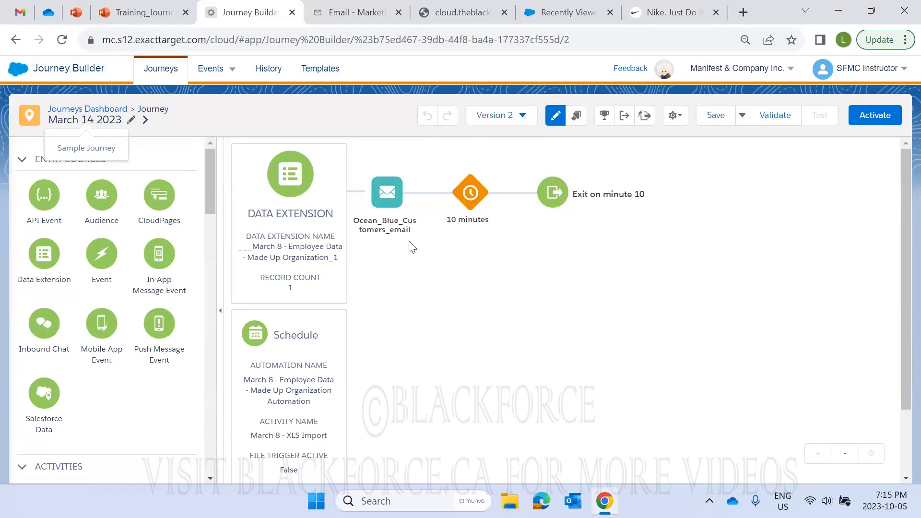
Add an Email activity after the 10-minute wait in Version 2 and open its configuration
{"action": "scroll", "coordinate": [102, 301], "scroll_direction": "down", "scroll_amount": 5}
{"action": "left_click_drag", "start_coordinate": [49, 188], "coordinate": [506, 206]}
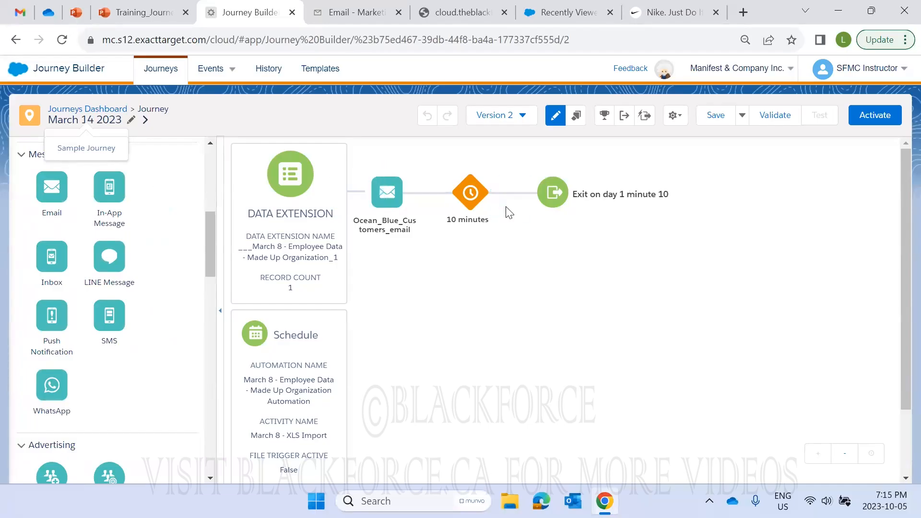
{"action": "left_click", "coordinate": [554, 192]}
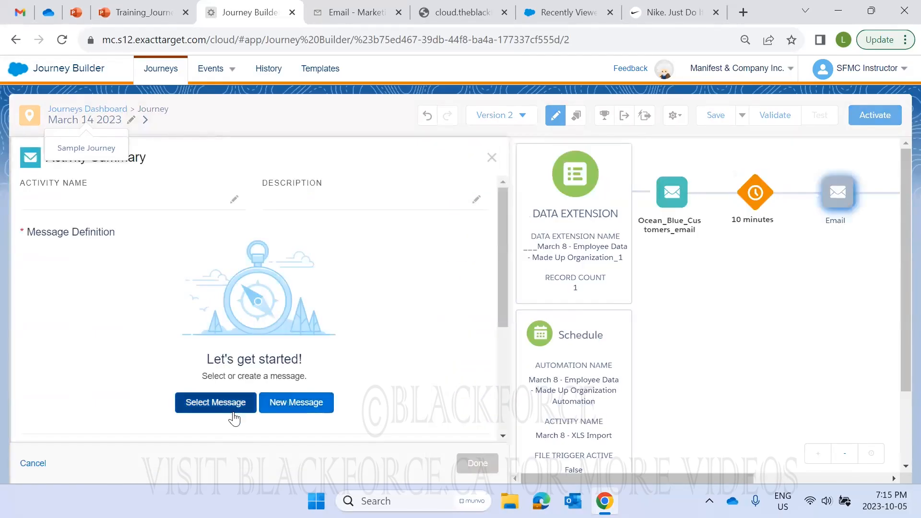
Assign Sept. 21 Email Message - V2 from the Fall 2023 folder to the new Email activity and confirm its setup
{"action": "left_click", "coordinate": [233, 410]}
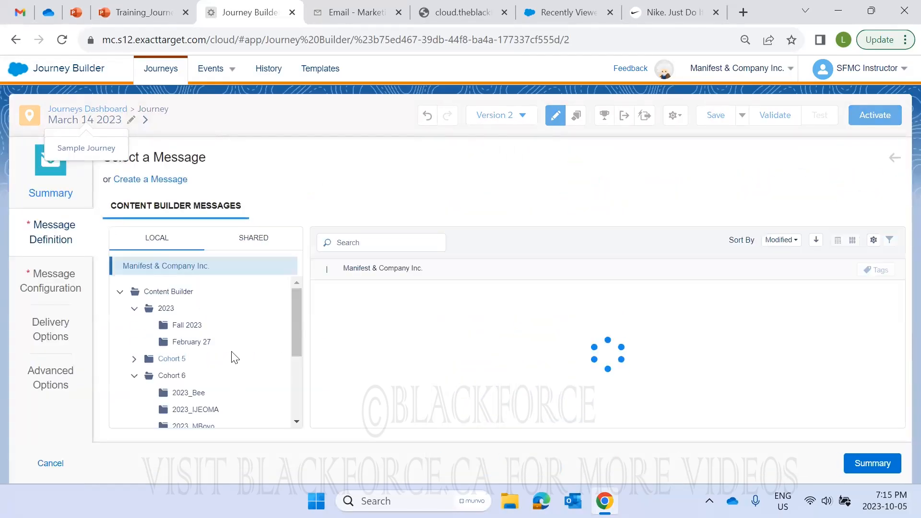
{"action": "left_click", "coordinate": [190, 327]}
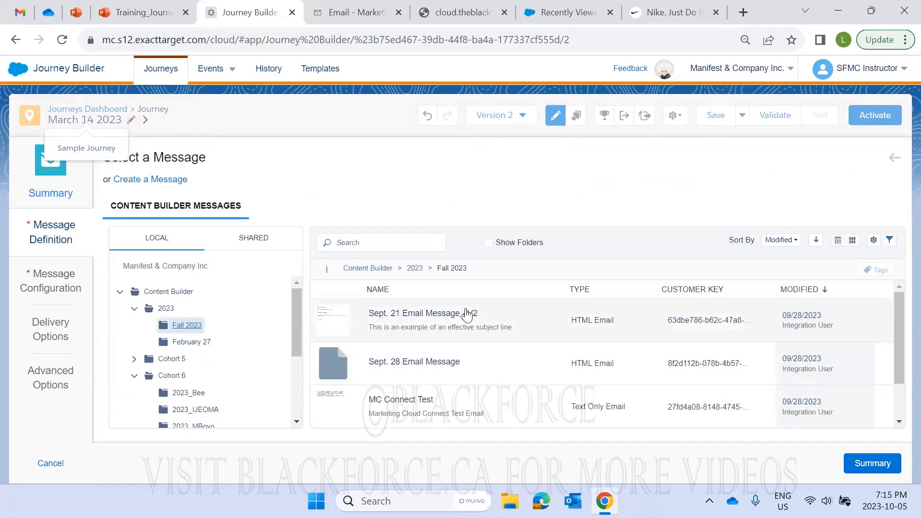
{"action": "left_click", "coordinate": [466, 315]}
{"action": "left_click", "coordinate": [870, 461]}
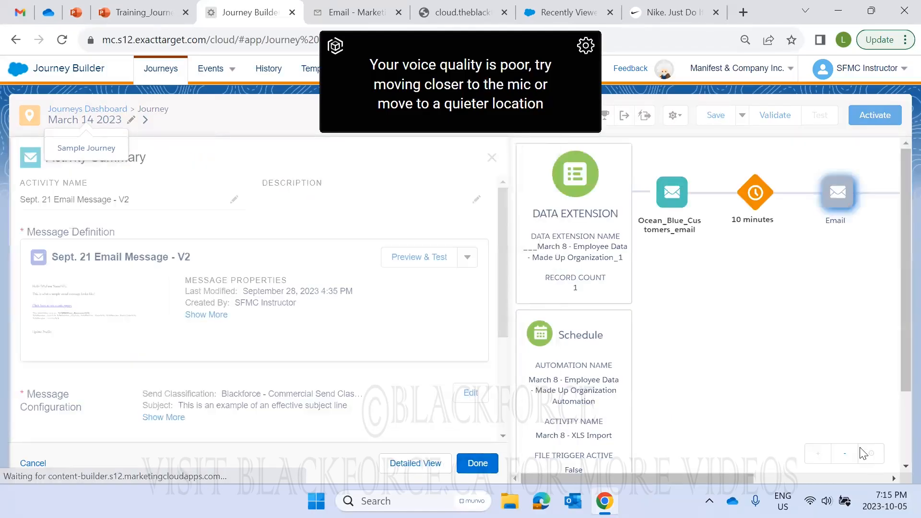
{"action": "left_click", "coordinate": [477, 462]}
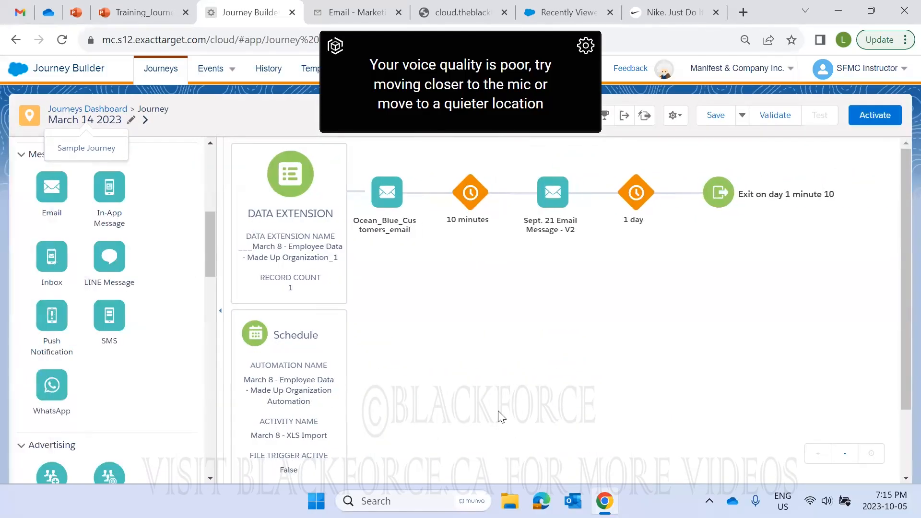
Save Version 2 of the March 14 2023 journey and open the version list
{"action": "left_click", "coordinate": [710, 115]}
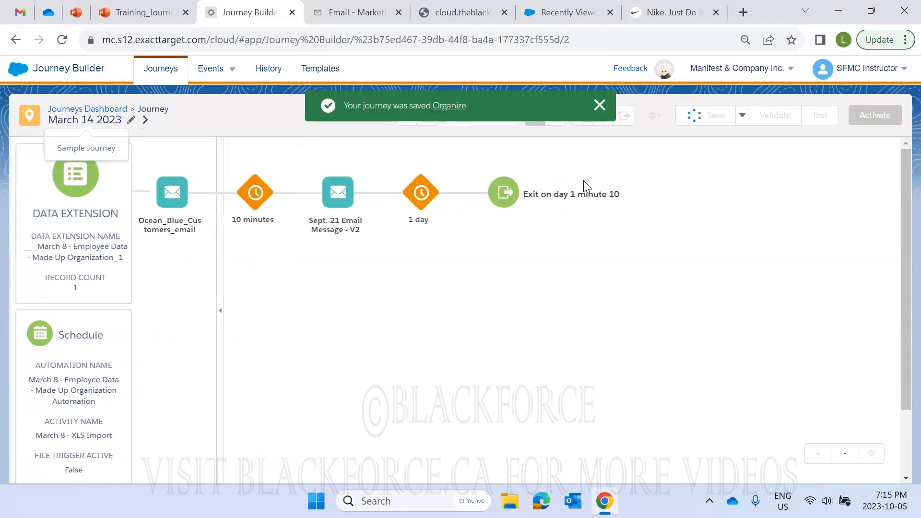
{"action": "left_click", "coordinate": [600, 106]}
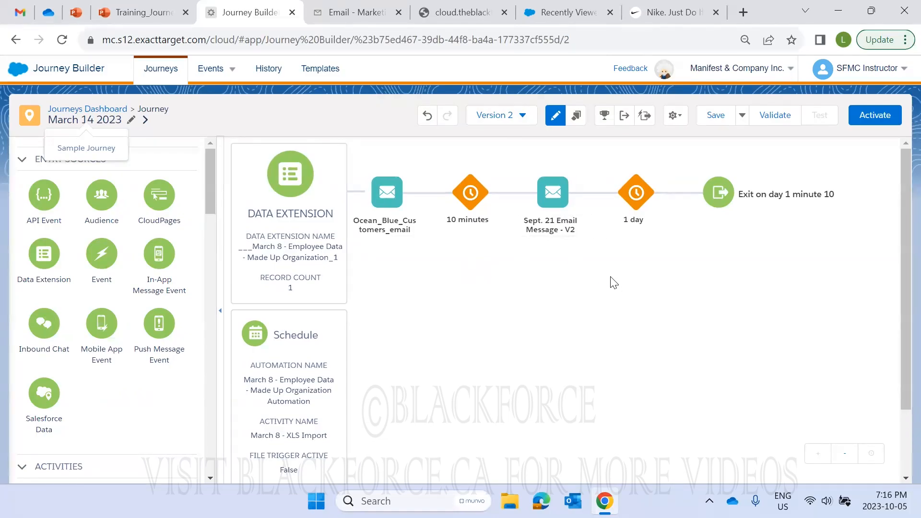
{"action": "left_click", "coordinate": [511, 116]}
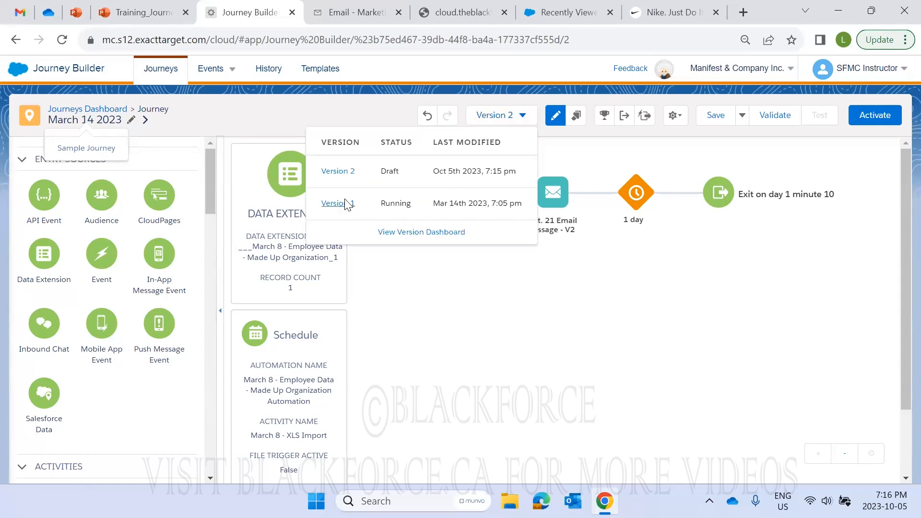
Open Version 1 of the March 14 2023 journey and check Version 2's status in the version list
{"action": "left_click", "coordinate": [346, 203]}
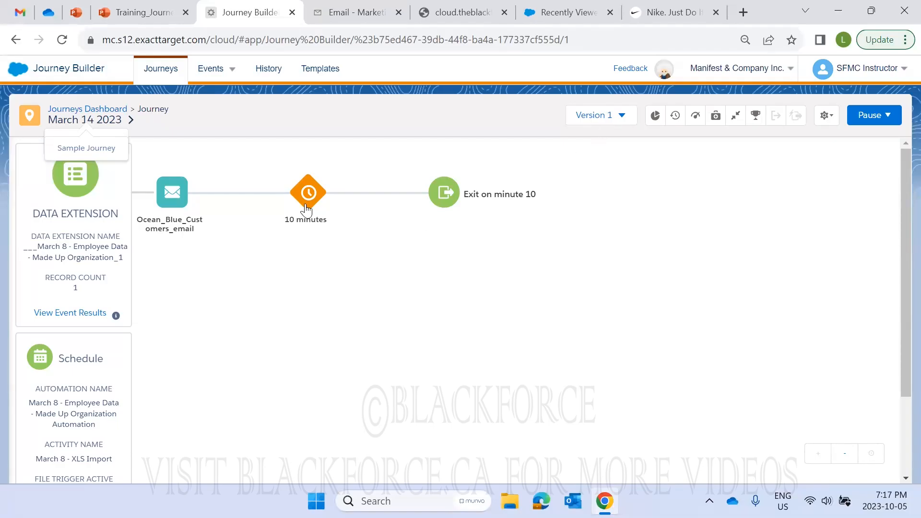
{"action": "left_click", "coordinate": [602, 123]}
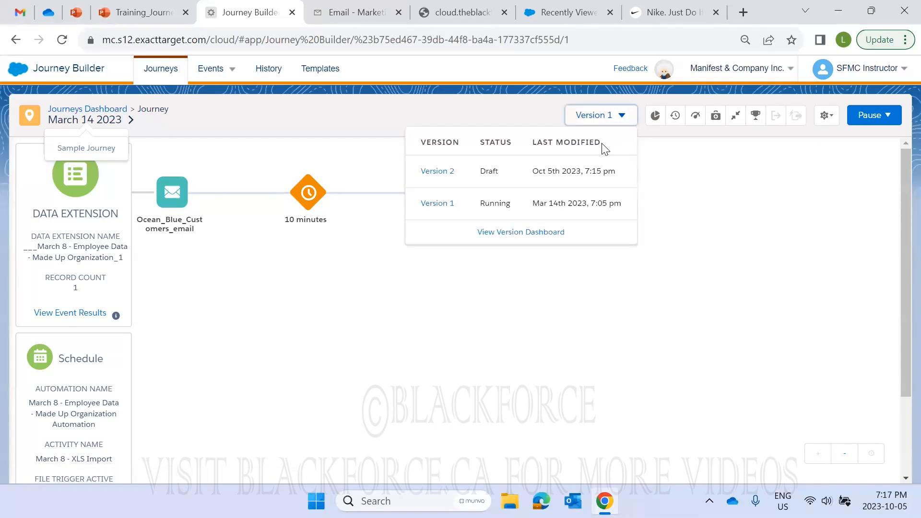
{"action": "left_click_drag", "start_coordinate": [506, 176], "coordinate": [405, 171]}
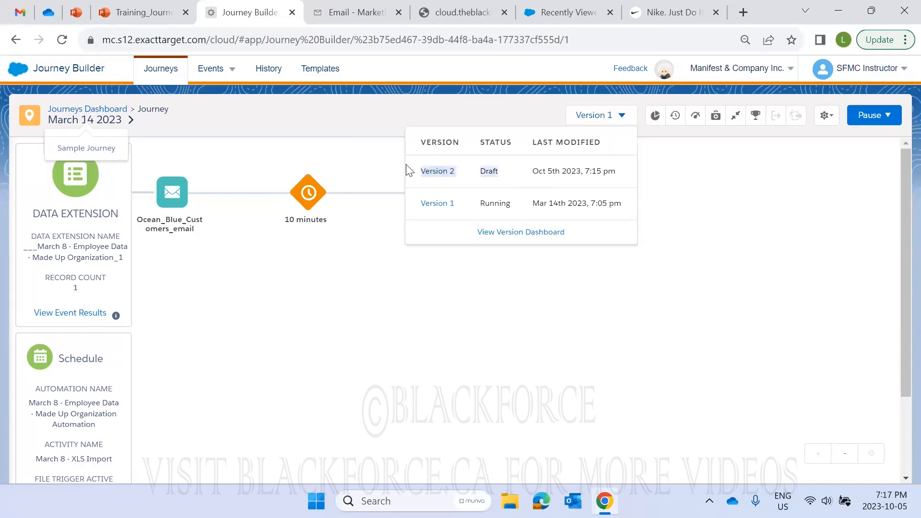
{"action": "left_click", "coordinate": [350, 152]}
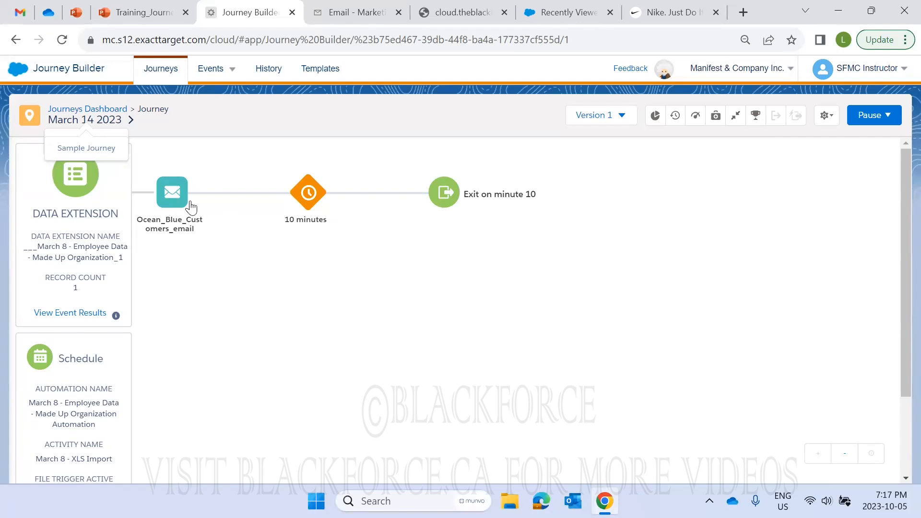
Review the pause and stop options for Version 1 and look up Version 2 in the version list
{"action": "left_click", "coordinate": [888, 117]}
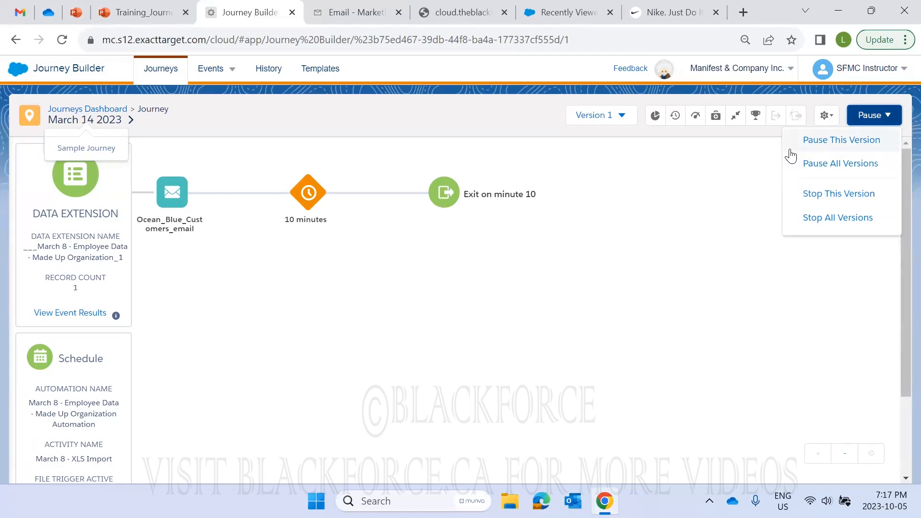
{"action": "left_click", "coordinate": [583, 124]}
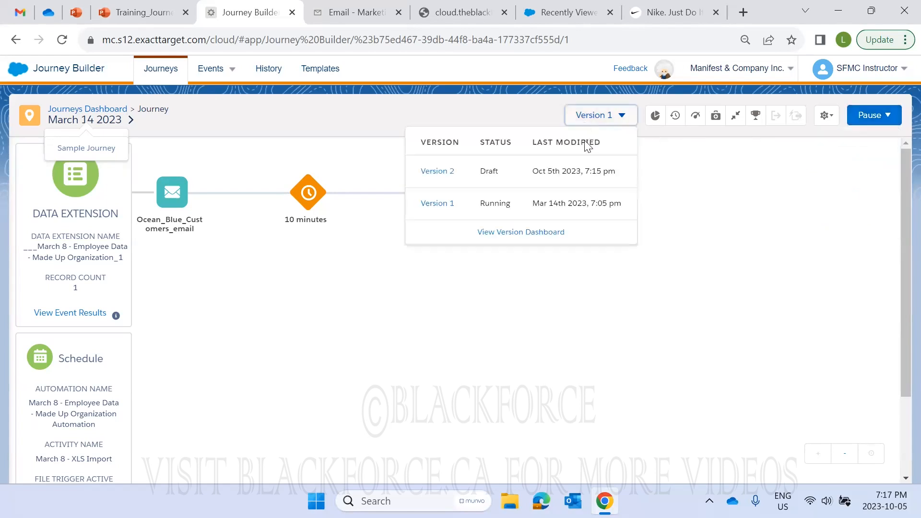
{"action": "left_click_drag", "start_coordinate": [455, 173], "coordinate": [421, 174]}
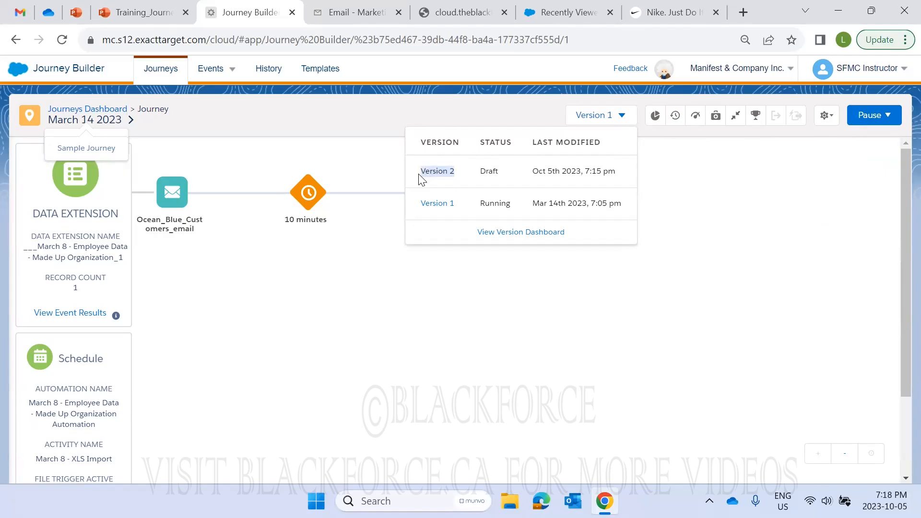
{"action": "left_click", "coordinate": [485, 180]}
{"action": "left_click", "coordinate": [798, 193]}
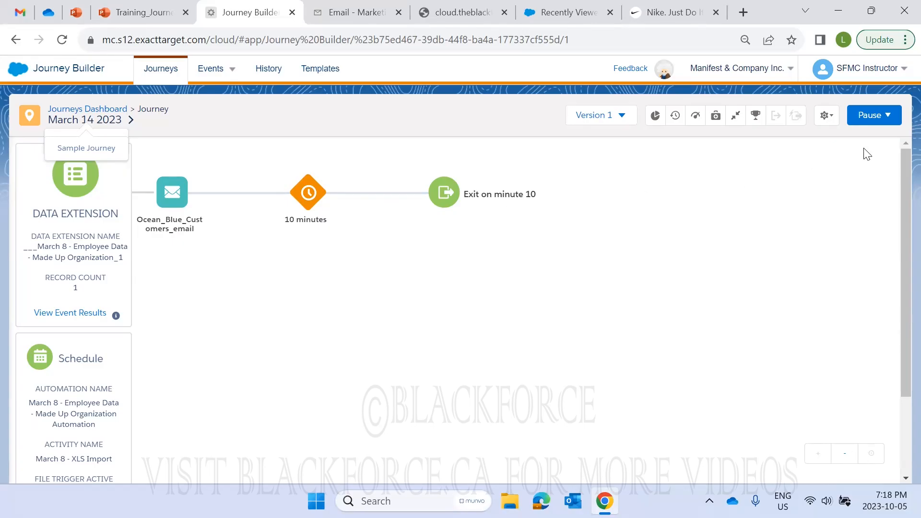
{"action": "left_click", "coordinate": [876, 126]}
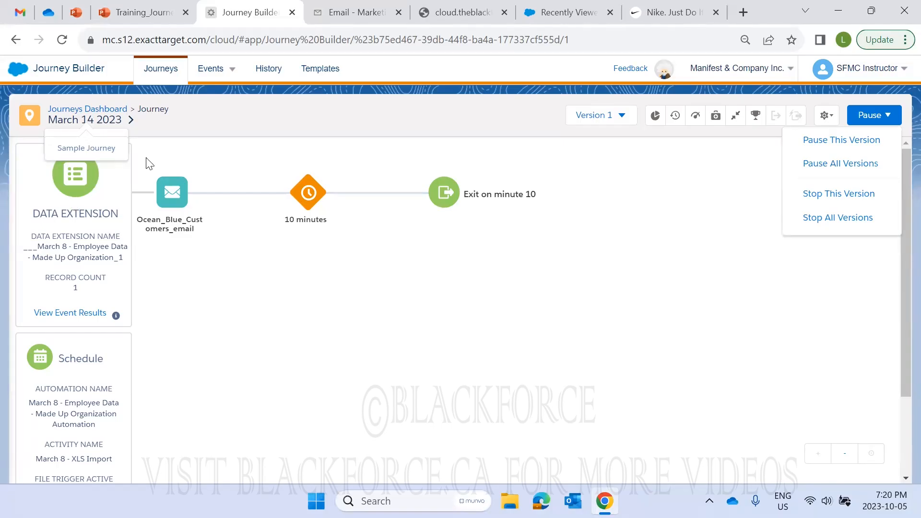
{"action": "left_click", "coordinate": [210, 147]}
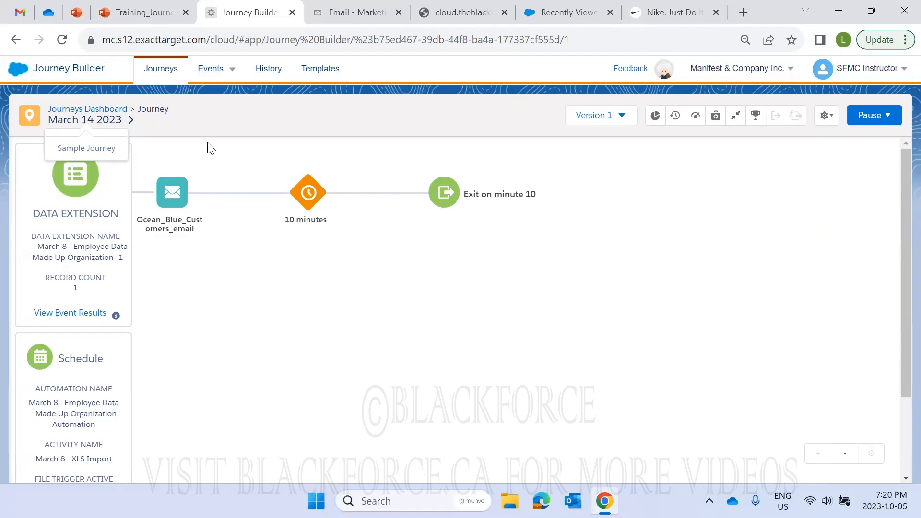
Switch to Salesforce Sales to view the recently viewed Leads, and return to the journey in Journey Builder
{"action": "left_click", "coordinate": [559, 11]}
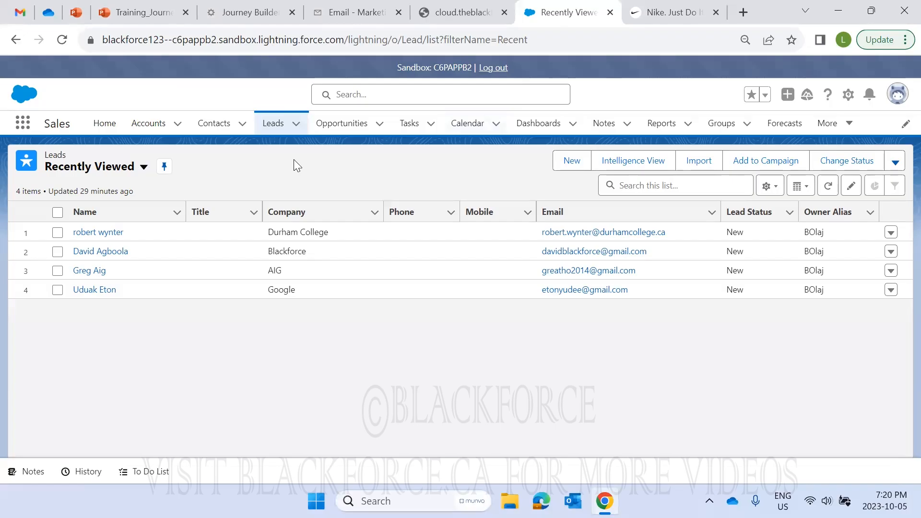
{"action": "left_click", "coordinate": [257, 11]}
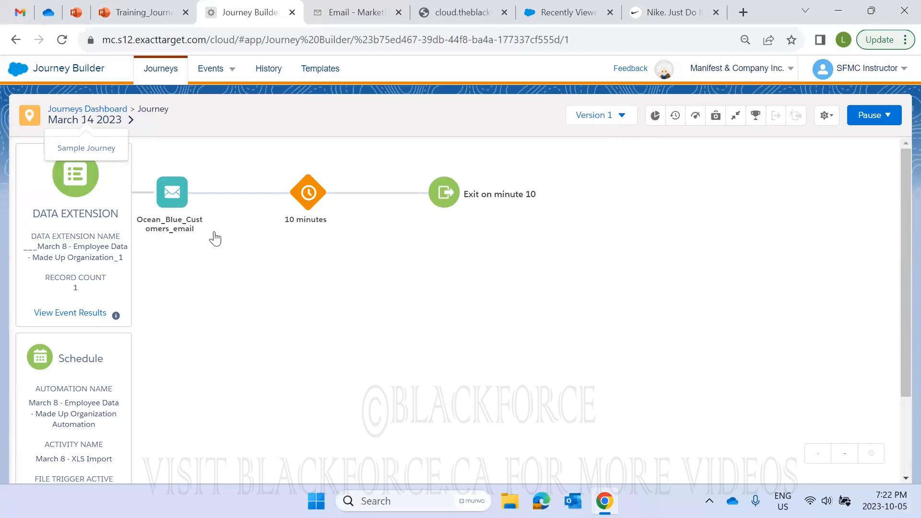
Compare the activity flows of Version 2 and Version 1, finishing with Version 2 open
{"action": "left_click", "coordinate": [620, 116]}
{"action": "left_click", "coordinate": [436, 172]}
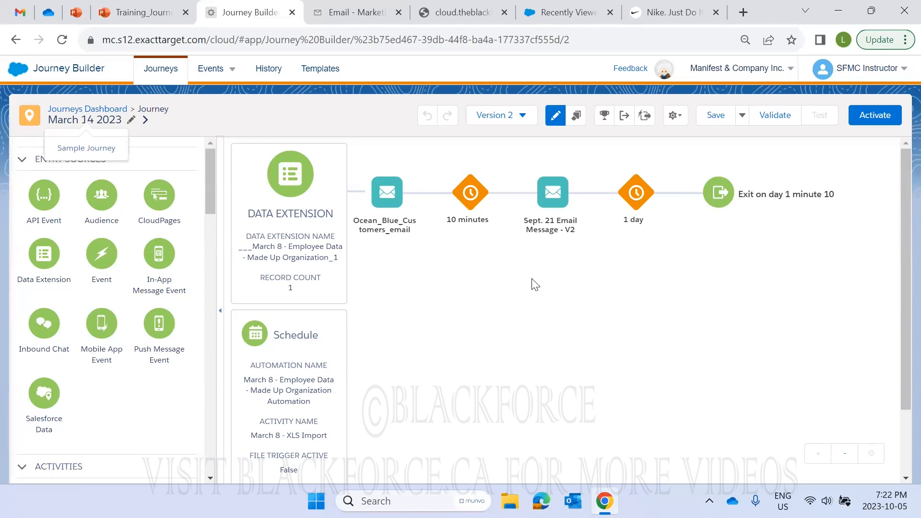
{"action": "left_click", "coordinate": [517, 121]}
{"action": "left_click", "coordinate": [341, 204]}
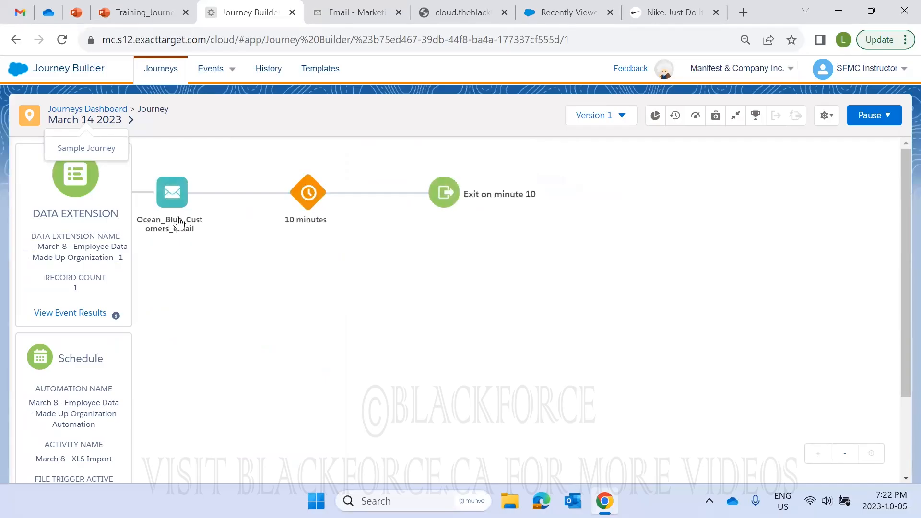
{"action": "left_click", "coordinate": [582, 117]}
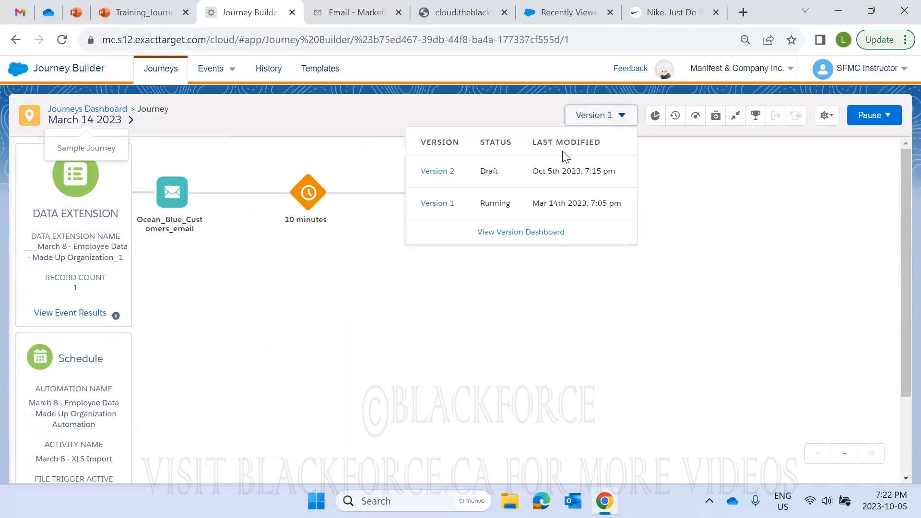
{"action": "left_click", "coordinate": [437, 172]}
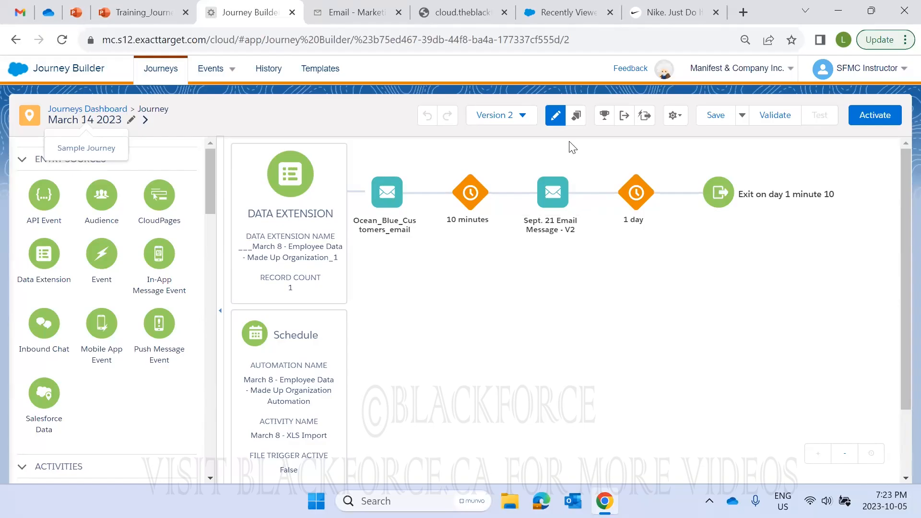
Expand Version 2's journey details and inspect the editable name and description without changing them
{"action": "mouse_move", "coordinate": [383, 225]}
{"action": "left_click", "coordinate": [145, 120]}
{"action": "left_click", "coordinate": [175, 152]}
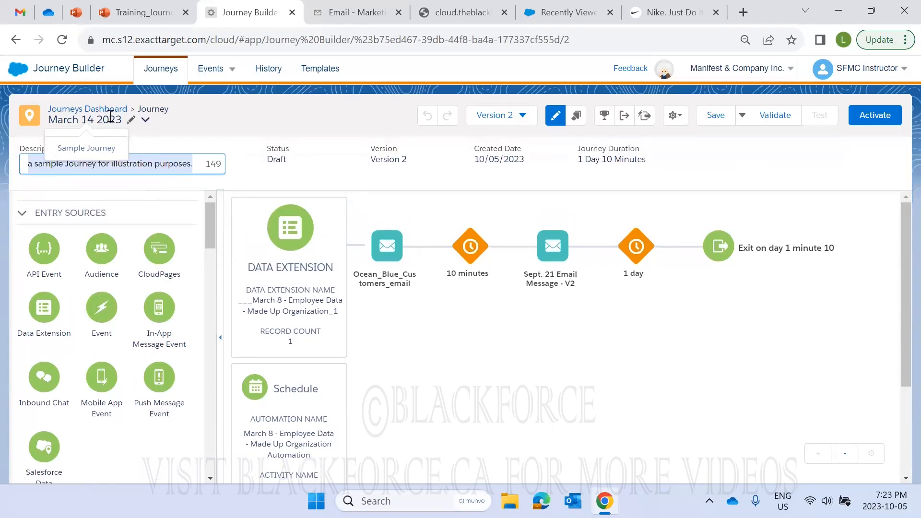
{"action": "left_click", "coordinate": [129, 119]}
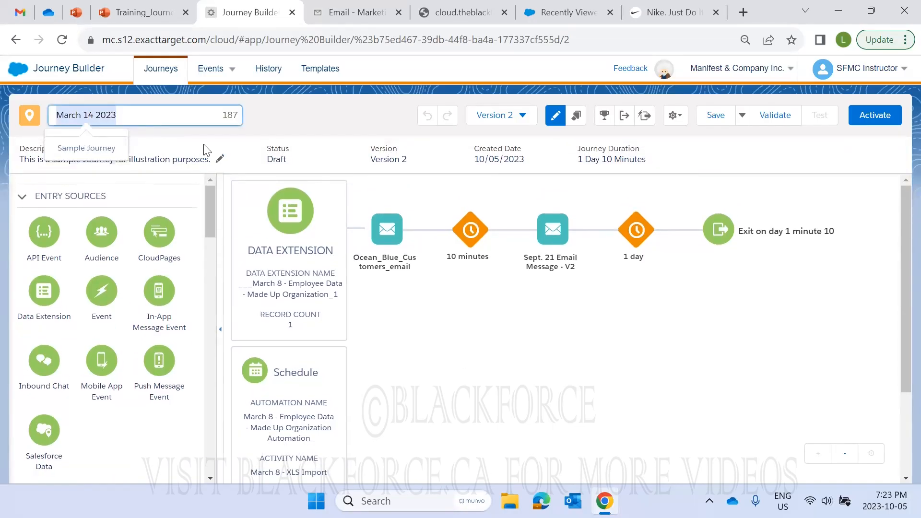
{"action": "left_click", "coordinate": [218, 159]}
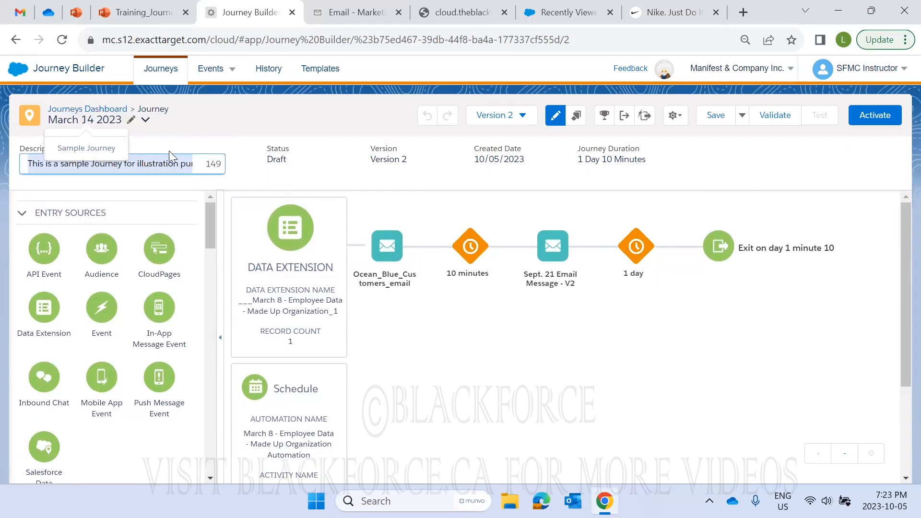
{"action": "left_click", "coordinate": [147, 123]}
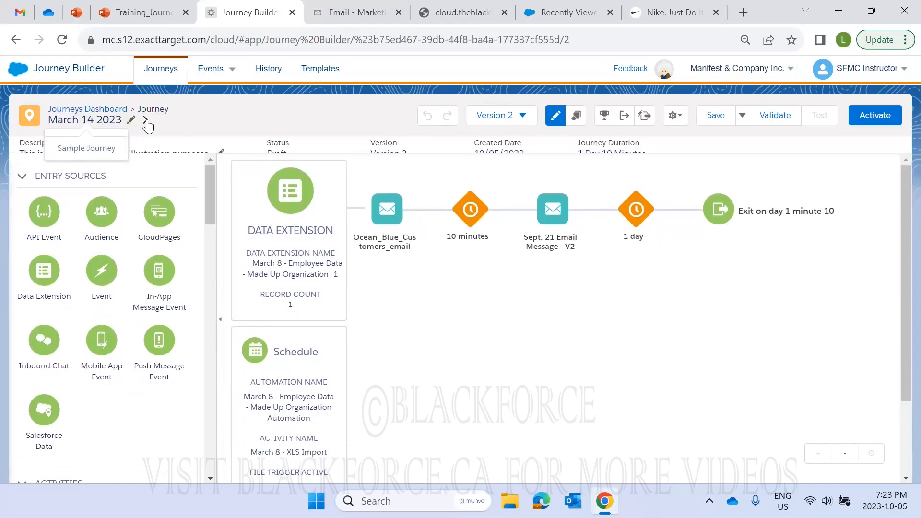
{"action": "left_click", "coordinate": [149, 128]}
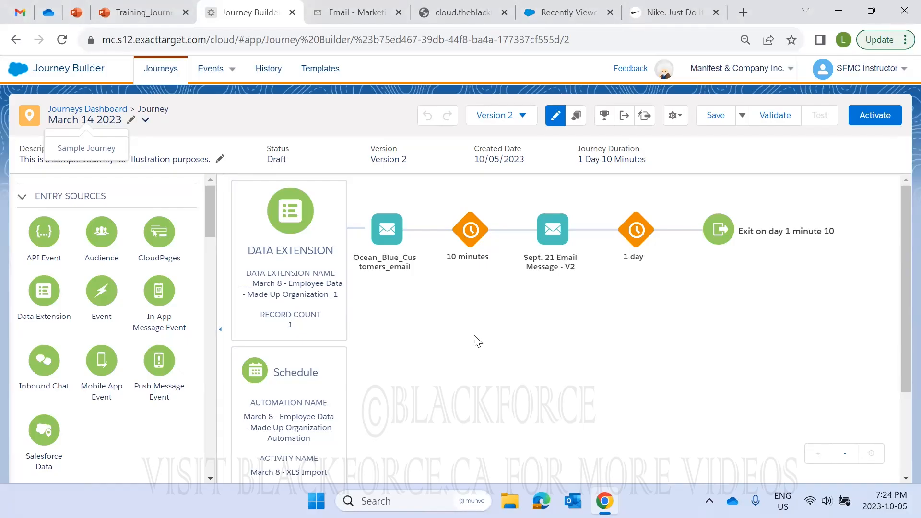
Open Version 1, compare the statuses of both versions in the version list, and return to Version 2
{"action": "left_click", "coordinate": [498, 117]}
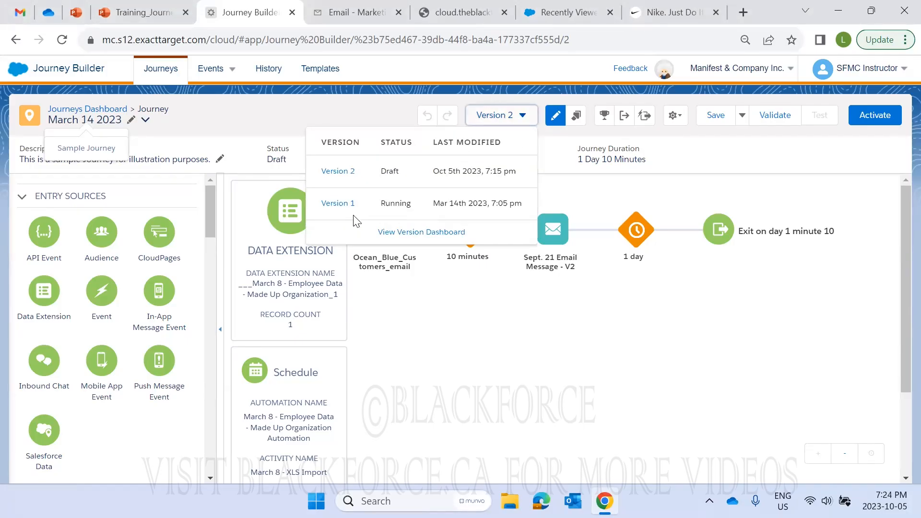
{"action": "left_click", "coordinate": [340, 204]}
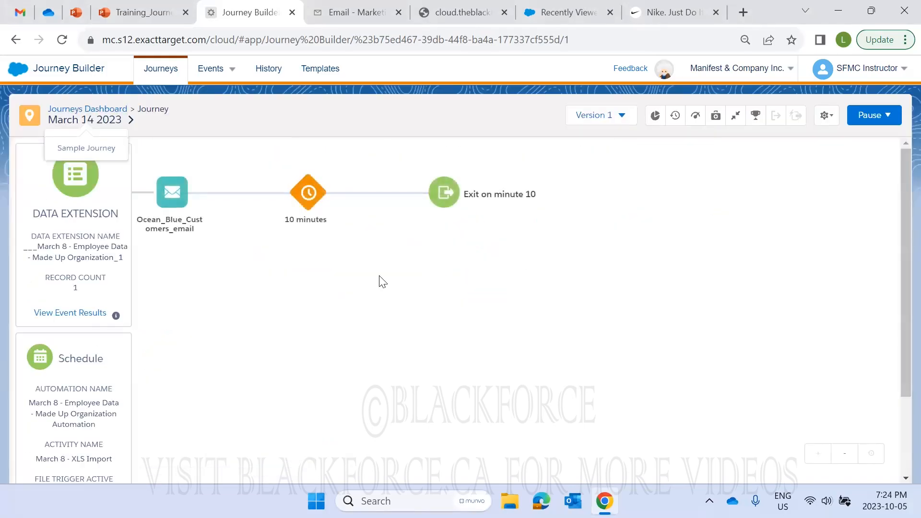
{"action": "left_click", "coordinate": [591, 123]}
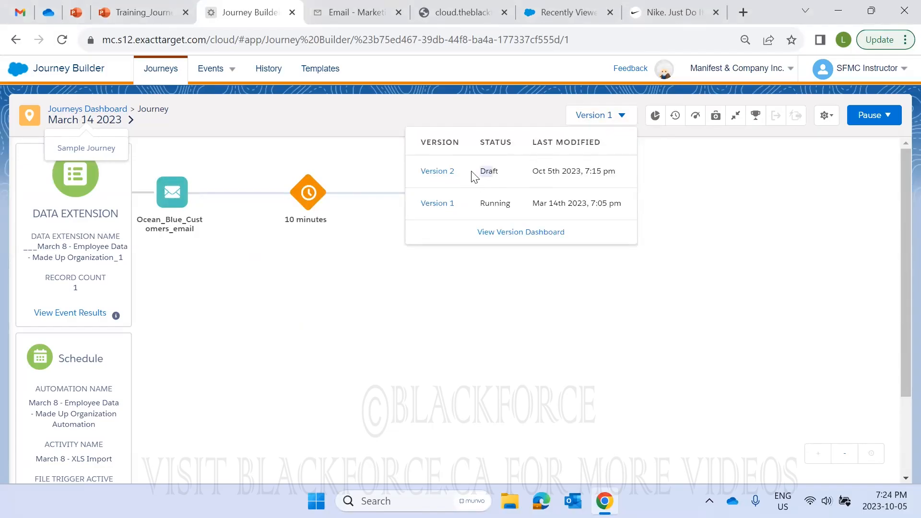
{"action": "left_click_drag", "start_coordinate": [507, 180], "coordinate": [473, 179]}
{"action": "left_click", "coordinate": [506, 205]}
{"action": "left_click_drag", "start_coordinate": [506, 205], "coordinate": [414, 209]}
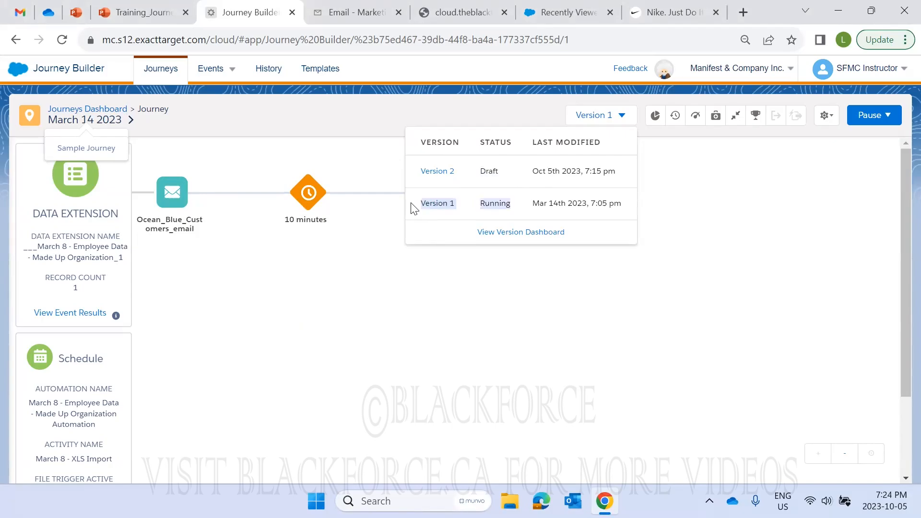
{"action": "left_click", "coordinate": [503, 165]}
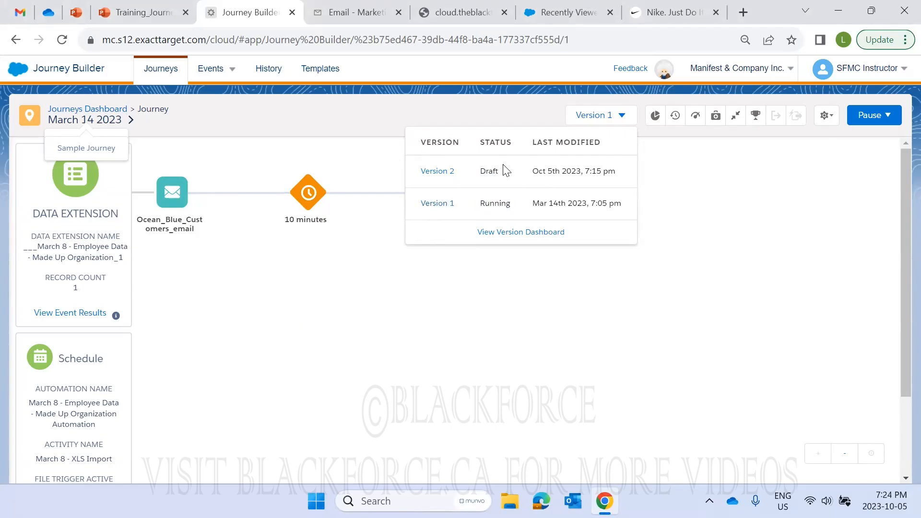
{"action": "left_click_drag", "start_coordinate": [499, 170], "coordinate": [447, 173]}
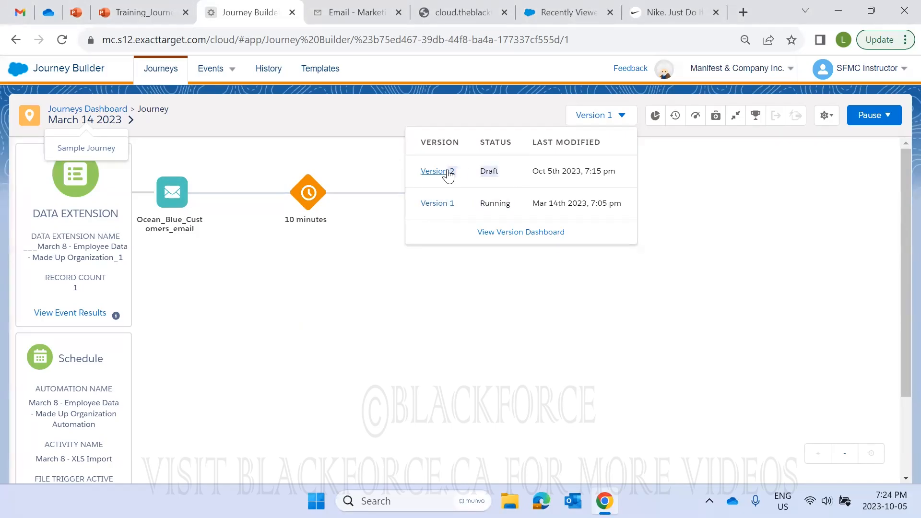
{"action": "left_click", "coordinate": [491, 171]}
{"action": "left_click", "coordinate": [438, 172]}
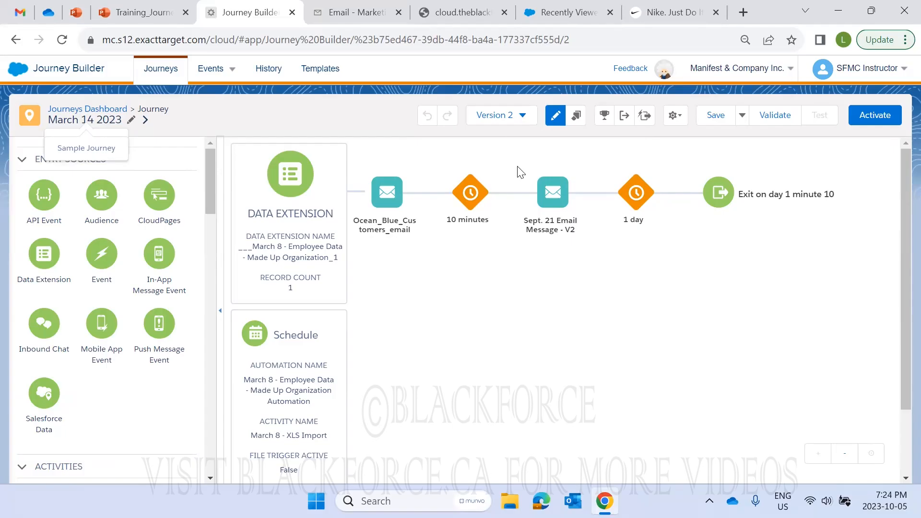
Alternate between Version 1 and Version 2 to contrast the running and draft journeys, ending on Version 2
{"action": "left_click", "coordinate": [512, 120]}
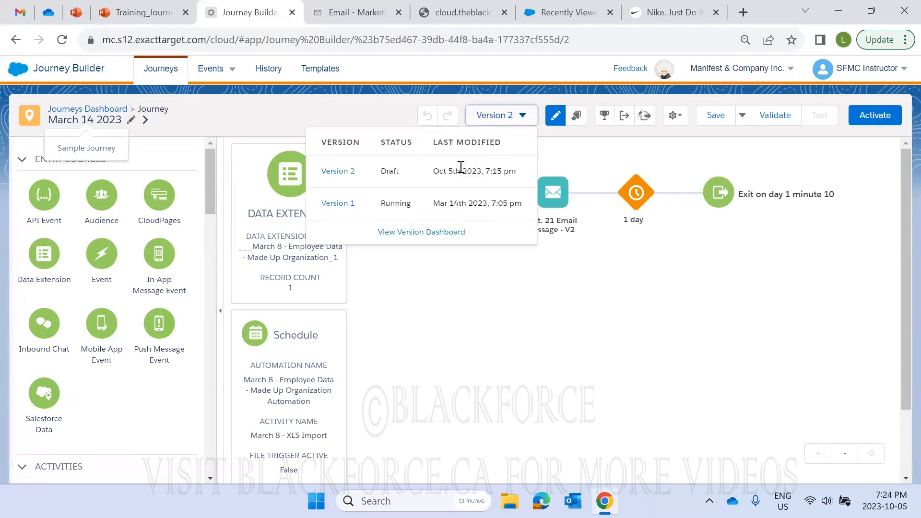
{"action": "left_click", "coordinate": [347, 205]}
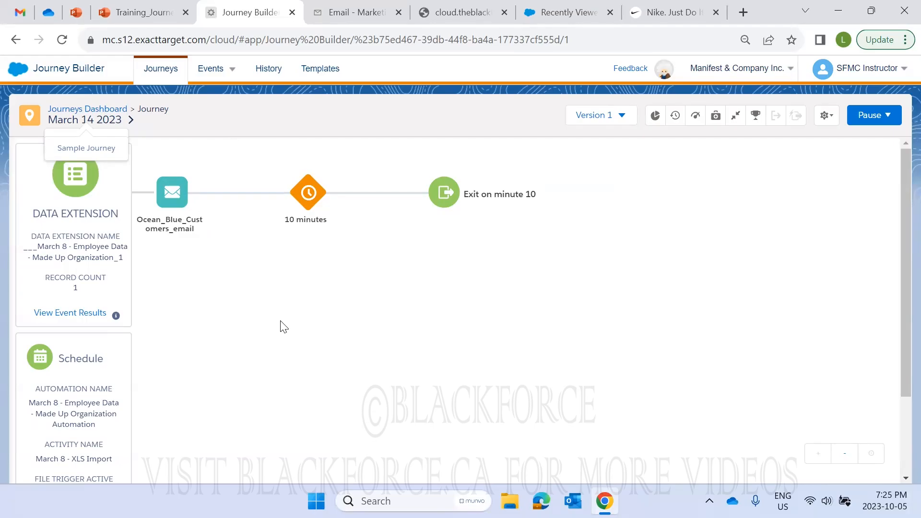
{"action": "left_click", "coordinate": [588, 125]}
{"action": "left_click", "coordinate": [449, 174]}
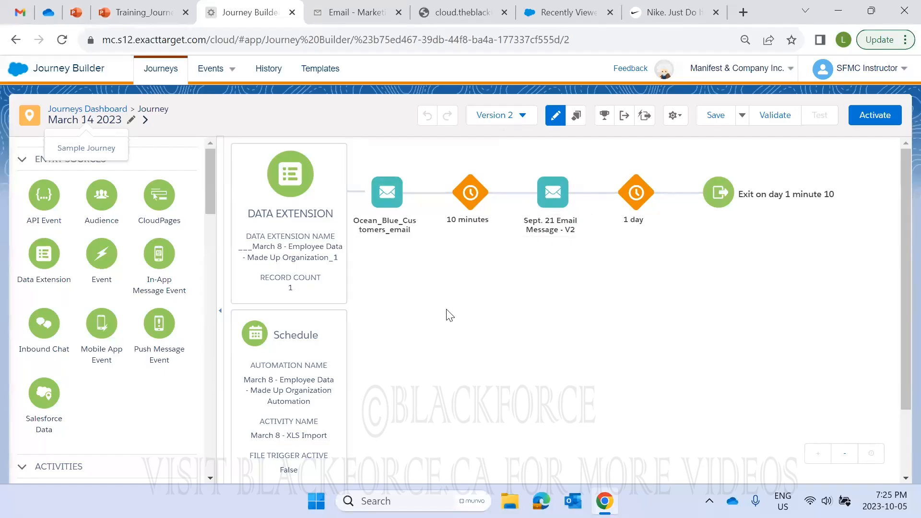
{"action": "left_click", "coordinate": [514, 115]}
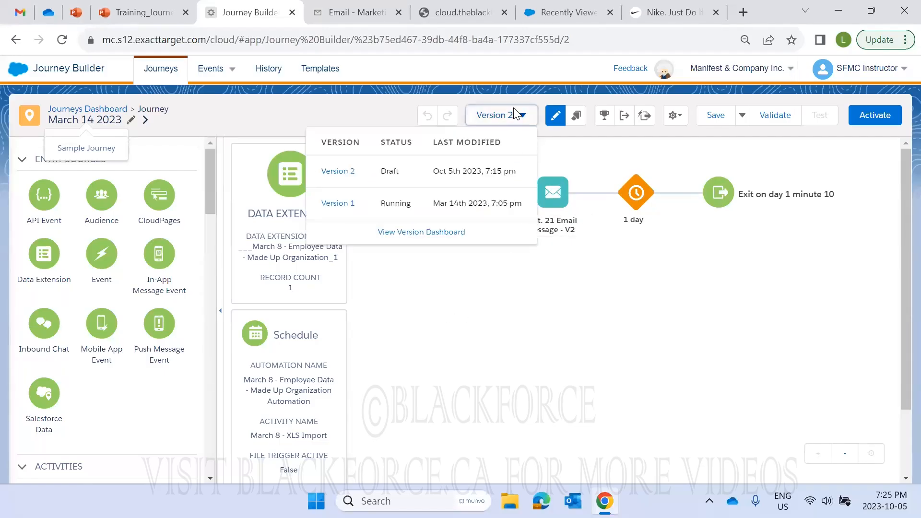
{"action": "left_click", "coordinate": [354, 203]}
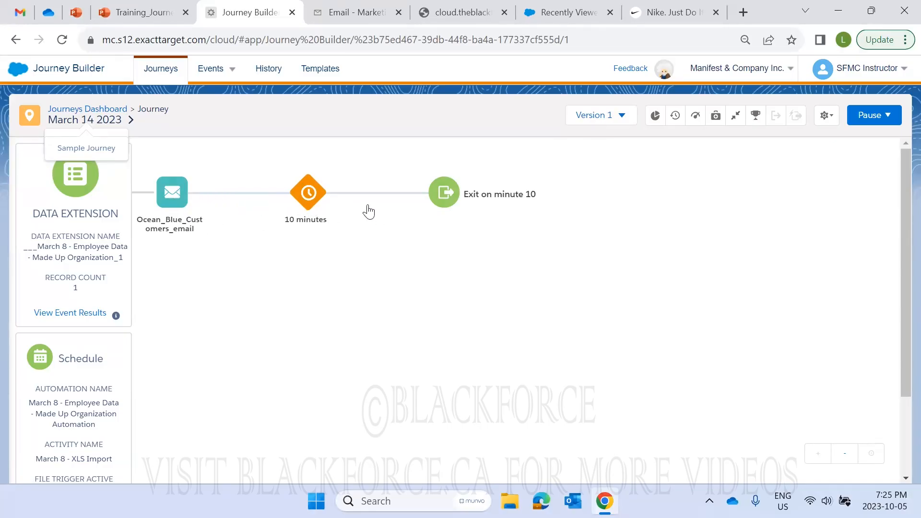
{"action": "left_click", "coordinate": [588, 123]}
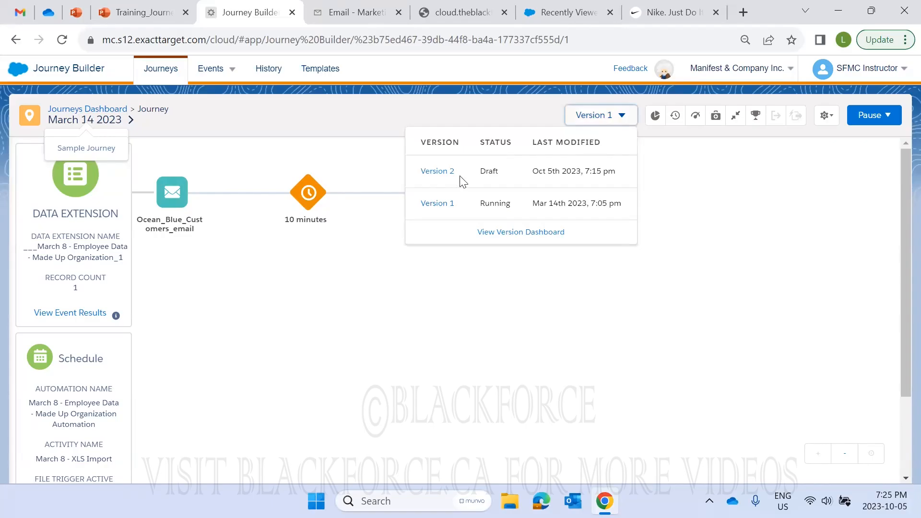
{"action": "left_click", "coordinate": [446, 172]}
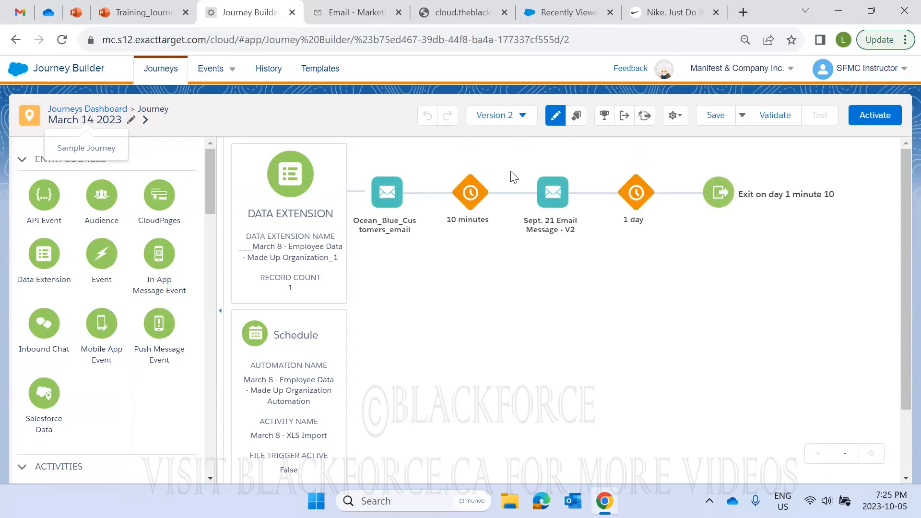
Open Version 1 of the March 14 2023 journey to view its flow, check the version list, and return to Version 2
{"action": "left_click", "coordinate": [498, 117]}
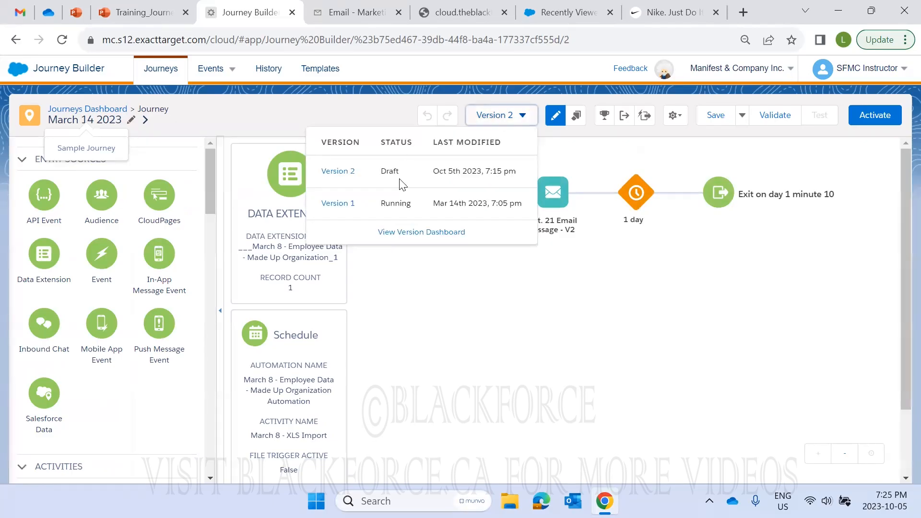
{"action": "left_click", "coordinate": [338, 203]}
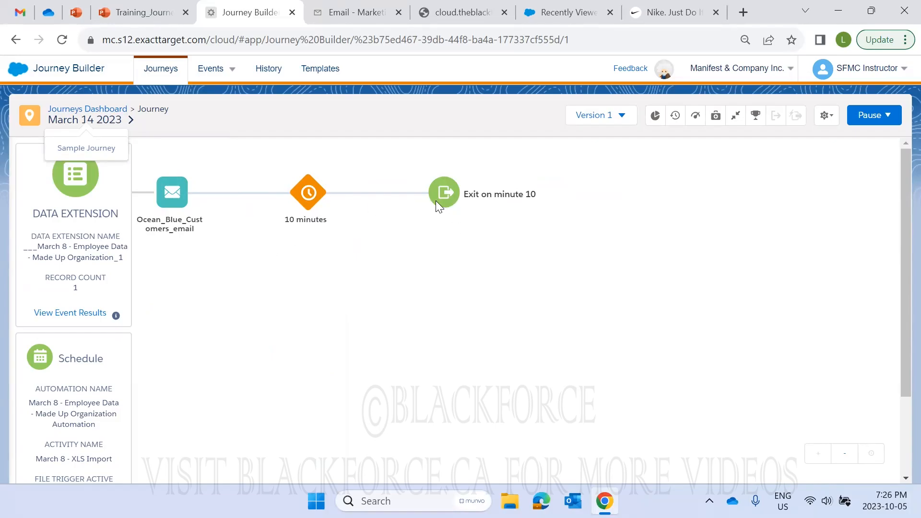
{"action": "left_click", "coordinate": [592, 118]}
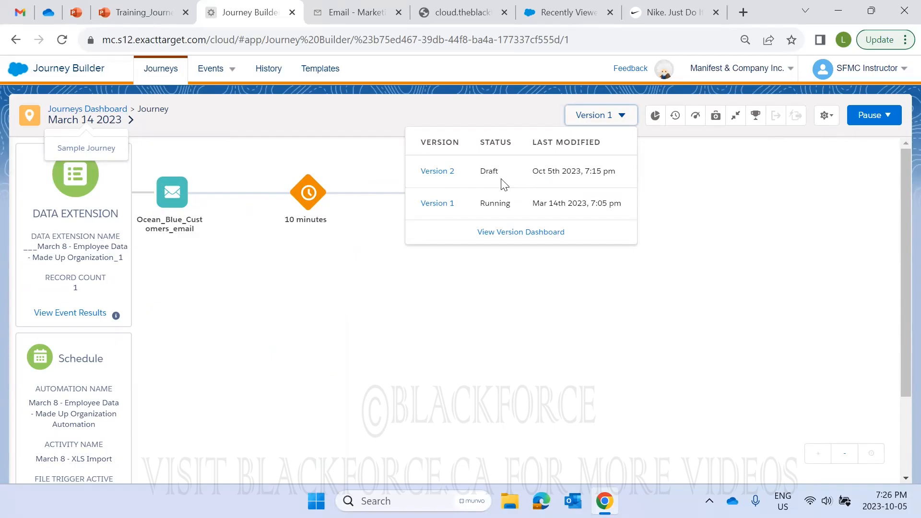
{"action": "left_click", "coordinate": [440, 174]}
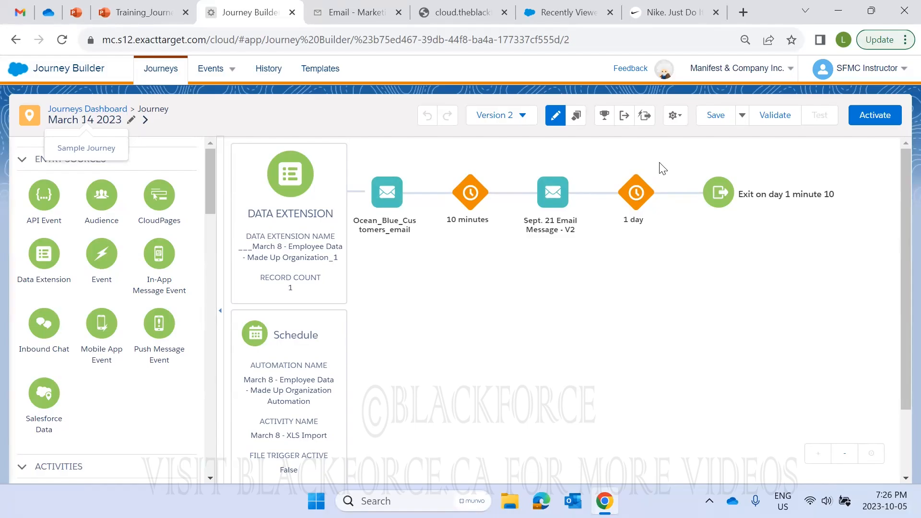
Glance at the Salesforce Leads list, return to Journey Builder, and check the statuses and modification dates in the version list
{"action": "left_click", "coordinate": [560, 15]}
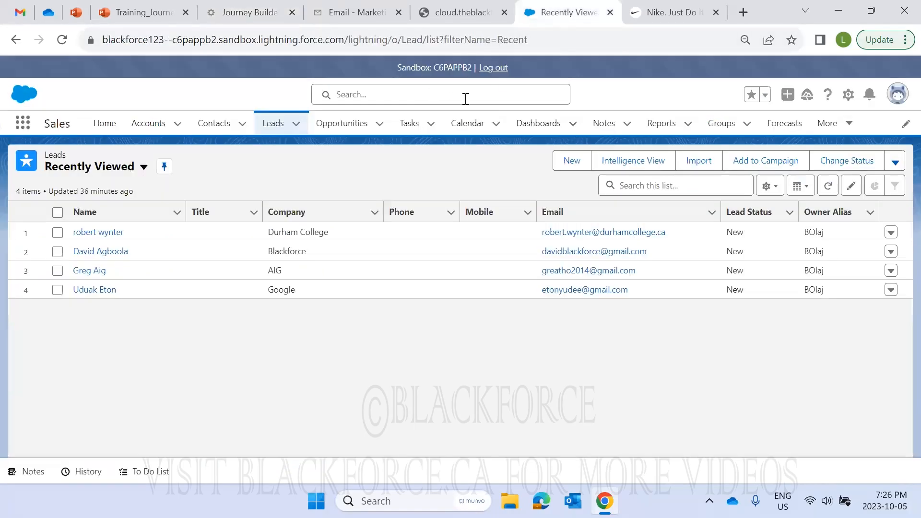
{"action": "left_click", "coordinate": [250, 15]}
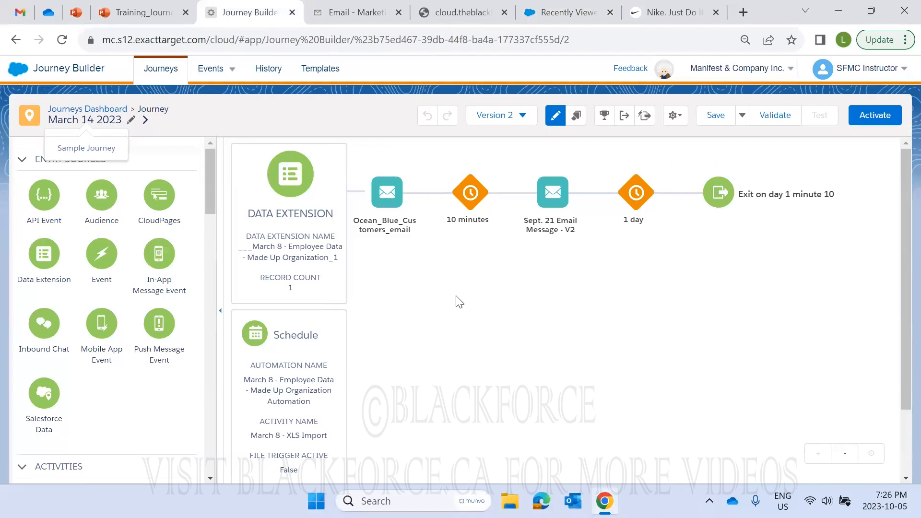
{"action": "left_click", "coordinate": [494, 117]}
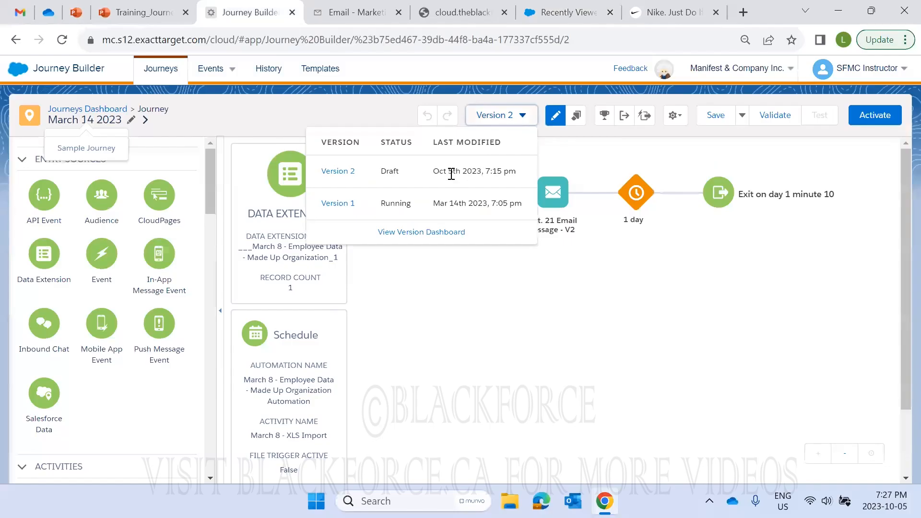
{"action": "left_click", "coordinate": [524, 299]}
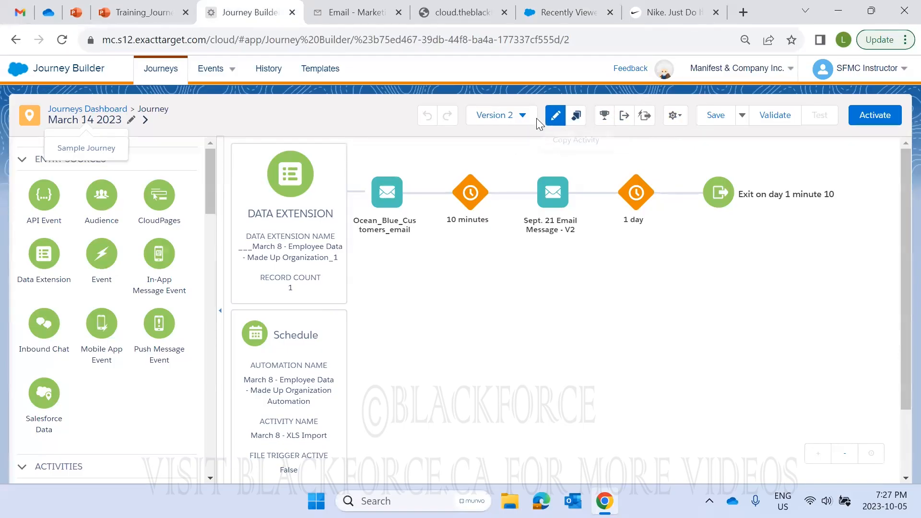
Review Version 2's journey settings without changing them and save the journey
{"action": "left_click", "coordinate": [673, 116]}
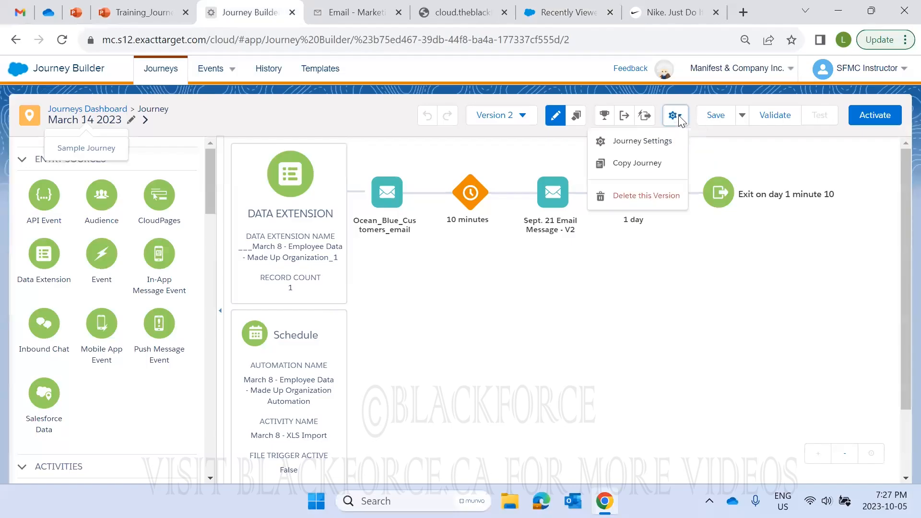
{"action": "left_click", "coordinate": [655, 142]}
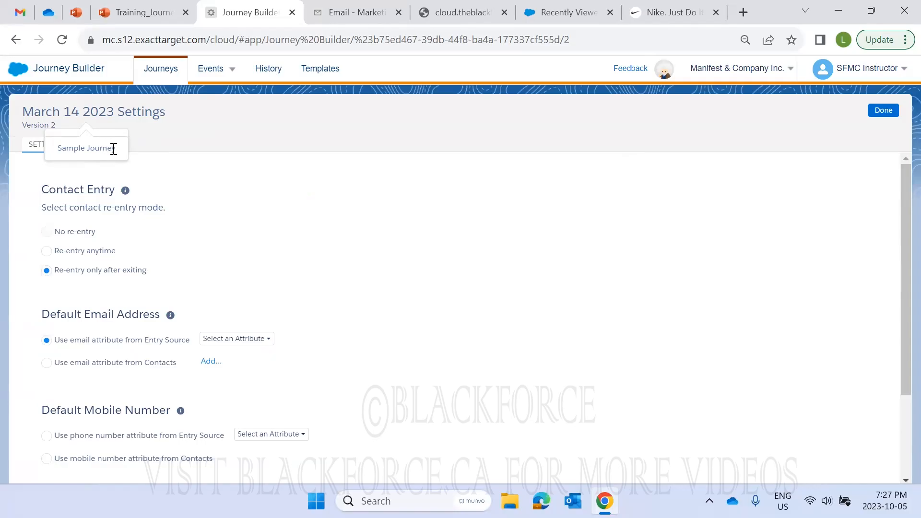
{"action": "left_click", "coordinate": [885, 112]}
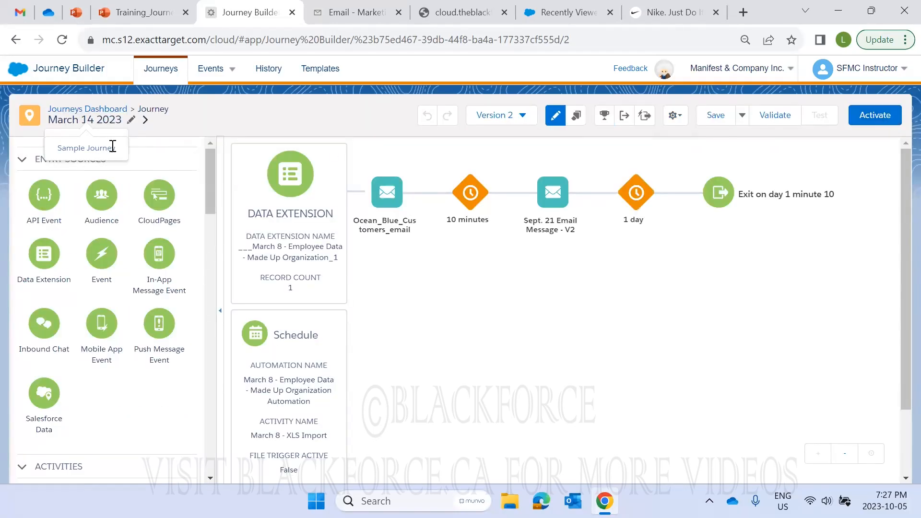
{"action": "left_click", "coordinate": [714, 115]}
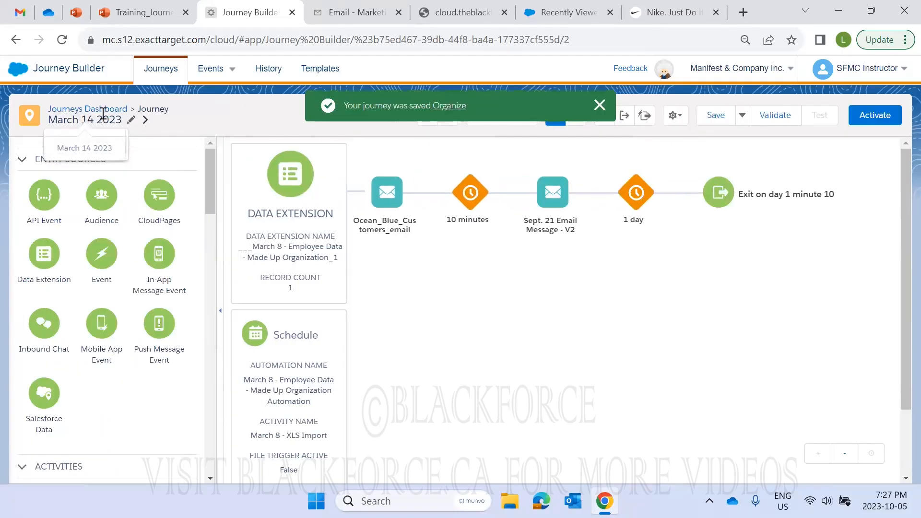
Inspect the Journeys Dashboard sorted by Last Modified with the newest first, and briefly view Sample Journey before returning to the dashboard
{"action": "left_click", "coordinate": [92, 109]}
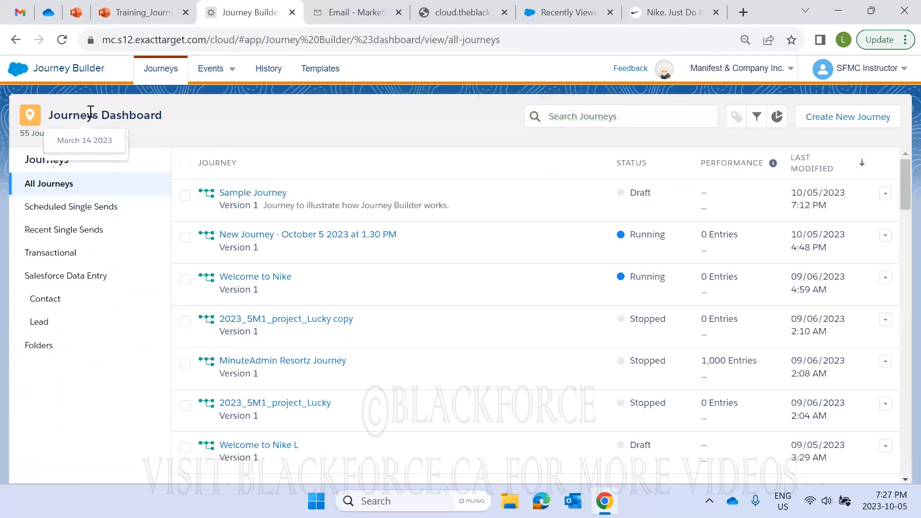
{"action": "left_click", "coordinate": [62, 40]}
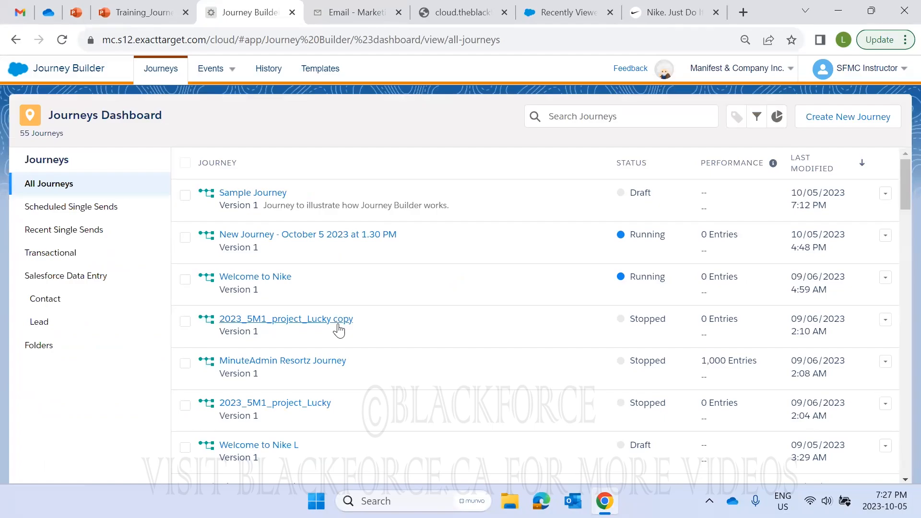
{"action": "left_click", "coordinate": [816, 165]}
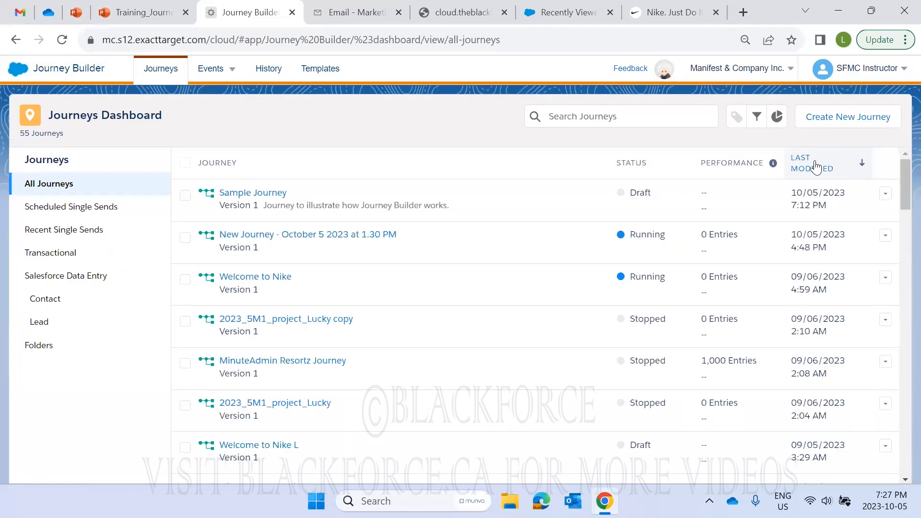
{"action": "left_click", "coordinate": [824, 174]}
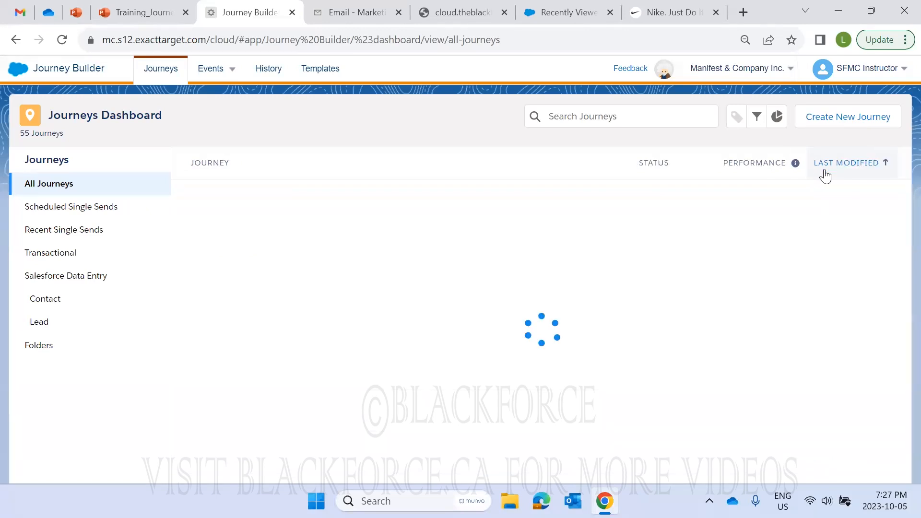
{"action": "left_click", "coordinate": [825, 174]}
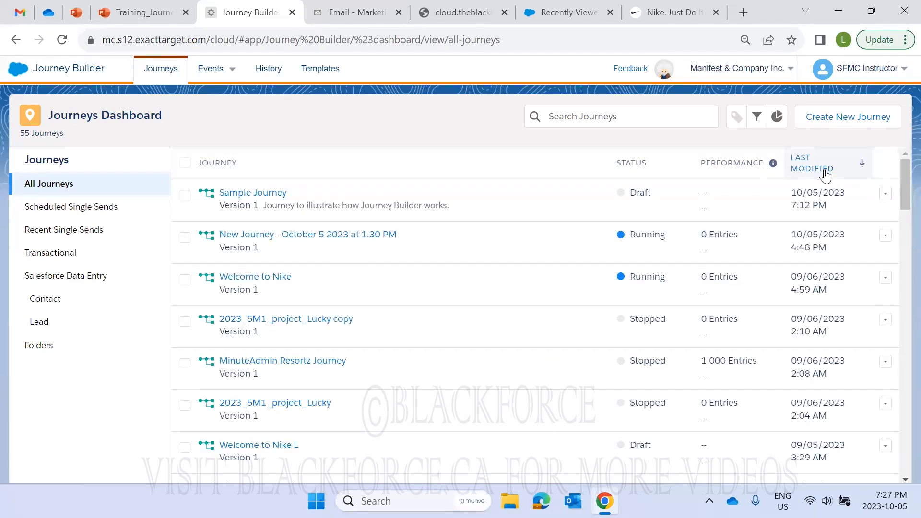
{"action": "left_click", "coordinate": [272, 194]}
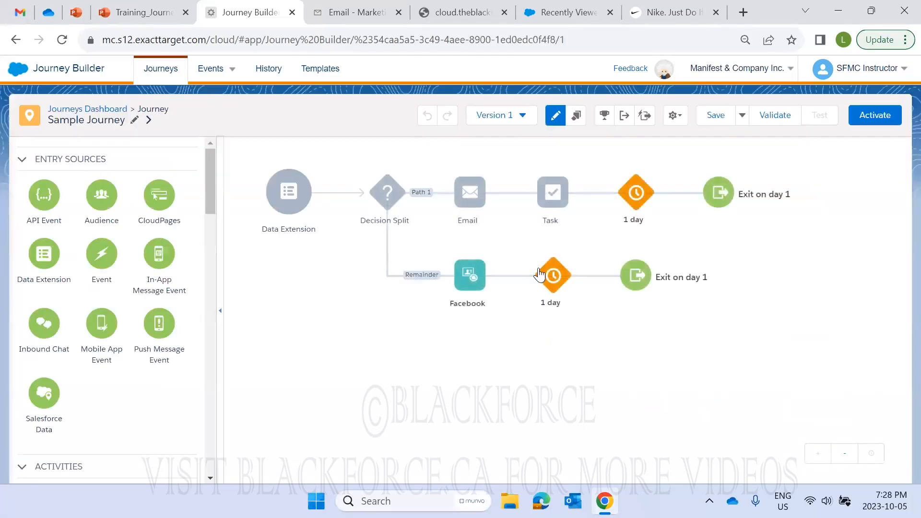
{"action": "left_click", "coordinate": [82, 110]}
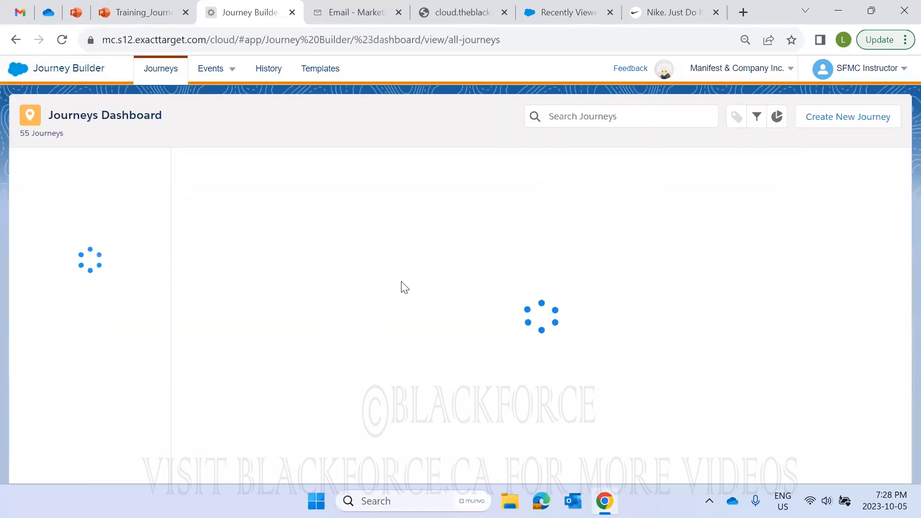
Find the March 14 2023 journey in the All Journeys list and open it
{"action": "scroll", "coordinate": [402, 283], "scroll_direction": "down", "scroll_amount": 15}
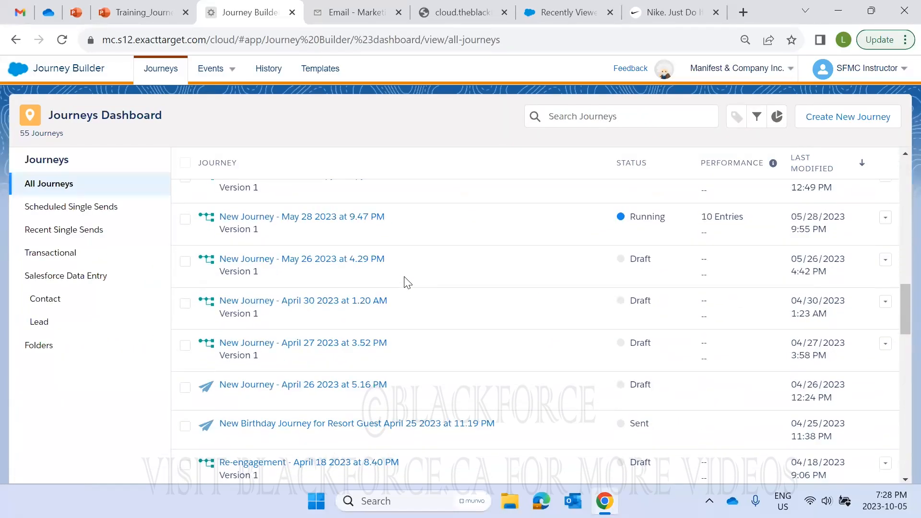
{"action": "scroll", "coordinate": [407, 282], "scroll_direction": "down", "scroll_amount": 4}
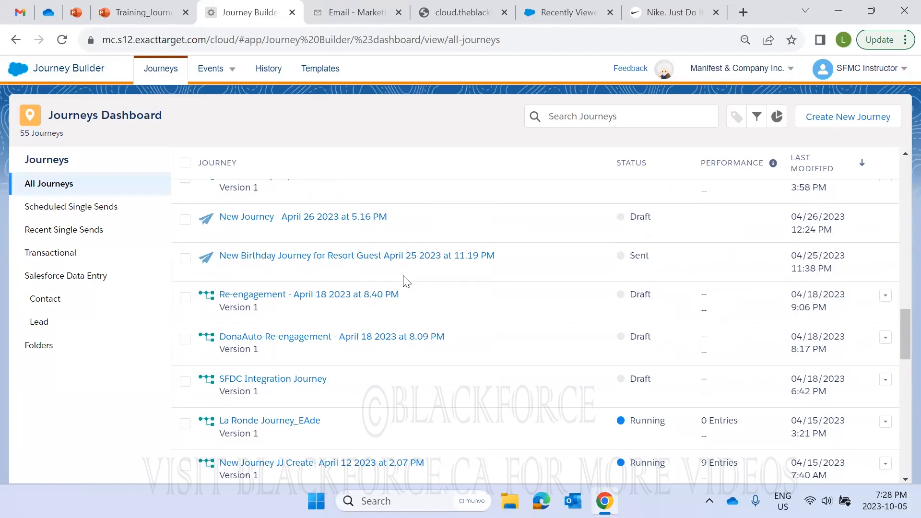
{"action": "scroll", "coordinate": [407, 281], "scroll_direction": "down", "scroll_amount": 20}
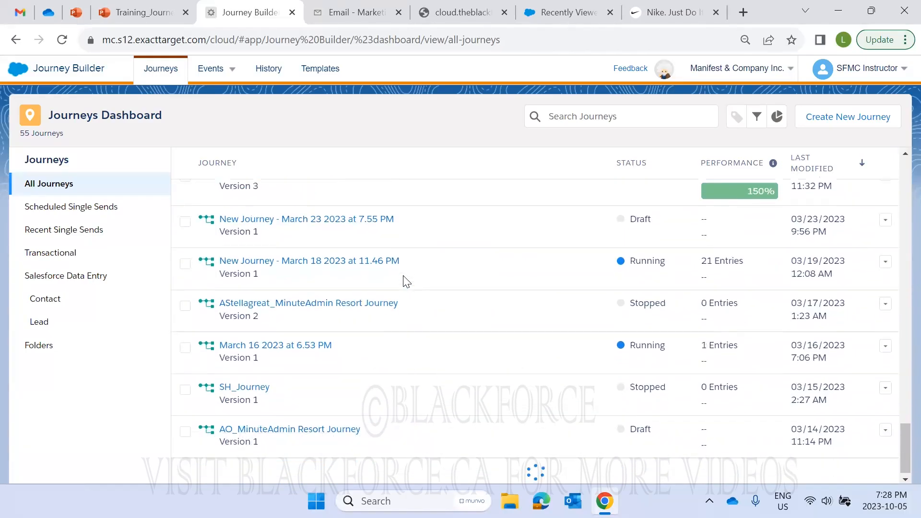
{"action": "scroll", "coordinate": [406, 282], "scroll_direction": "up", "scroll_amount": 20}
{"action": "scroll", "coordinate": [407, 282], "scroll_direction": "up", "scroll_amount": 20}
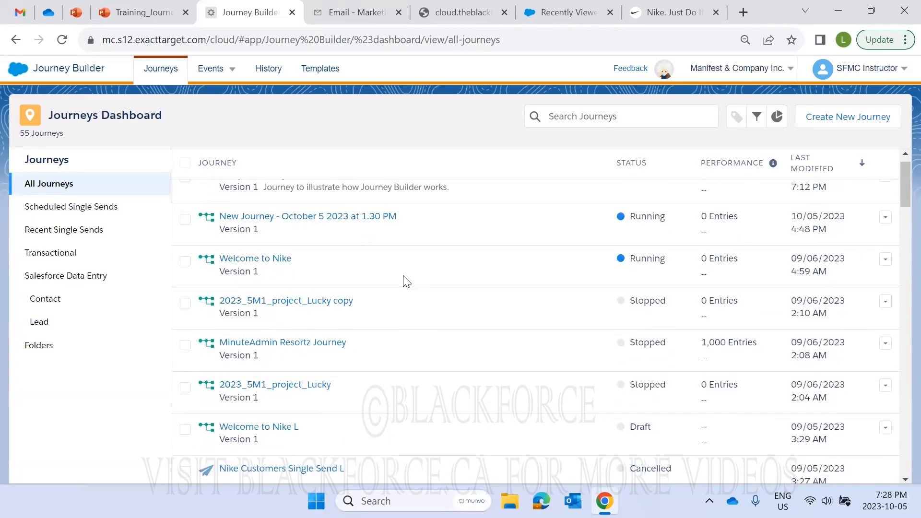
{"action": "scroll", "coordinate": [407, 282], "scroll_direction": "up", "scroll_amount": 1}
{"action": "scroll", "coordinate": [406, 282], "scroll_direction": "down", "scroll_amount": 10}
{"action": "scroll", "coordinate": [407, 282], "scroll_direction": "up", "scroll_amount": 10}
{"action": "scroll", "coordinate": [407, 282], "scroll_direction": "down", "scroll_amount": 20}
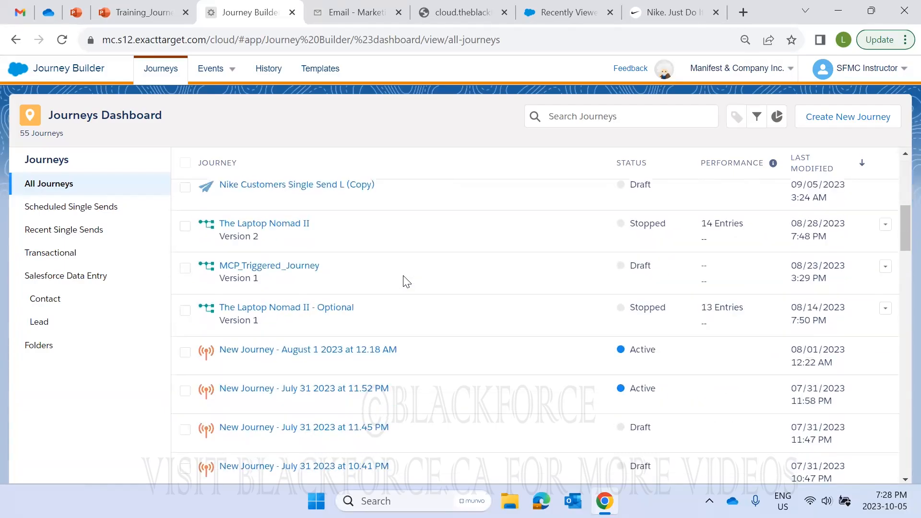
{"action": "scroll", "coordinate": [407, 282], "scroll_direction": "down", "scroll_amount": 4}
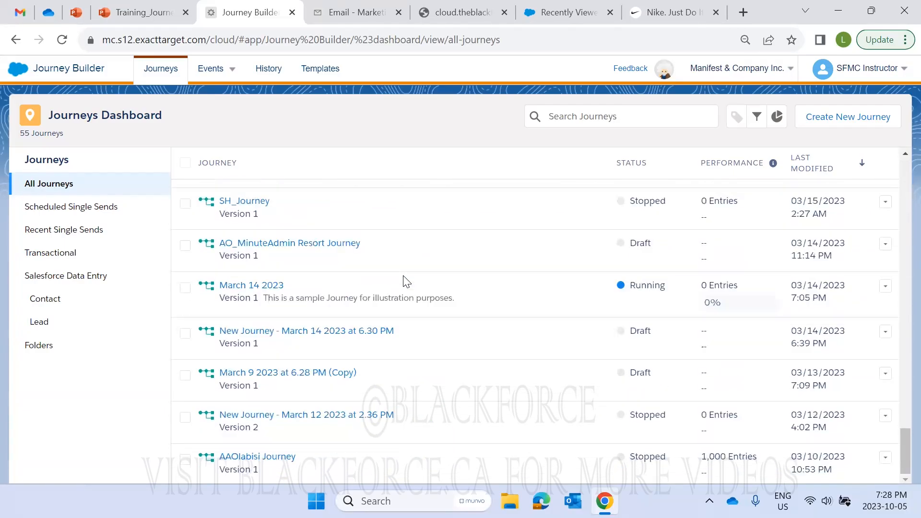
{"action": "left_click", "coordinate": [273, 286]}
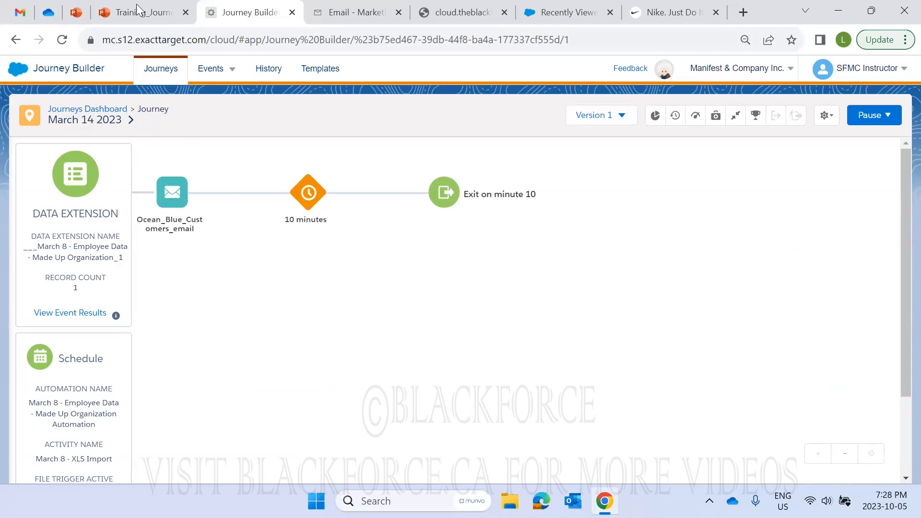
Inspect the contact re-entry modes in Version 1's journey settings and close the settings without changes
{"action": "mouse_move", "coordinate": [147, 20]}
{"action": "left_click", "coordinate": [826, 115]}
{"action": "left_click", "coordinate": [797, 143]}
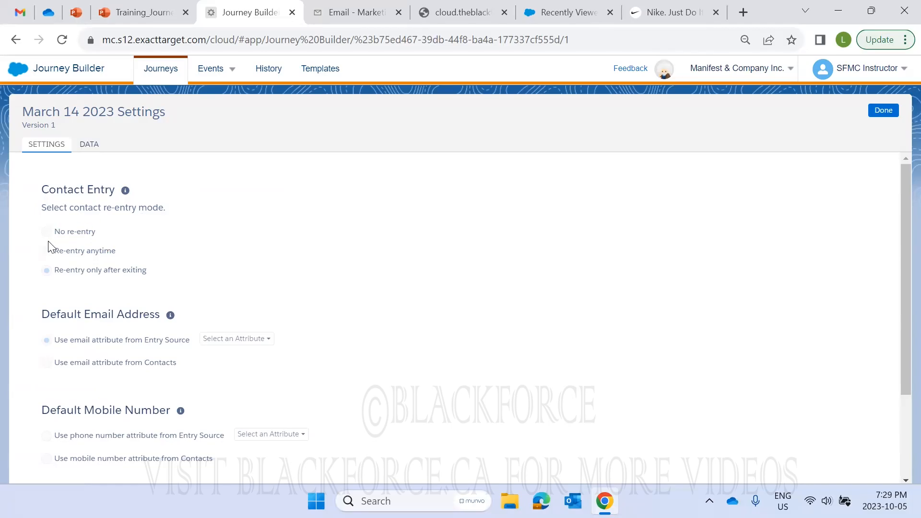
{"action": "left_click", "coordinate": [885, 118]}
Switch to Version 2, open its journey settings, and set the contact re-entry mode to Re-entry anytime
{"action": "left_click", "coordinate": [611, 120]}
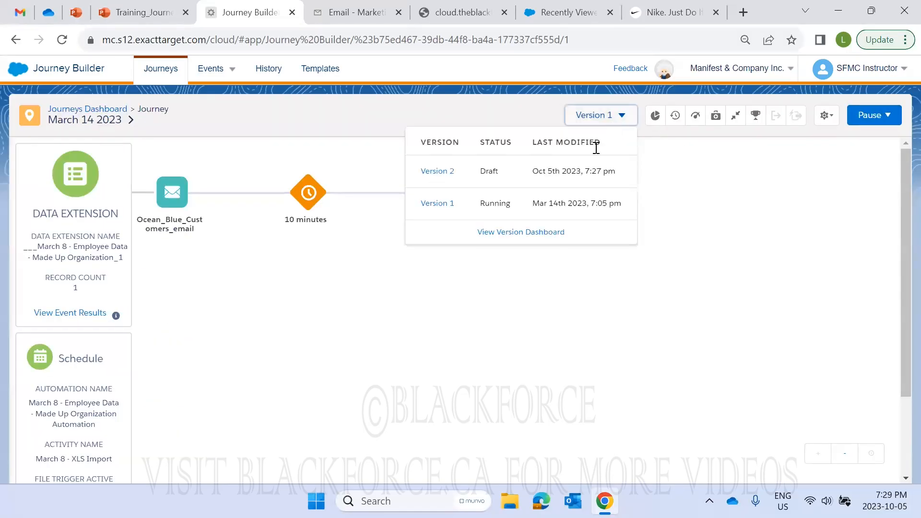
{"action": "left_click", "coordinate": [425, 172]}
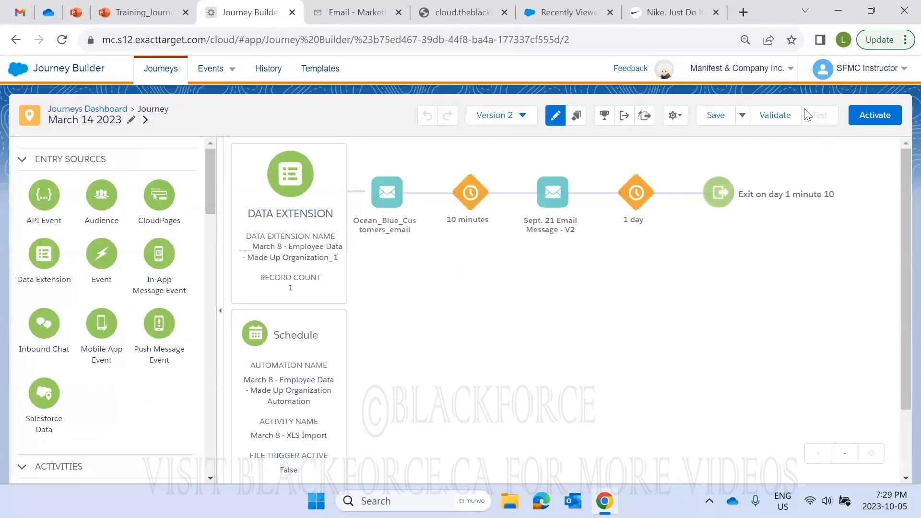
{"action": "left_click", "coordinate": [674, 115]}
{"action": "left_click", "coordinate": [627, 140]}
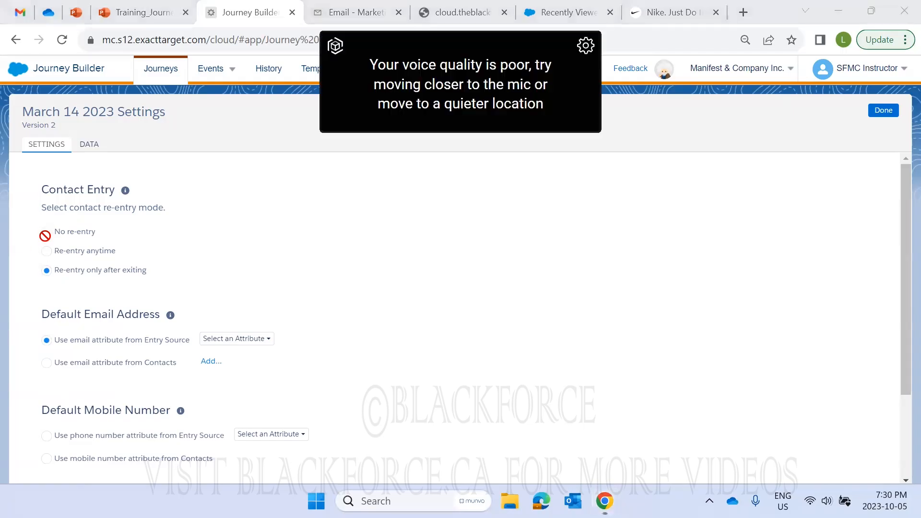
{"action": "left_click", "coordinate": [46, 255]}
{"action": "triple_click", "coordinate": [49, 235]}
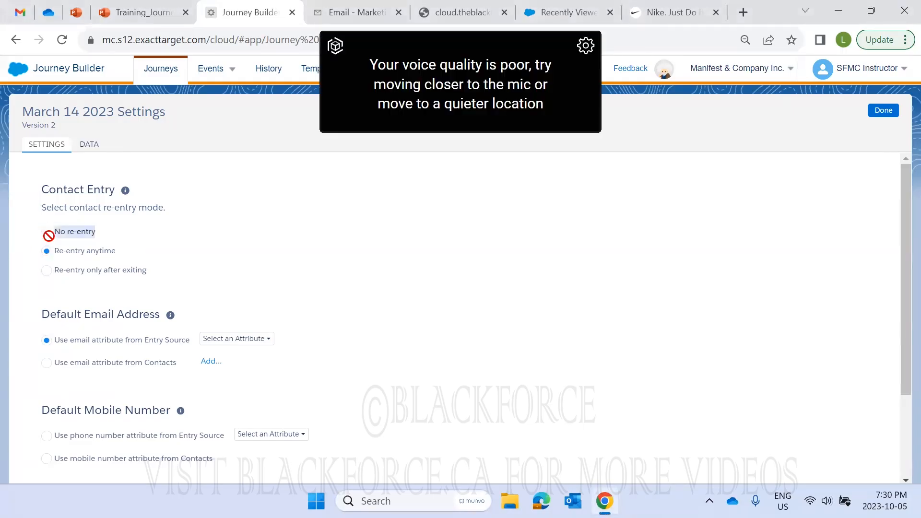
Highlight the Re-entry anytime label repeatedly to point out that option in Version 2's Contact Entry settings
{"action": "left_click", "coordinate": [130, 256]}
{"action": "left_click_drag", "start_coordinate": [117, 256], "coordinate": [45, 252]}
{"action": "left_click", "coordinate": [143, 258]}
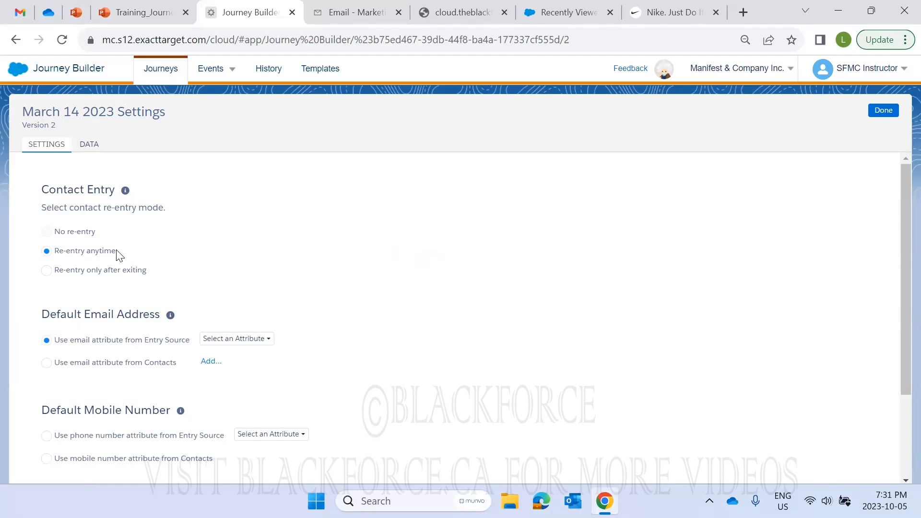
{"action": "left_click_drag", "start_coordinate": [115, 251], "coordinate": [56, 251]}
{"action": "left_click", "coordinate": [160, 261]}
{"action": "double_click", "coordinate": [41, 254]}
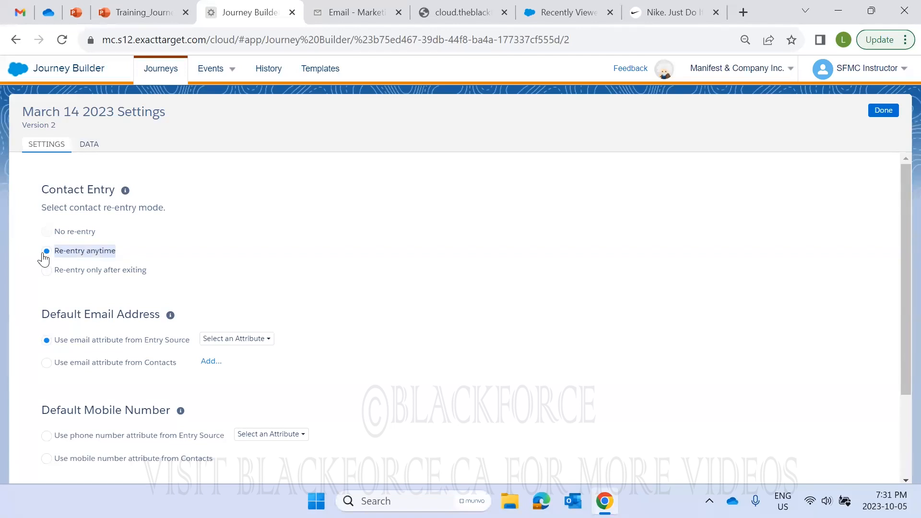
{"action": "left_click", "coordinate": [164, 259]}
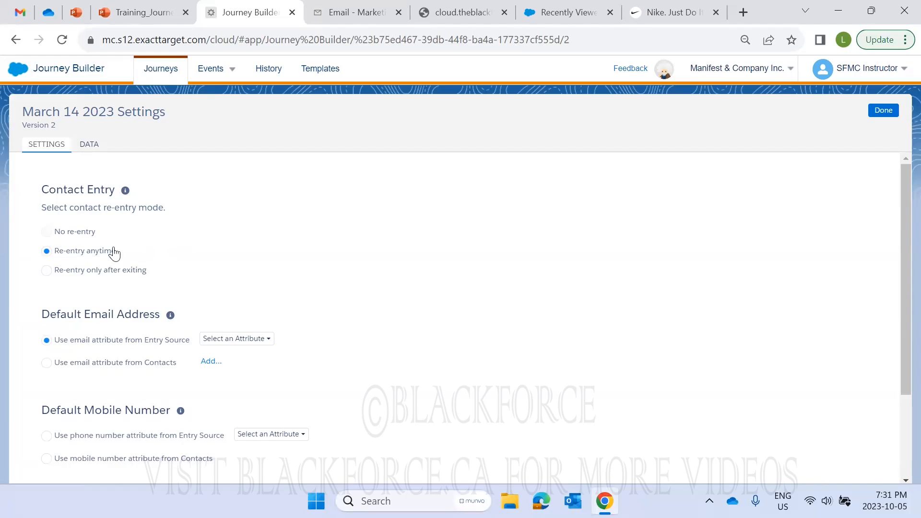
{"action": "left_click_drag", "start_coordinate": [118, 252], "coordinate": [49, 249]}
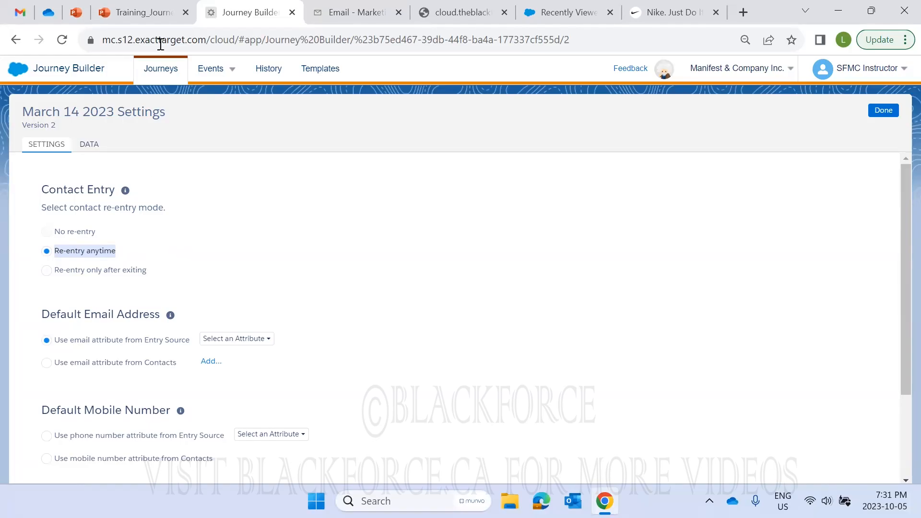
Set Version 2's contact re-entry mode to Re-entry only after exiting and close the journey settings
{"action": "left_click", "coordinate": [97, 273]}
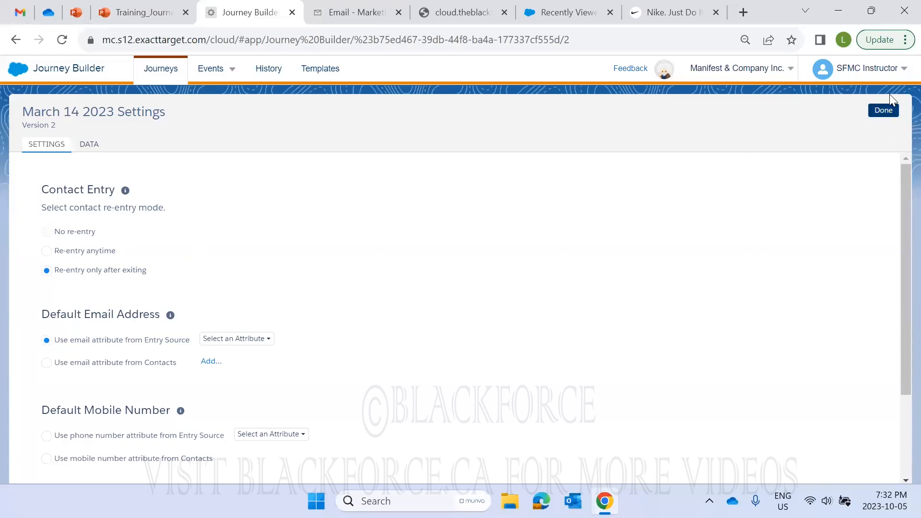
{"action": "left_click", "coordinate": [883, 111]}
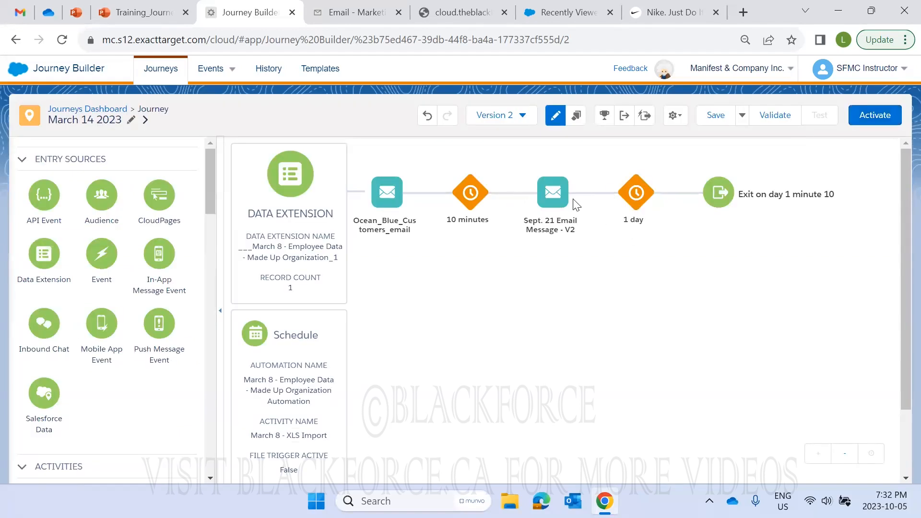
Set the duration of the last wait activity before the exit to 64 months
{"action": "left_click", "coordinate": [634, 194]}
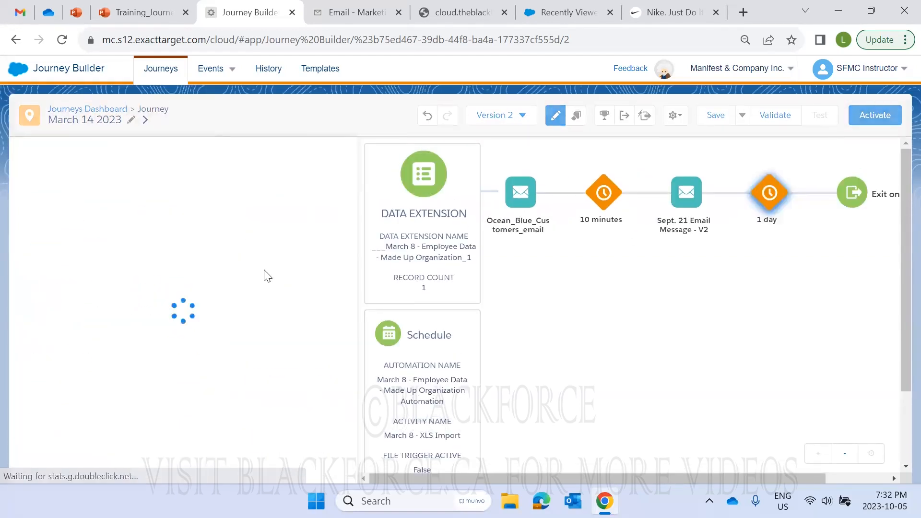
{"action": "left_click", "coordinate": [169, 220]}
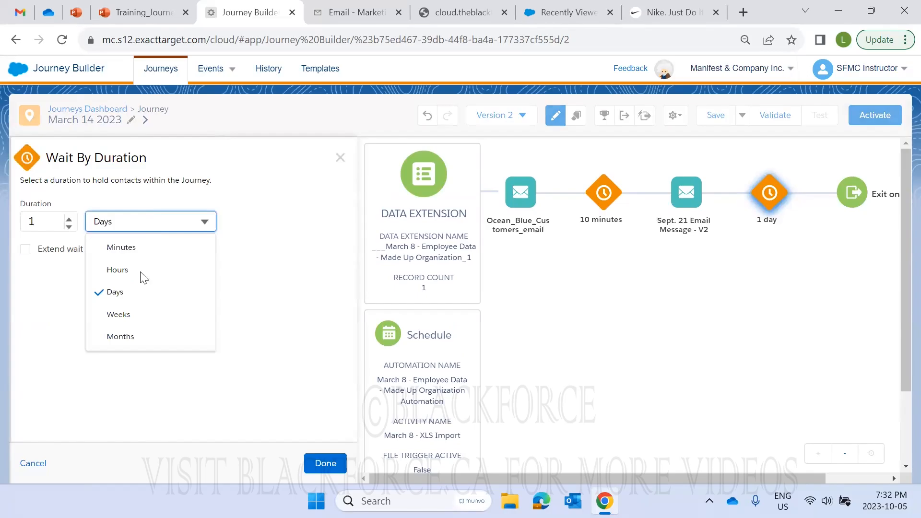
{"action": "left_click", "coordinate": [124, 337]}
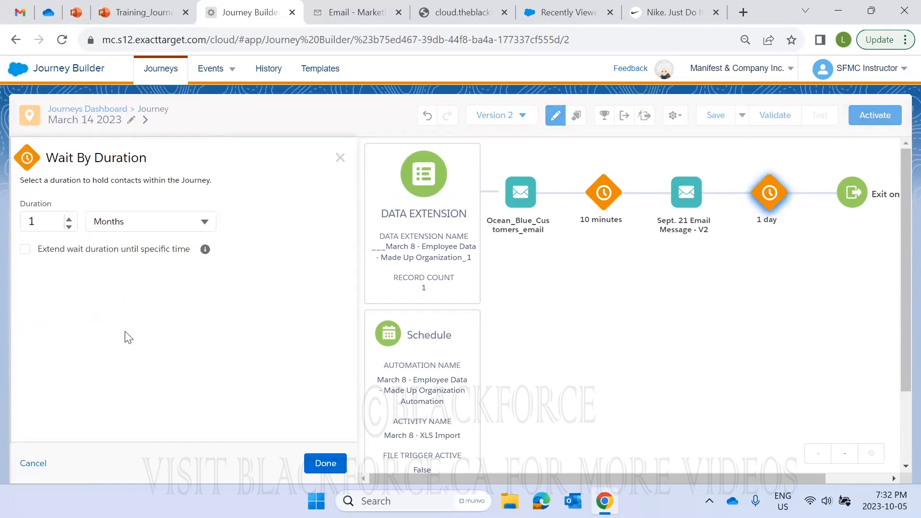
{"action": "left_click", "coordinate": [23, 218]}
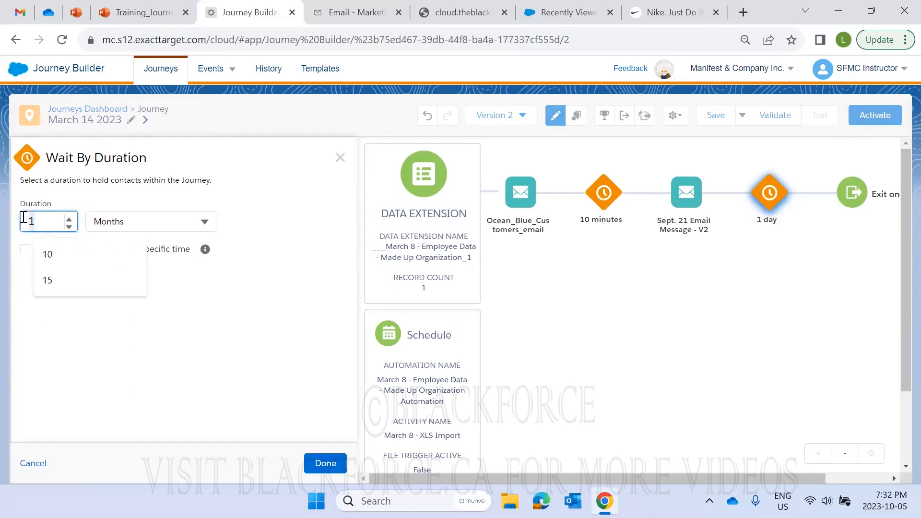
{"action": "type", "text": "500"}
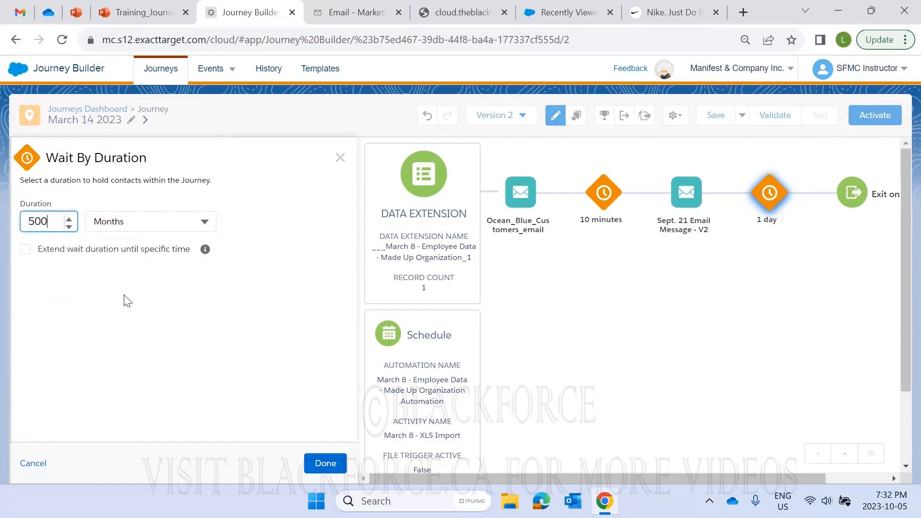
{"action": "left_click", "coordinate": [222, 386]}
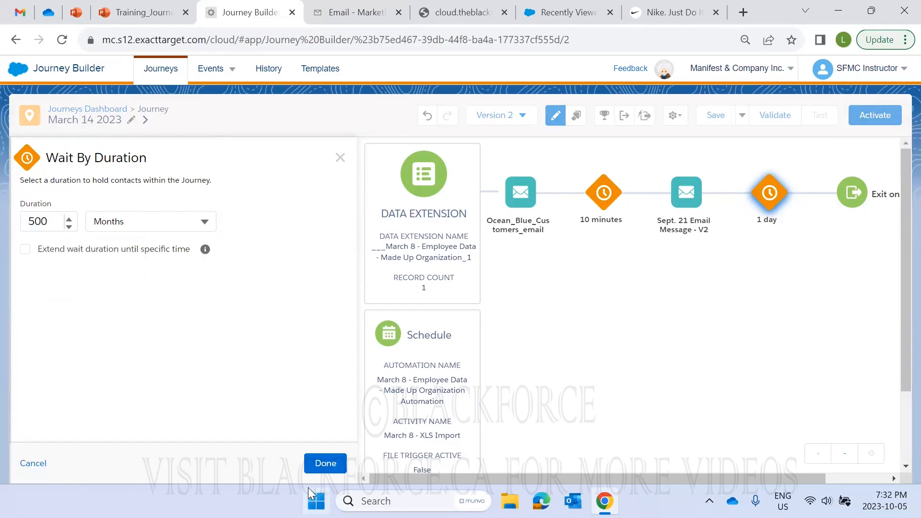
{"action": "left_click_drag", "start_coordinate": [56, 226], "coordinate": [25, 219]}
{"action": "type", "text": "64"}
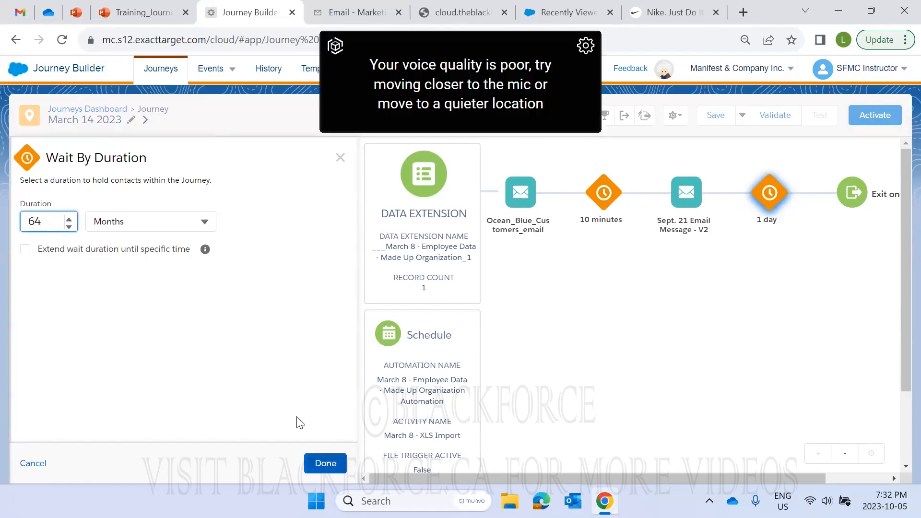
{"action": "key", "text": "Return"}
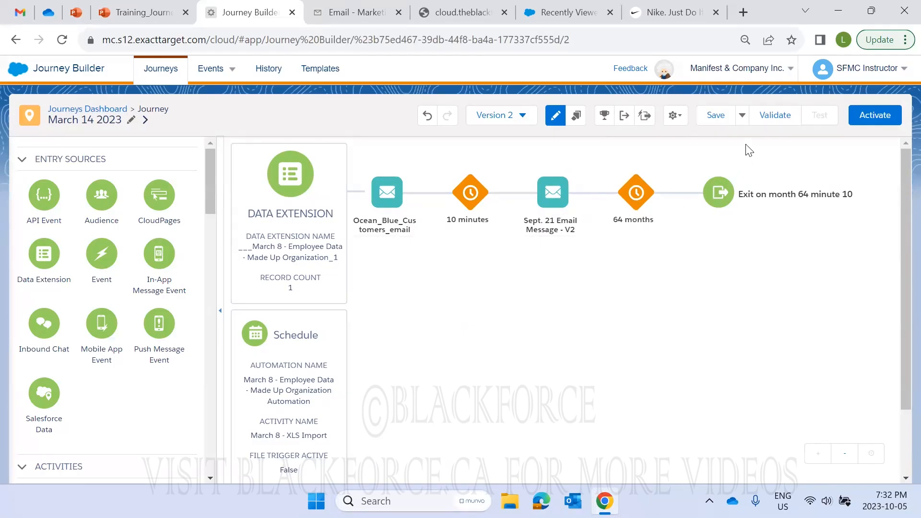
Review the contact re-entry modes in Version 2's journey settings and close the settings without changes
{"action": "left_click", "coordinate": [675, 116]}
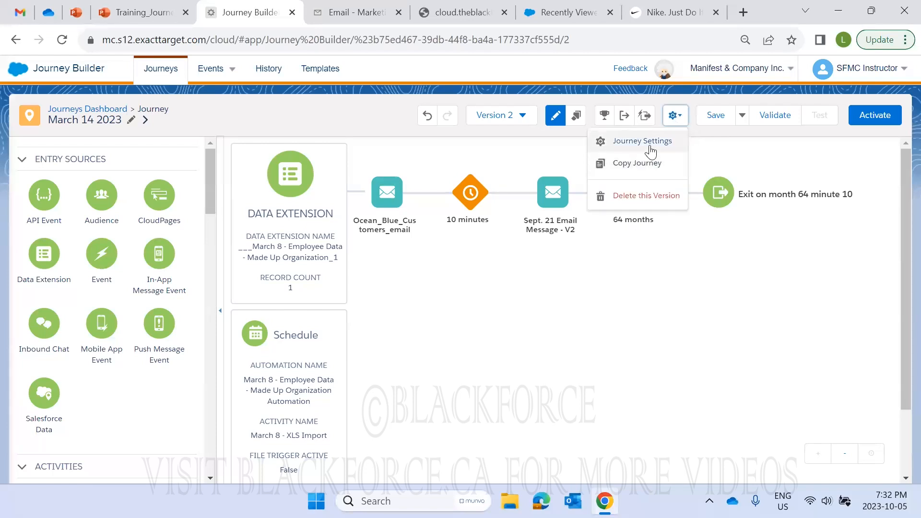
{"action": "left_click", "coordinate": [652, 142]}
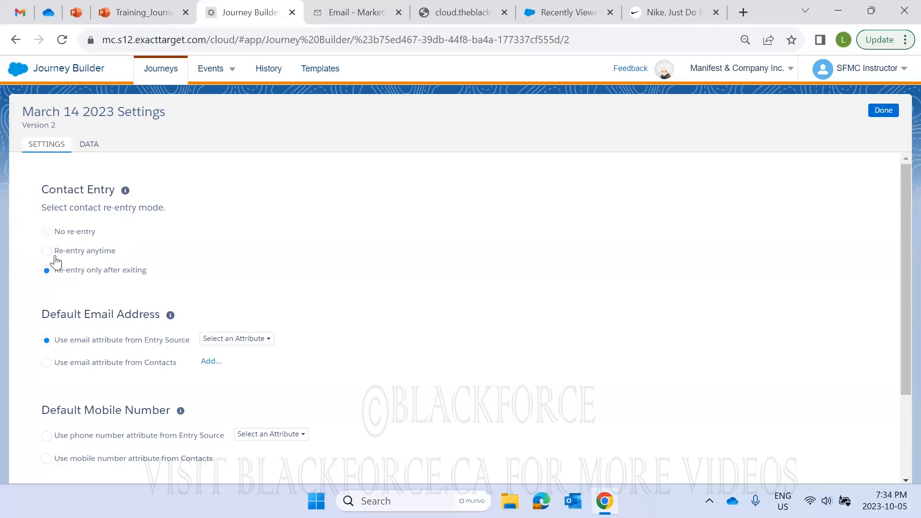
{"action": "left_click", "coordinate": [888, 111]}
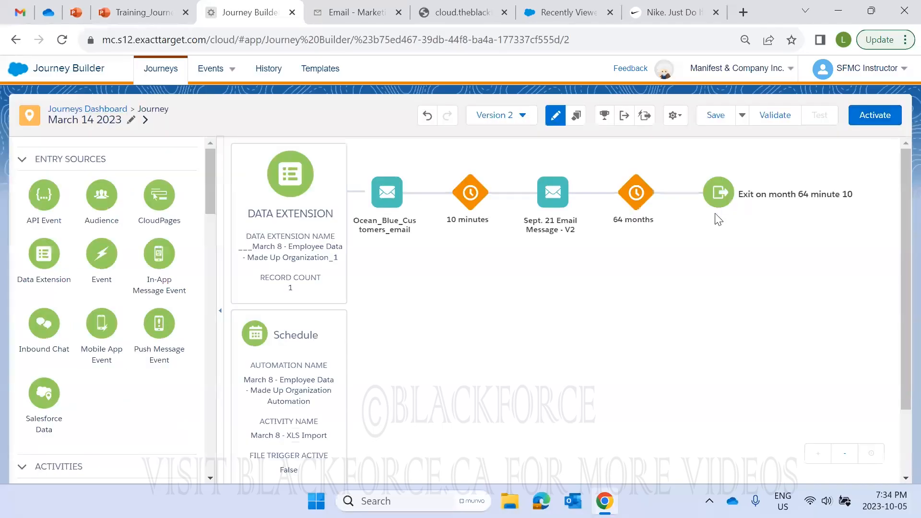
Inspect the Contact Entry and Default Email Address sections in Version 2's journey settings, including the entry source attribute choices, and close the settings
{"action": "left_click", "coordinate": [675, 117]}
{"action": "left_click", "coordinate": [605, 140]}
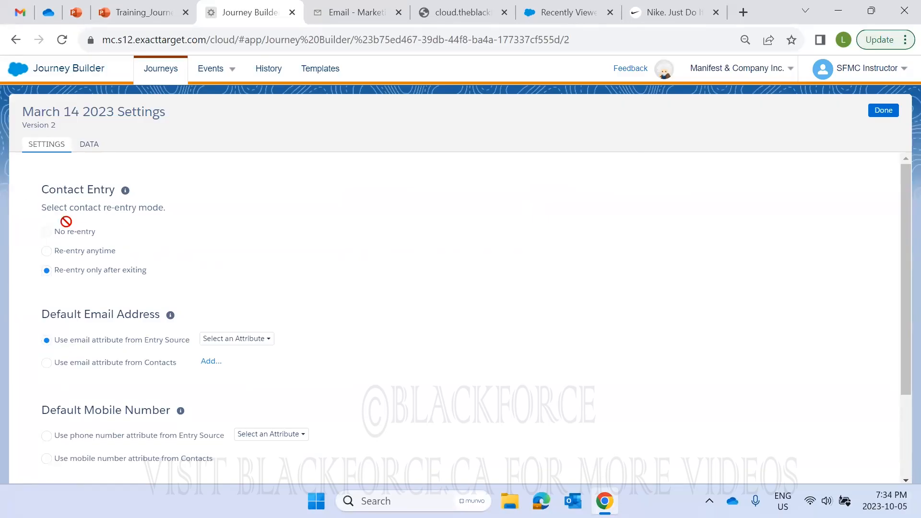
{"action": "left_click_drag", "start_coordinate": [106, 191], "coordinate": [34, 195]}
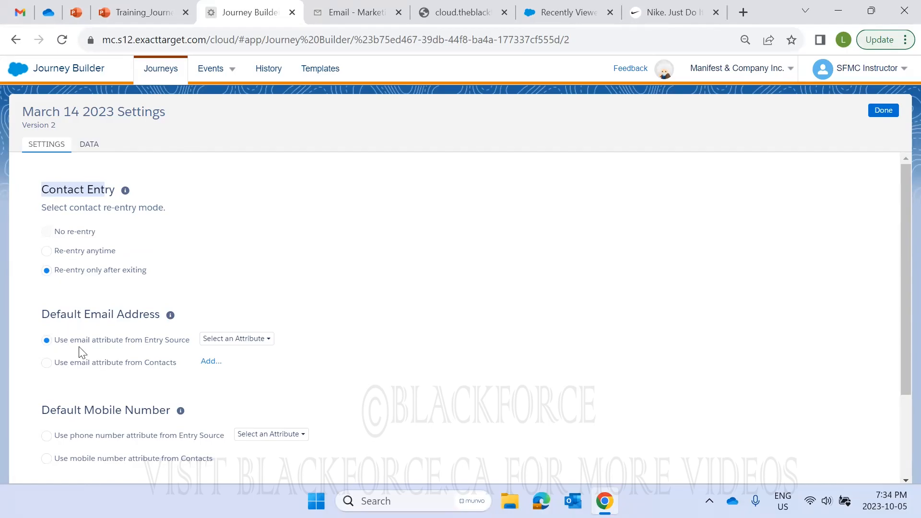
{"action": "left_click_drag", "start_coordinate": [44, 314], "coordinate": [157, 317]}
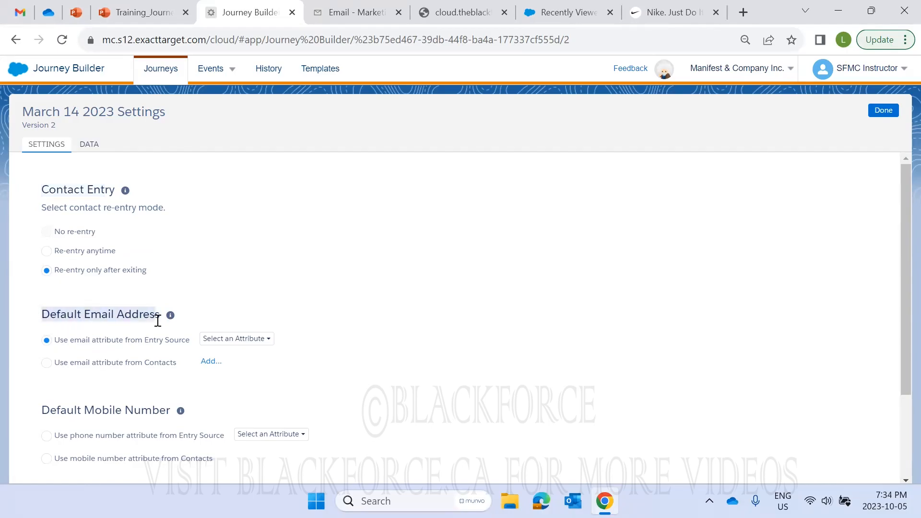
{"action": "left_click", "coordinate": [231, 342]}
{"action": "left_click", "coordinate": [144, 341]}
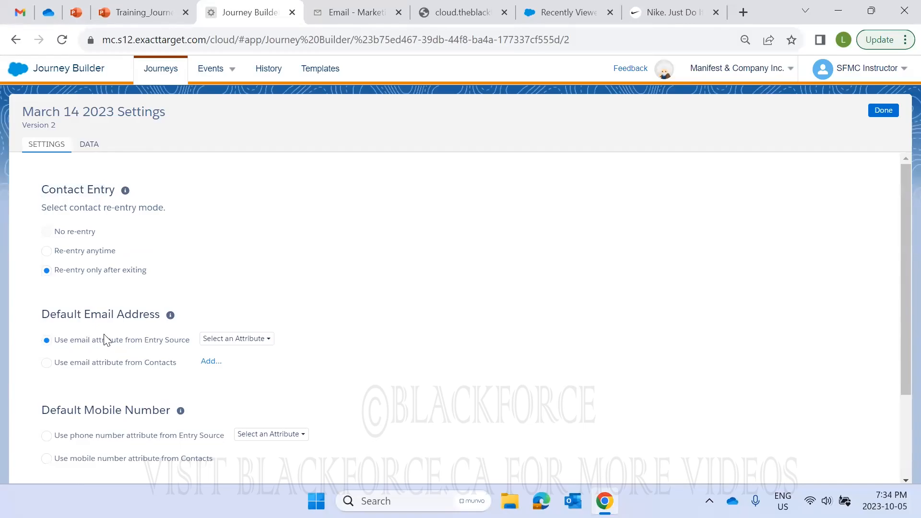
{"action": "left_click", "coordinate": [881, 111]}
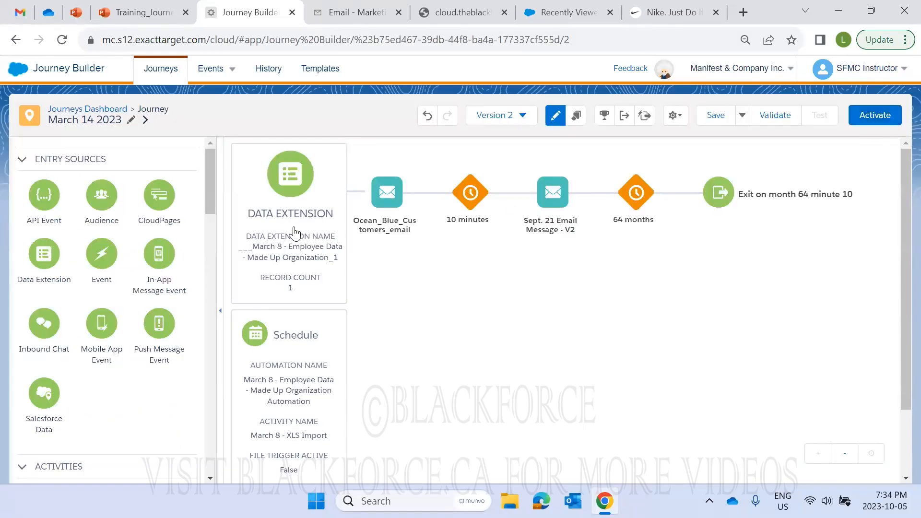
Switch to Email Studio, point out the Email Address field in the October 5 data extension, and return to Journey Builder
{"action": "left_click", "coordinate": [335, 14]}
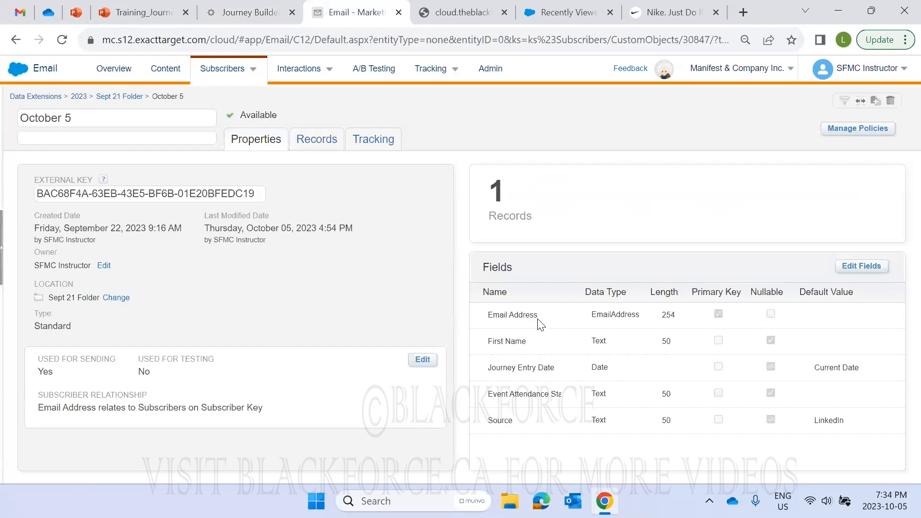
{"action": "left_click_drag", "start_coordinate": [538, 319], "coordinate": [470, 320]}
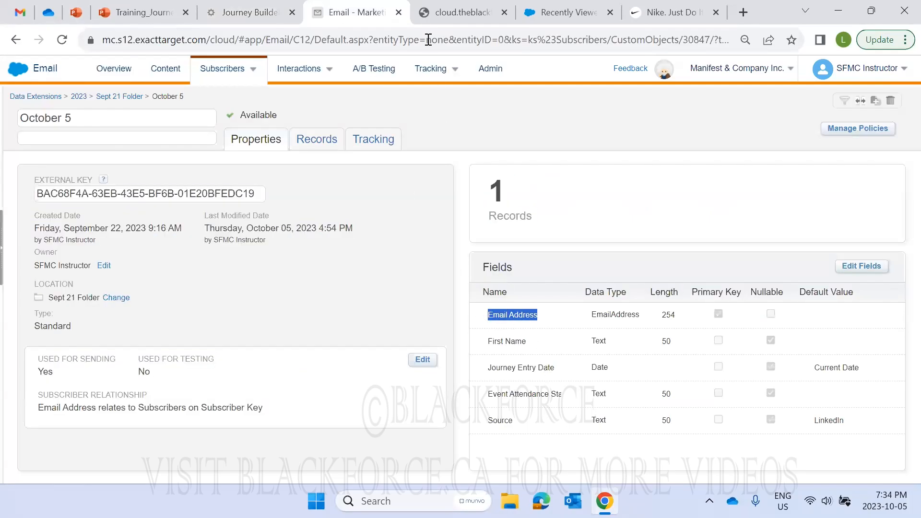
{"action": "left_click", "coordinate": [246, 12]}
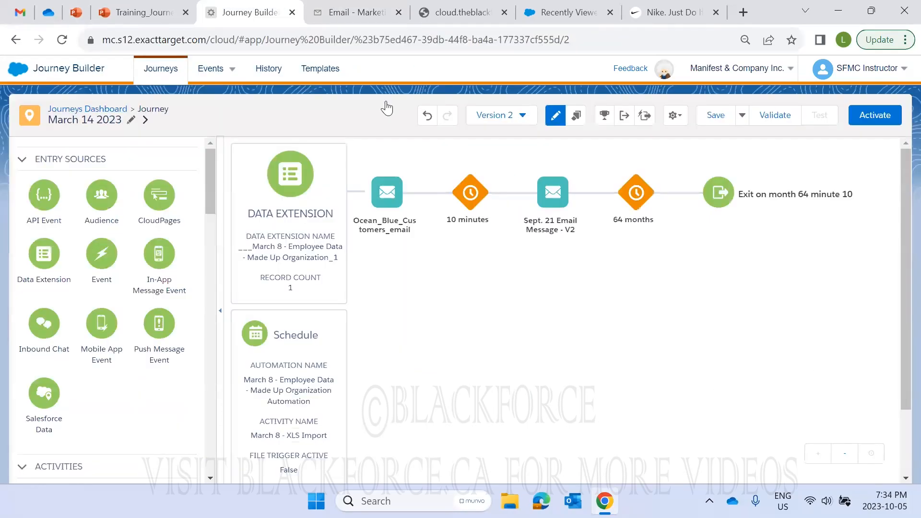
Open Version 2's journey settings and display the attribute choices for Use email attribute from Entry Source
{"action": "left_click", "coordinate": [675, 116]}
{"action": "left_click", "coordinate": [666, 142]}
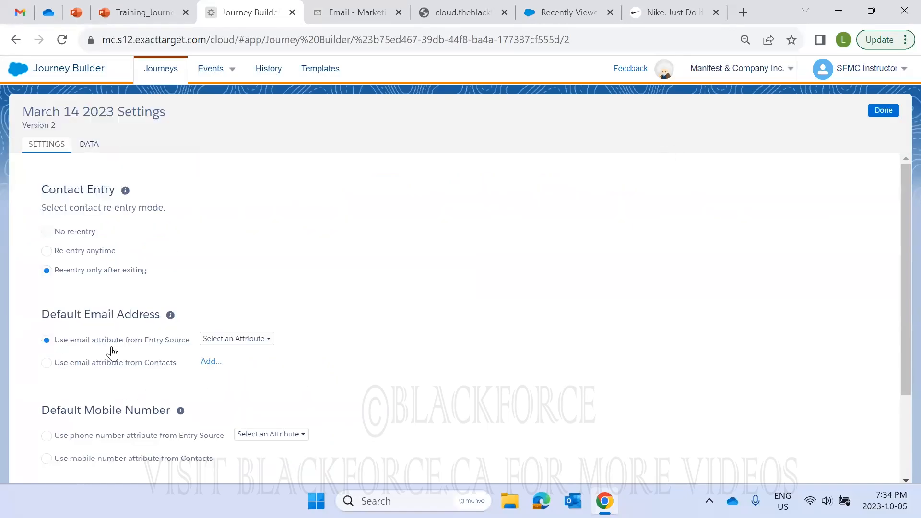
{"action": "left_click", "coordinate": [226, 341]}
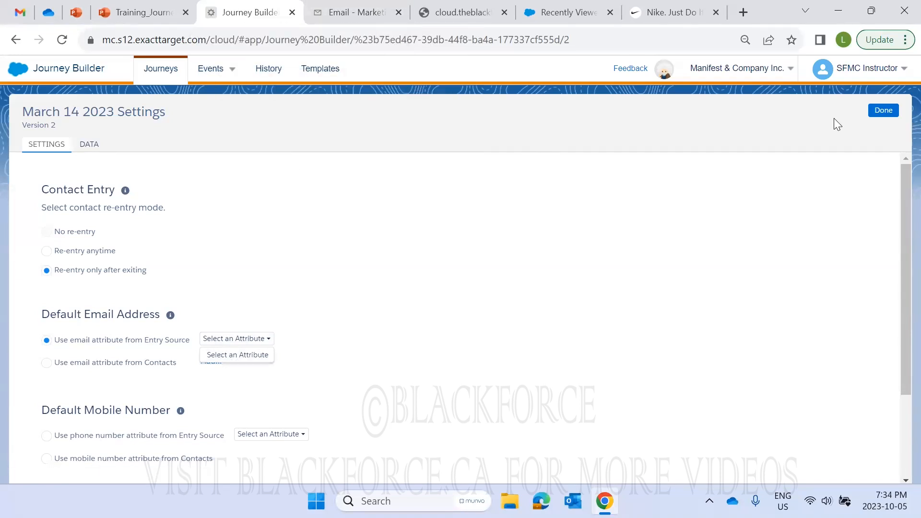
In Email Studio's March 10 folder, examine the fields of the IP Address submission equals Yes - DE data extension, then return to Journey Builder
{"action": "left_click", "coordinate": [354, 12]}
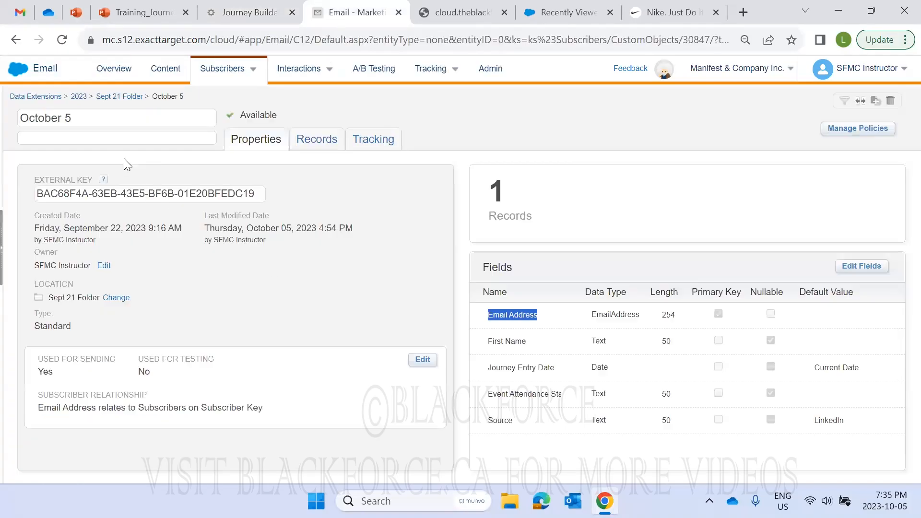
{"action": "left_click", "coordinate": [123, 97]}
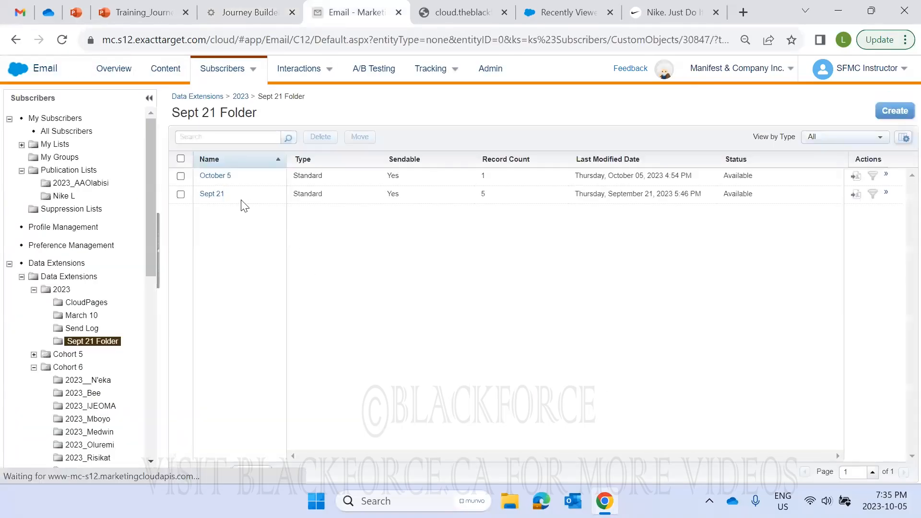
{"action": "left_click", "coordinate": [84, 319]}
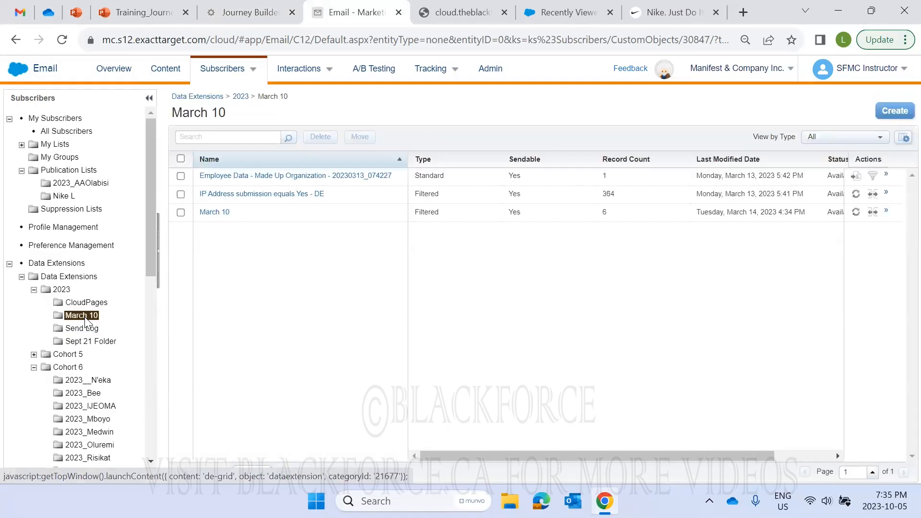
{"action": "left_click", "coordinate": [291, 194]}
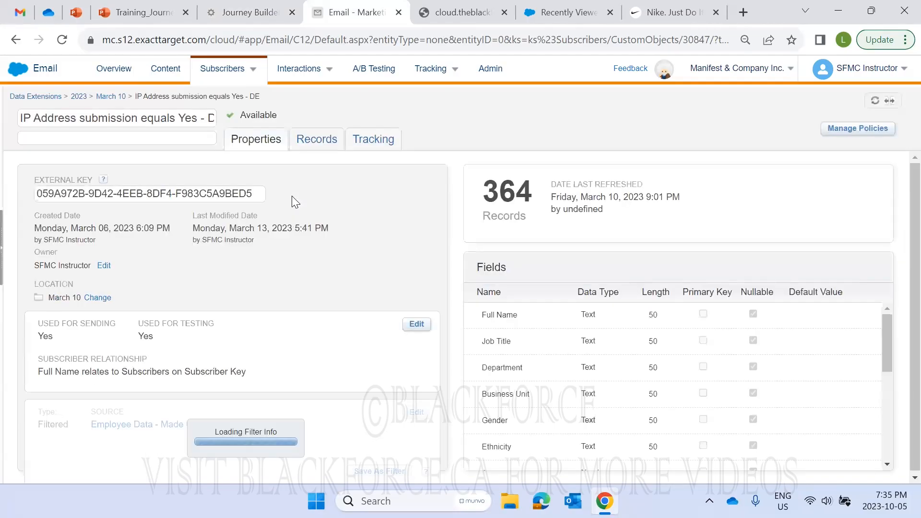
{"action": "scroll", "coordinate": [624, 403], "scroll_direction": "down", "scroll_amount": 5}
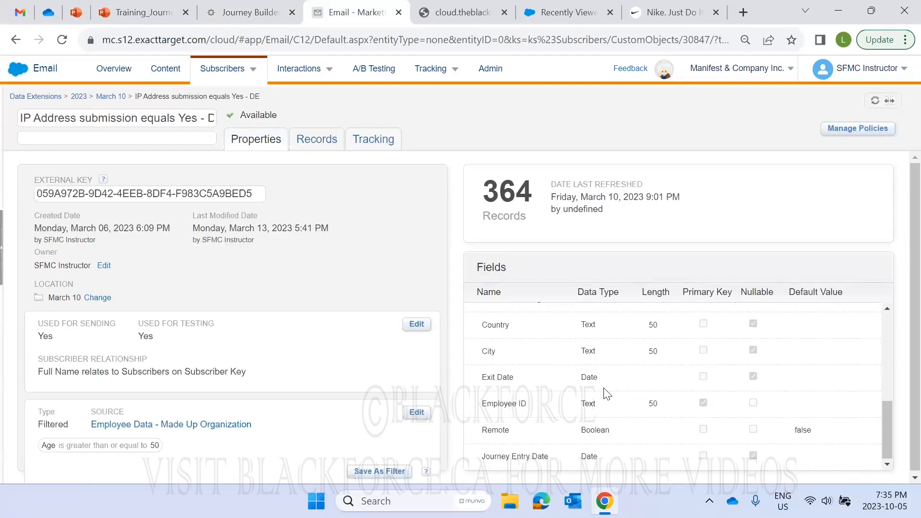
{"action": "scroll", "coordinate": [604, 394], "scroll_direction": "up", "scroll_amount": 5}
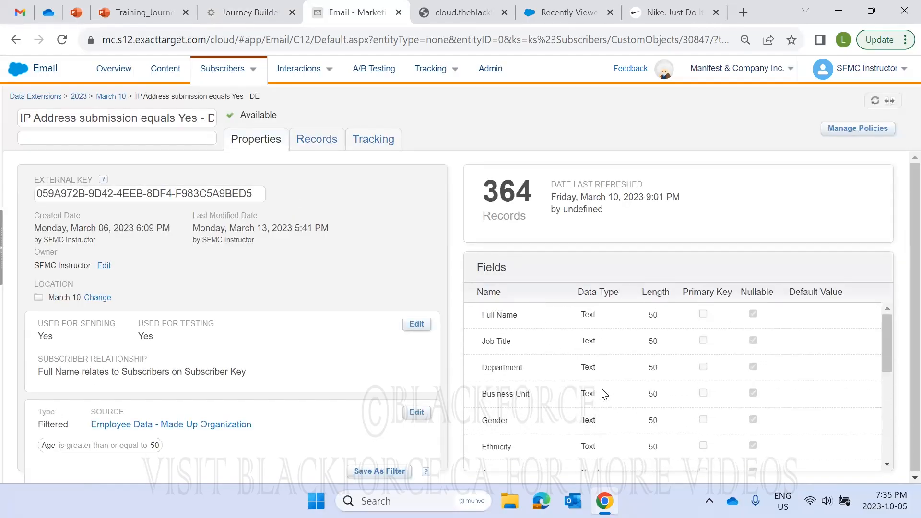
{"action": "scroll", "coordinate": [604, 394], "scroll_direction": "down", "scroll_amount": 5}
{"action": "scroll", "coordinate": [601, 396], "scroll_direction": "up", "scroll_amount": 5}
{"action": "scroll", "coordinate": [565, 389], "scroll_direction": "down", "scroll_amount": 5}
{"action": "scroll", "coordinate": [553, 406], "scroll_direction": "up", "scroll_amount": 5}
{"action": "left_click", "coordinate": [224, 15]}
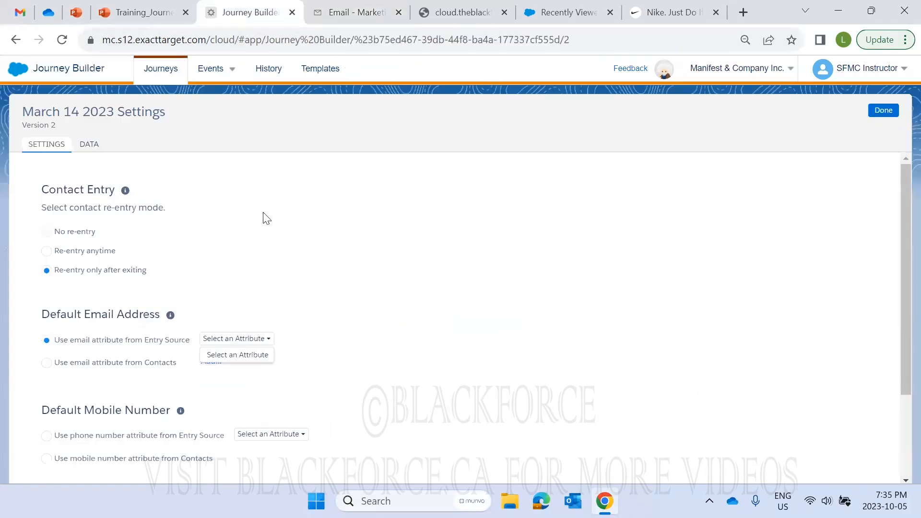
Close the journey settings and the Data Extension Summary, and delete the existing Data Extension entry source from Version 2
{"action": "left_click", "coordinate": [882, 115]}
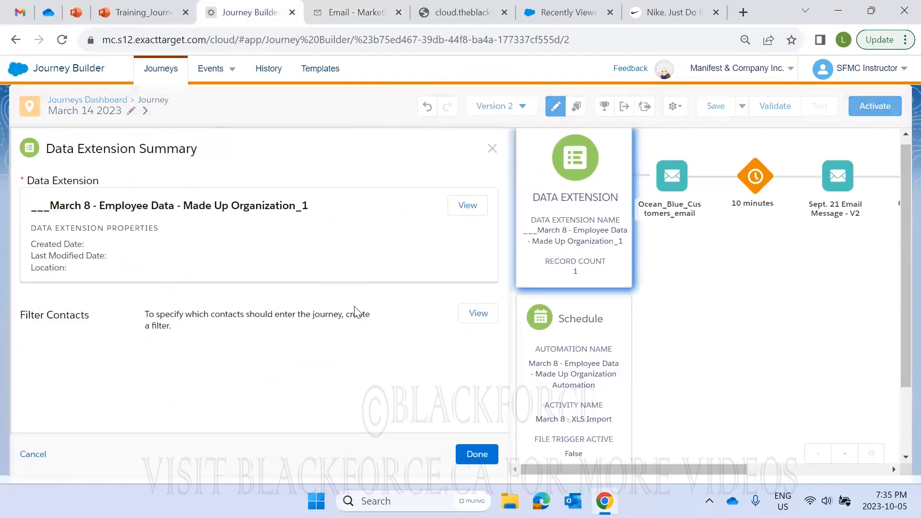
{"action": "left_click", "coordinate": [492, 152]}
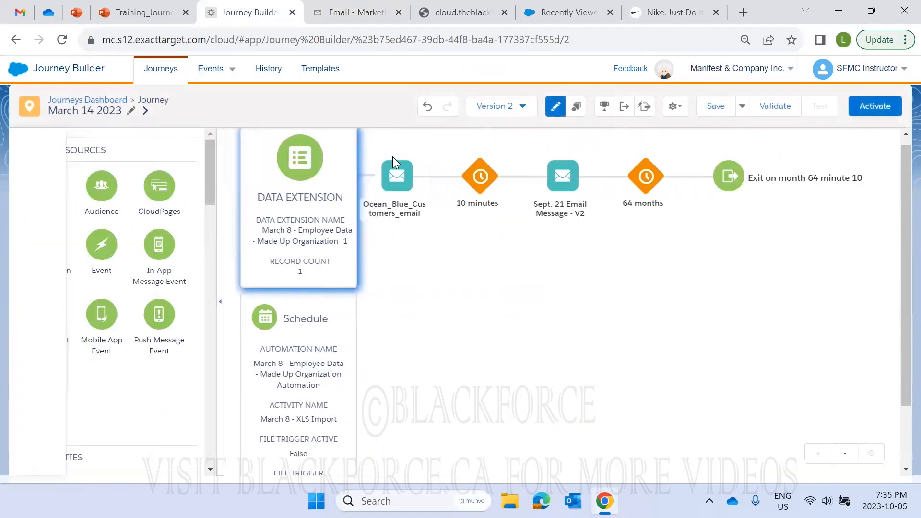
{"action": "left_click", "coordinate": [334, 141]}
{"action": "left_click", "coordinate": [432, 175]}
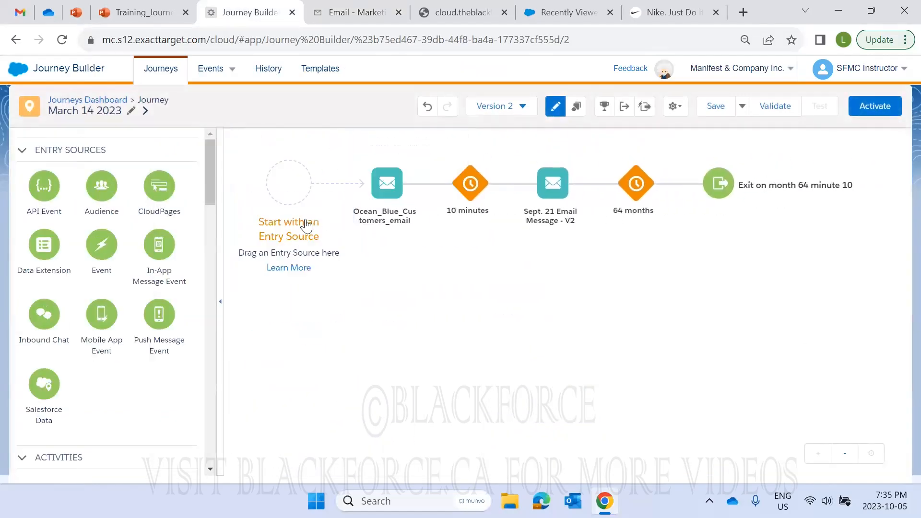
Add a Data Extension entry source to Version 2, using IP Address submission equals Yes - DE from the 2023 > March 10 folder
{"action": "left_click_drag", "start_coordinate": [48, 245], "coordinate": [288, 186]}
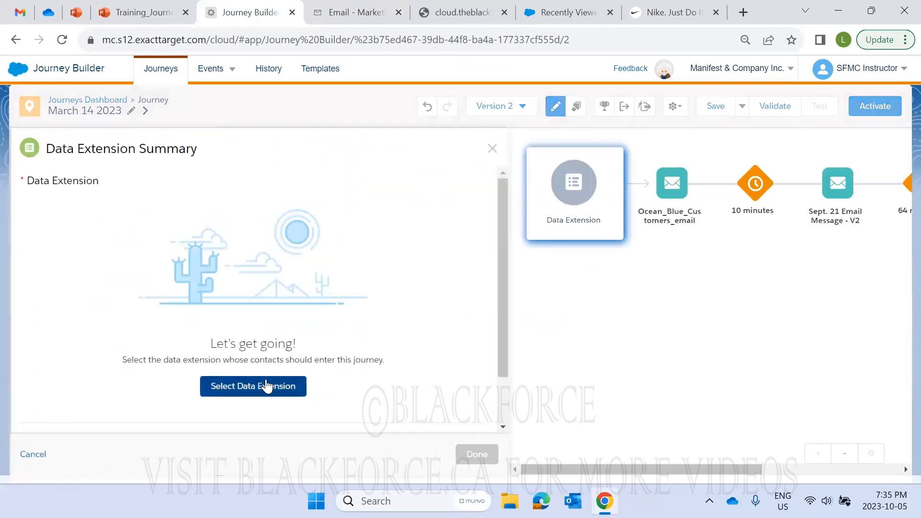
{"action": "left_click", "coordinate": [265, 384]}
{"action": "left_click", "coordinate": [124, 189]}
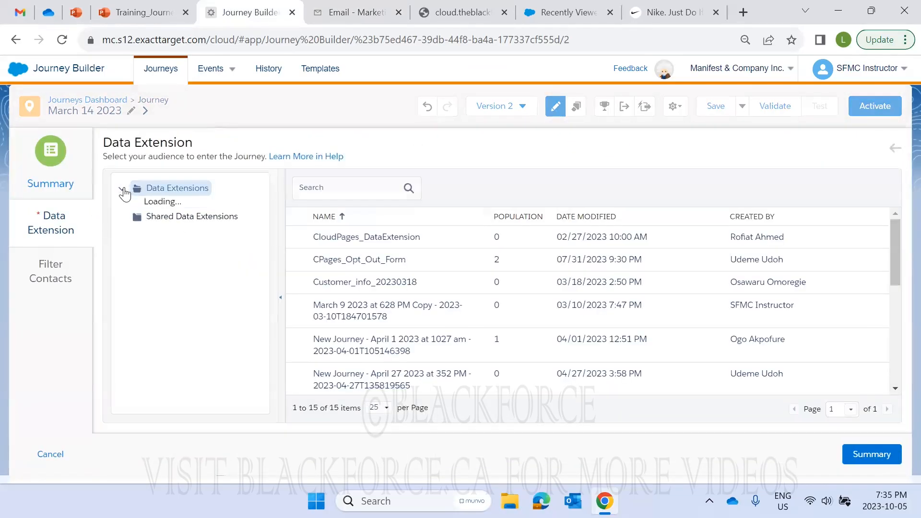
{"action": "left_click", "coordinate": [167, 205]}
{"action": "left_click", "coordinate": [137, 206]}
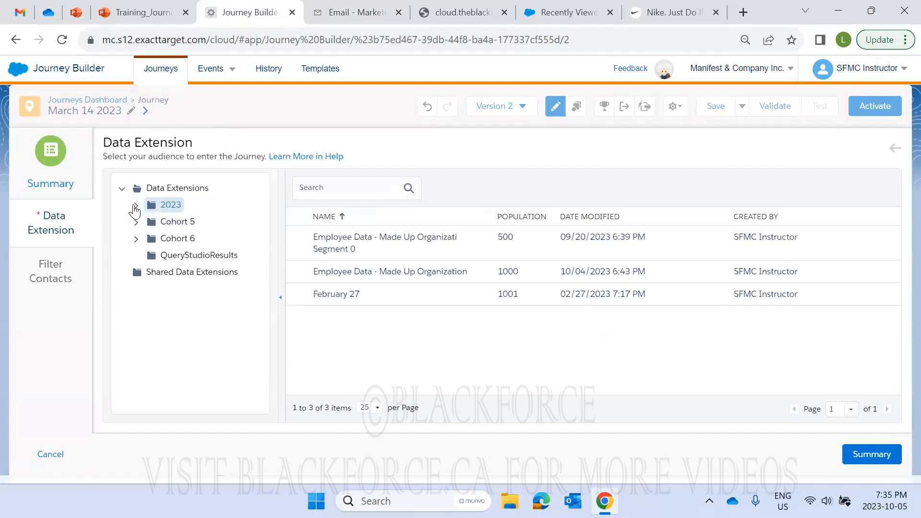
{"action": "left_click", "coordinate": [182, 238]}
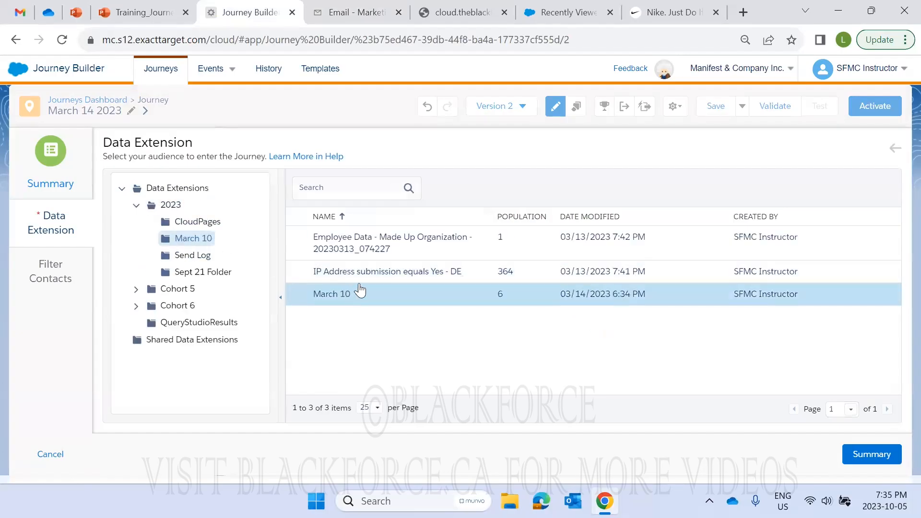
{"action": "left_click", "coordinate": [367, 273]}
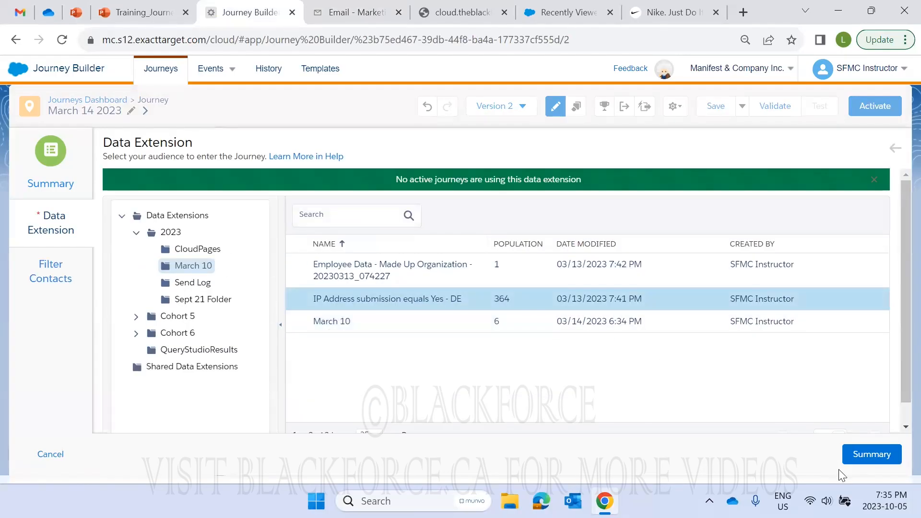
{"action": "left_click", "coordinate": [853, 456]}
{"action": "left_click", "coordinate": [477, 454]}
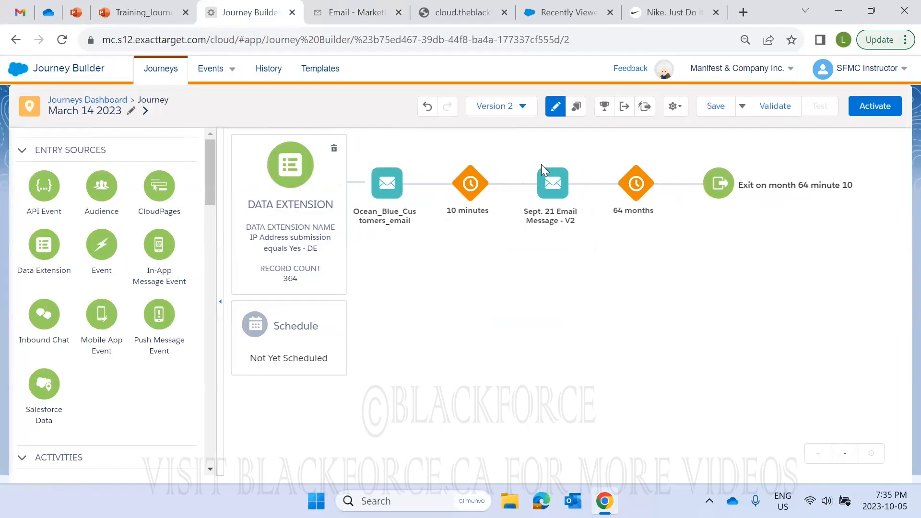
In Version 2's journey settings, choose Use email attribute from Entry Source as the default email address and display its attribute choices
{"action": "left_click", "coordinate": [674, 106]}
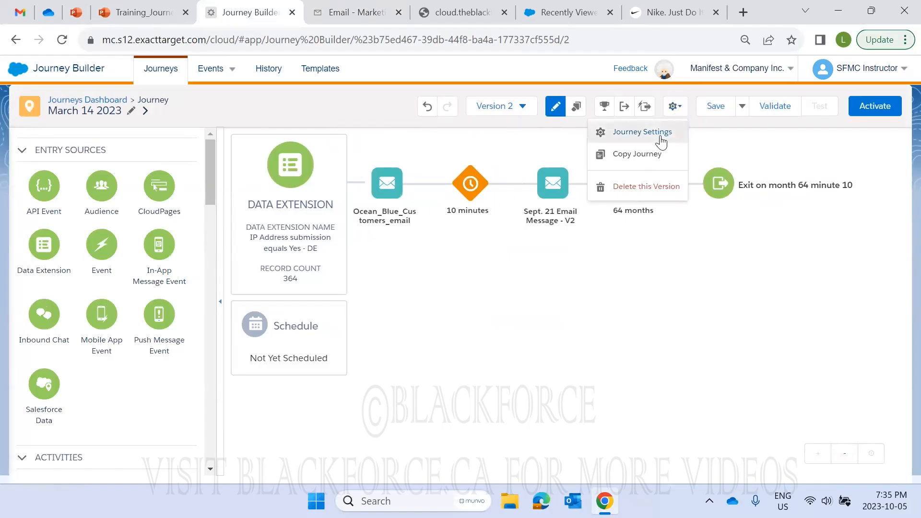
{"action": "left_click", "coordinate": [642, 132]}
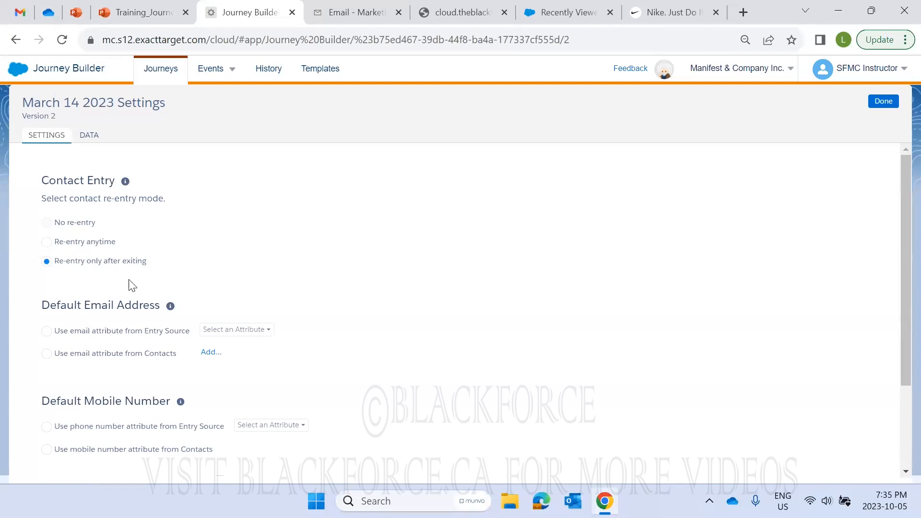
{"action": "left_click", "coordinate": [47, 331]}
{"action": "left_click", "coordinate": [223, 330]}
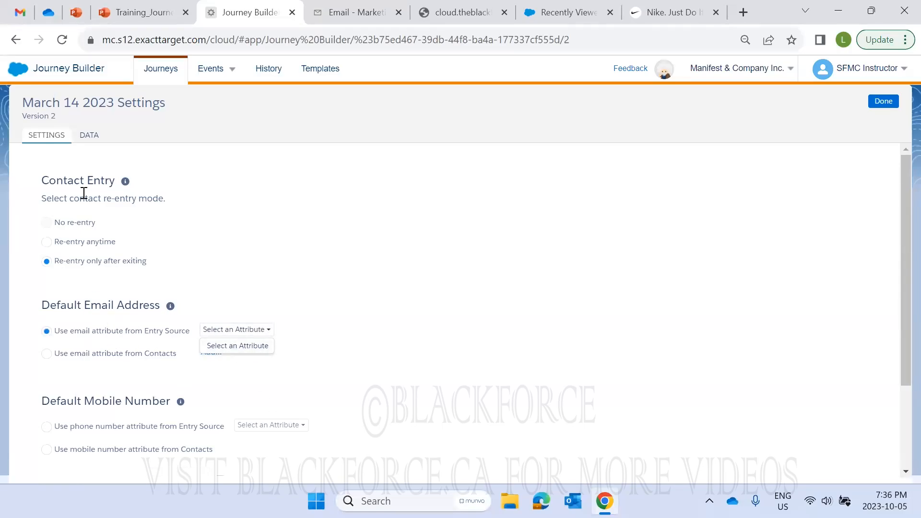
Switch to Email Studio to examine the data extension's field names and data types, then return to Journey Builder and close the attribute choices
{"action": "left_click", "coordinate": [348, 14]}
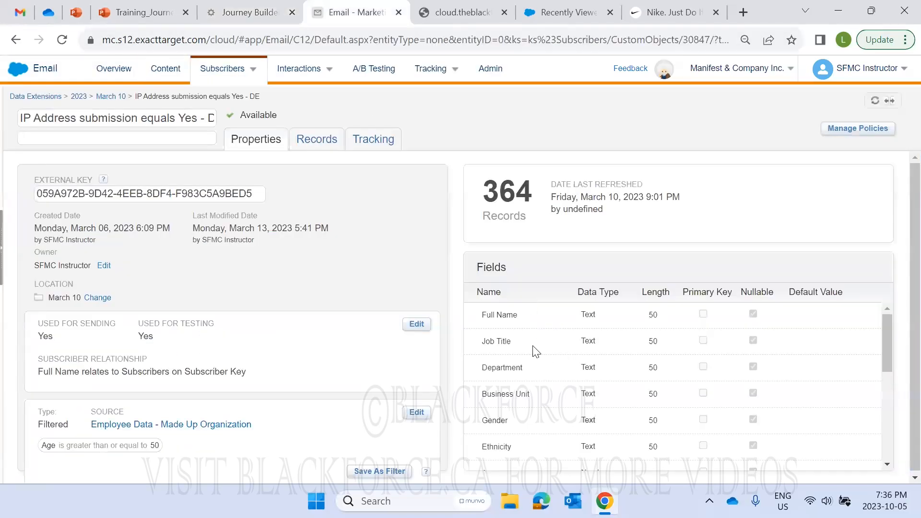
{"action": "scroll", "coordinate": [534, 365], "scroll_direction": "down", "scroll_amount": 5}
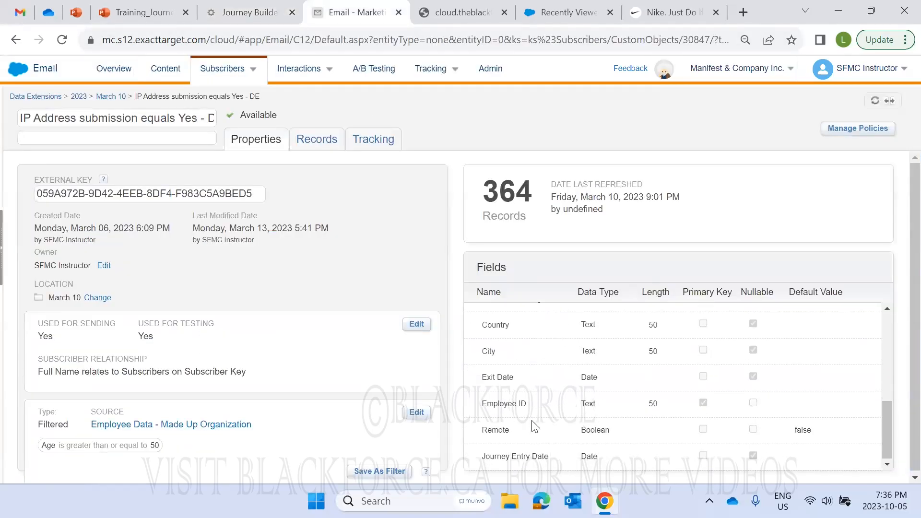
{"action": "scroll", "coordinate": [534, 426], "scroll_direction": "up", "scroll_amount": 5}
{"action": "scroll", "coordinate": [520, 418], "scroll_direction": "down", "scroll_amount": 5}
{"action": "left_click", "coordinate": [245, 12]}
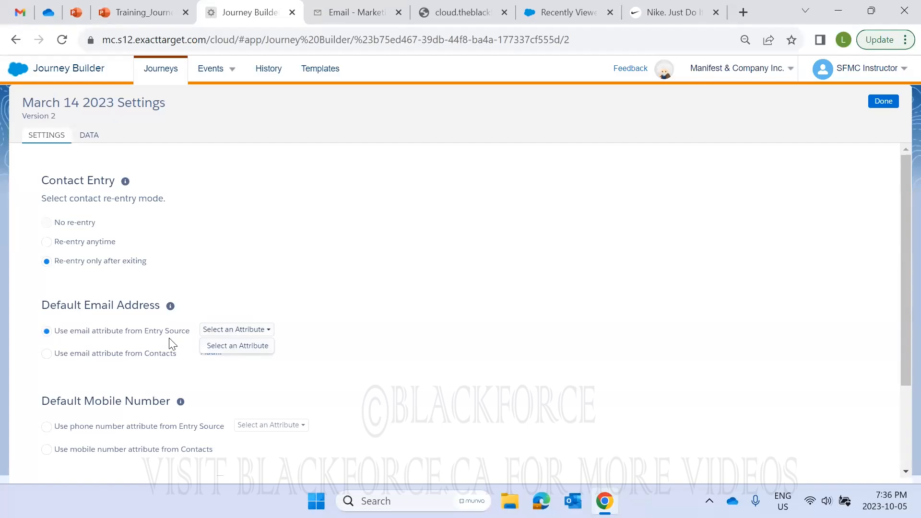
{"action": "left_click", "coordinate": [259, 296]}
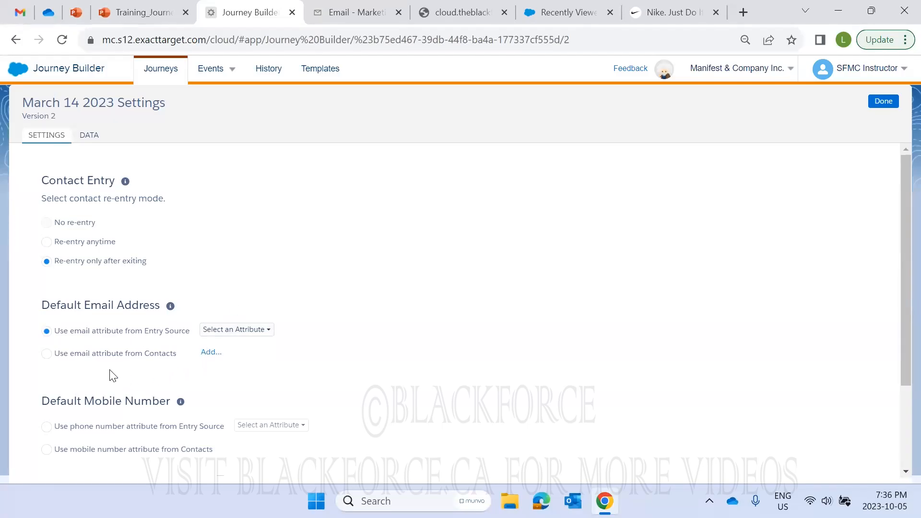
Set the default email address to Use email attribute from Contacts with Contact_Salesforce's Email attribute, viewing the Salesforce leads list along the way
{"action": "left_click", "coordinate": [47, 355]}
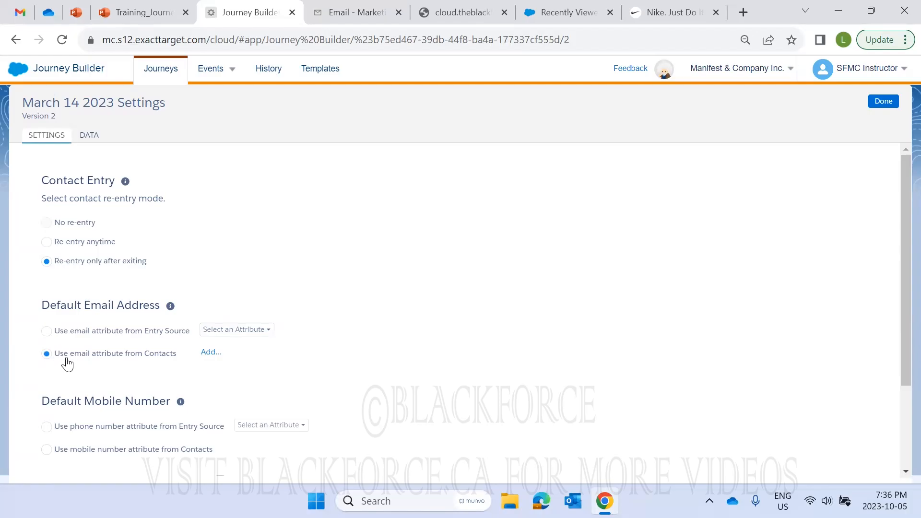
{"action": "left_click", "coordinate": [209, 354]}
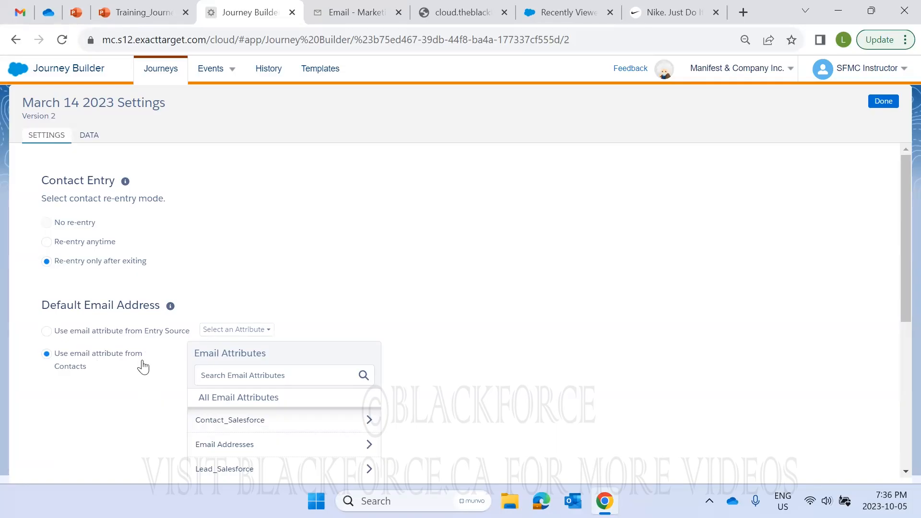
{"action": "left_click", "coordinate": [545, 3]}
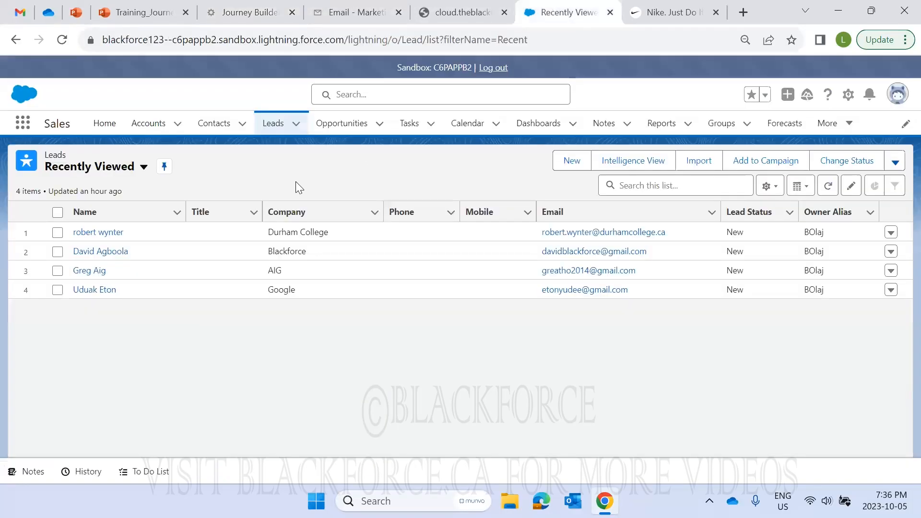
{"action": "left_click", "coordinate": [239, 12]}
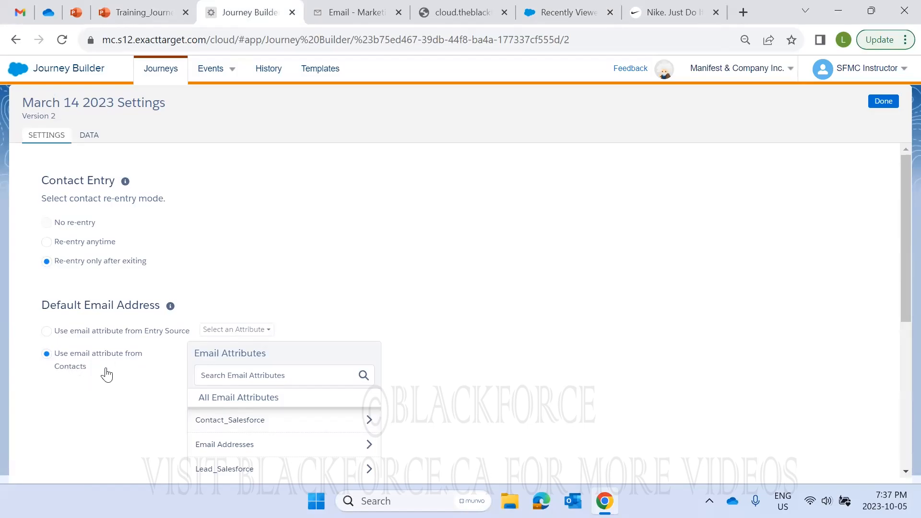
{"action": "left_click", "coordinate": [224, 422]}
{"action": "left_click", "coordinate": [226, 424]}
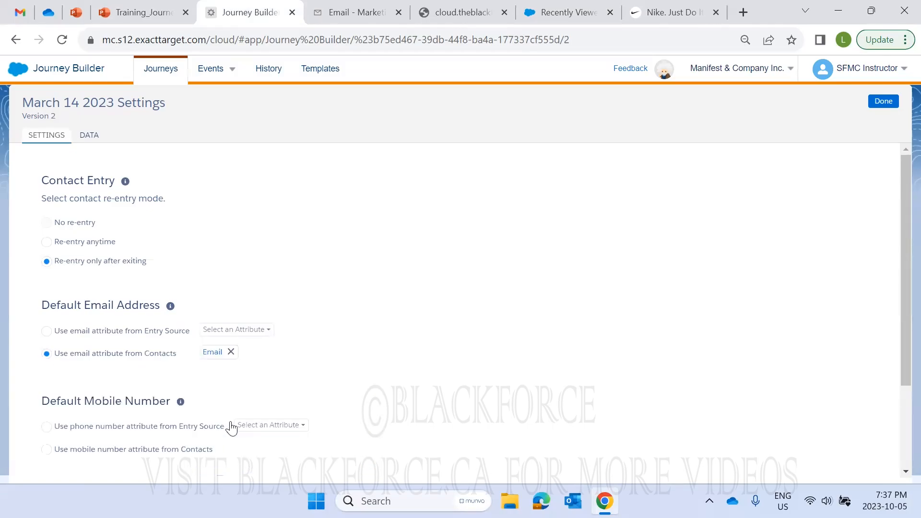
Point out the Use email attribute from Contacts option, show the Salesforce leads list again, and return to Journey Builder
{"action": "left_click_drag", "start_coordinate": [177, 355], "coordinate": [47, 354]}
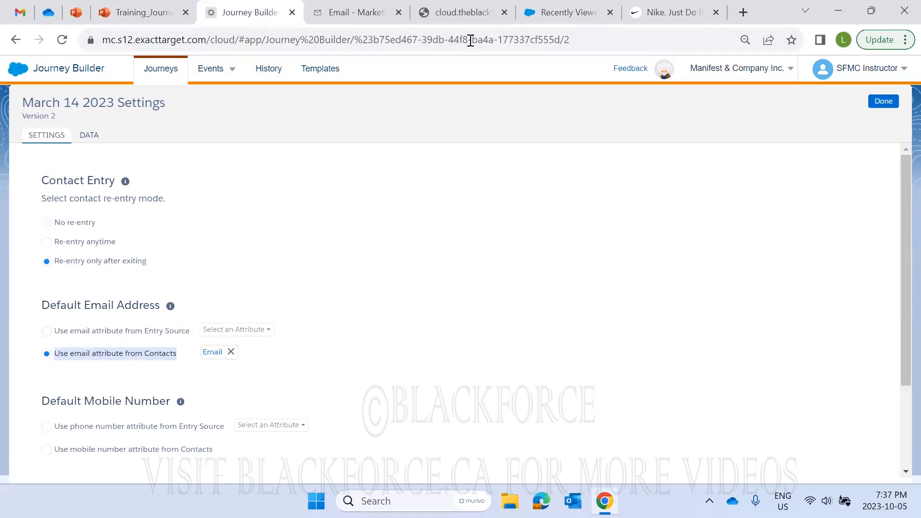
{"action": "left_click", "coordinate": [555, 9]}
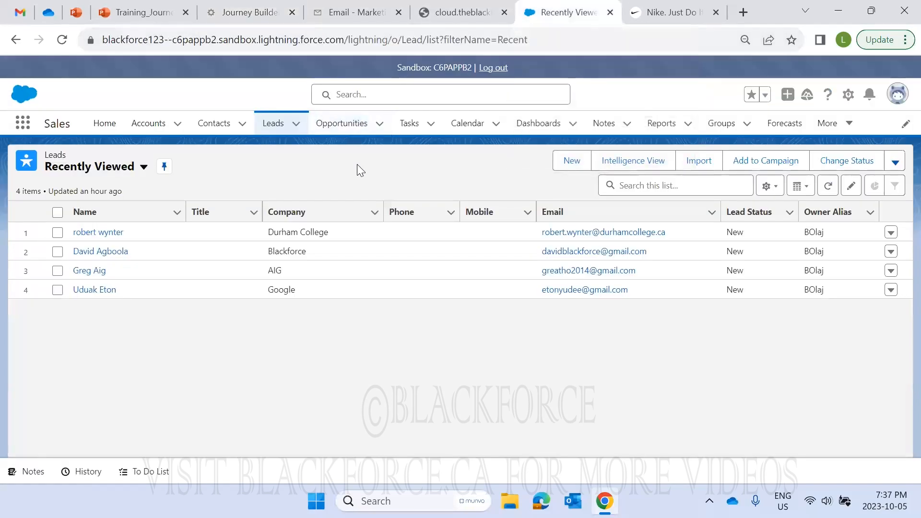
{"action": "left_click", "coordinate": [243, 15]}
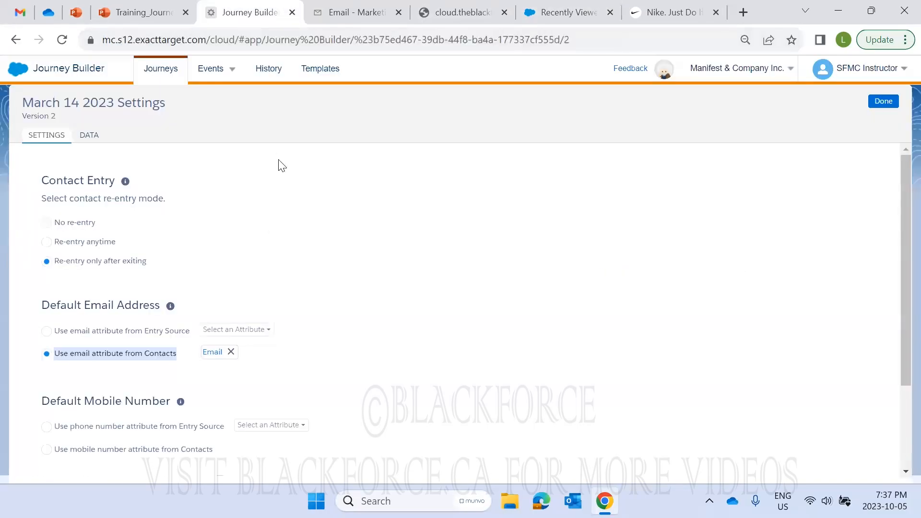
Point out the Default Mobile Number setting and set it to Use mobile number attribute from Contacts
{"action": "scroll", "coordinate": [279, 300], "scroll_direction": "down", "scroll_amount": 3}
{"action": "scroll", "coordinate": [282, 300], "scroll_direction": "up", "scroll_amount": 3}
{"action": "scroll", "coordinate": [238, 373], "scroll_direction": "down", "scroll_amount": 3}
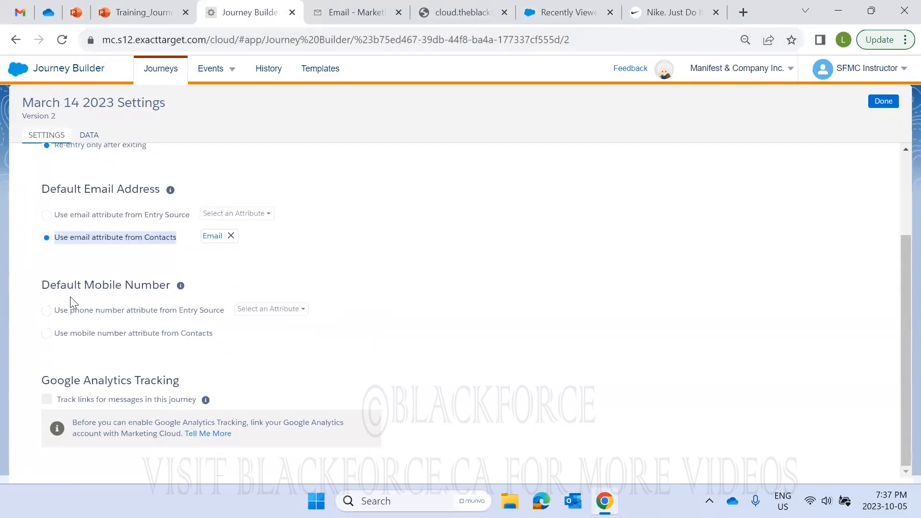
{"action": "left_click_drag", "start_coordinate": [173, 282], "coordinate": [38, 284]}
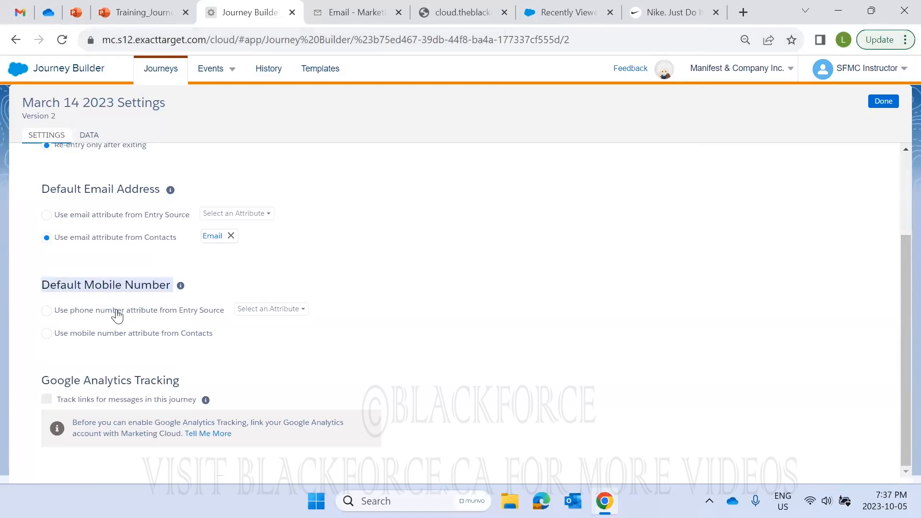
{"action": "left_click", "coordinate": [91, 317]}
{"action": "left_click", "coordinate": [253, 310]}
{"action": "left_click", "coordinate": [159, 336]}
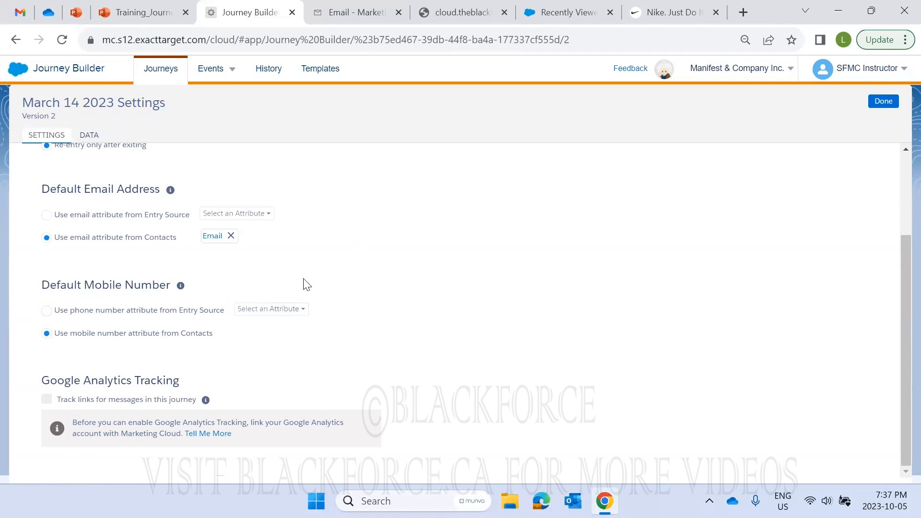
Review the Contact Entry and Default Mobile Number sections, then close the journey settings
{"action": "scroll", "coordinate": [198, 287], "scroll_direction": "up", "scroll_amount": 2}
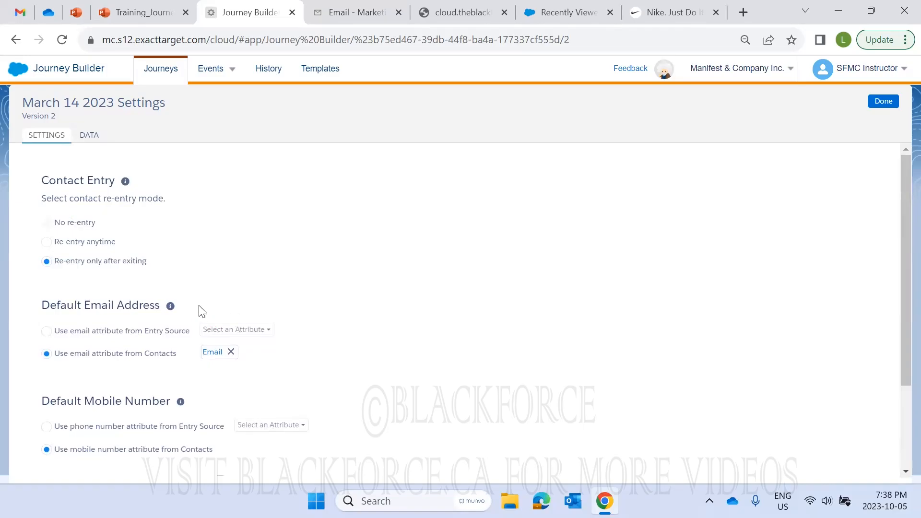
{"action": "left_click_drag", "start_coordinate": [29, 168], "coordinate": [34, 187]}
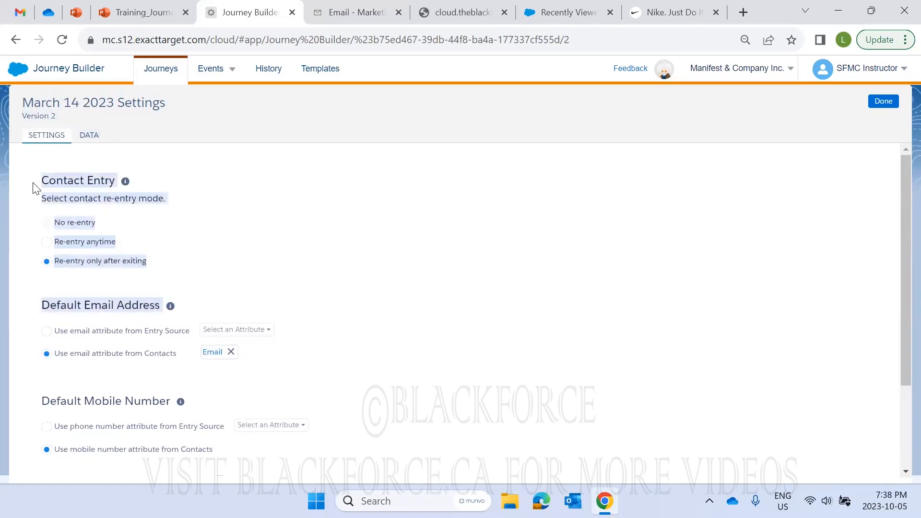
{"action": "left_click", "coordinate": [234, 248]}
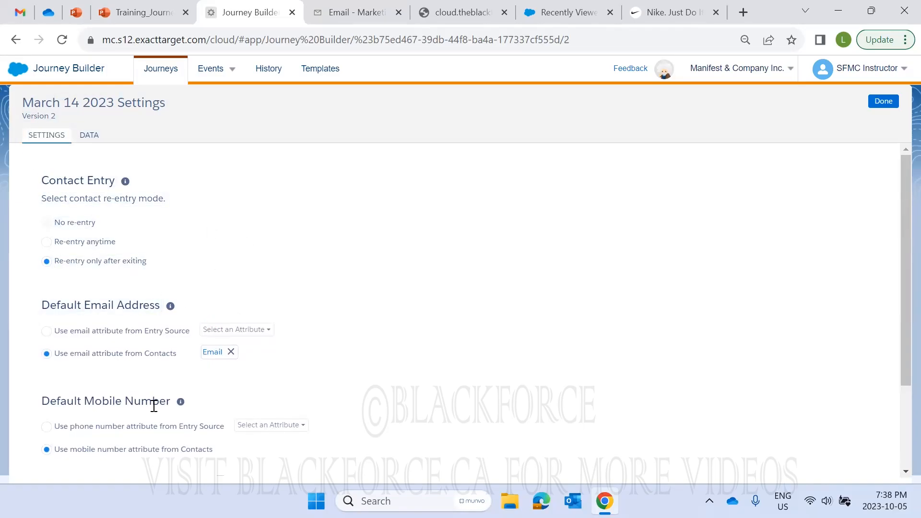
{"action": "mouse_move", "coordinate": [185, 405]}
{"action": "left_click_drag", "start_coordinate": [37, 405], "coordinate": [169, 401]}
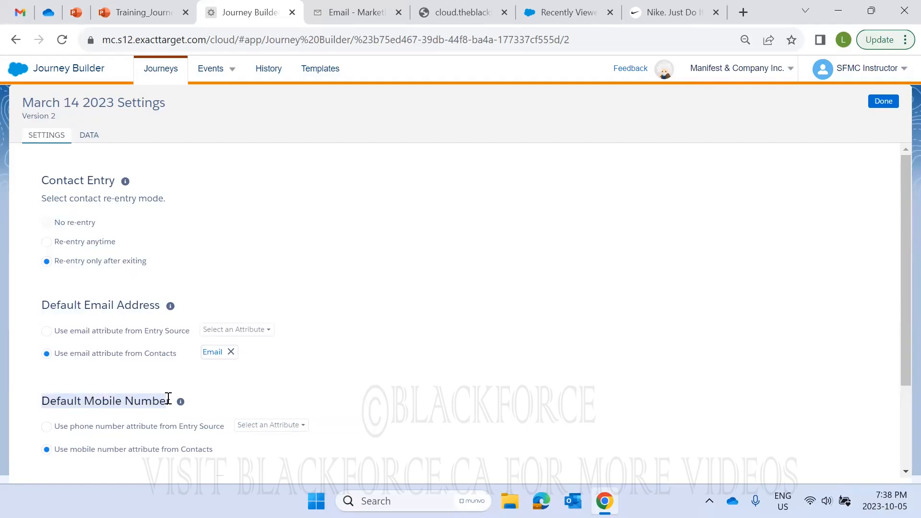
{"action": "left_click", "coordinate": [73, 297]}
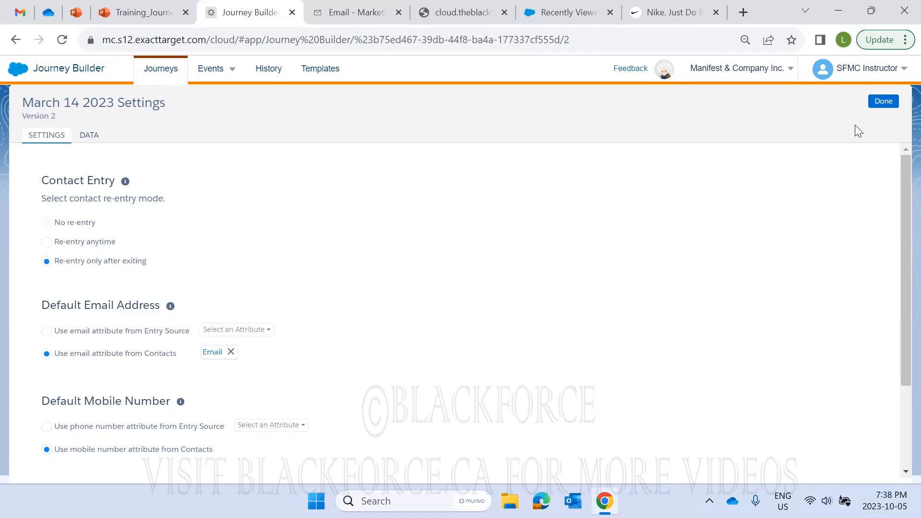
{"action": "left_click", "coordinate": [885, 100]}
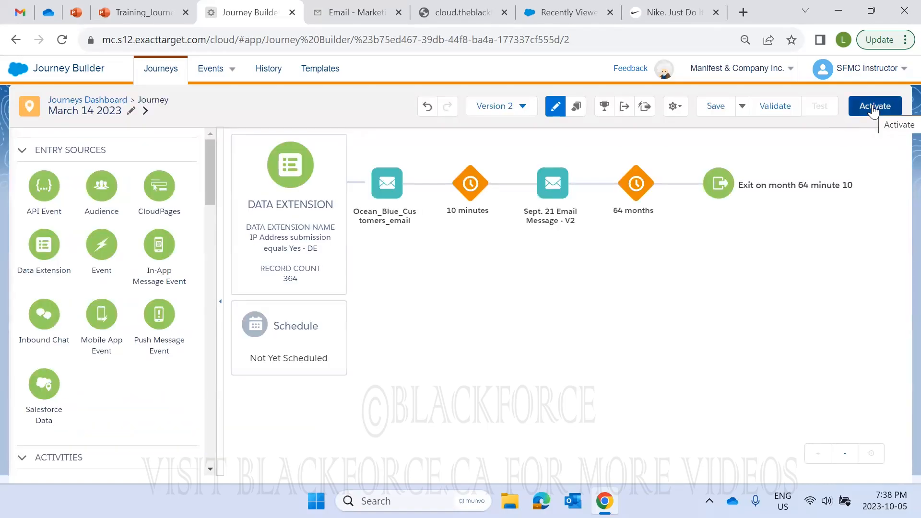
Reopen the journey settings, switch the default email address to Use email attribute from Entry Source without an attribute, and close the settings
{"action": "left_click", "coordinate": [676, 106]}
{"action": "left_click", "coordinate": [642, 133]}
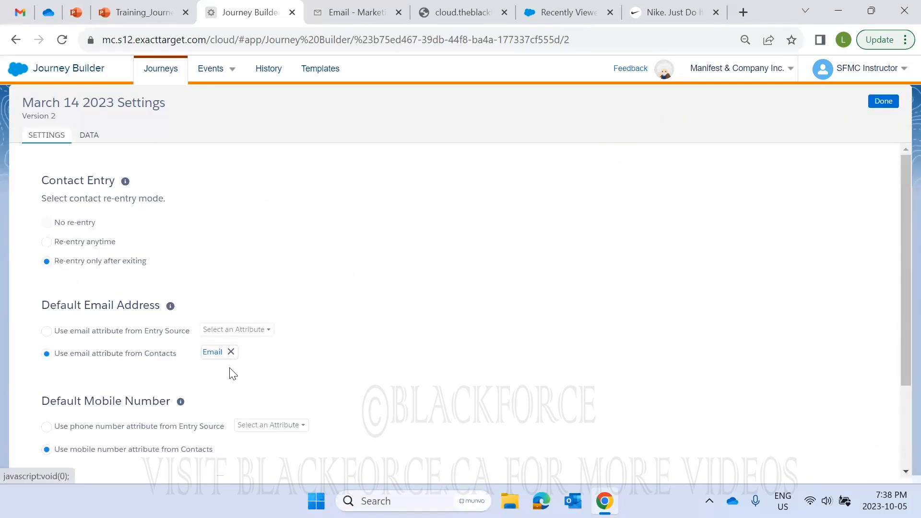
{"action": "left_click", "coordinate": [88, 331]}
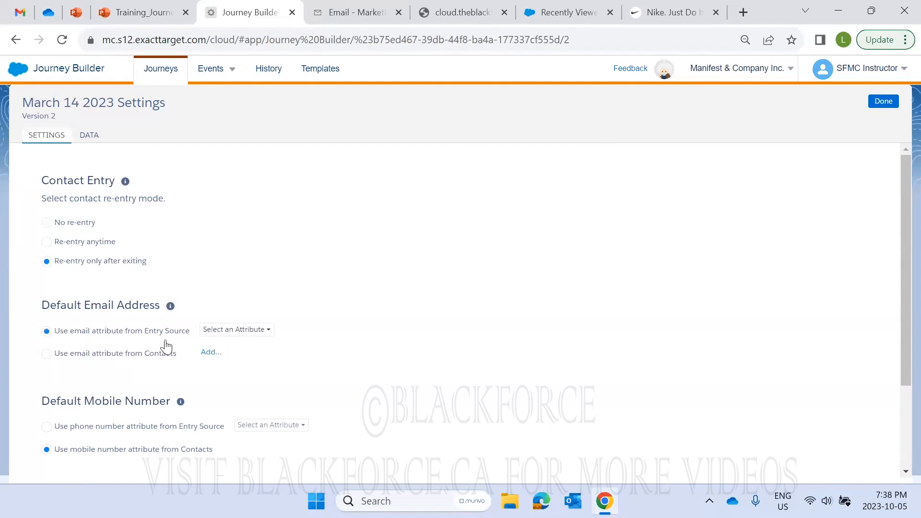
{"action": "left_click", "coordinate": [883, 101]}
Try to activate Version 2 and examine the validation results for Settings and Goal Definition
{"action": "left_click", "coordinate": [876, 106]}
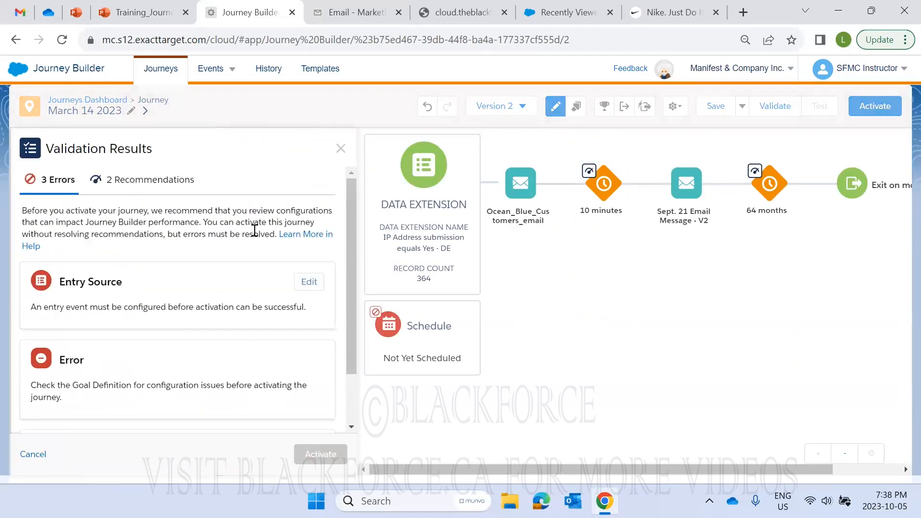
{"action": "scroll", "coordinate": [254, 231], "scroll_direction": "down", "scroll_amount": 2}
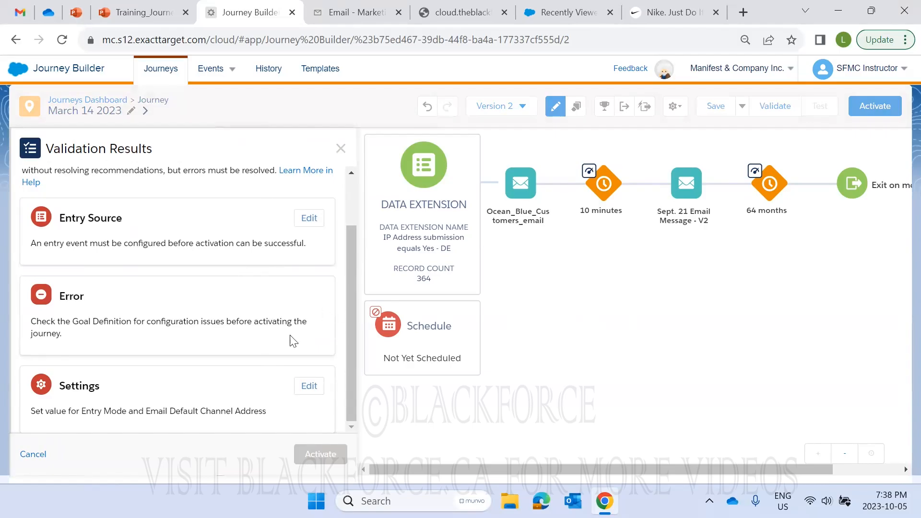
{"action": "left_click_drag", "start_coordinate": [66, 411], "coordinate": [6, 416]}
{"action": "left_click", "coordinate": [111, 408]}
{"action": "left_click_drag", "start_coordinate": [265, 411], "coordinate": [176, 413]}
{"action": "left_click_drag", "start_coordinate": [133, 322], "coordinate": [77, 321]}
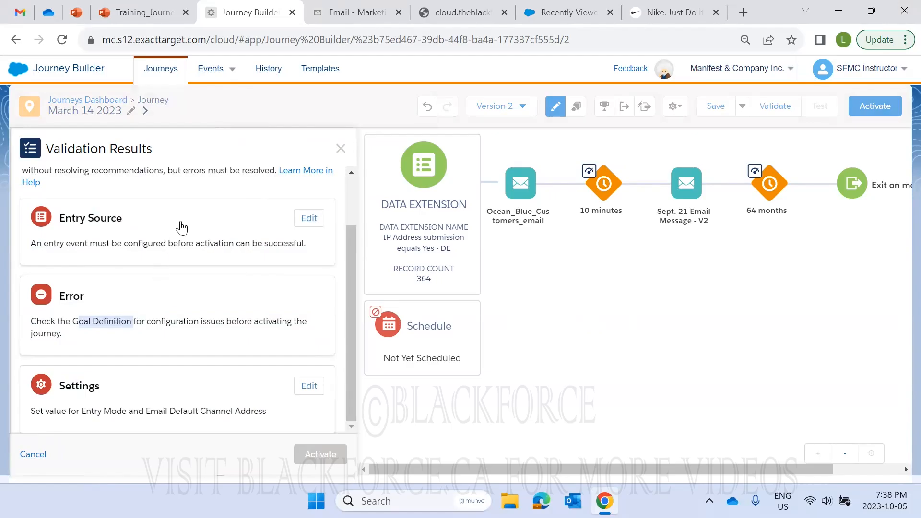
Close the validation results, switch to the Part 1 introduction deck in PowerPoint and show its last slide on data source recommendations
{"action": "left_click", "coordinate": [341, 149]}
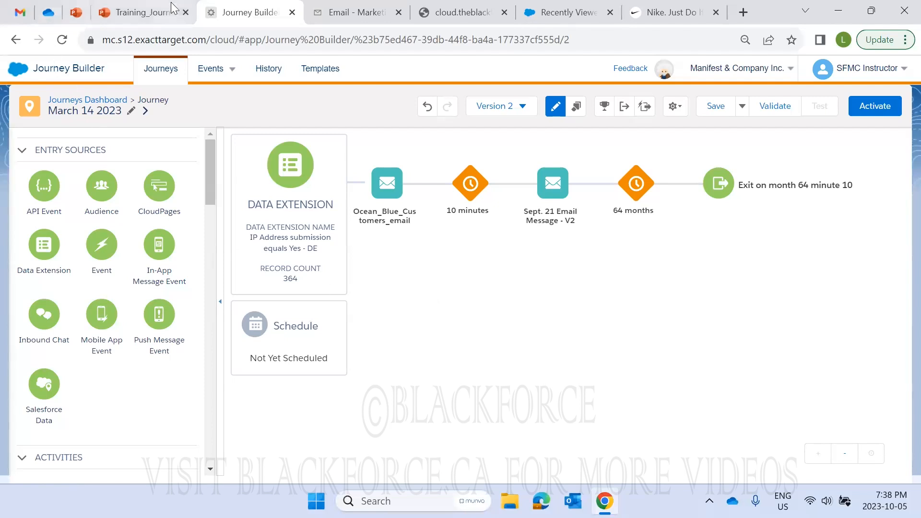
{"action": "left_click", "coordinate": [149, 12]}
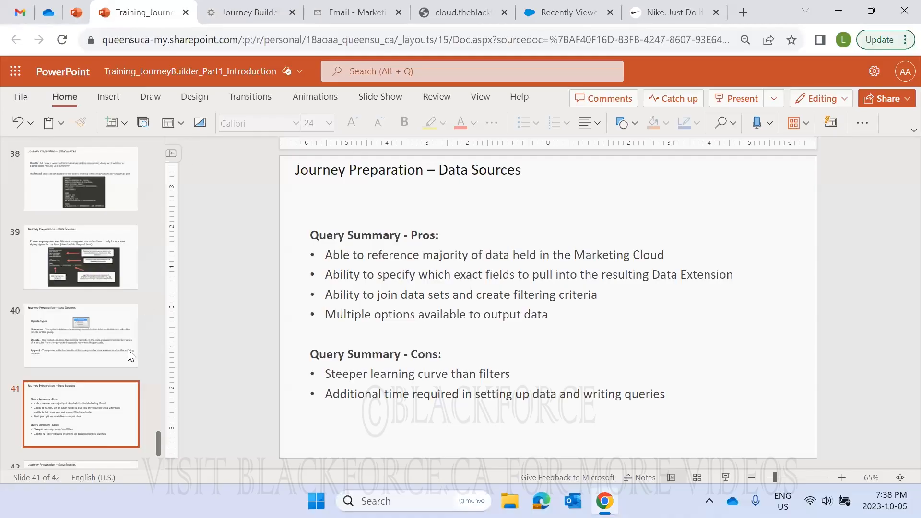
{"action": "scroll", "coordinate": [96, 405], "scroll_direction": "down", "scroll_amount": 2}
{"action": "left_click", "coordinate": [92, 407]}
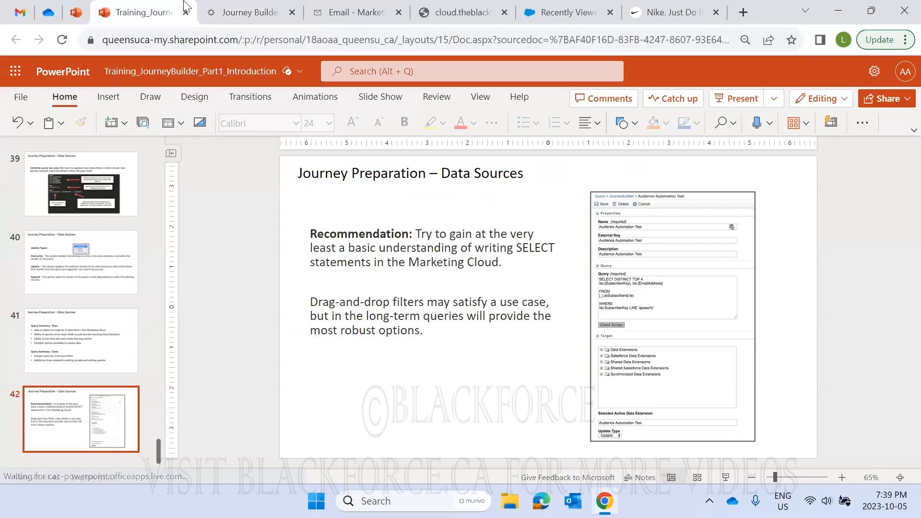
Switch to the Part 2 Journey Builder deck and read through the opening slides from the Agenda to the Templates Overview
{"action": "left_click", "coordinate": [76, 12]}
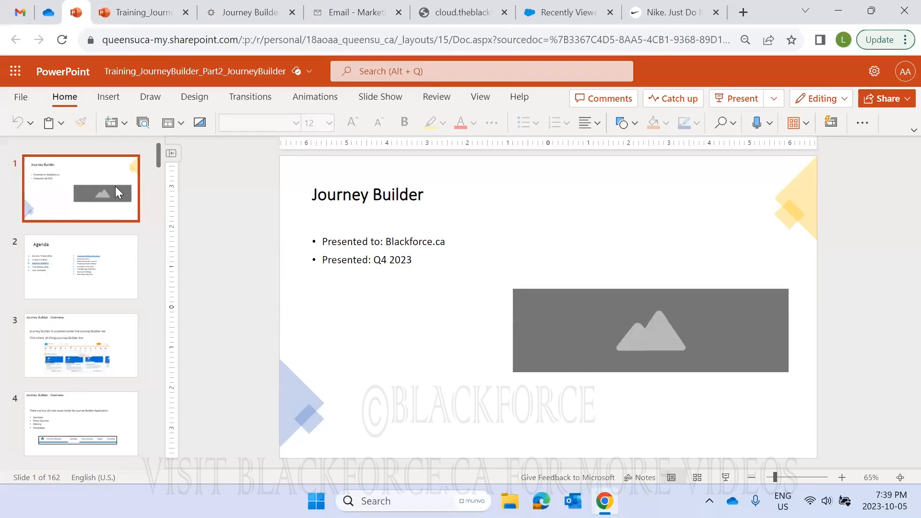
{"action": "key", "text": "Down"}
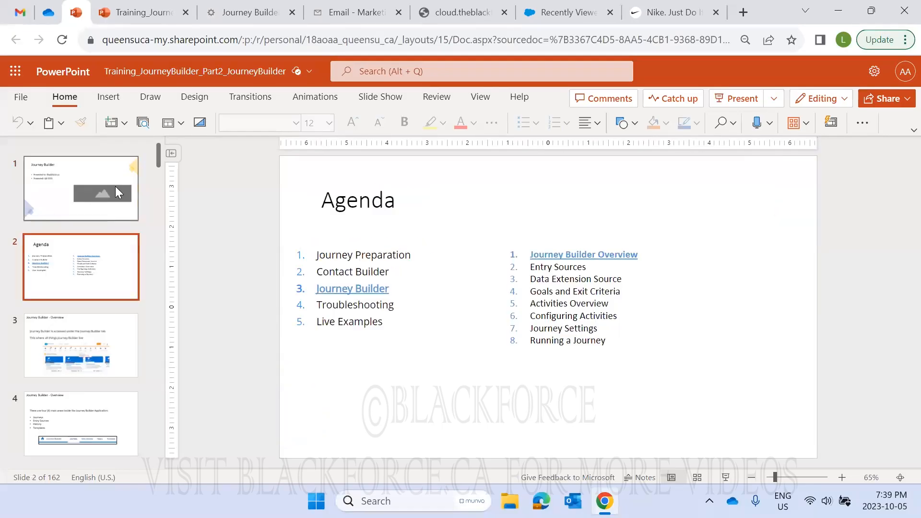
{"action": "key", "text": "Down"}
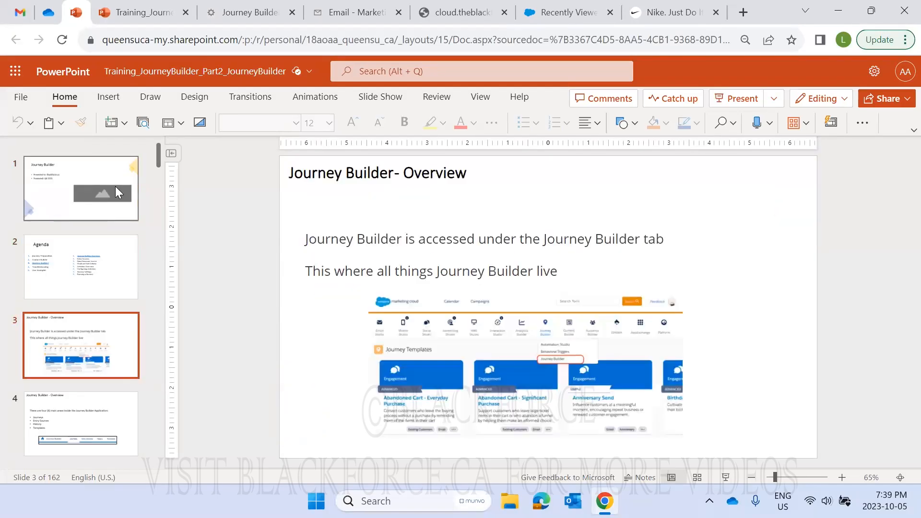
{"action": "key", "text": "Down"}
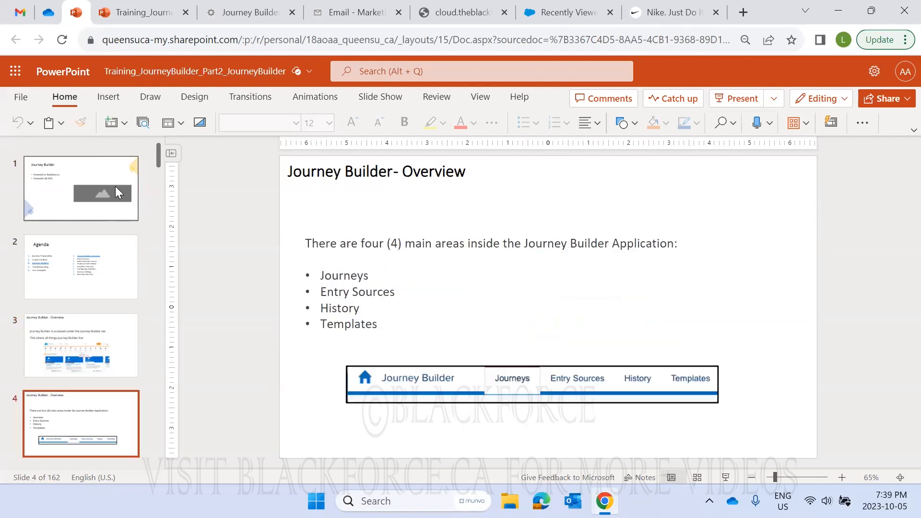
{"action": "key", "text": "Down"}
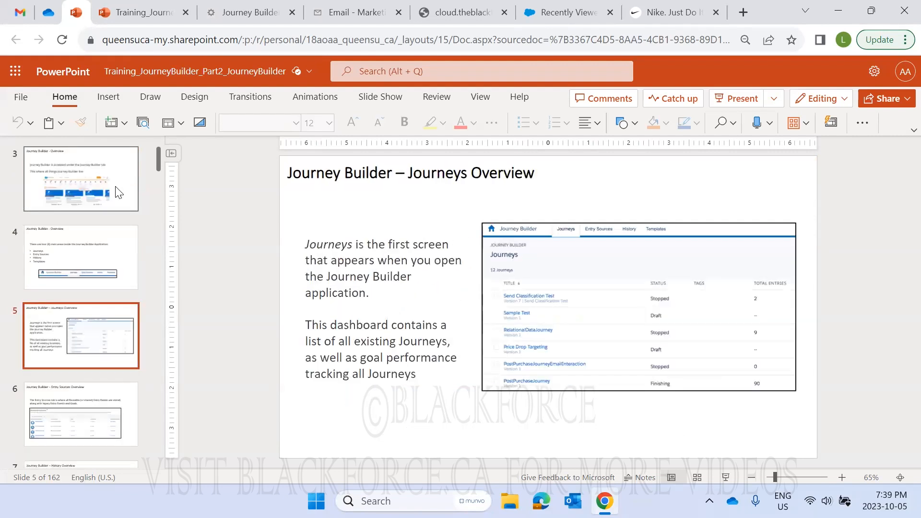
{"action": "key", "text": "Down"}
{"action": "key", "text": "Down"}
{"action": "key", "text": "Down"}
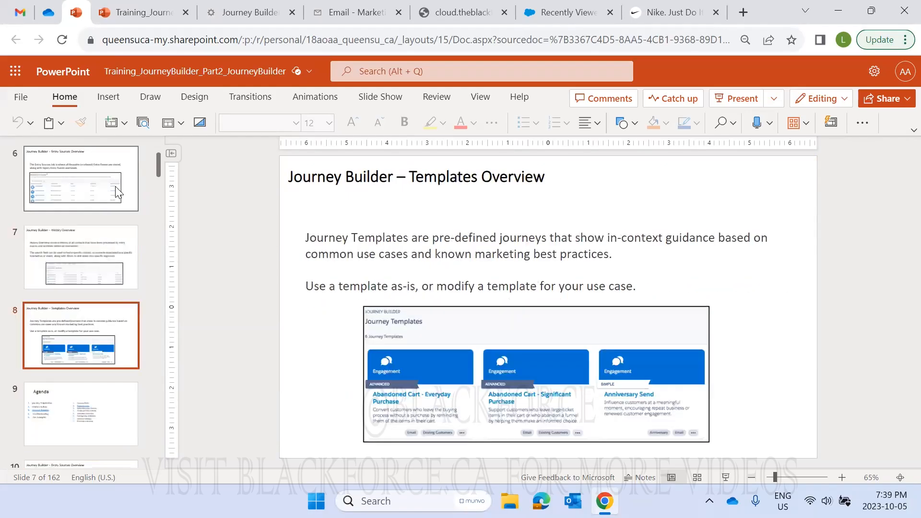
{"action": "key", "text": "Down"}
{"action": "key", "text": "Up"}
Return to the March 14 2023 journey in Journey Builder, examine its list of versions and close the list
{"action": "left_click", "coordinate": [246, 18]}
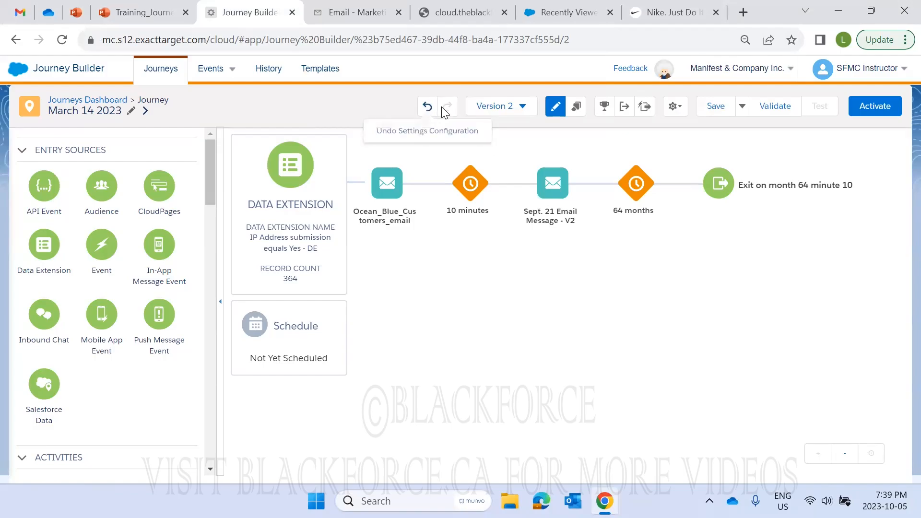
{"action": "left_click", "coordinate": [512, 106]}
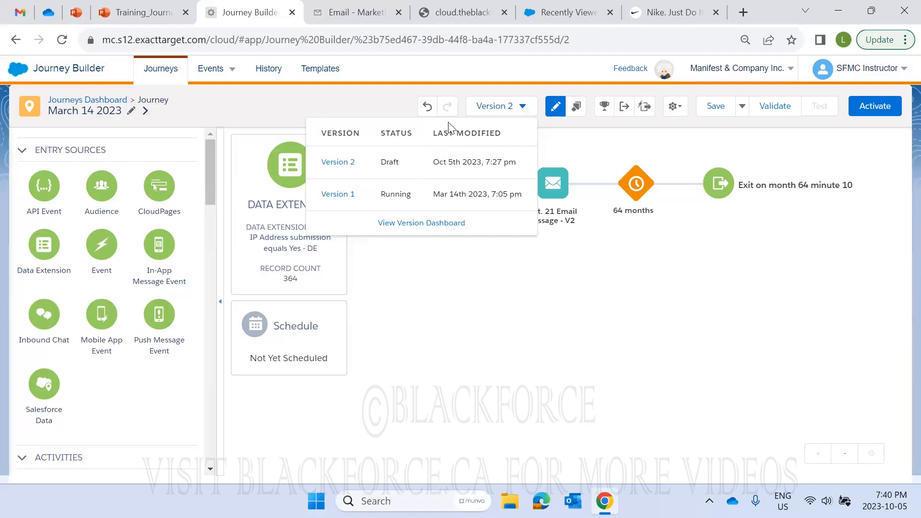
{"action": "left_click", "coordinate": [490, 103]}
{"action": "left_click", "coordinate": [481, 102]}
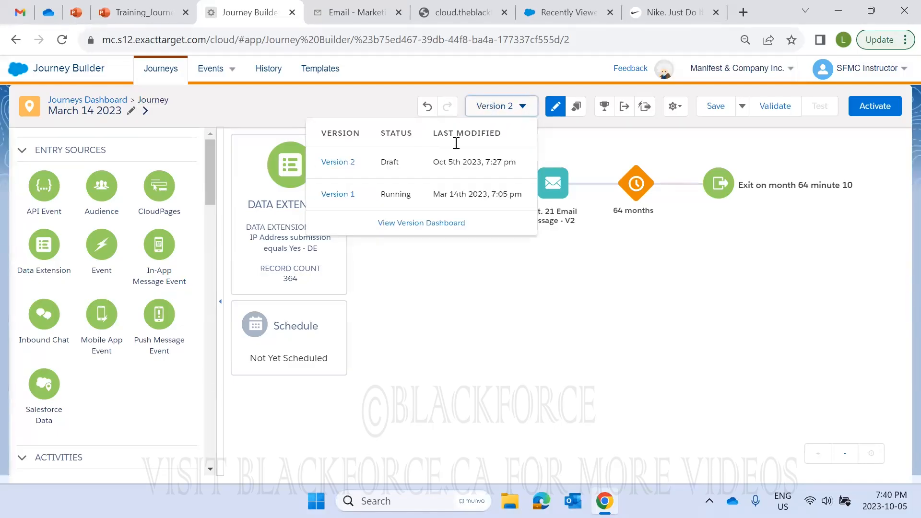
{"action": "left_click", "coordinate": [569, 156]}
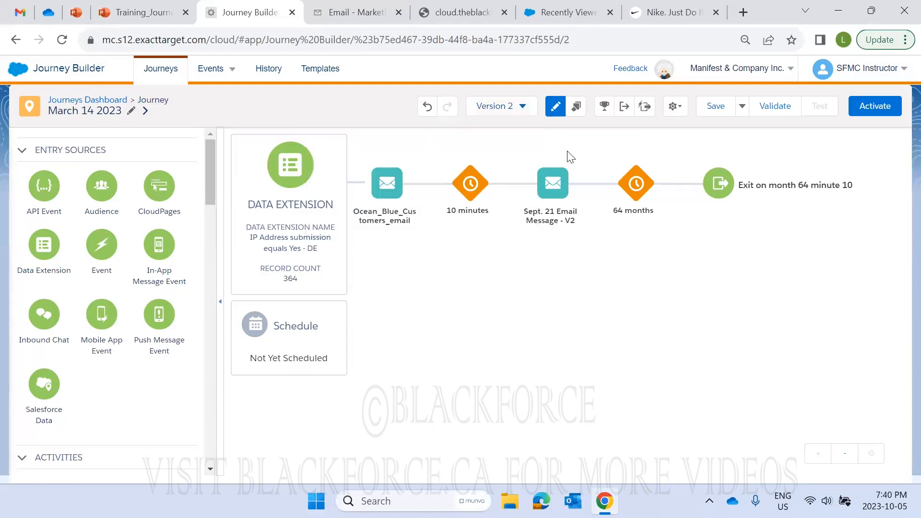
Turn the journey's edit mode off to hide the entry sources and activities palette, and turn it back on
{"action": "left_click", "coordinate": [556, 108]}
{"action": "left_click", "coordinate": [555, 115]}
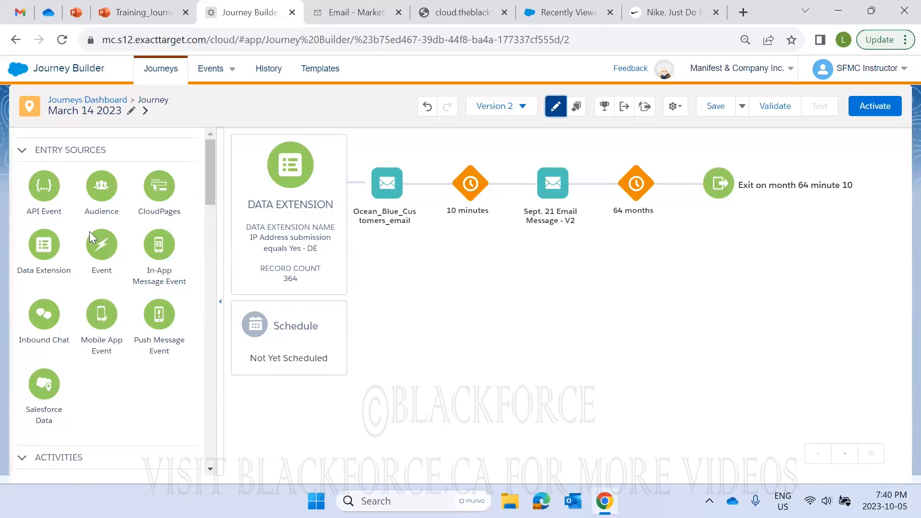
{"action": "left_click", "coordinate": [553, 113]}
{"action": "left_click", "coordinate": [552, 114]}
{"action": "left_click", "coordinate": [549, 117]}
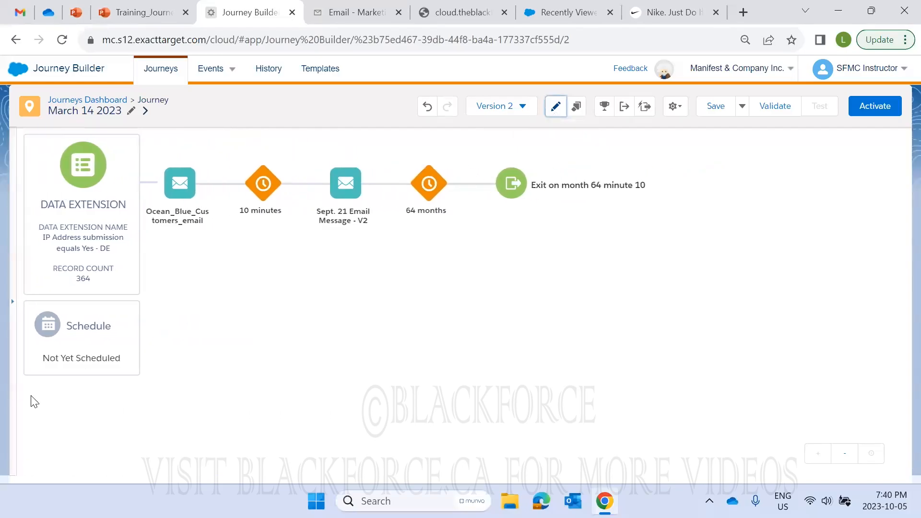
{"action": "left_click", "coordinate": [555, 109]}
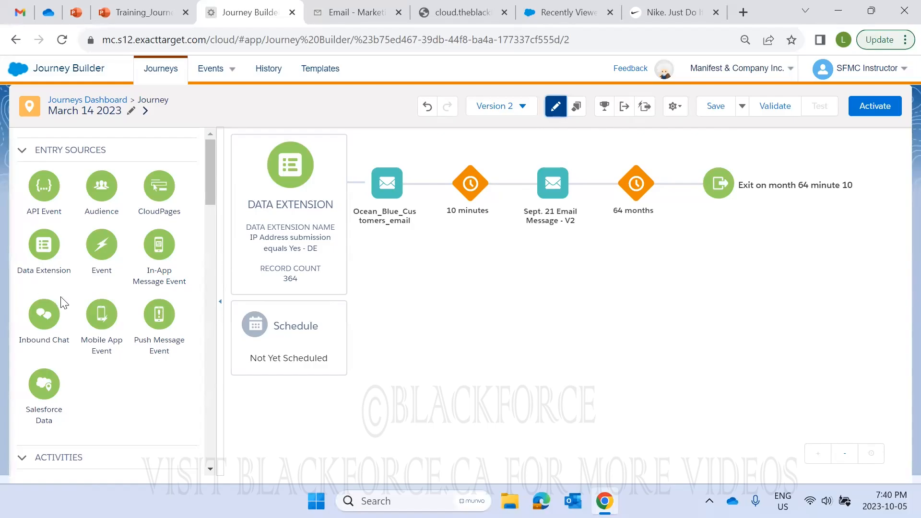
Insert a Decision Split before the Ocean_Blue_Customers_email activity and add an Email activity at the start of its Remainder path
{"action": "scroll", "coordinate": [61, 297], "scroll_direction": "down", "scroll_amount": 10}
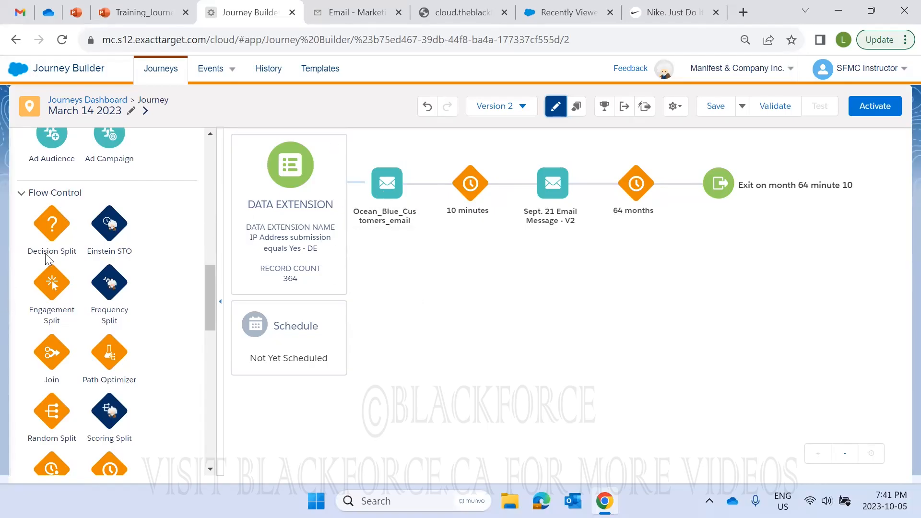
{"action": "left_click_drag", "start_coordinate": [49, 222], "coordinate": [357, 200]}
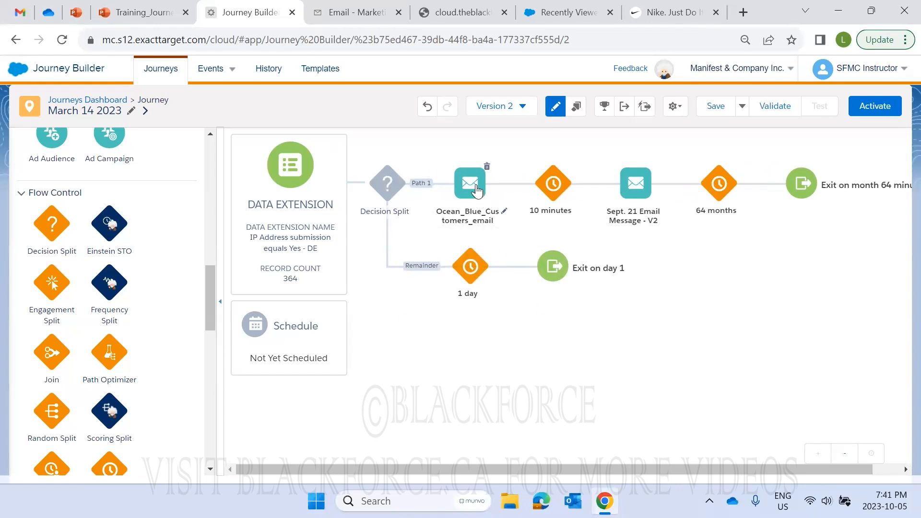
{"action": "scroll", "coordinate": [57, 312], "scroll_direction": "up", "scroll_amount": 10}
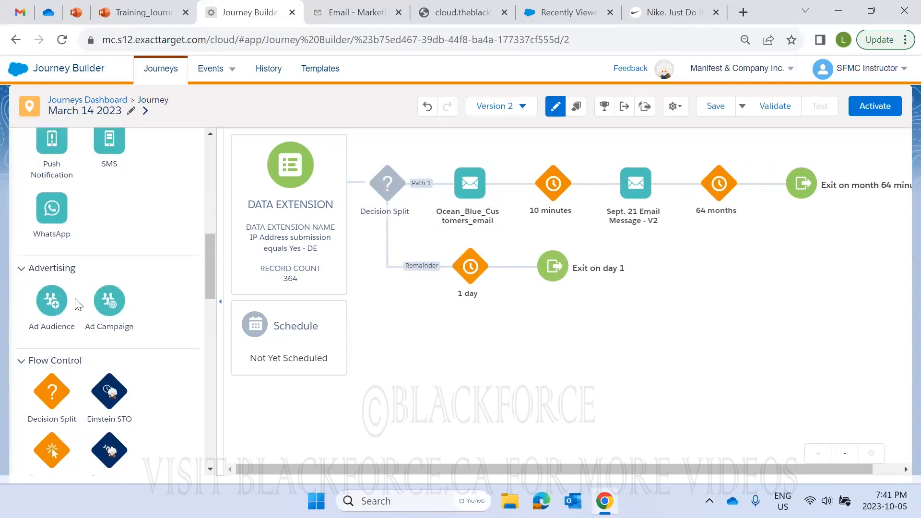
{"action": "left_click_drag", "start_coordinate": [51, 341], "coordinate": [424, 269]}
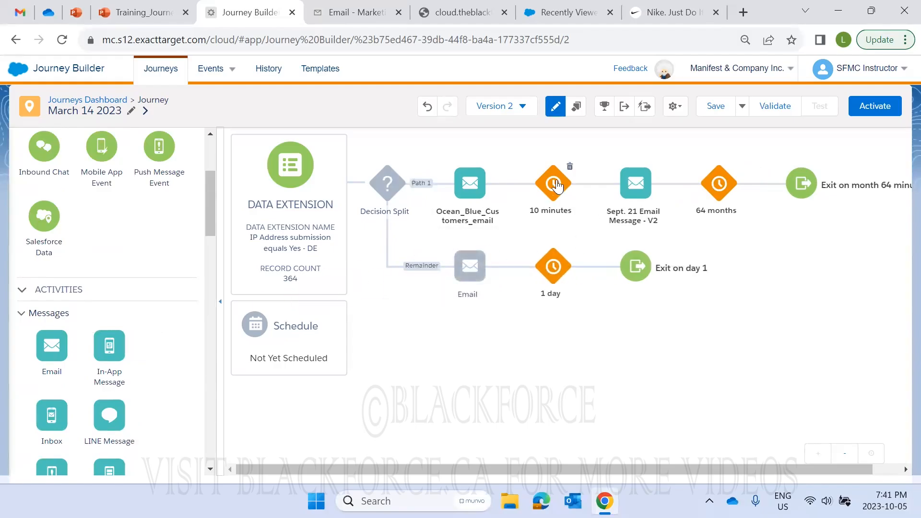
Set the Remainder path's wait after the email to a duration of 10 minutes
{"action": "left_click", "coordinate": [556, 264]}
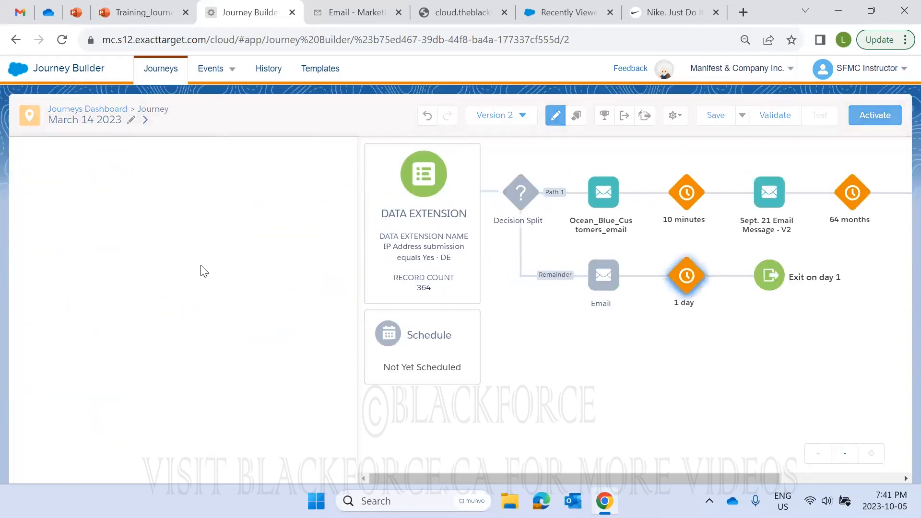
{"action": "left_click", "coordinate": [106, 218]}
{"action": "left_click", "coordinate": [137, 245]}
{"action": "left_click", "coordinate": [49, 221]}
{"action": "left_click", "coordinate": [47, 255]}
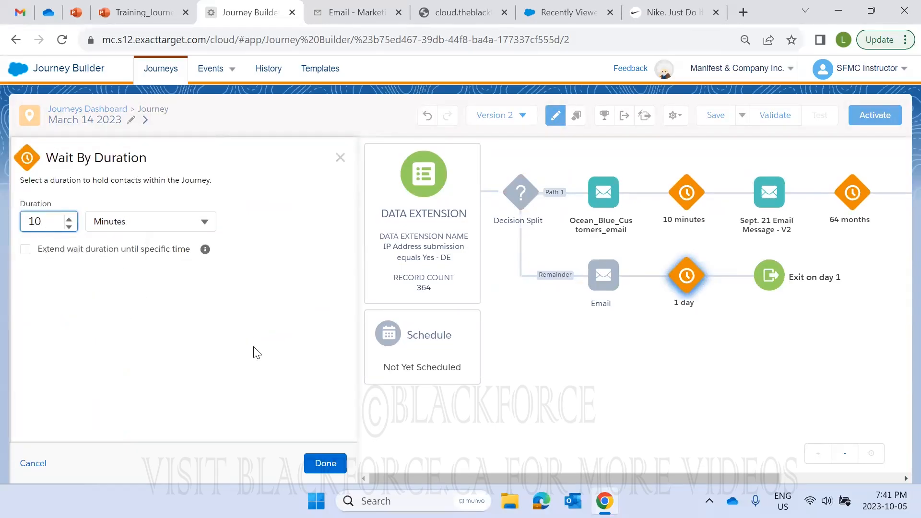
{"action": "left_click", "coordinate": [326, 463]}
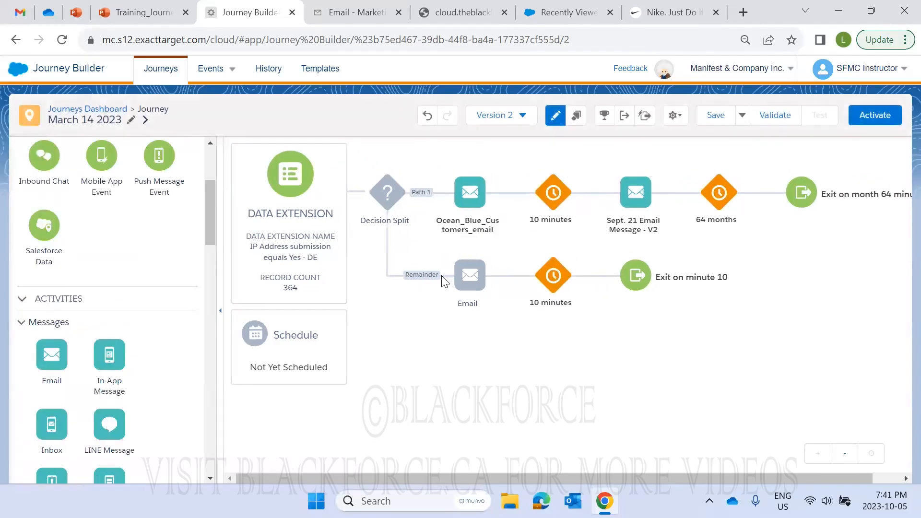
Add a second Email after the 10-minute wait on the Remainder path and set the final wait's duration to 64 days
{"action": "left_click_drag", "start_coordinate": [50, 358], "coordinate": [598, 286]}
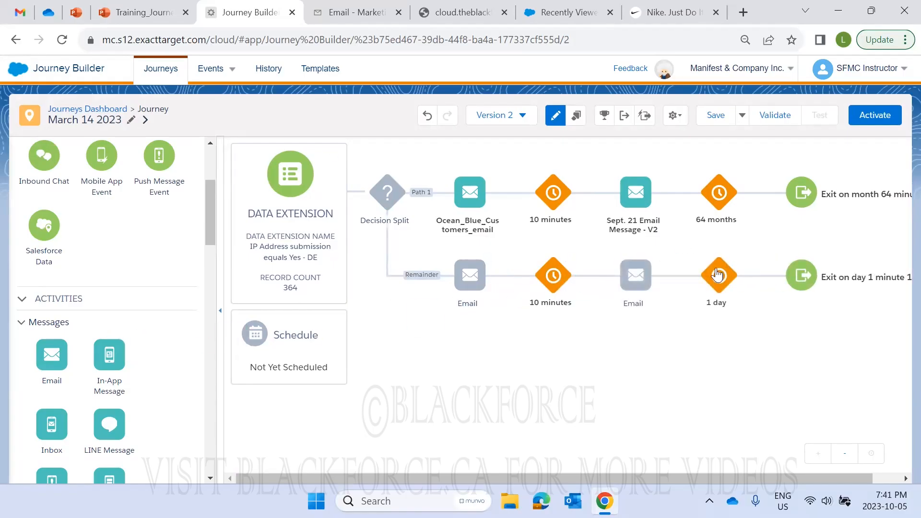
{"action": "left_click", "coordinate": [717, 275]}
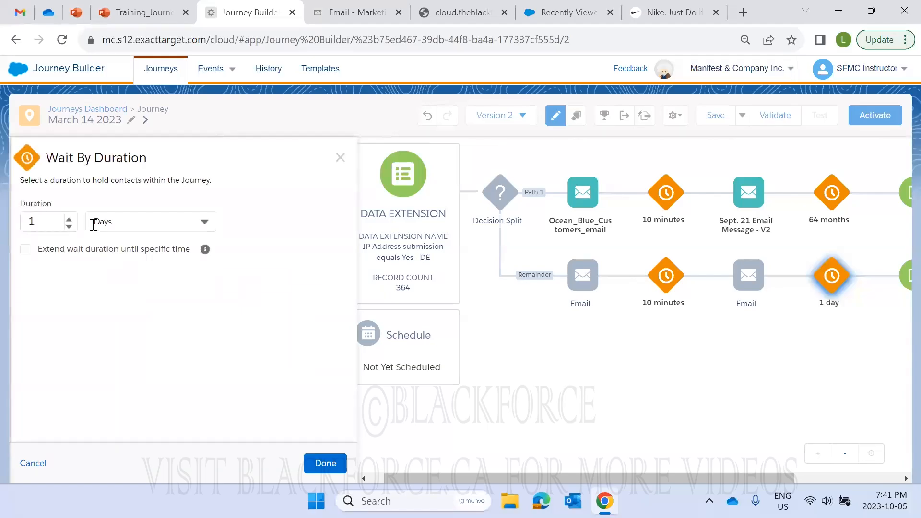
{"action": "left_click", "coordinate": [49, 219]}
{"action": "type", "text": "64"}
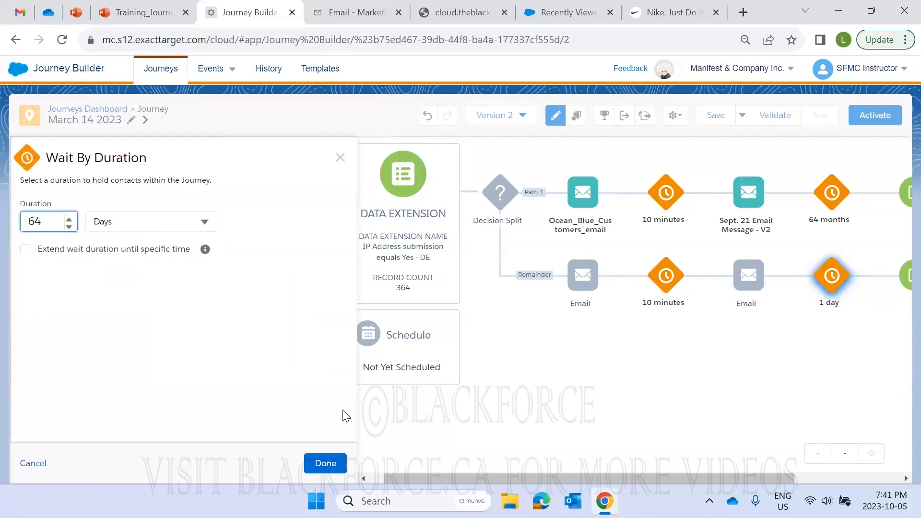
{"action": "left_click", "coordinate": [326, 463]}
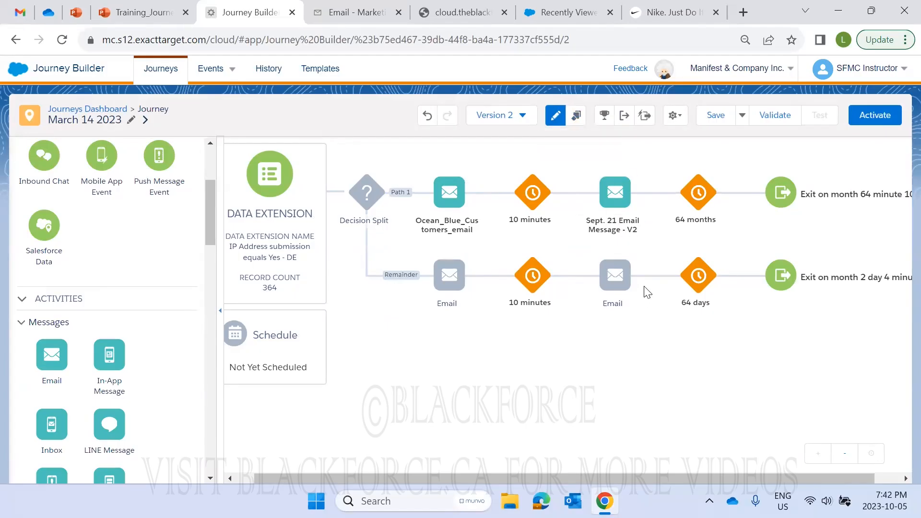
Delete both Email activities and the 10-minute wait from the Remainder path
{"action": "left_click", "coordinate": [632, 259]}
{"action": "left_click", "coordinate": [736, 290]}
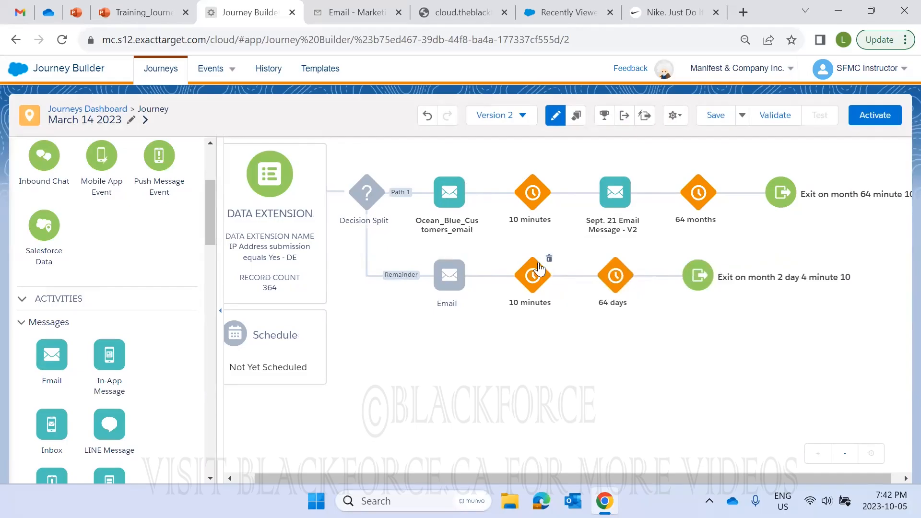
{"action": "left_click", "coordinate": [548, 261]}
{"action": "left_click", "coordinate": [654, 290]}
{"action": "left_click", "coordinate": [466, 262]}
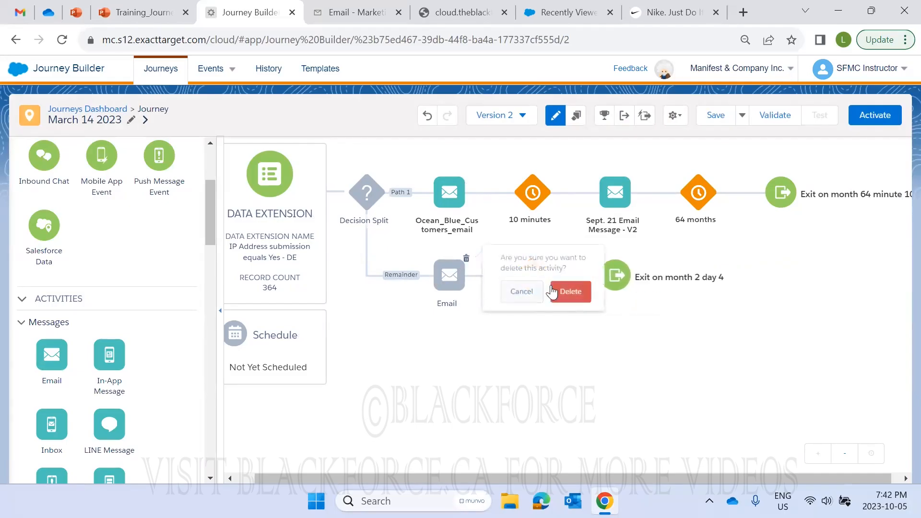
{"action": "left_click", "coordinate": [571, 290]}
Copy the four Path 1 activities, from Ocean_Blue_Customers_email through the 64-month wait, to the clipboard
{"action": "mouse_move", "coordinate": [441, 203]}
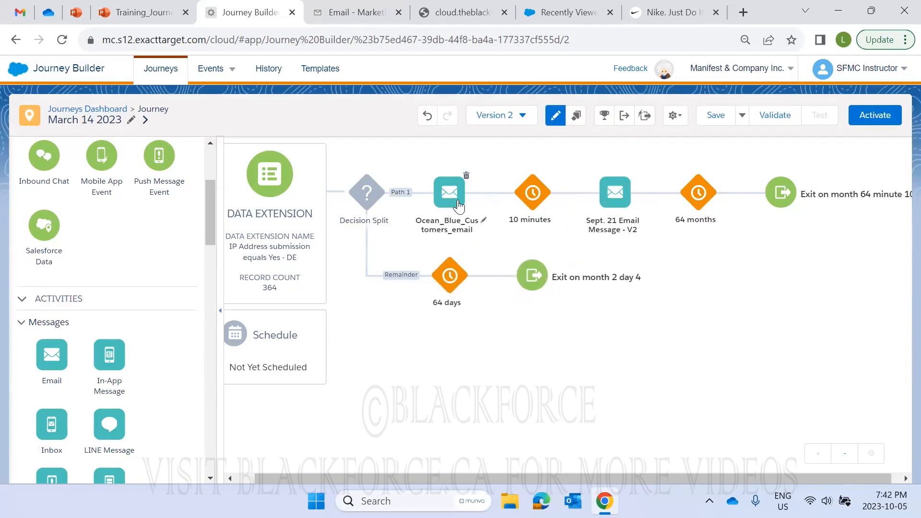
{"action": "left_click", "coordinate": [576, 115]}
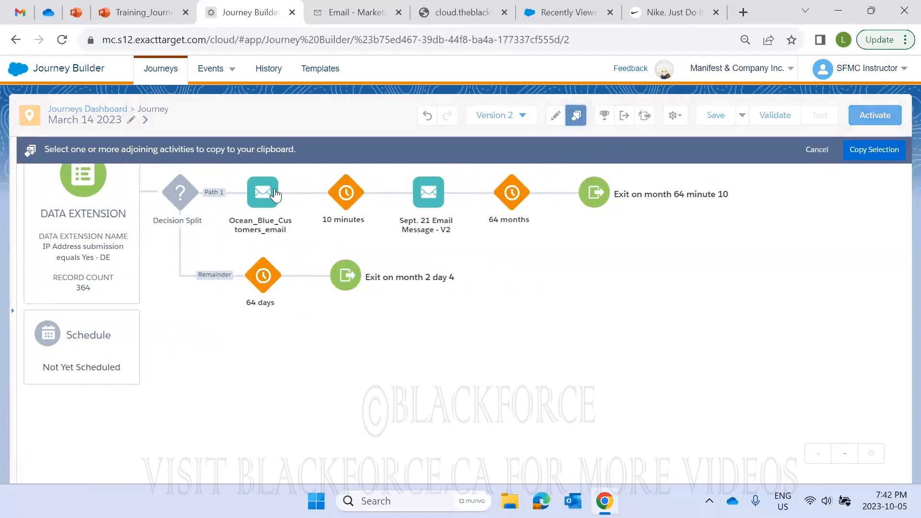
{"action": "left_click", "coordinate": [270, 194]}
{"action": "left_click", "coordinate": [349, 193]}
{"action": "left_click", "coordinate": [429, 192]}
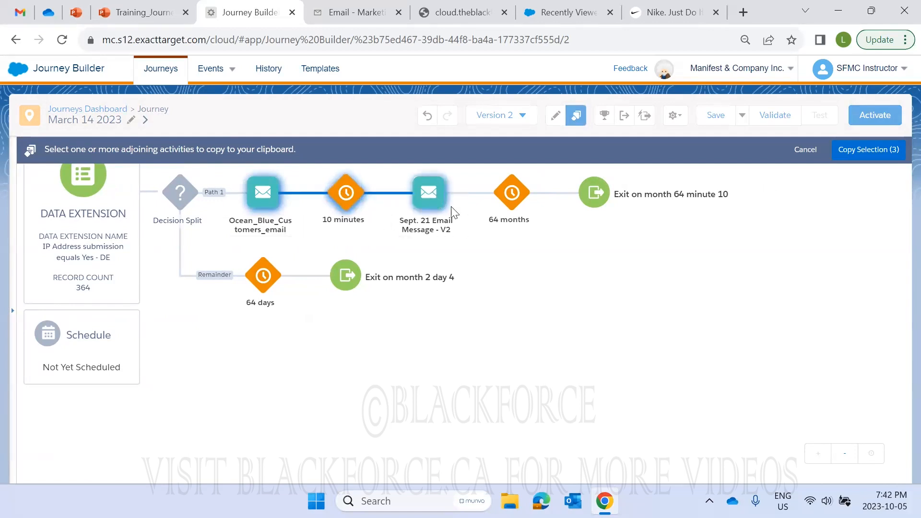
{"action": "left_click", "coordinate": [510, 192]}
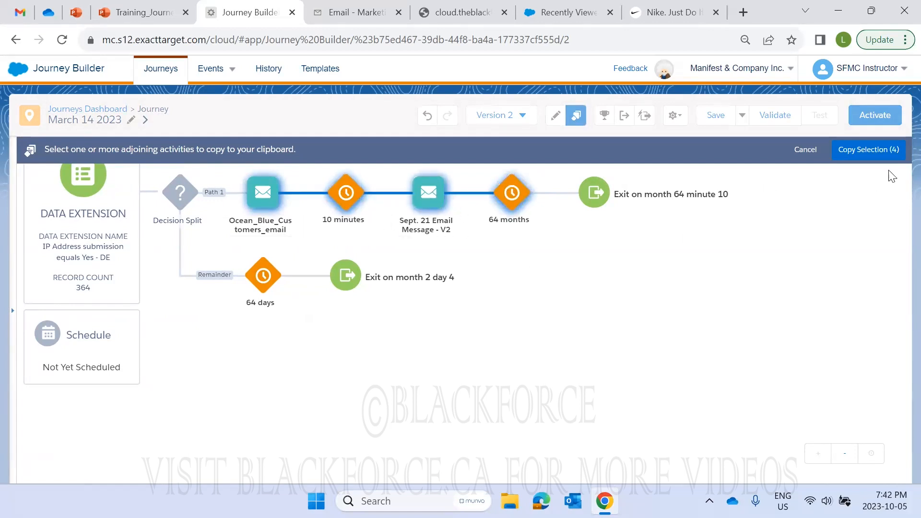
{"action": "left_click", "coordinate": [884, 150]}
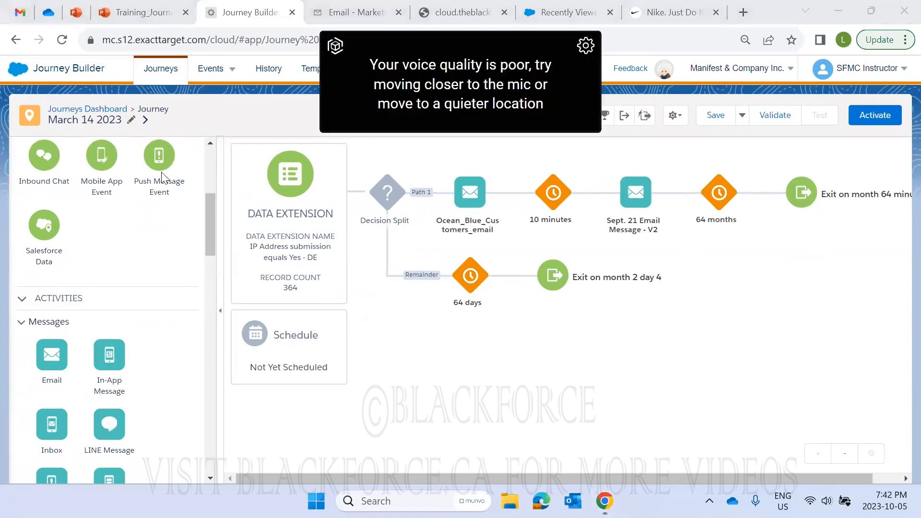
Expand the journey's details to show its description, status, version, creation date and duration
{"action": "left_click", "coordinate": [145, 120]}
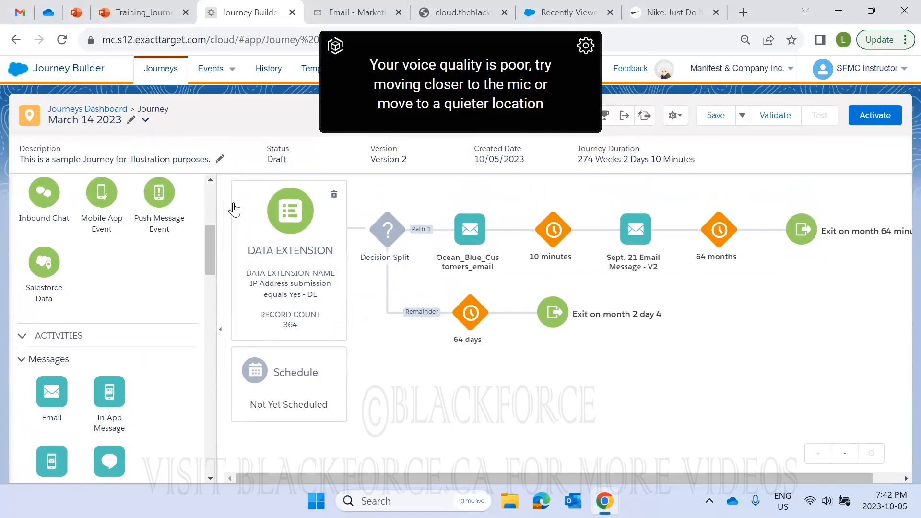
Paste the four copied activities onto the Remainder path and delete that path's 64-day wait
{"action": "left_click", "coordinate": [146, 124]}
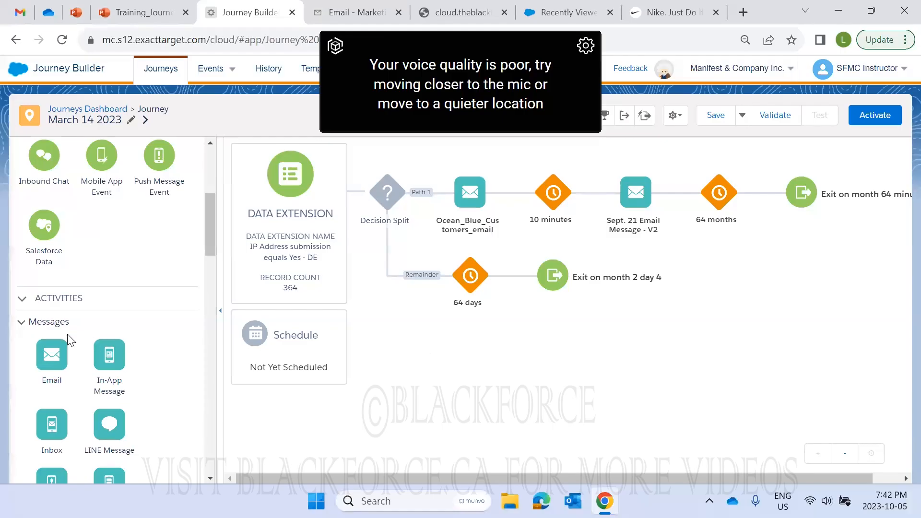
{"action": "scroll", "coordinate": [22, 302], "scroll_direction": "up", "scroll_amount": 5}
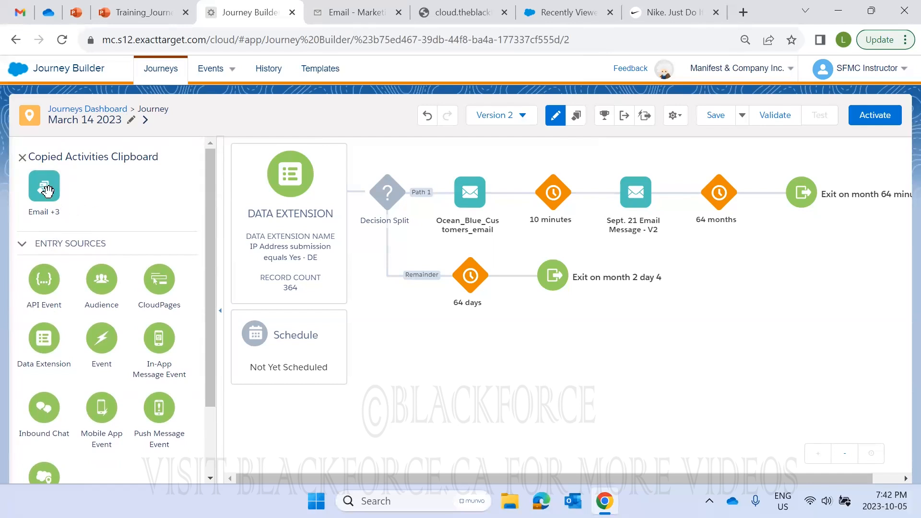
{"action": "left_click_drag", "start_coordinate": [44, 186], "coordinate": [430, 278]}
{"action": "left_click_drag", "start_coordinate": [44, 183], "coordinate": [500, 280]}
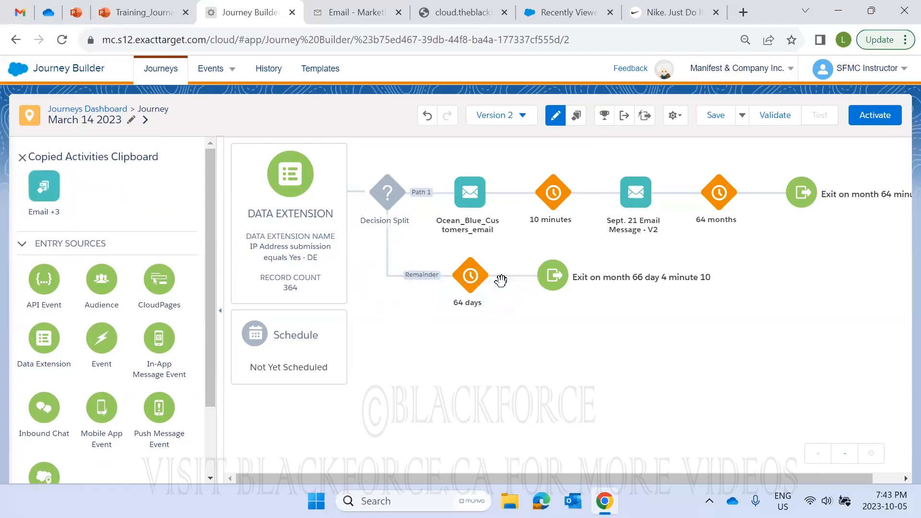
{"action": "mouse_move", "coordinate": [476, 283]}
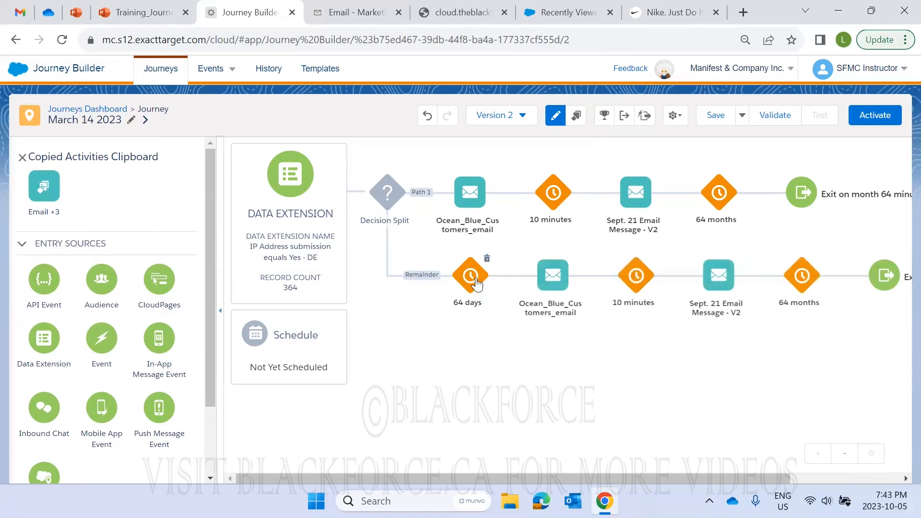
{"action": "left_click", "coordinate": [486, 258]}
{"action": "left_click", "coordinate": [595, 289]}
{"action": "mouse_move", "coordinate": [479, 274]}
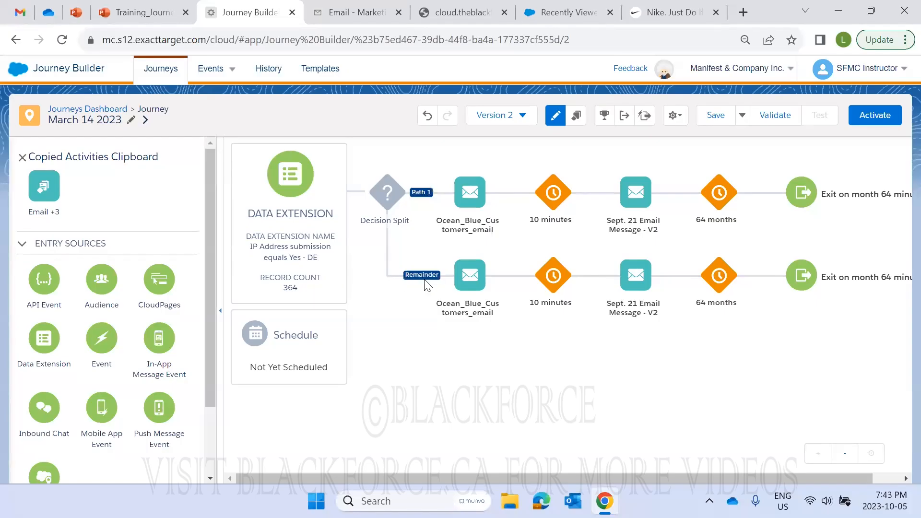
{"action": "mouse_move", "coordinate": [625, 284]}
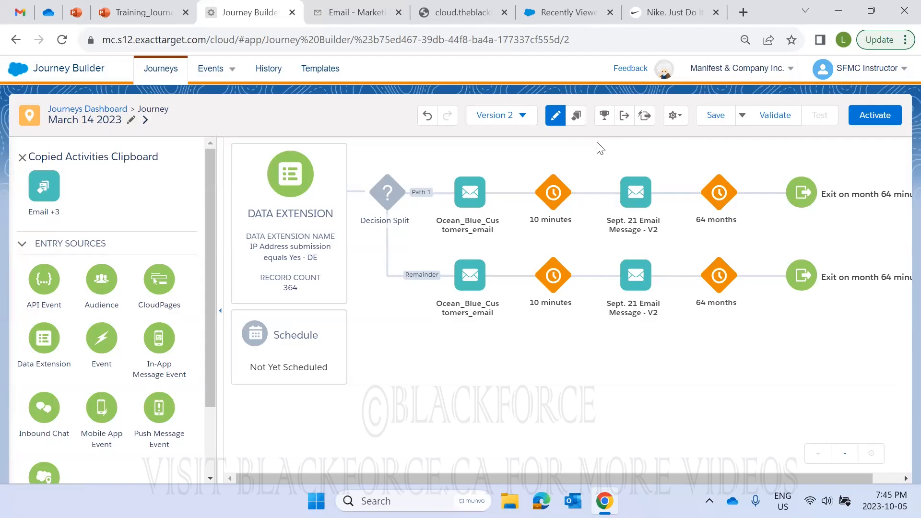
Examine the journey's goal summary, its definition with the exit option, and its filter criteria
{"action": "left_click", "coordinate": [604, 117]}
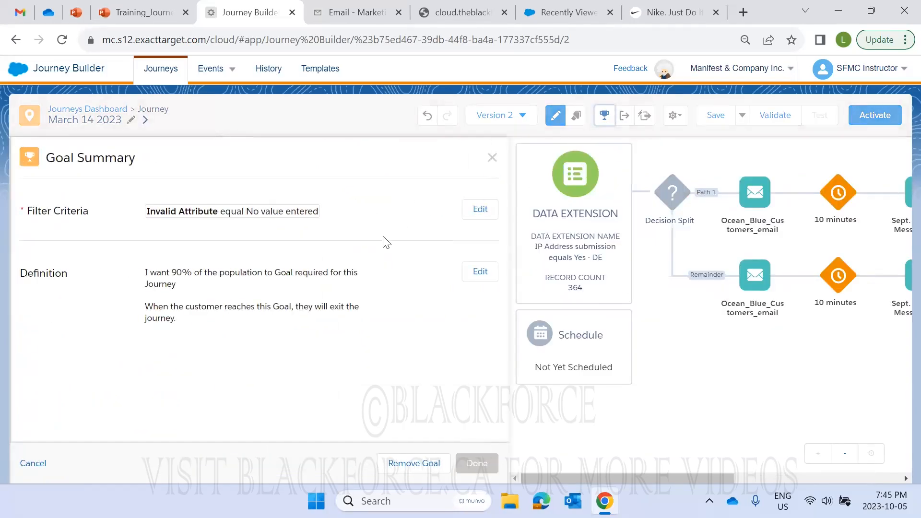
{"action": "left_click_drag", "start_coordinate": [143, 274], "coordinate": [203, 332]}
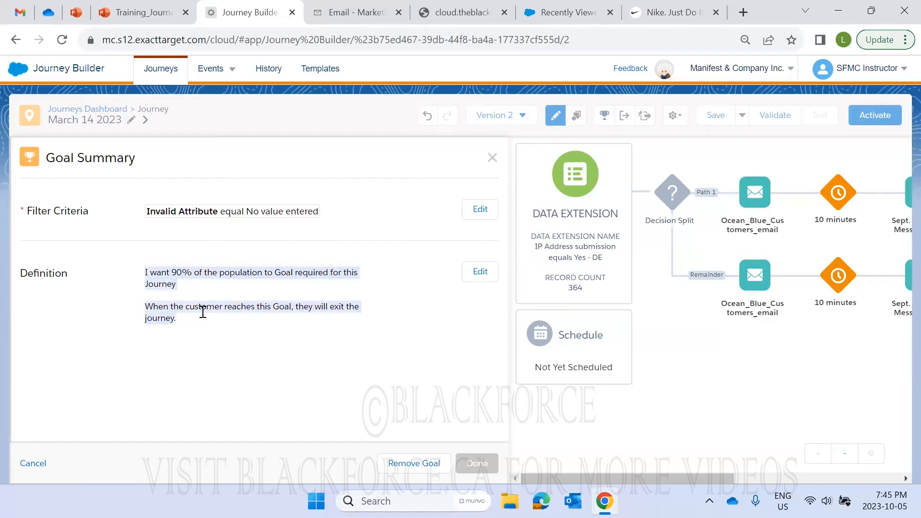
{"action": "left_click", "coordinate": [205, 309]}
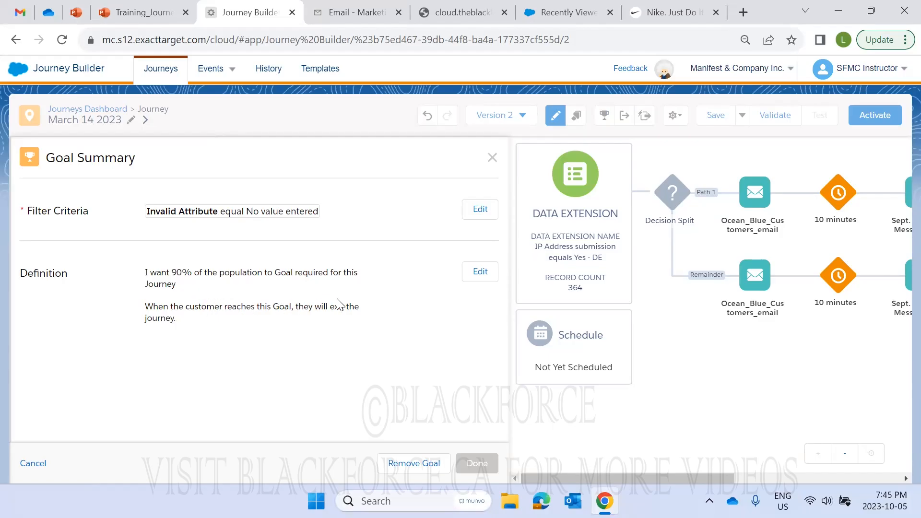
{"action": "left_click", "coordinate": [490, 163]}
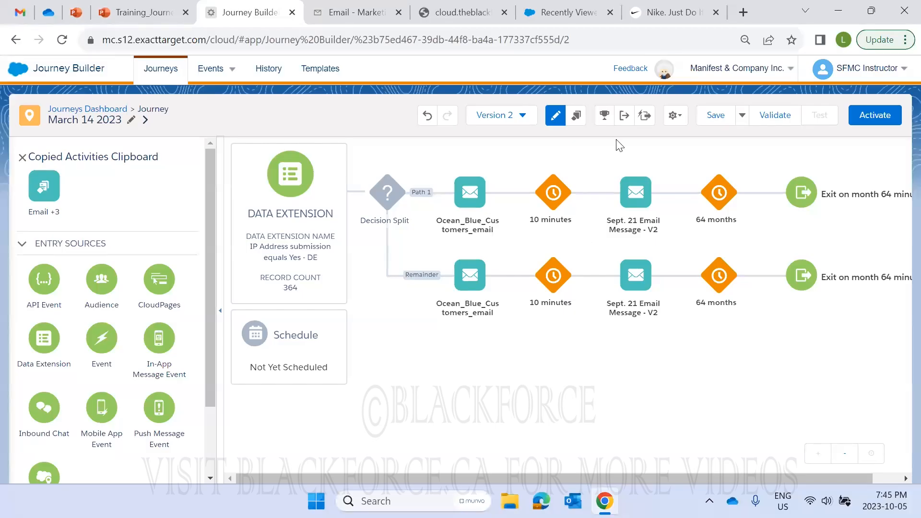
{"action": "left_click", "coordinate": [603, 115]}
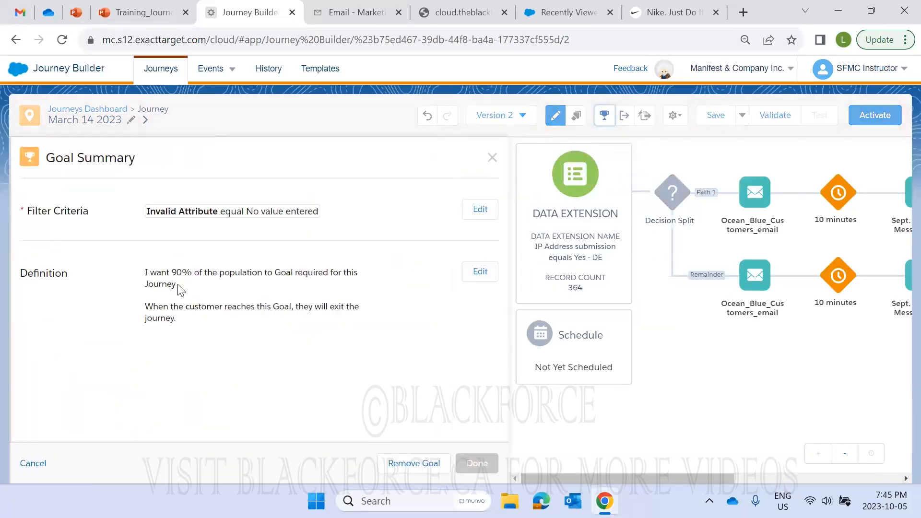
{"action": "left_click", "coordinate": [480, 271]}
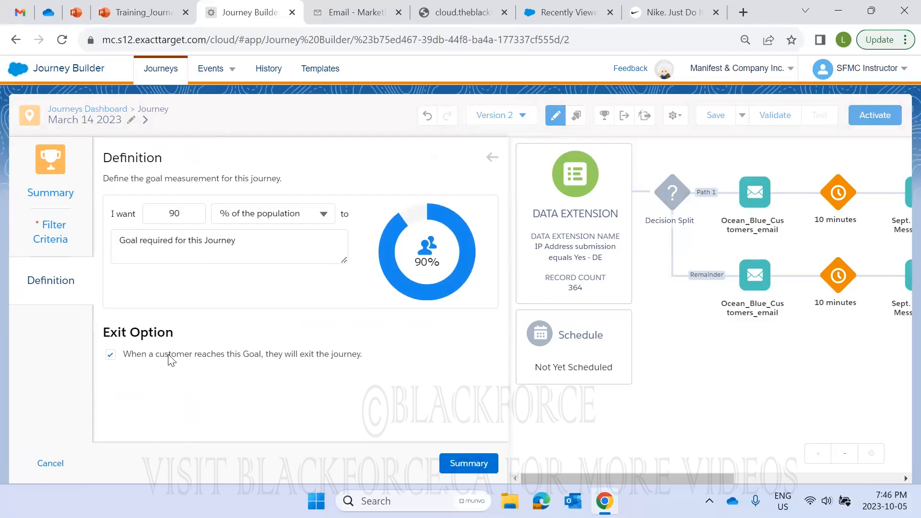
{"action": "left_click", "coordinate": [62, 242]}
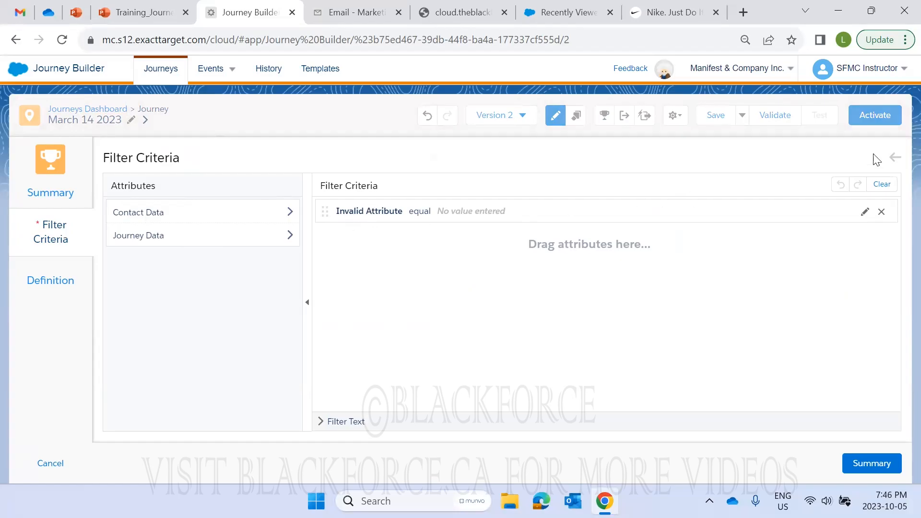
{"action": "left_click", "coordinate": [893, 158]}
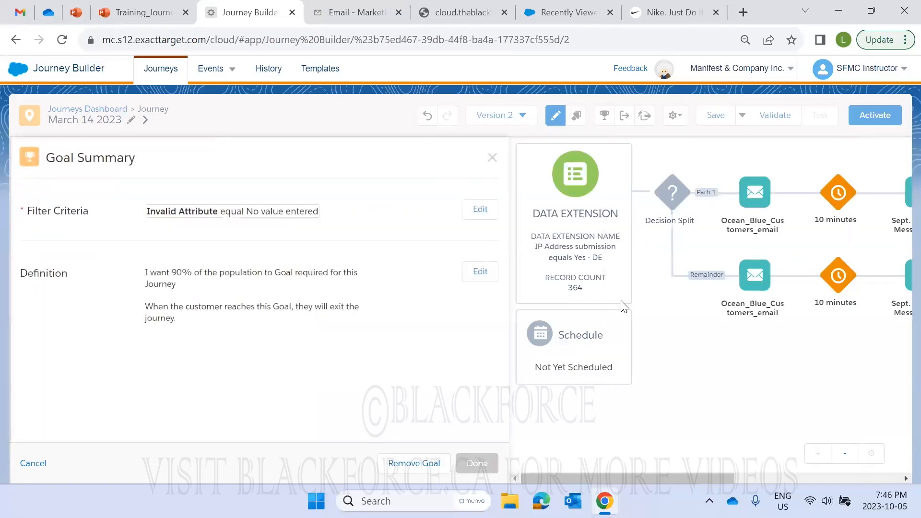
{"action": "left_click", "coordinate": [492, 158]}
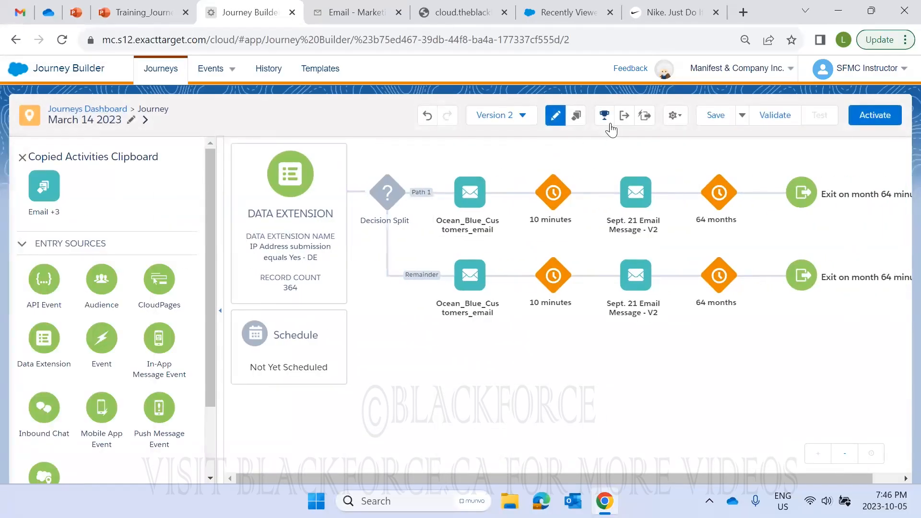
Save the journey and return to the Journeys Dashboard
{"action": "left_click", "coordinate": [701, 120]}
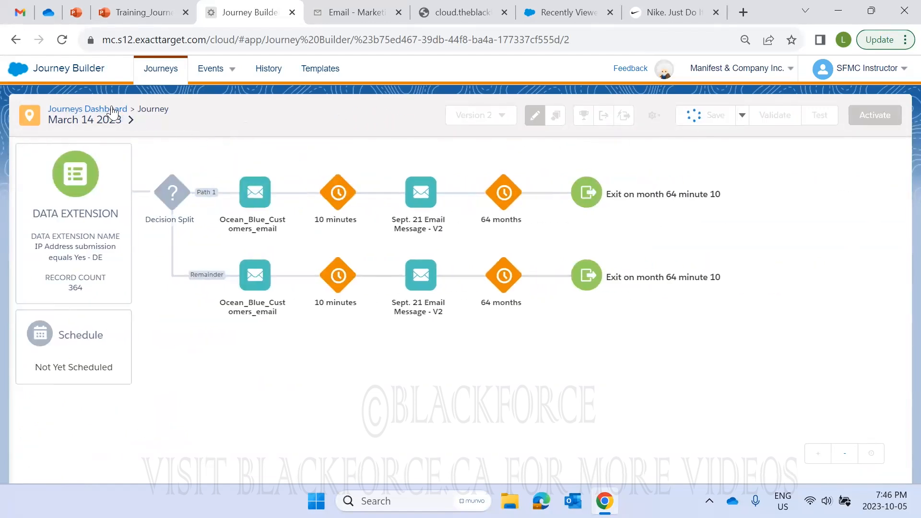
{"action": "left_click", "coordinate": [113, 111]}
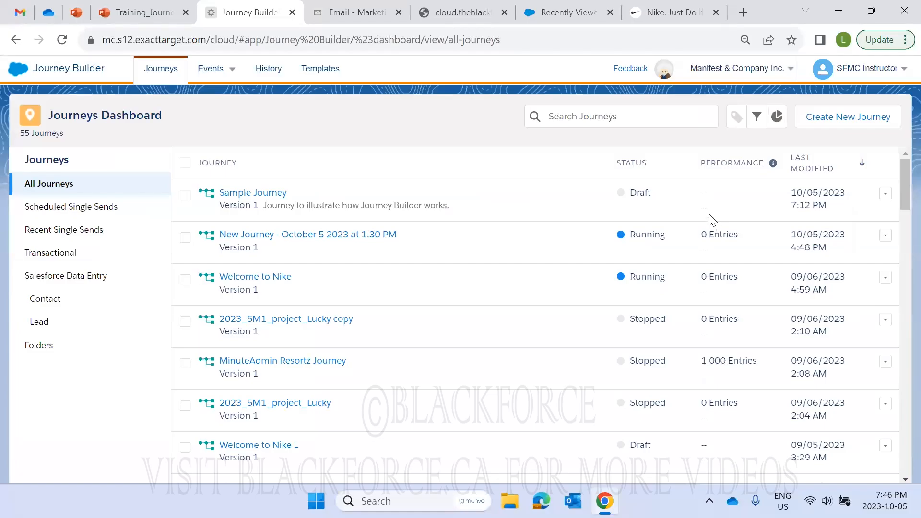
Inspect the status and performance entries of the New Journey - October 5 2023 at 1.30 PM row
{"action": "left_click_drag", "start_coordinate": [667, 237], "coordinate": [628, 236]}
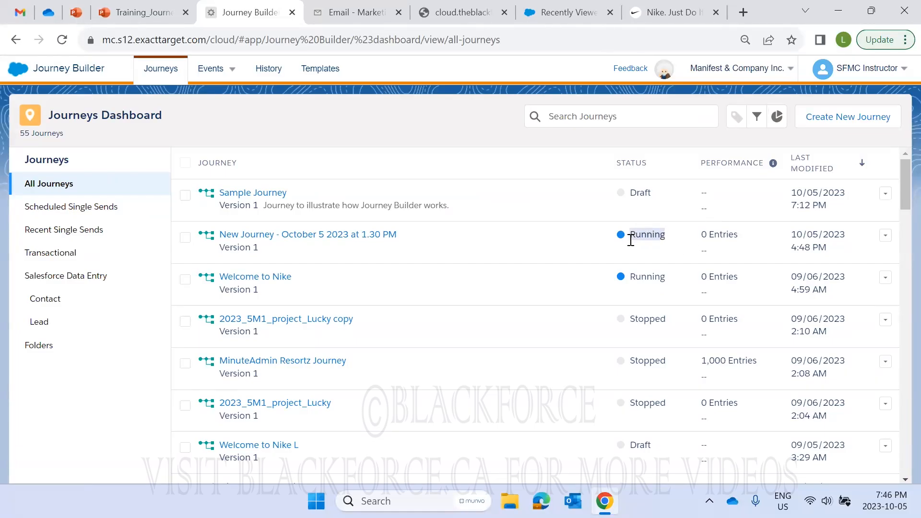
{"action": "left_click", "coordinate": [707, 236]}
{"action": "mouse_move", "coordinate": [715, 253]}
{"action": "left_mouse_down"}
{"action": "mouse_move", "coordinate": [690, 268]}
{"action": "mouse_move", "coordinate": [701, 257]}
{"action": "left_mouse_up"}
{"action": "left_click", "coordinate": [706, 255]}
{"action": "double_click", "coordinate": [705, 233]}
{"action": "left_click_drag", "start_coordinate": [710, 250], "coordinate": [698, 250]}
Find the March 14 2023 journey in the list of all journeys and open its Version 2
{"action": "scroll", "coordinate": [464, 270], "scroll_direction": "down", "scroll_amount": 10}
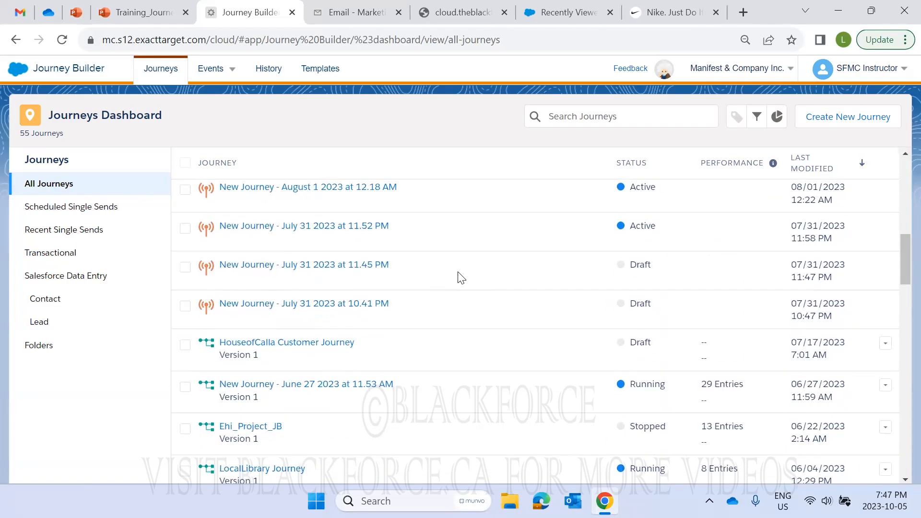
{"action": "scroll", "coordinate": [461, 278], "scroll_direction": "down", "scroll_amount": 10}
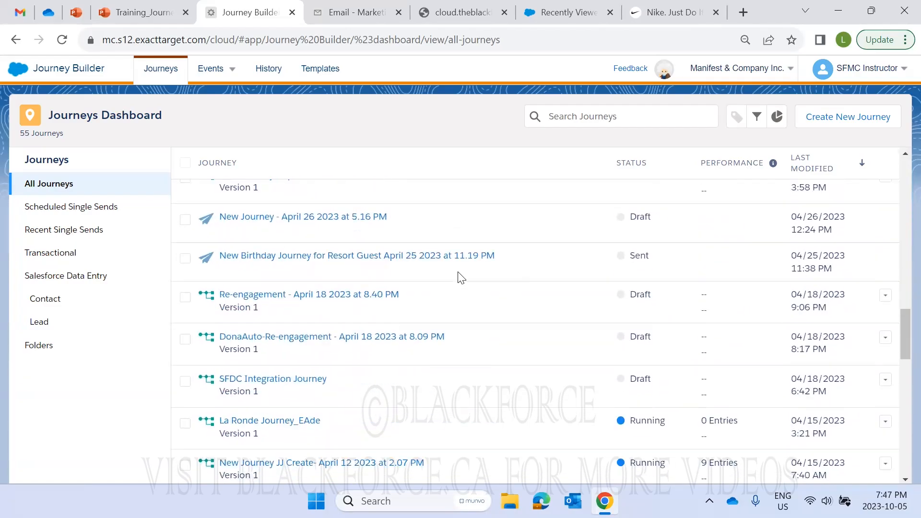
{"action": "scroll", "coordinate": [461, 278], "scroll_direction": "down", "scroll_amount": 10}
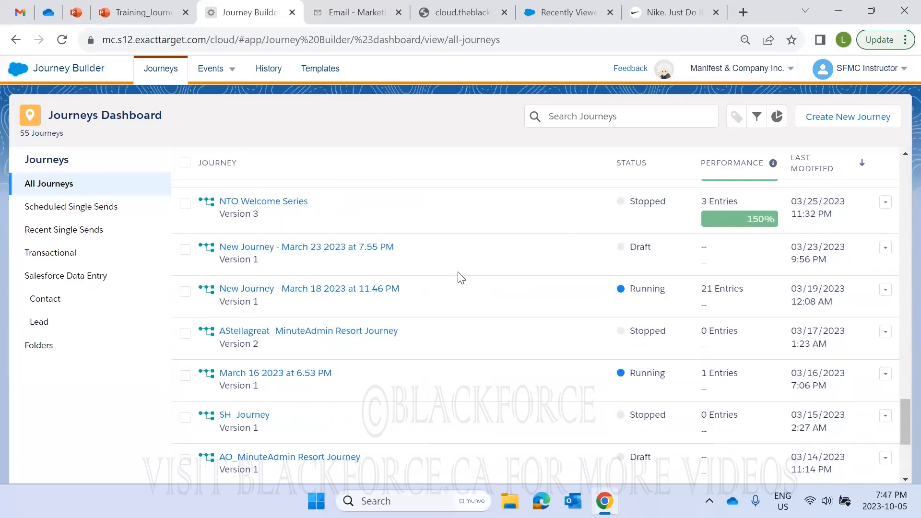
{"action": "scroll", "coordinate": [462, 278], "scroll_direction": "down", "scroll_amount": 5}
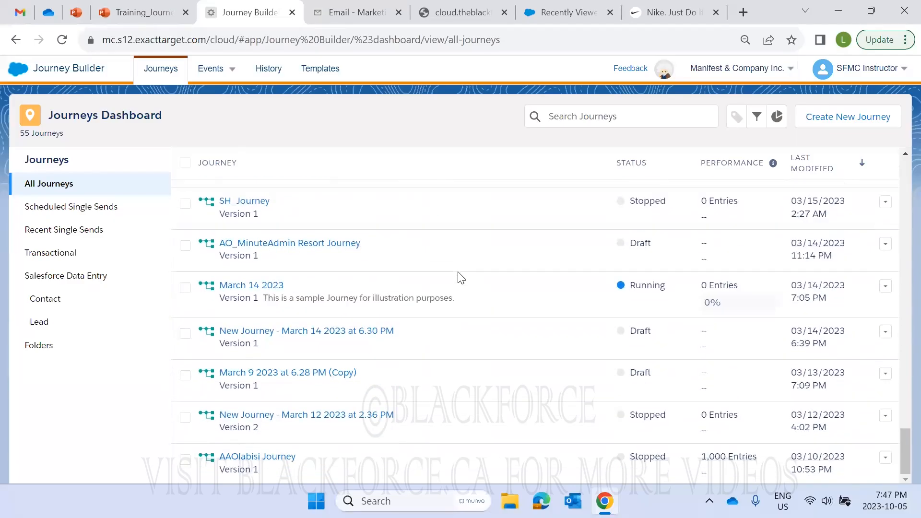
{"action": "left_click", "coordinate": [273, 286]}
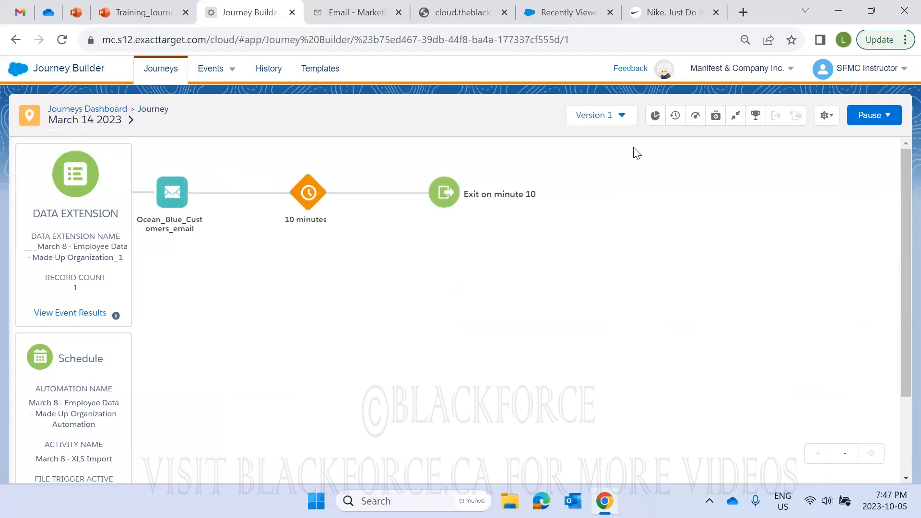
{"action": "left_click", "coordinate": [593, 117]}
{"action": "left_click", "coordinate": [447, 170]}
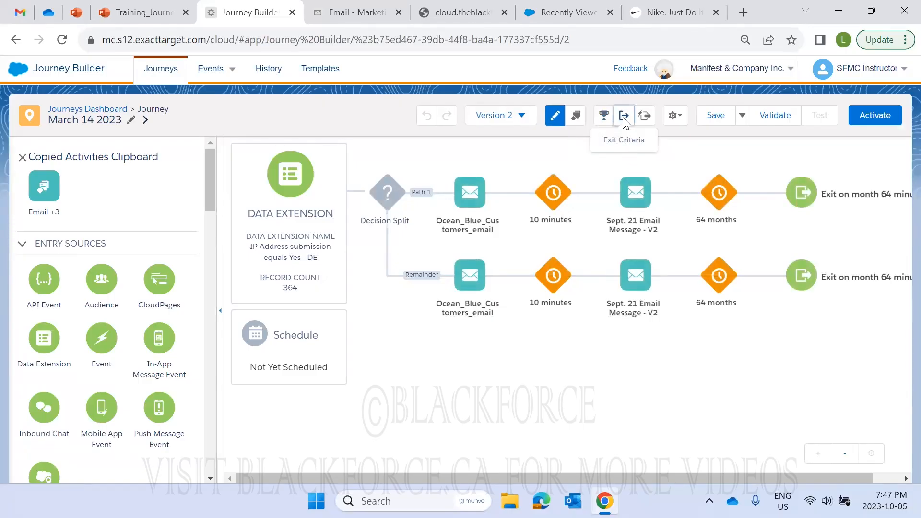
View the exit criteria setup for Version 2 of the journey
{"action": "left_click", "coordinate": [623, 116]}
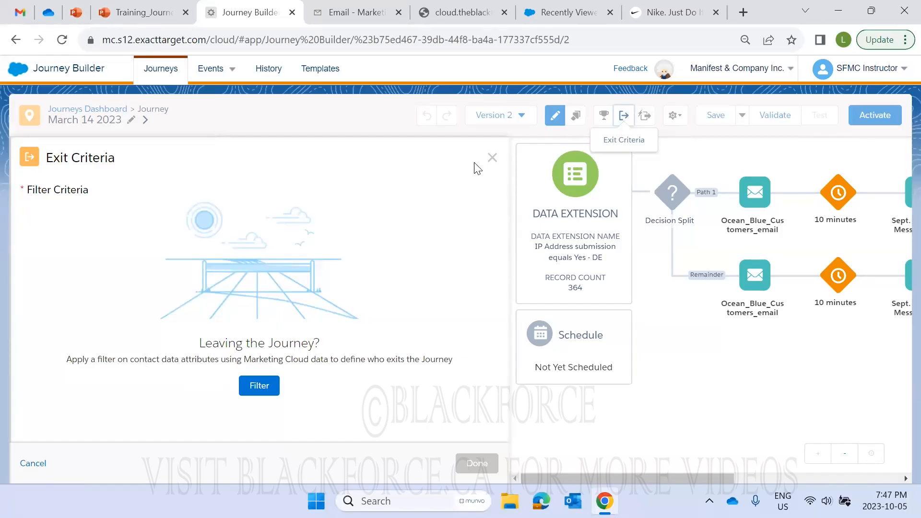
{"action": "left_click", "coordinate": [492, 158]}
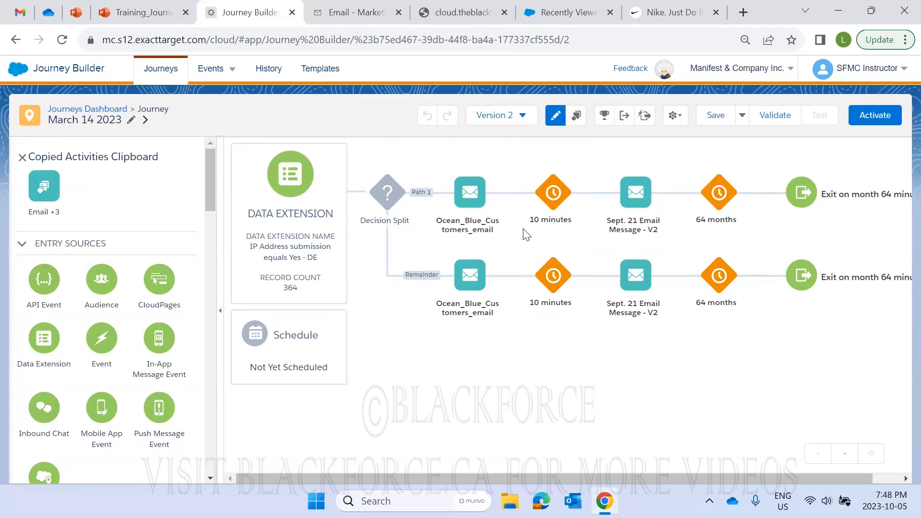
Set the duration of Path 1's 10-minute wait to 2 days
{"action": "mouse_move", "coordinate": [555, 207]}
{"action": "left_click", "coordinate": [554, 197]}
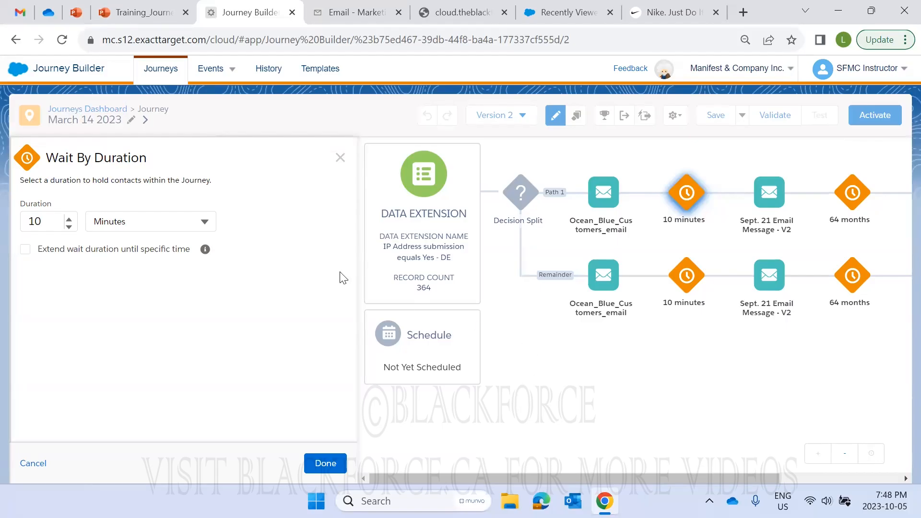
{"action": "left_click", "coordinate": [119, 221]}
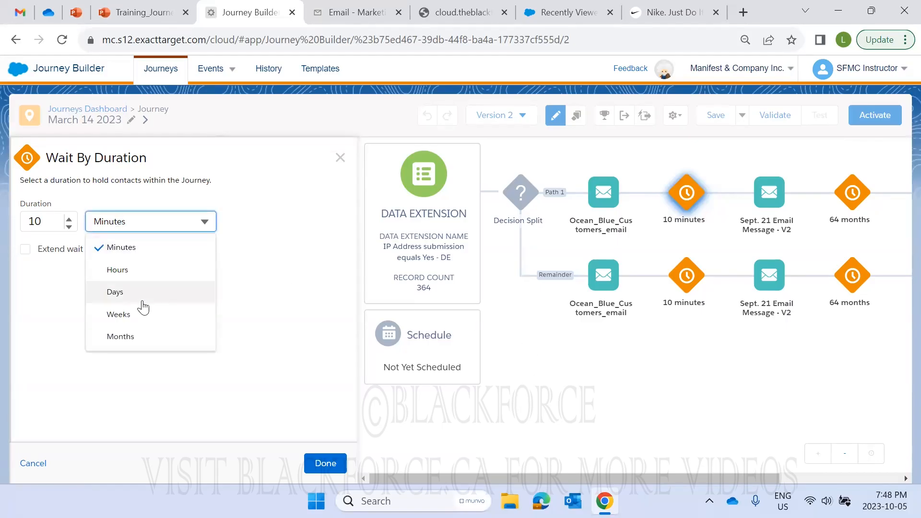
{"action": "left_click", "coordinate": [118, 291]}
{"action": "double_click", "coordinate": [46, 224]}
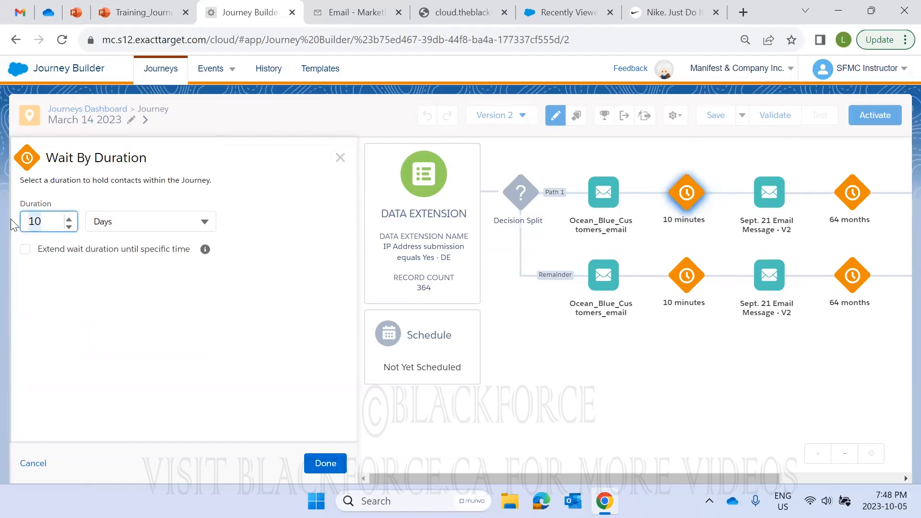
{"action": "type", "text": "2"}
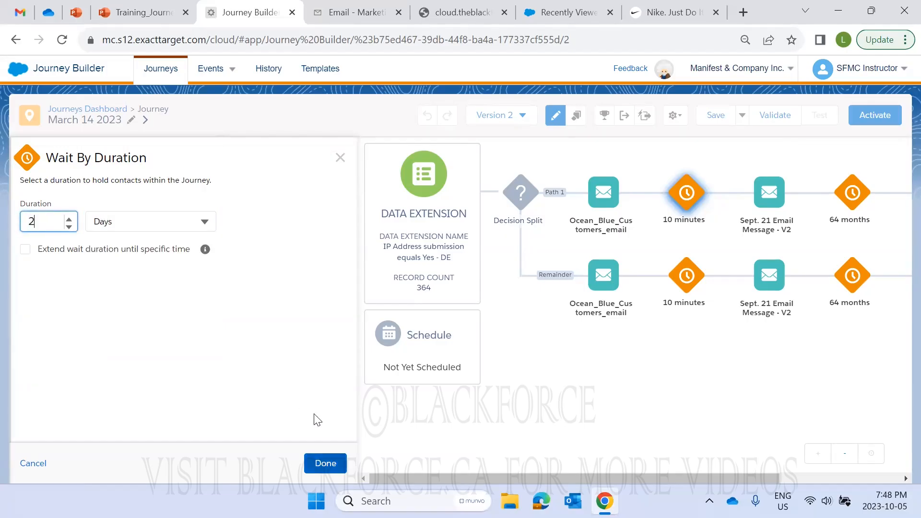
{"action": "left_click", "coordinate": [318, 461]}
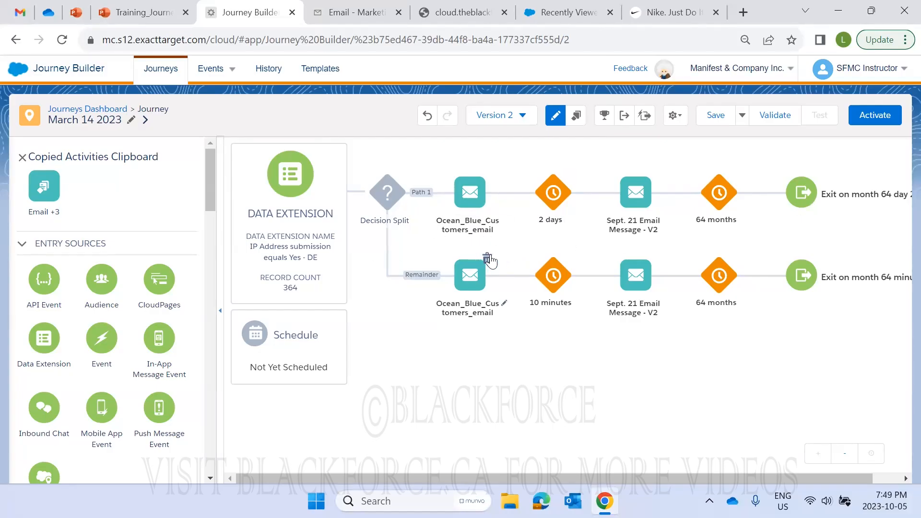
Delete the Ocean_Blue_Customers_email, the 10-minute wait and the Sept. 21 Email Message - V2 from the Remainder path
{"action": "left_click", "coordinate": [487, 258]}
{"action": "left_click", "coordinate": [591, 291]}
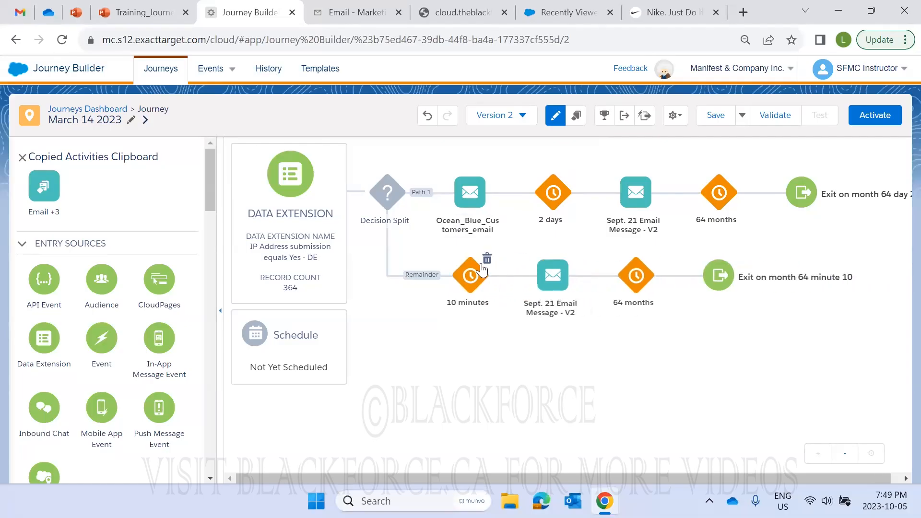
{"action": "left_click", "coordinate": [486, 258]}
{"action": "left_click", "coordinate": [590, 290]}
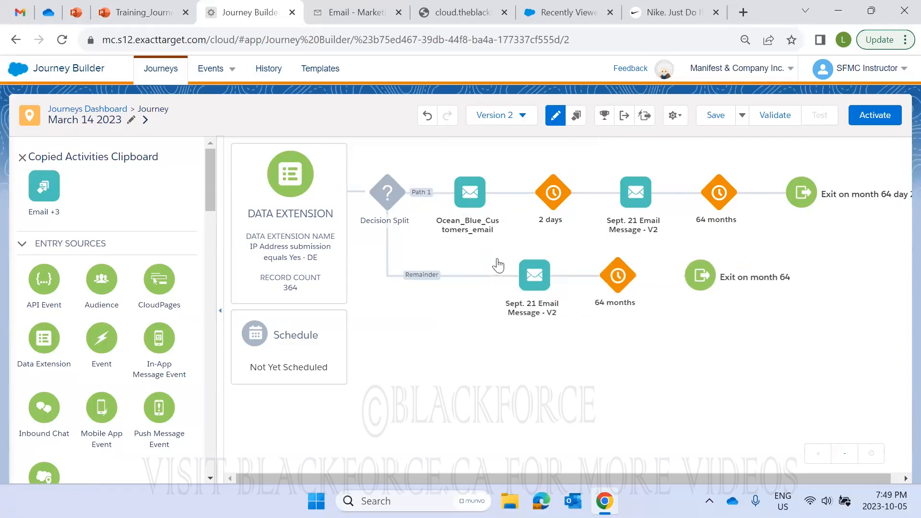
{"action": "left_click", "coordinate": [486, 259]}
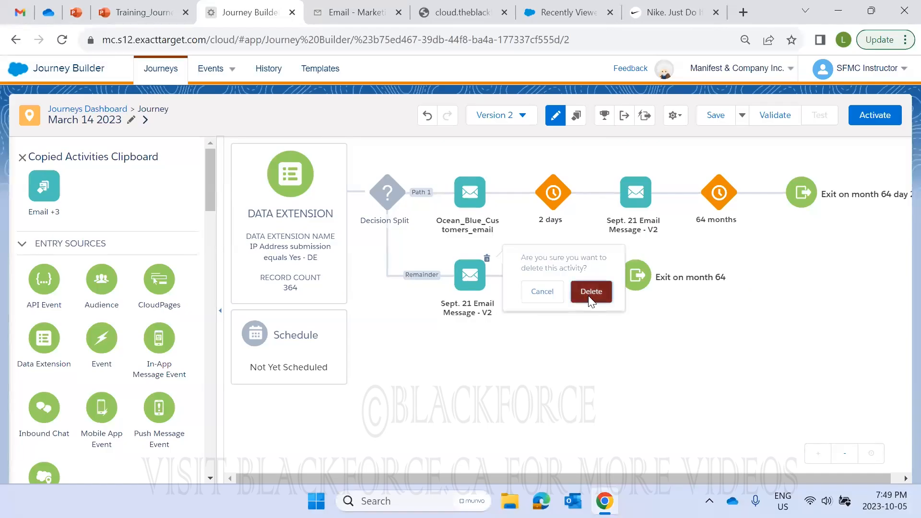
{"action": "left_click", "coordinate": [591, 290]}
Move Path 1's Ocean_Blue_Customers_email ahead of the Decision Split
{"action": "left_click_drag", "start_coordinate": [466, 201], "coordinate": [378, 209]}
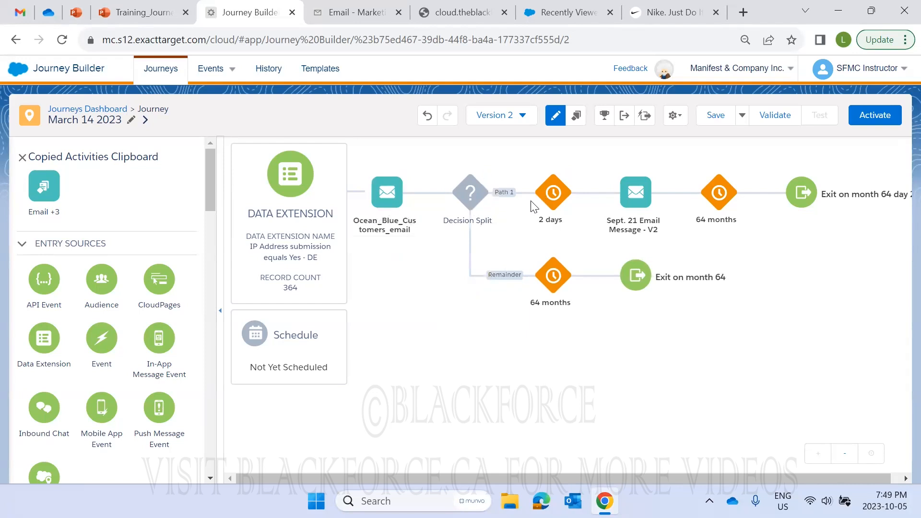
Move Path 1's 2-day wait ahead of the Decision Split, directly after the Ocean_Blue_Customers_email
{"action": "left_click_drag", "start_coordinate": [550, 203], "coordinate": [466, 235]}
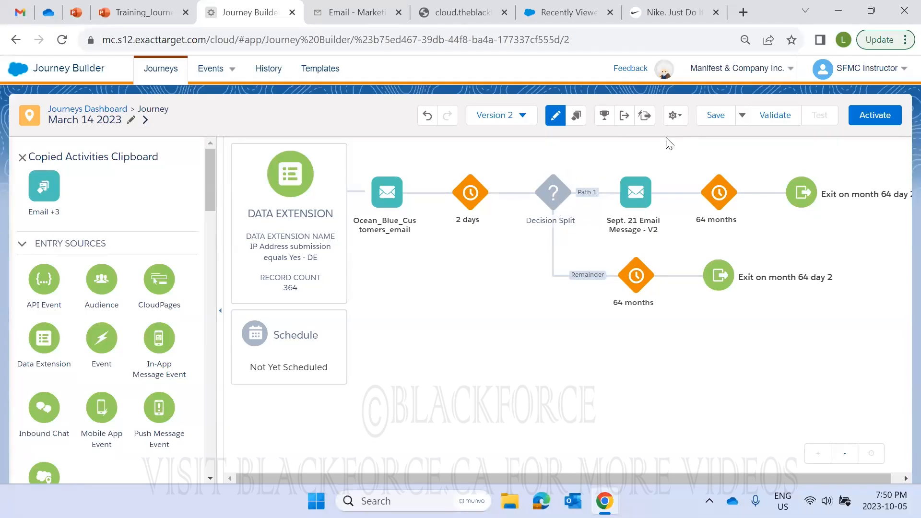
View the exit criteria setup and the journey settings for Version 2 without changing them
{"action": "left_click", "coordinate": [623, 116]}
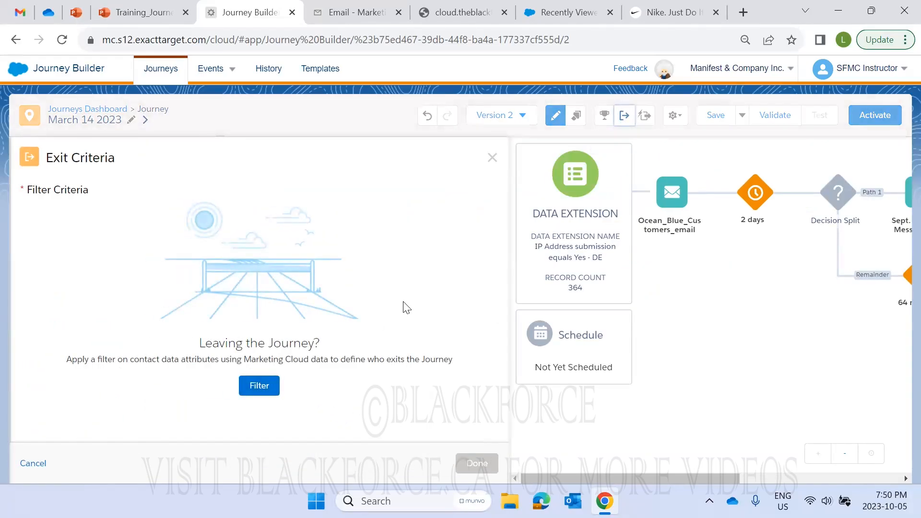
{"action": "left_click", "coordinate": [492, 159]}
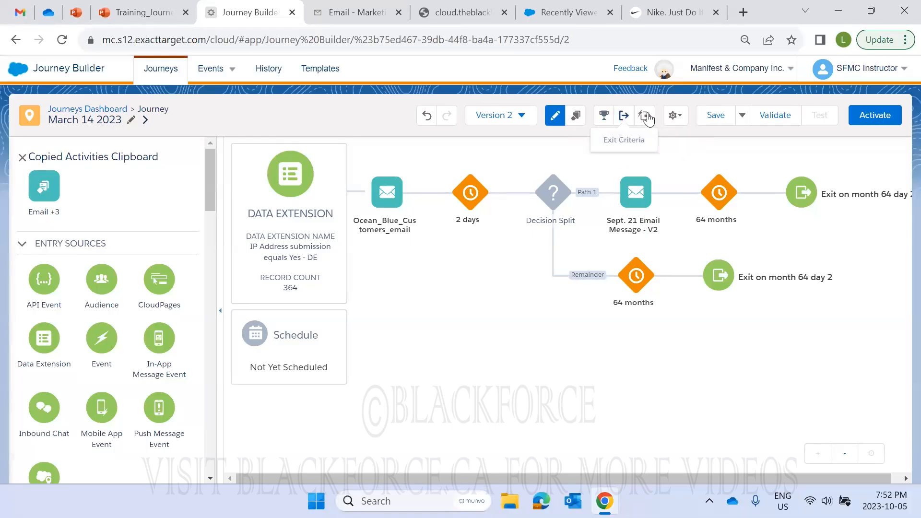
{"action": "left_click", "coordinate": [676, 119]}
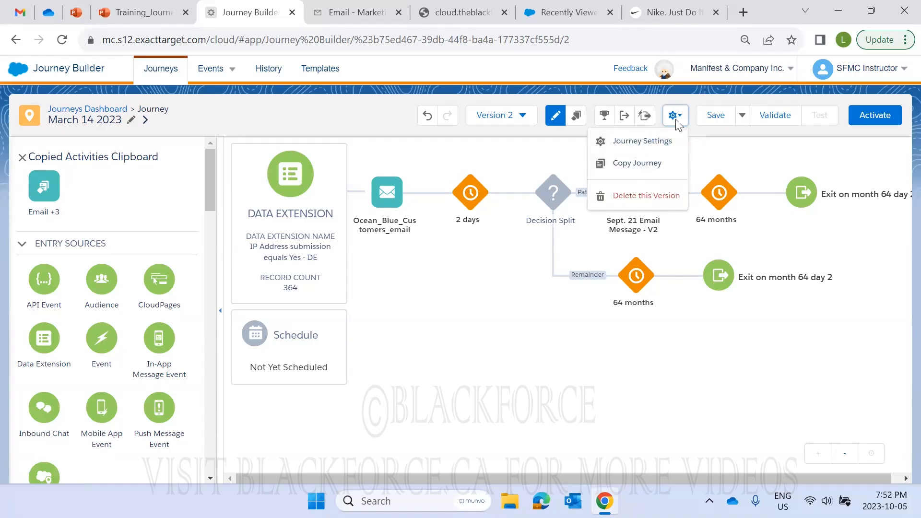
{"action": "left_click", "coordinate": [675, 142]}
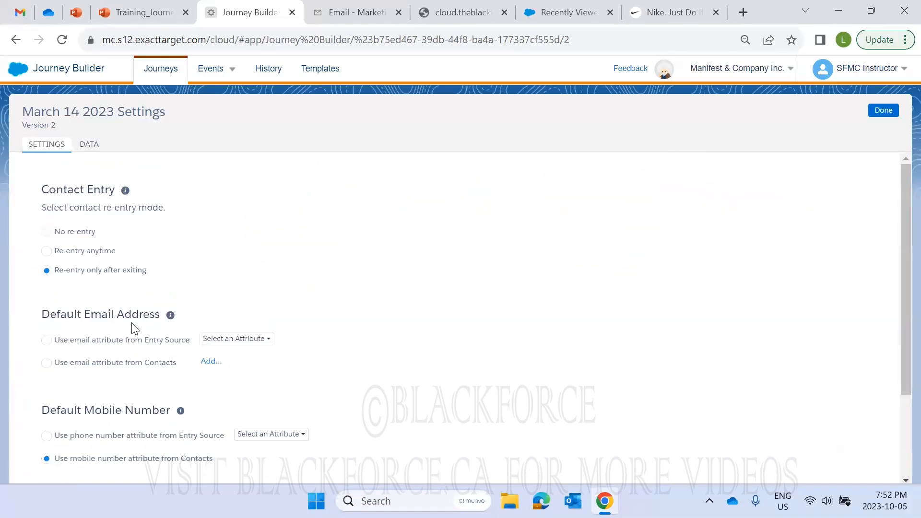
{"action": "left_click", "coordinate": [875, 114]}
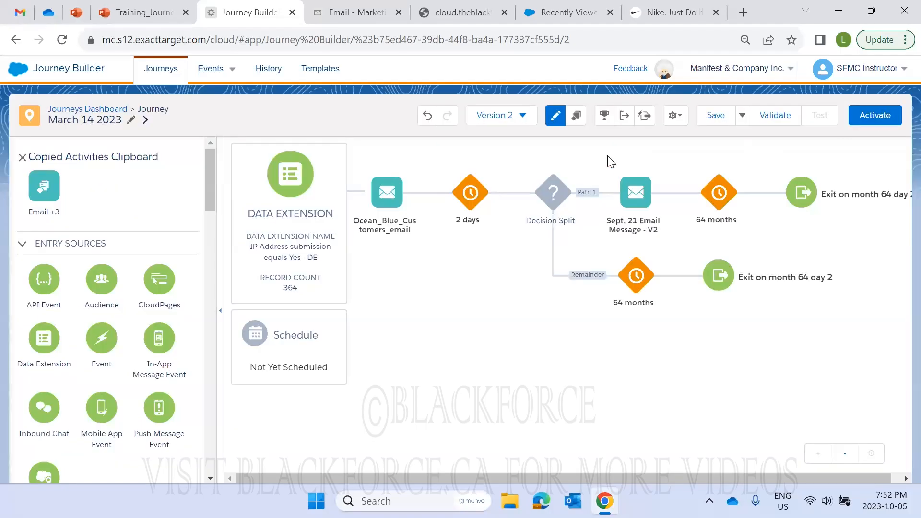
Copy Version 2 as a new journey named October 5 Journey and open the copy
{"action": "left_click", "coordinate": [676, 120]}
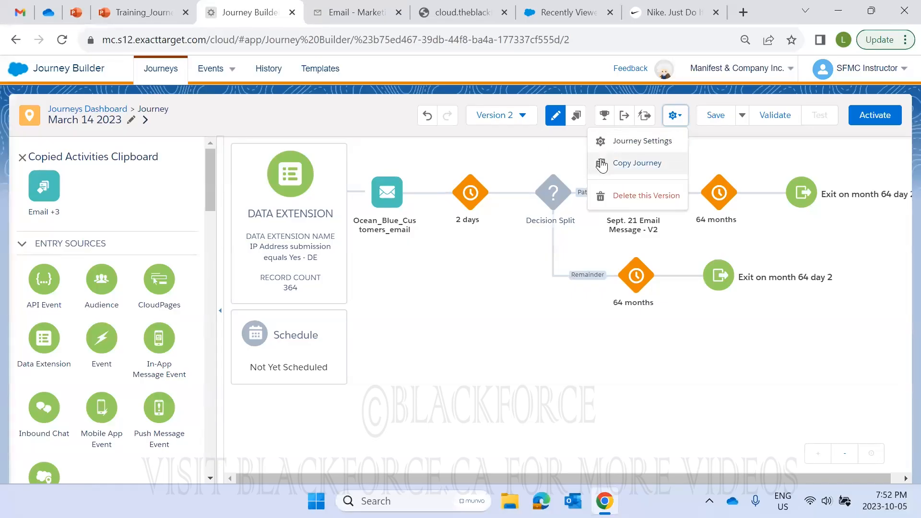
{"action": "left_click", "coordinate": [549, 162]}
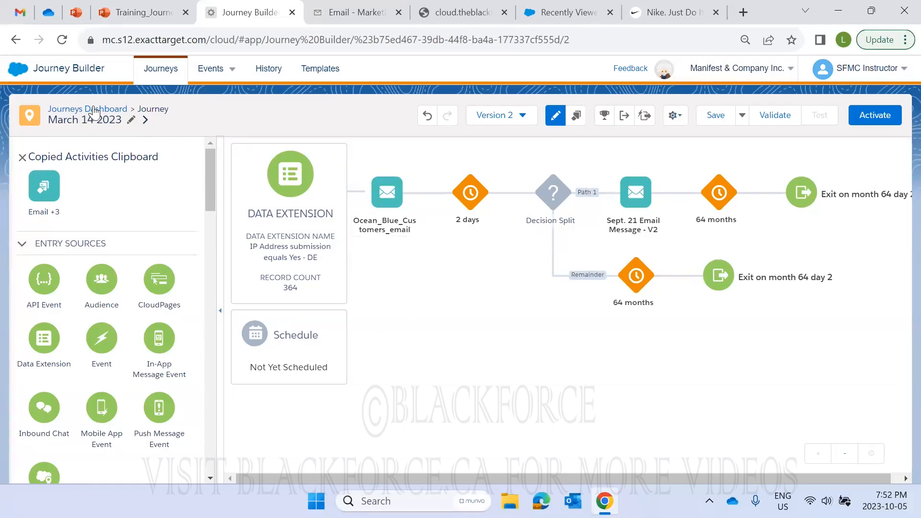
{"action": "left_click", "coordinate": [673, 115]}
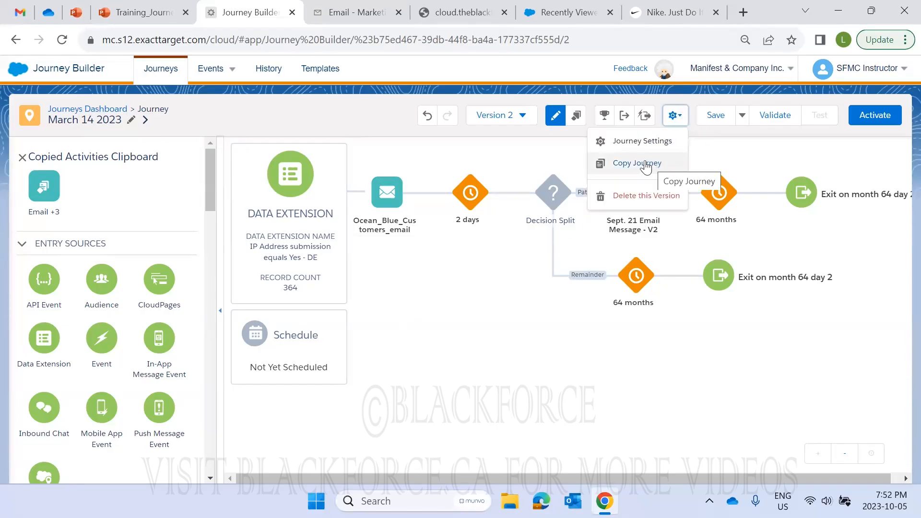
{"action": "left_click", "coordinate": [644, 162]}
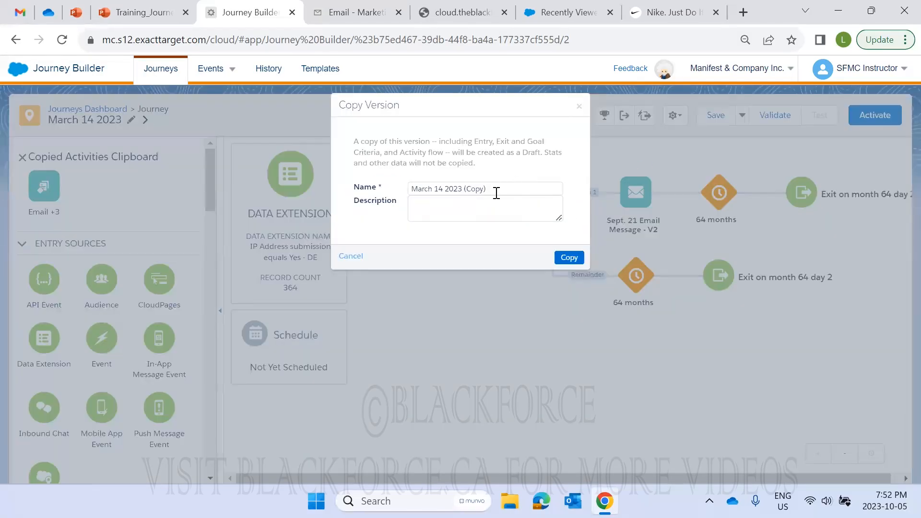
{"action": "left_click_drag", "start_coordinate": [485, 189], "coordinate": [390, 185]}
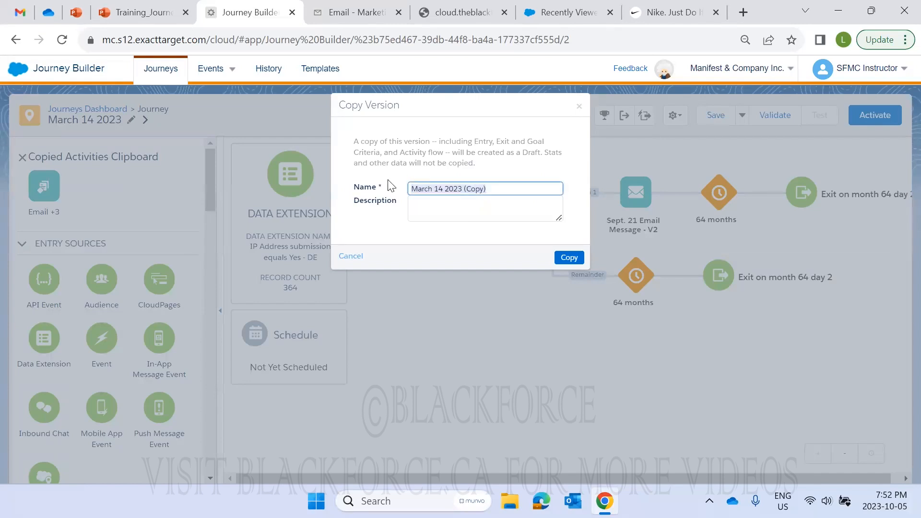
{"action": "key", "text": "Caps_Lock"}
{"action": "type", "text": "October"}
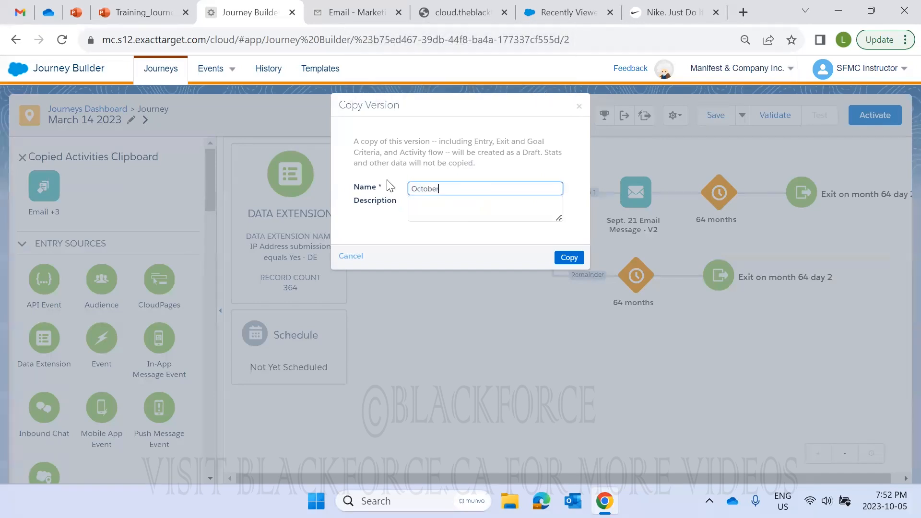
{"action": "key", "text": "Caps_Lock"}
{"action": "type", "text": "5 J"}
{"action": "key", "text": "Caps_Lock"}
{"action": "type", "text": "ourney"}
{"action": "left_click", "coordinate": [567, 255]}
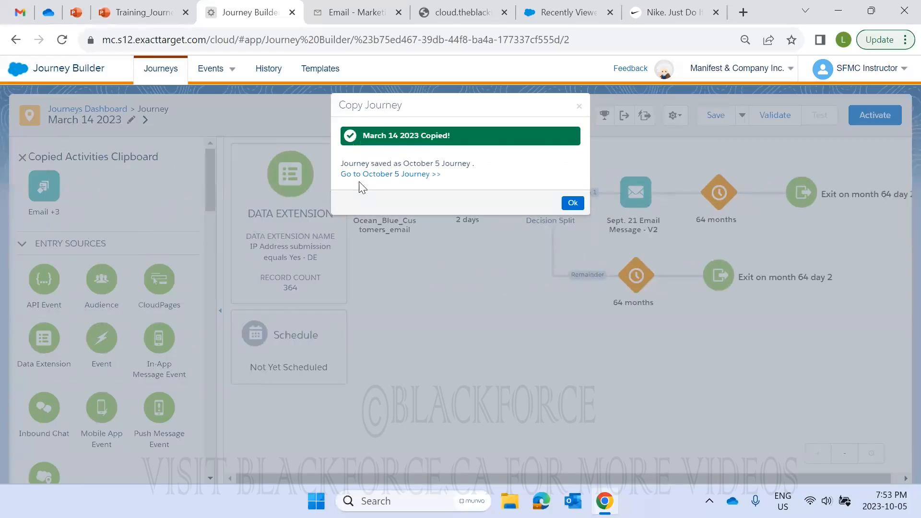
{"action": "left_click", "coordinate": [373, 173]}
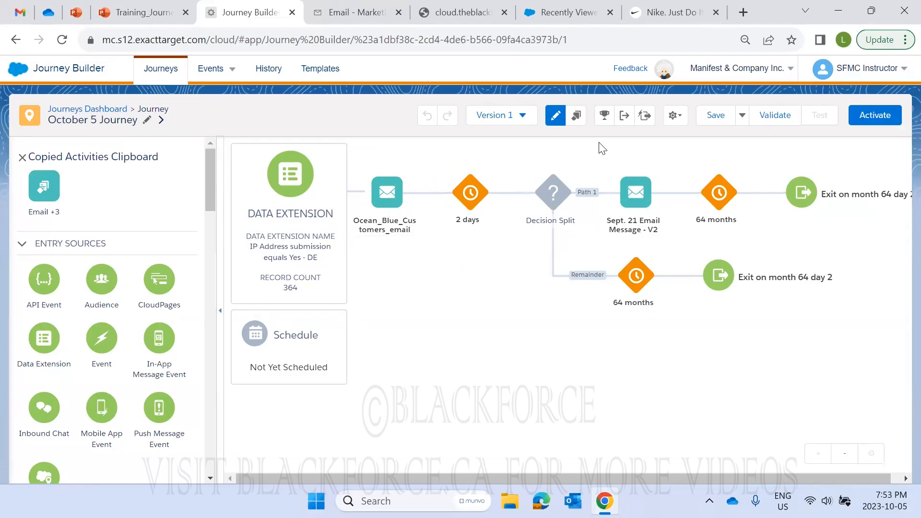
Delete the entire October 5 Journey, confirming the permanent deletion
{"action": "left_click", "coordinate": [675, 115]}
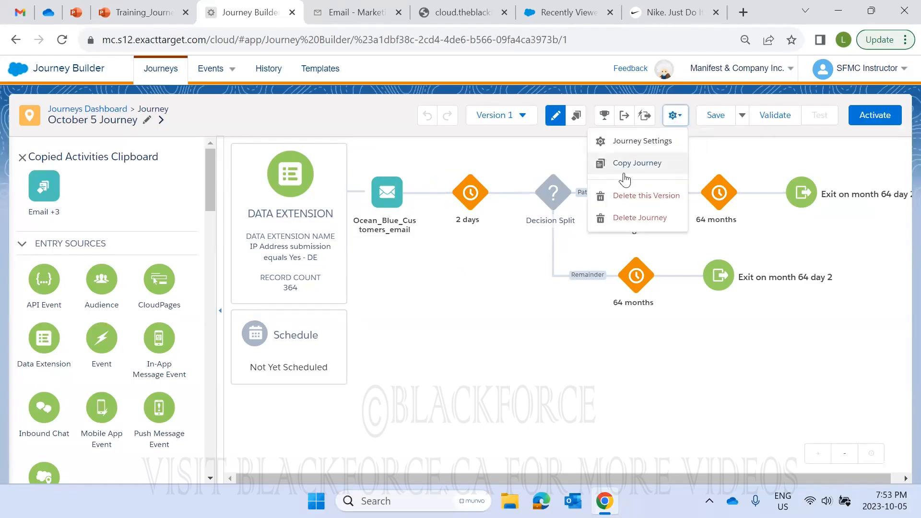
{"action": "left_click", "coordinate": [358, 126]}
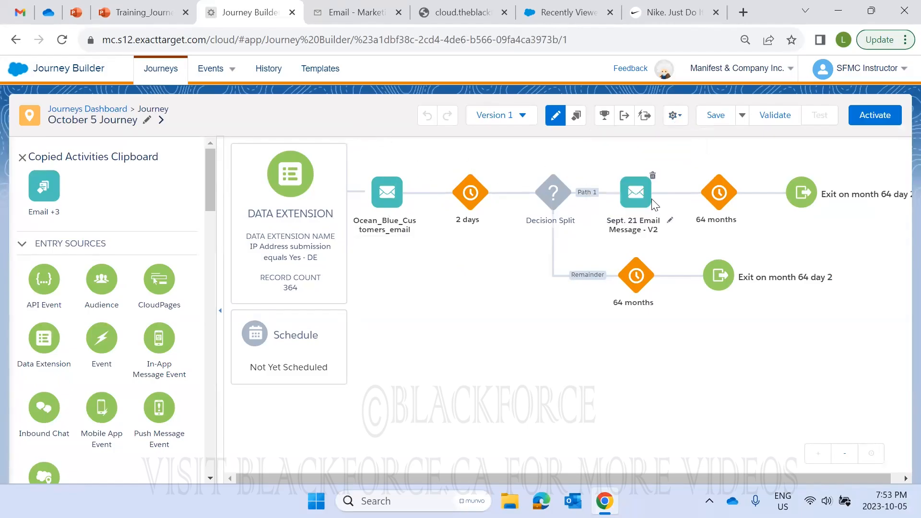
{"action": "left_click", "coordinate": [678, 118]}
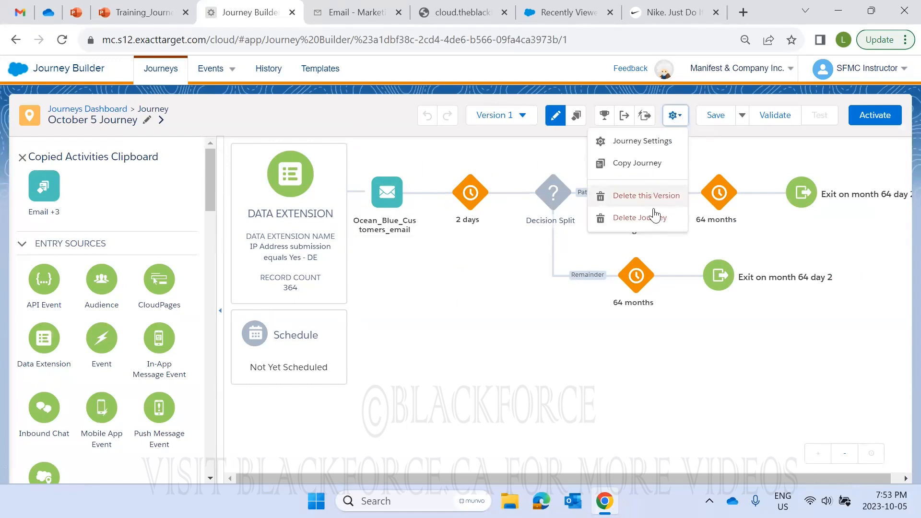
{"action": "left_click", "coordinate": [498, 119]}
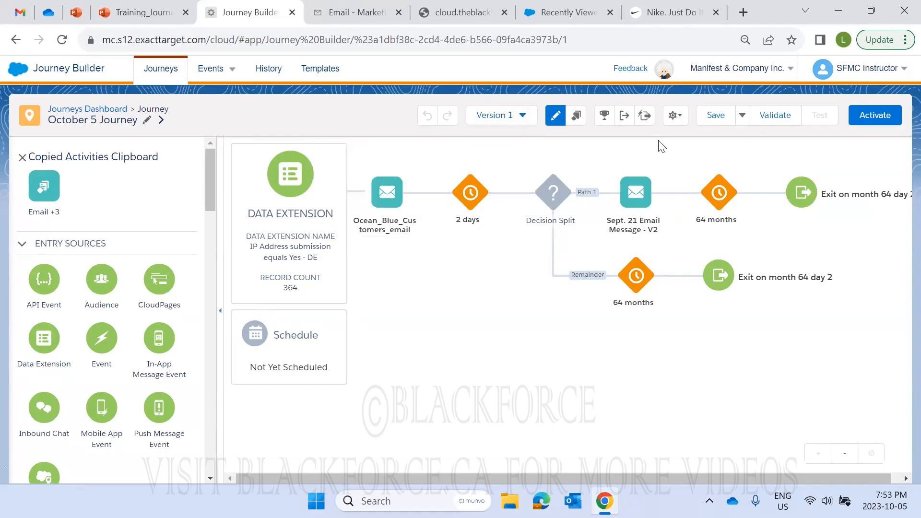
{"action": "left_click", "coordinate": [676, 116]}
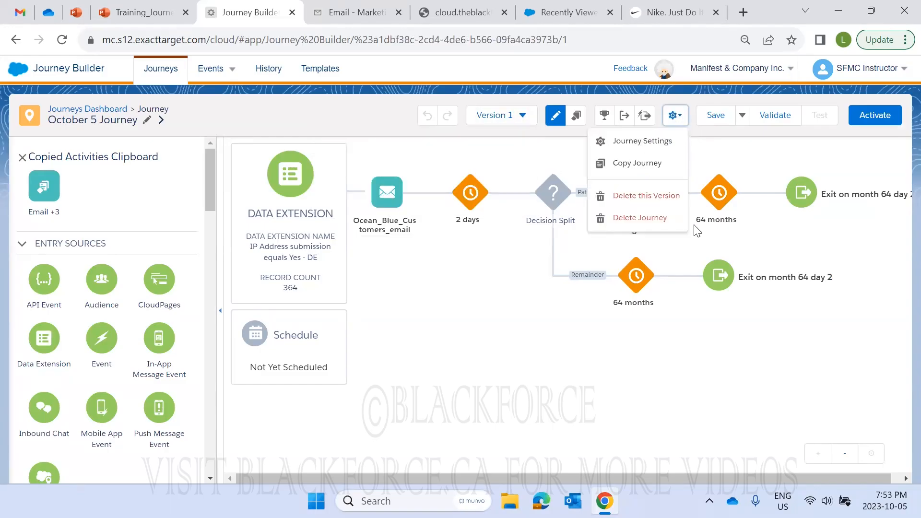
{"action": "left_click", "coordinate": [636, 217]}
{"action": "left_click", "coordinate": [575, 233]}
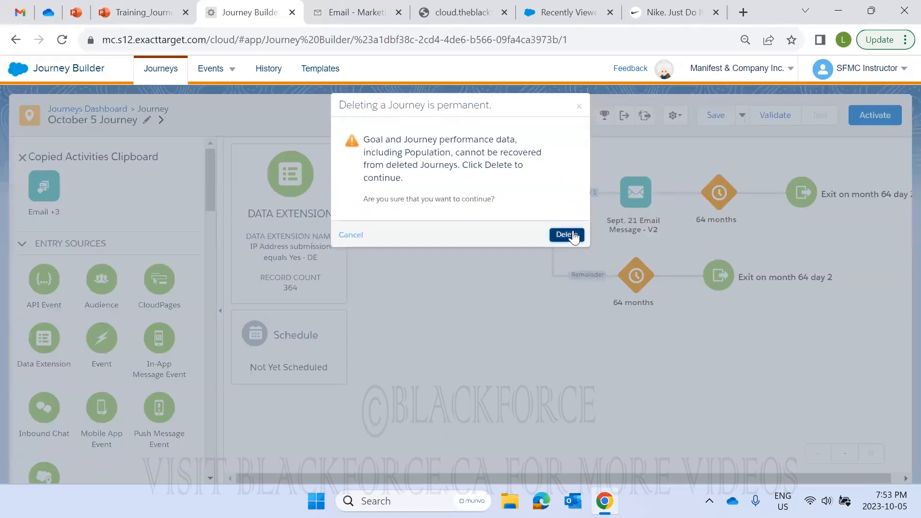
Open the March 14 2023 journey from the journeys dashboard and switch to Version 2
{"action": "scroll", "coordinate": [343, 274], "scroll_direction": "down", "scroll_amount": 20}
{"action": "scroll", "coordinate": [345, 275], "scroll_direction": "down", "scroll_amount": 20}
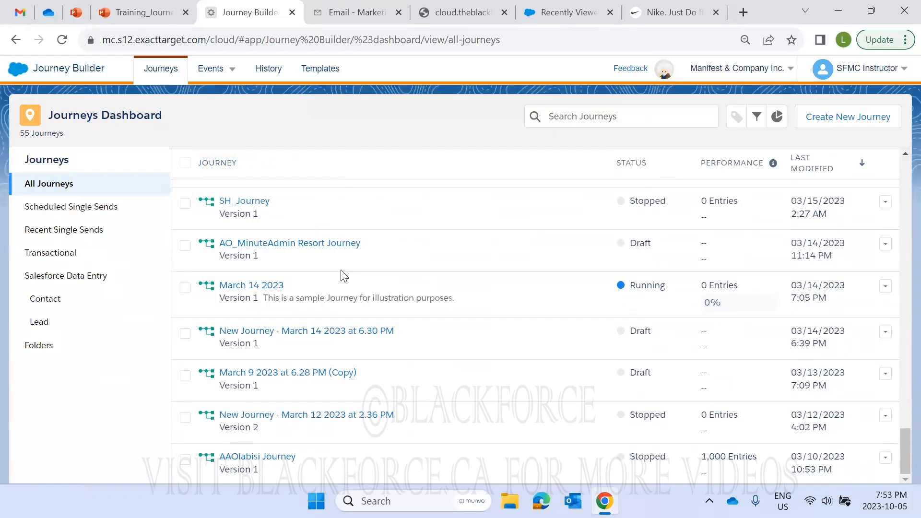
{"action": "left_click", "coordinate": [268, 285]}
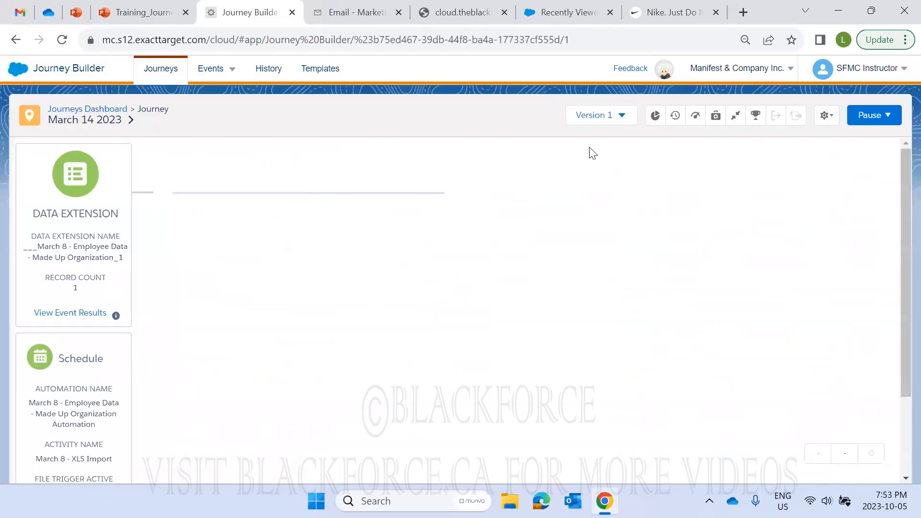
{"action": "left_click", "coordinate": [579, 119]}
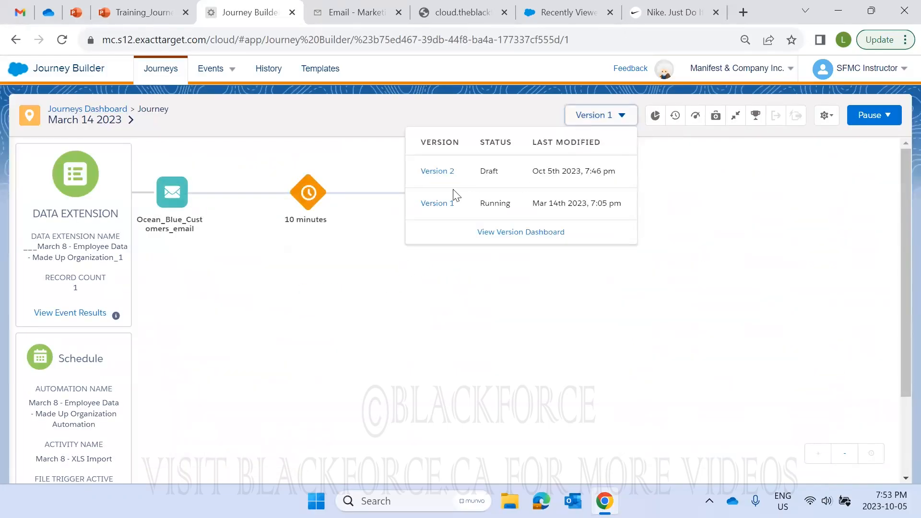
{"action": "left_click", "coordinate": [436, 174]}
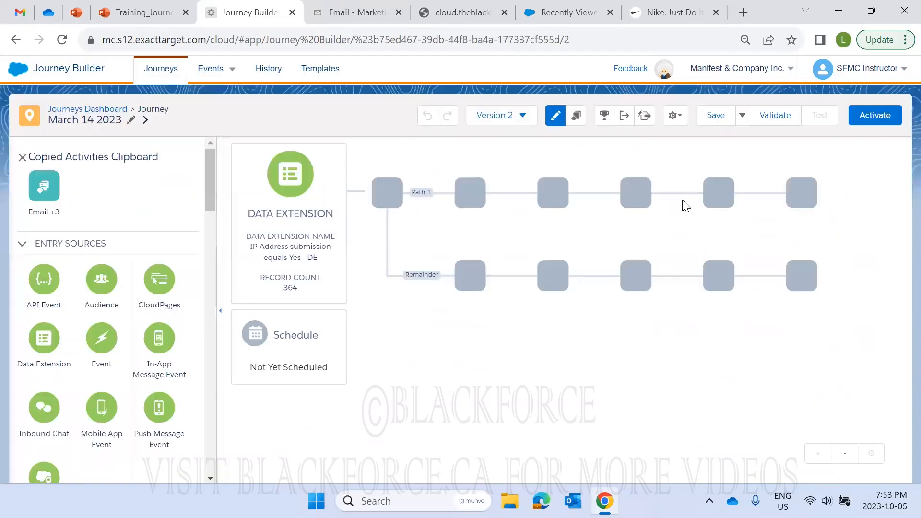
{"action": "left_click", "coordinate": [674, 116]}
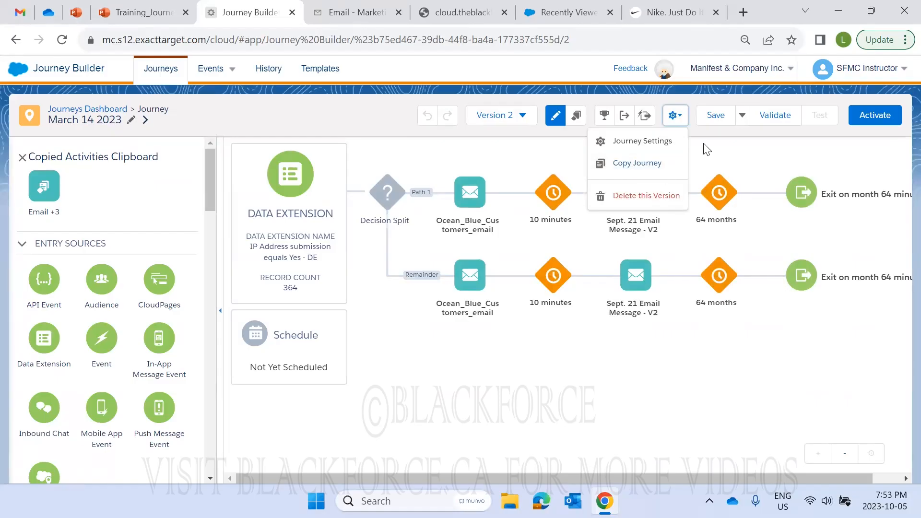
{"action": "left_click", "coordinate": [718, 155]}
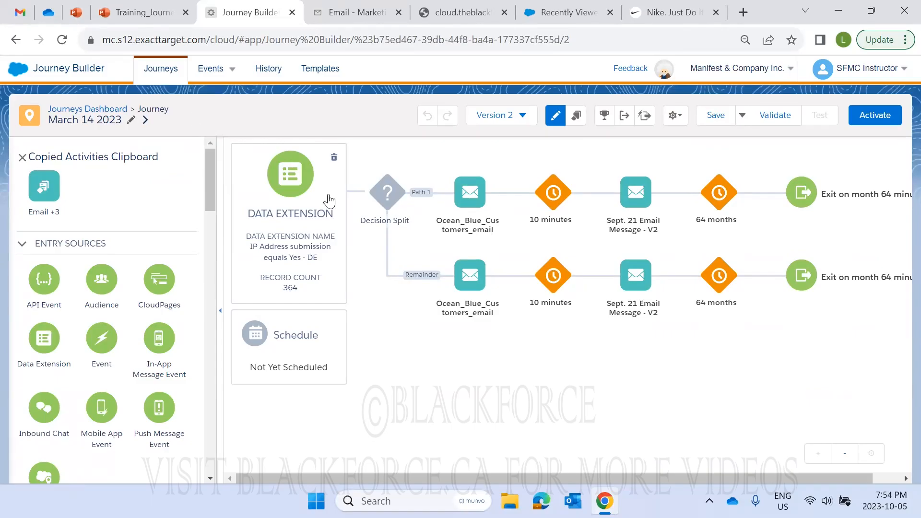
{"action": "left_click", "coordinate": [700, 117]}
{"action": "left_click", "coordinate": [716, 117]}
{"action": "left_click", "coordinate": [714, 125]}
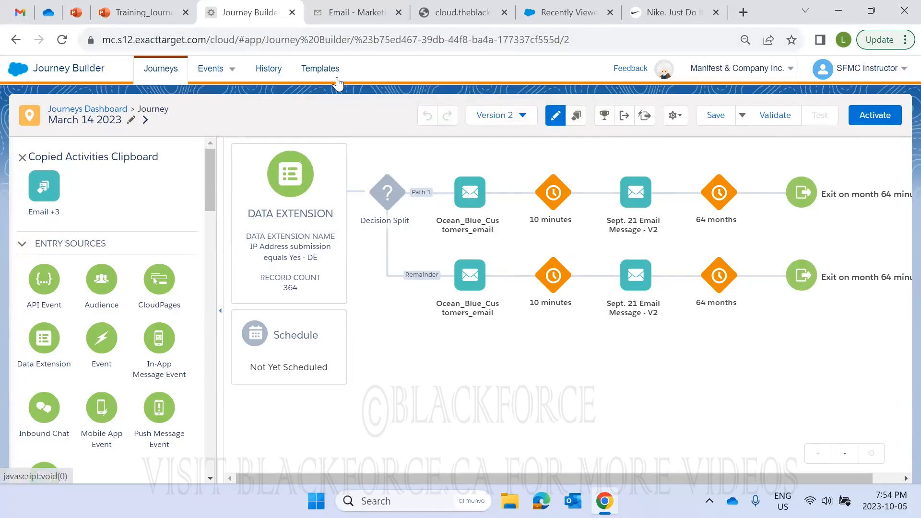
View the Journey History page and its available time range options
{"action": "mouse_move", "coordinate": [216, 76]}
{"action": "left_click", "coordinate": [267, 72]}
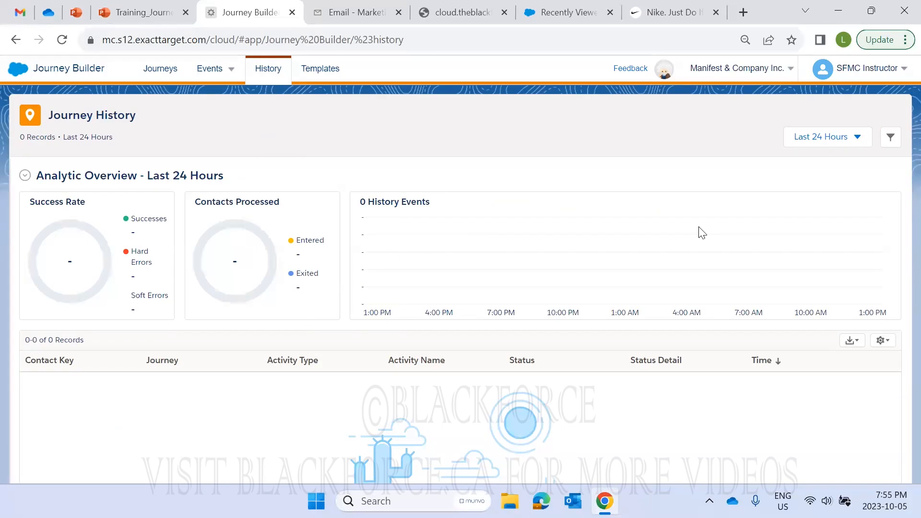
{"action": "left_click", "coordinate": [837, 141]}
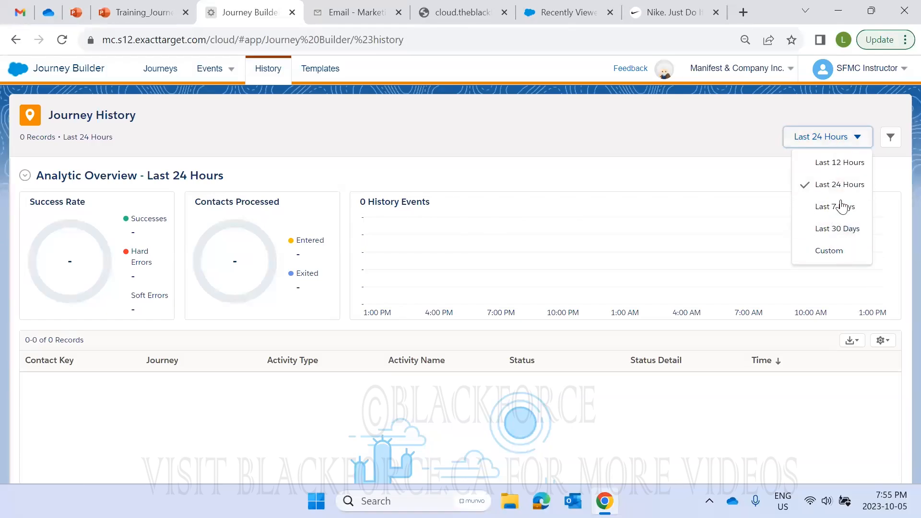
{"action": "left_click", "coordinate": [677, 136]}
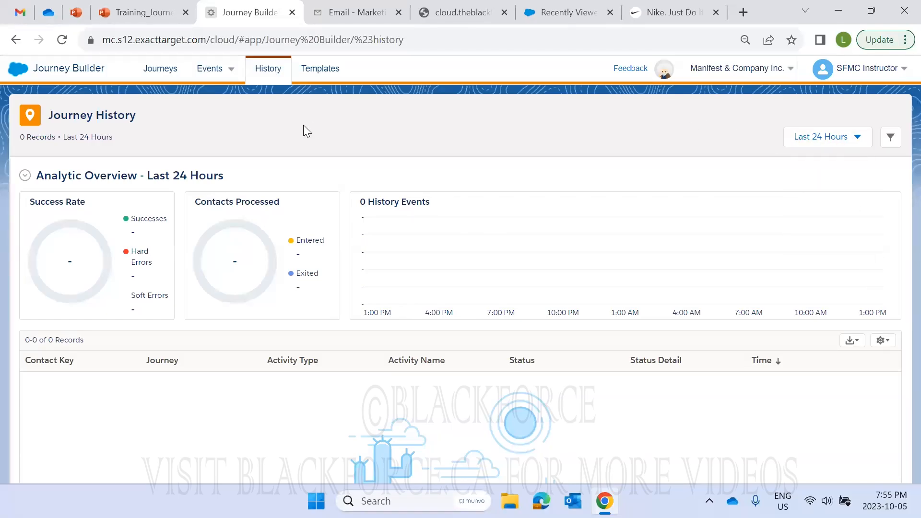
Browse the Salesforce journey templates and open the Abandoned Cart - Everyday Purchase template
{"action": "left_click", "coordinate": [310, 71]}
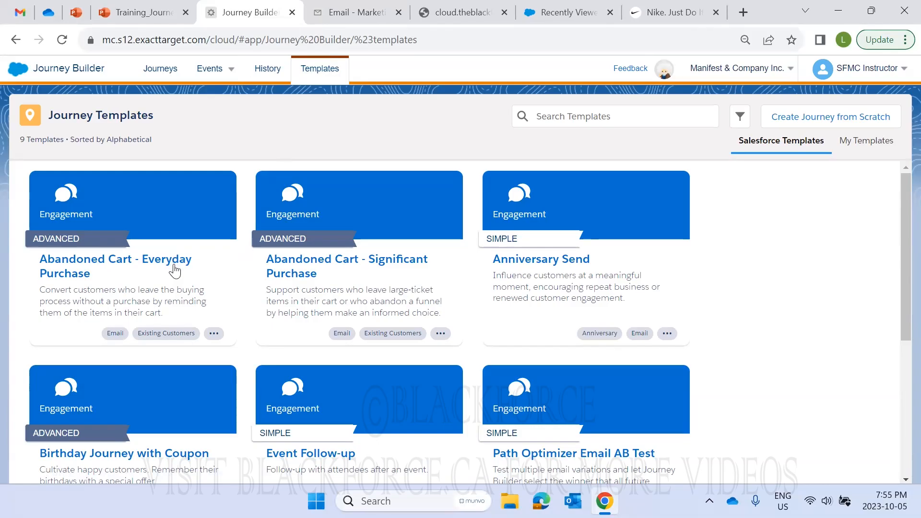
{"action": "scroll", "coordinate": [192, 293], "scroll_direction": "down", "scroll_amount": 3}
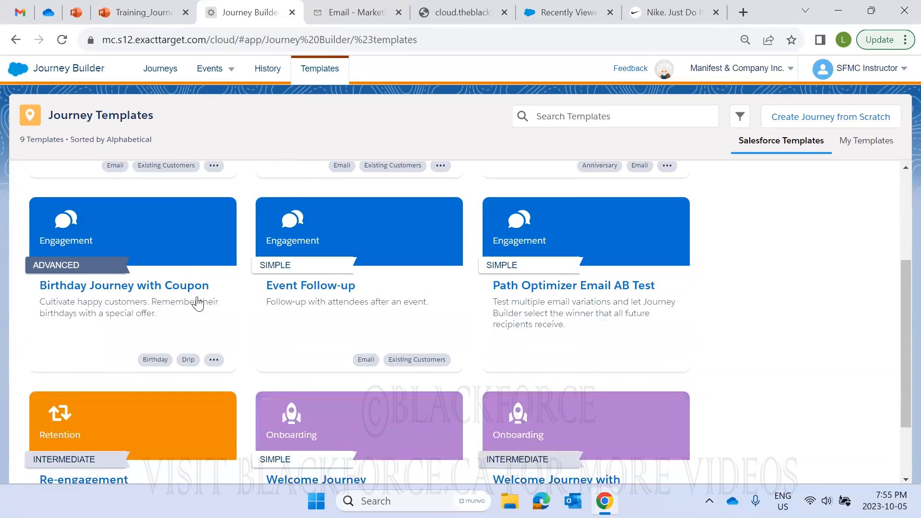
{"action": "scroll", "coordinate": [198, 303], "scroll_direction": "down", "scroll_amount": 2}
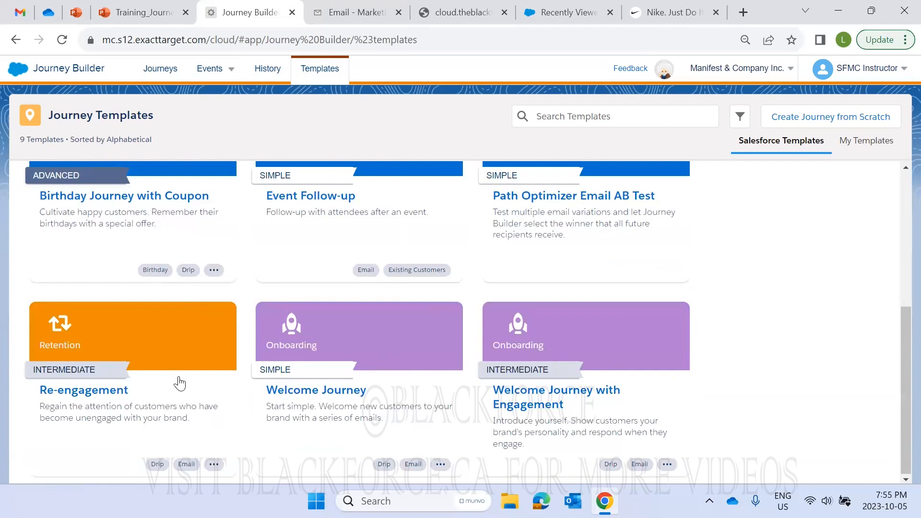
{"action": "scroll", "coordinate": [350, 355], "scroll_direction": "up", "scroll_amount": 5}
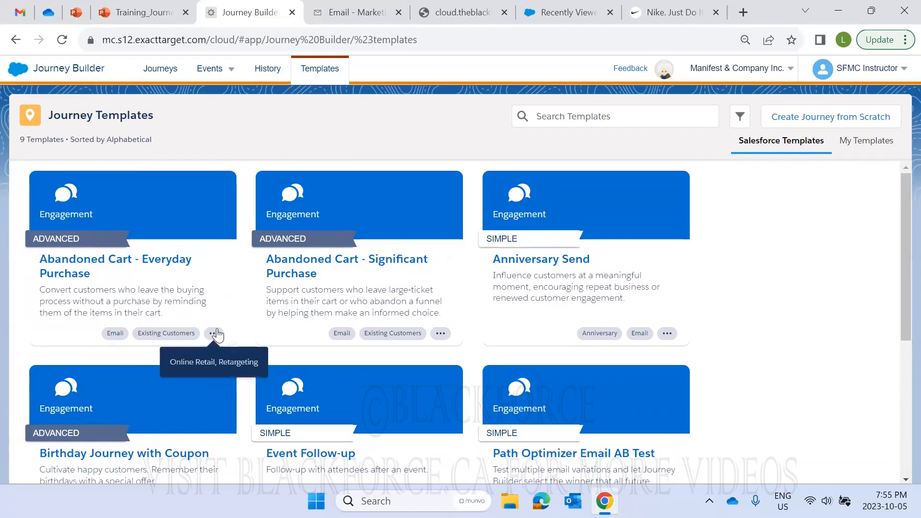
{"action": "left_click", "coordinate": [217, 333]}
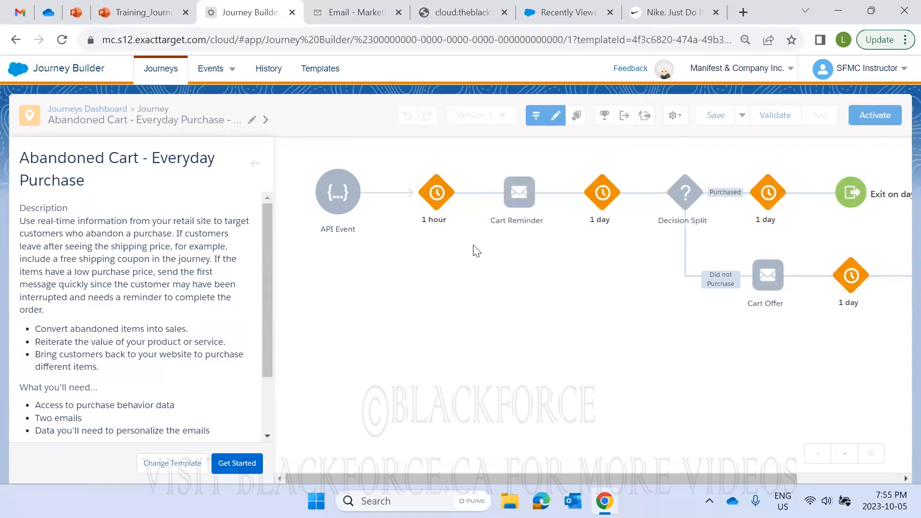
Review the best practice recommendations for the API Event entry, 1 hour wait and Cart Reminder email, plus the template's remaining split paths
{"action": "left_click", "coordinate": [359, 202]}
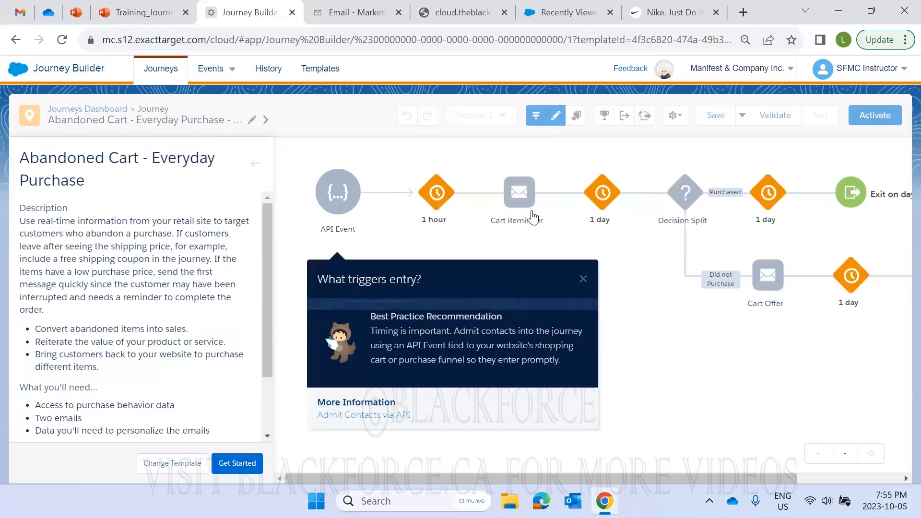
{"action": "mouse_move", "coordinate": [377, 222]}
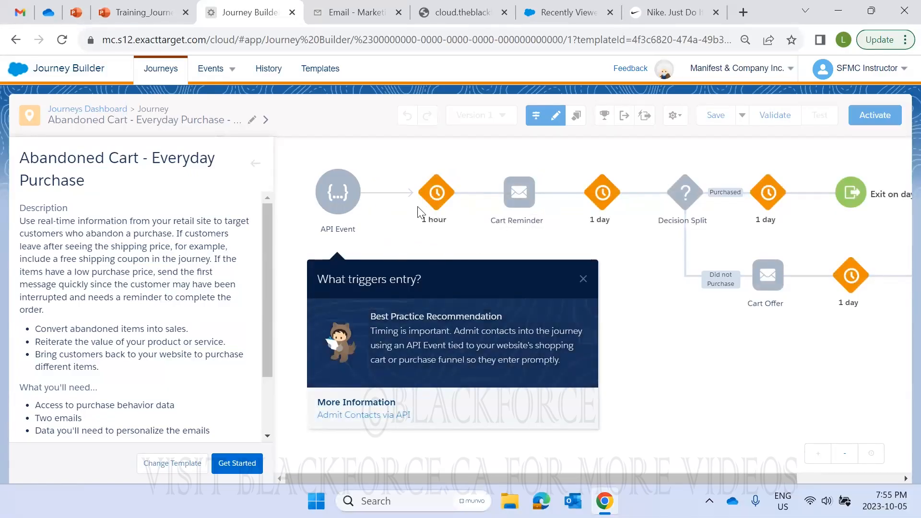
{"action": "mouse_move", "coordinate": [345, 211]}
{"action": "left_click", "coordinate": [445, 203]}
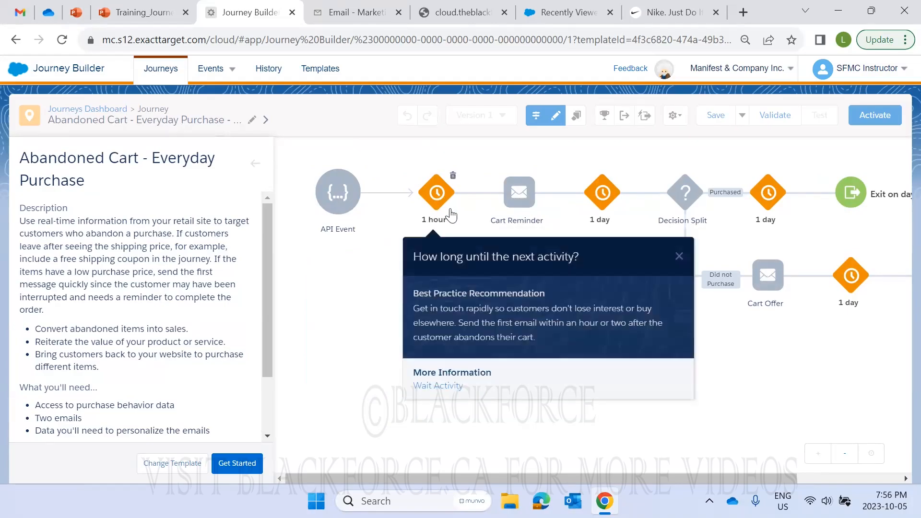
{"action": "mouse_move", "coordinate": [534, 230]}
{"action": "left_click", "coordinate": [519, 210]}
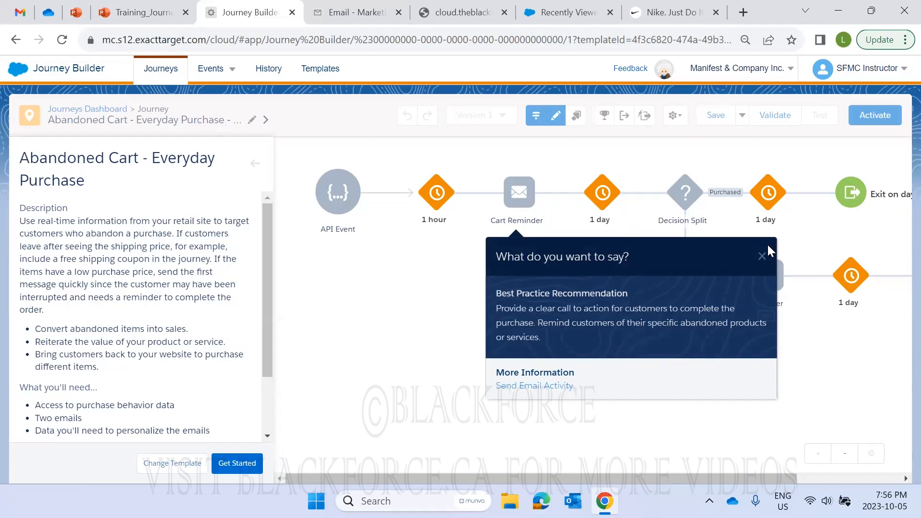
{"action": "left_click", "coordinate": [763, 260]}
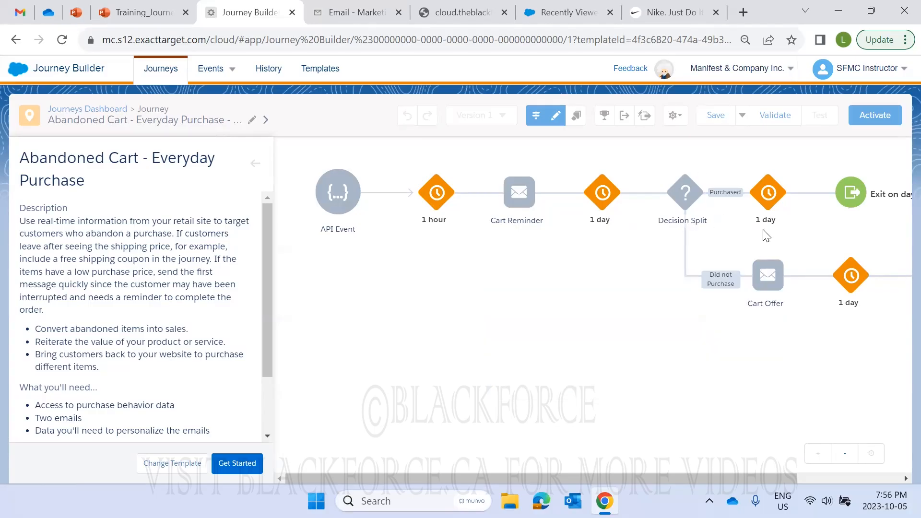
{"action": "scroll", "coordinate": [640, 268], "scroll_direction": "right", "scroll_amount": 1}
{"action": "scroll", "coordinate": [643, 275], "scroll_direction": "right", "scroll_amount": 3}
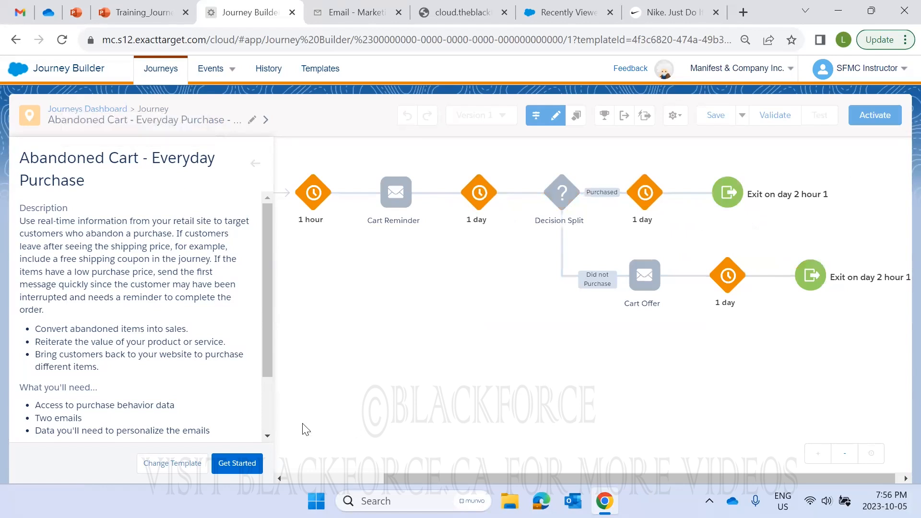
Open the Sample Journey from the journeys dashboard and insert an Einstein STO activity before the Email on Path 1
{"action": "left_click", "coordinate": [143, 72]}
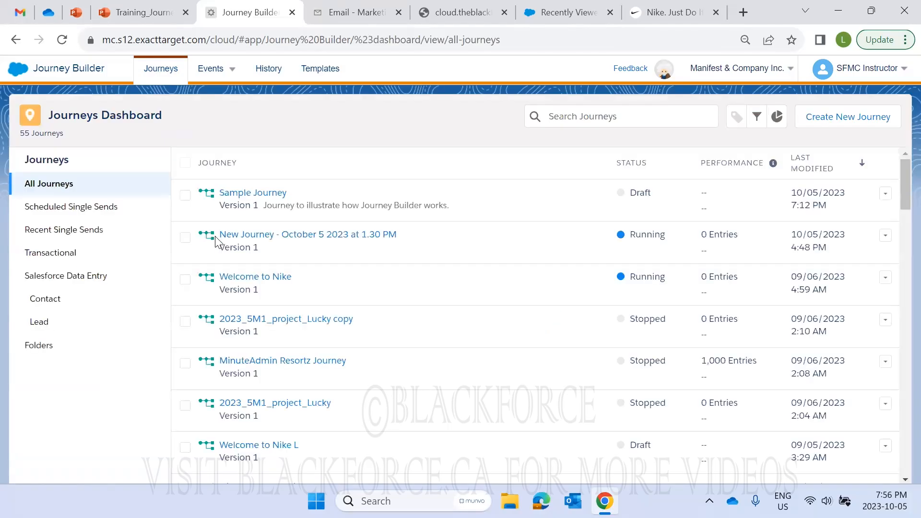
{"action": "left_click", "coordinate": [257, 193]}
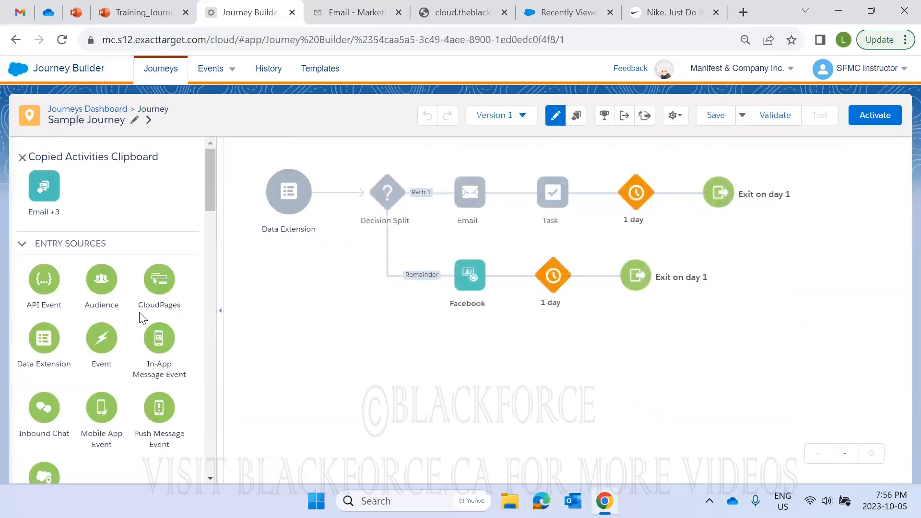
{"action": "scroll", "coordinate": [140, 316], "scroll_direction": "down", "scroll_amount": 10}
{"action": "scroll", "coordinate": [140, 319], "scroll_direction": "down", "scroll_amount": 5}
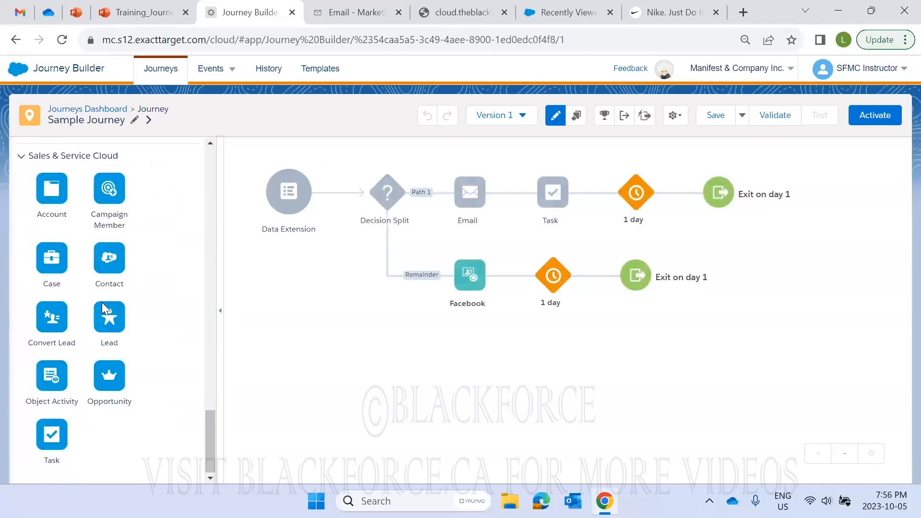
{"action": "scroll", "coordinate": [72, 213], "scroll_direction": "up", "scroll_amount": 5}
{"action": "scroll", "coordinate": [72, 216], "scroll_direction": "up", "scroll_amount": 3}
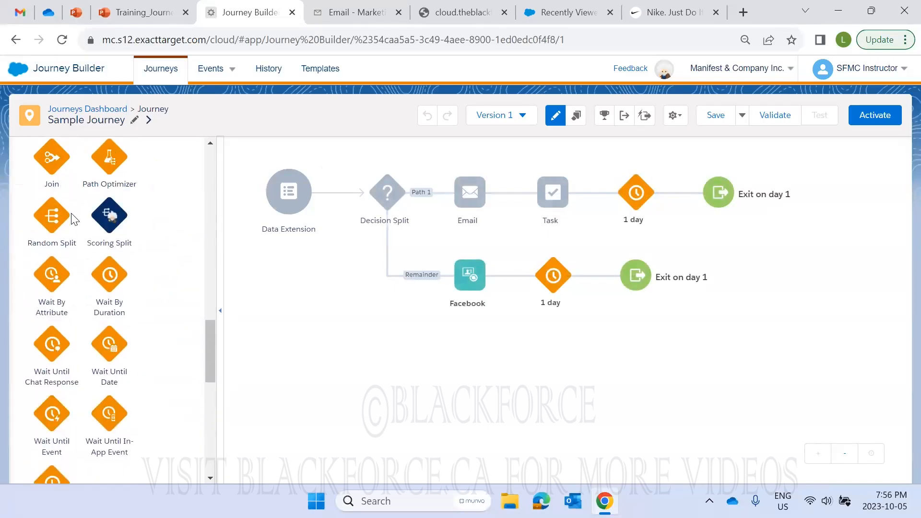
{"action": "scroll", "coordinate": [77, 228], "scroll_direction": "up", "scroll_amount": 3}
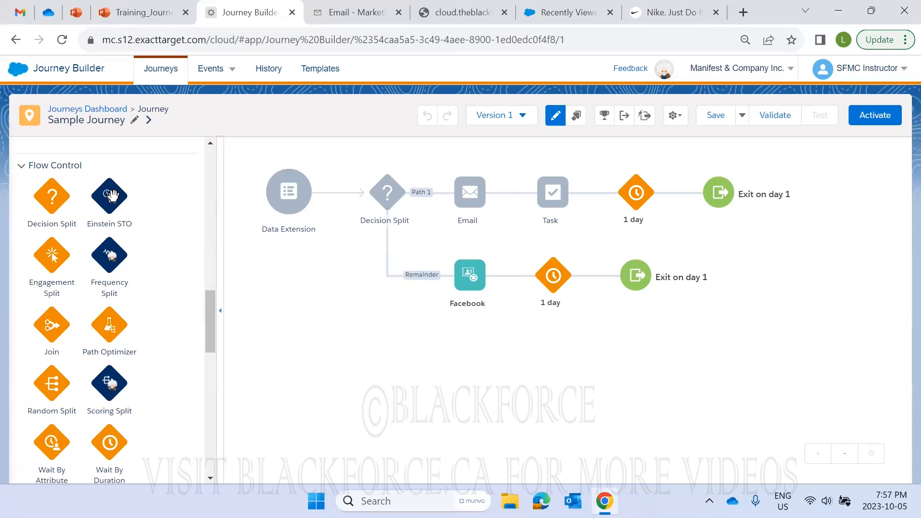
{"action": "left_click_drag", "start_coordinate": [111, 196], "coordinate": [430, 206]}
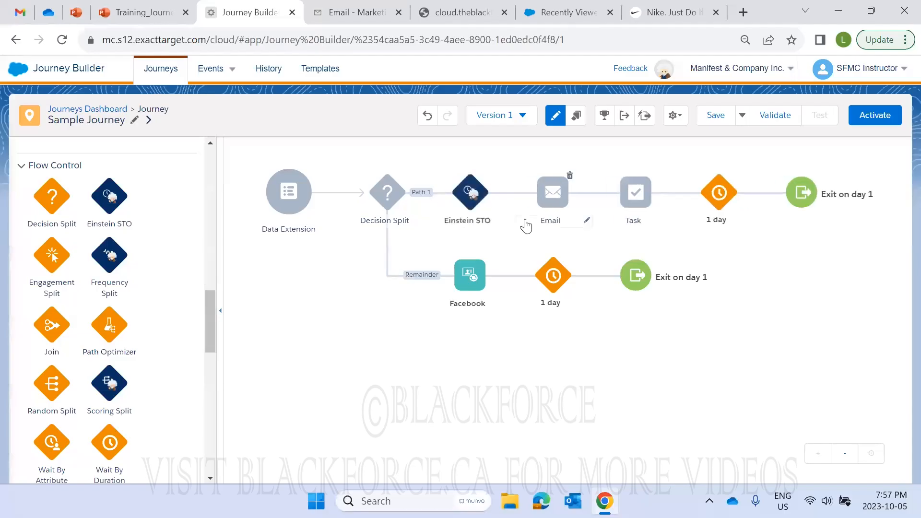
Examine the Einstein STO activity's time frame options and send time notes, closing its settings without changes
{"action": "left_click", "coordinate": [473, 196]}
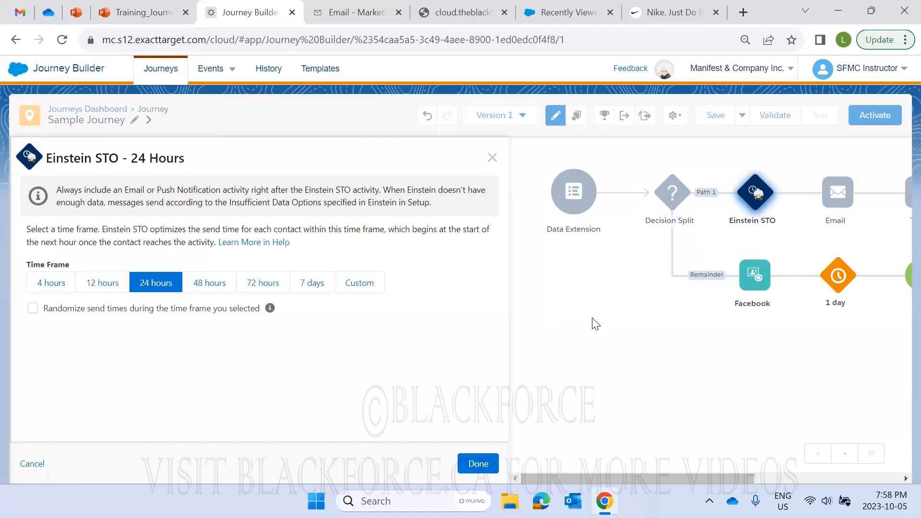
{"action": "left_click", "coordinate": [492, 158]}
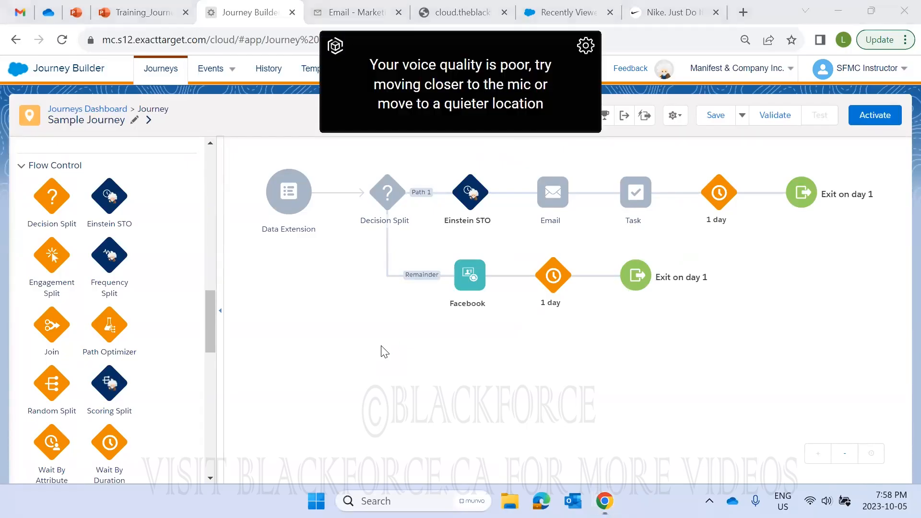
{"action": "mouse_move", "coordinate": [469, 202]}
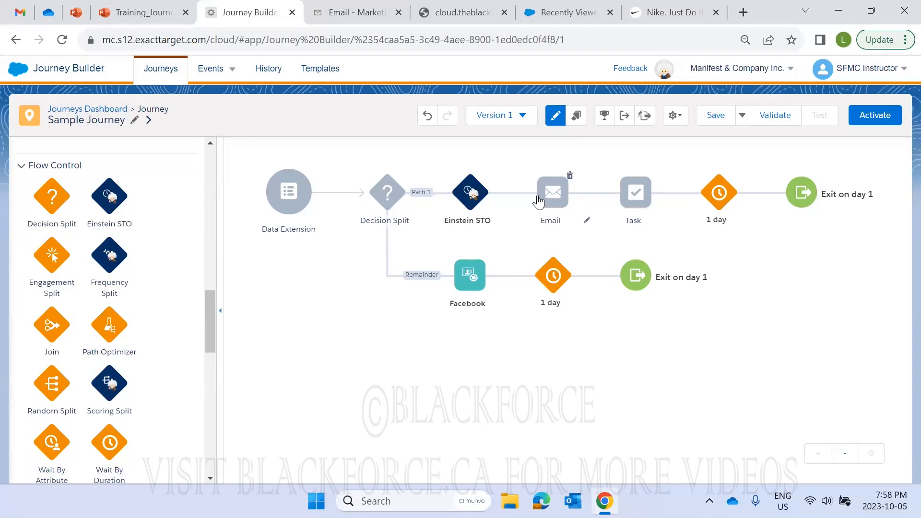
{"action": "left_click", "coordinate": [472, 198]}
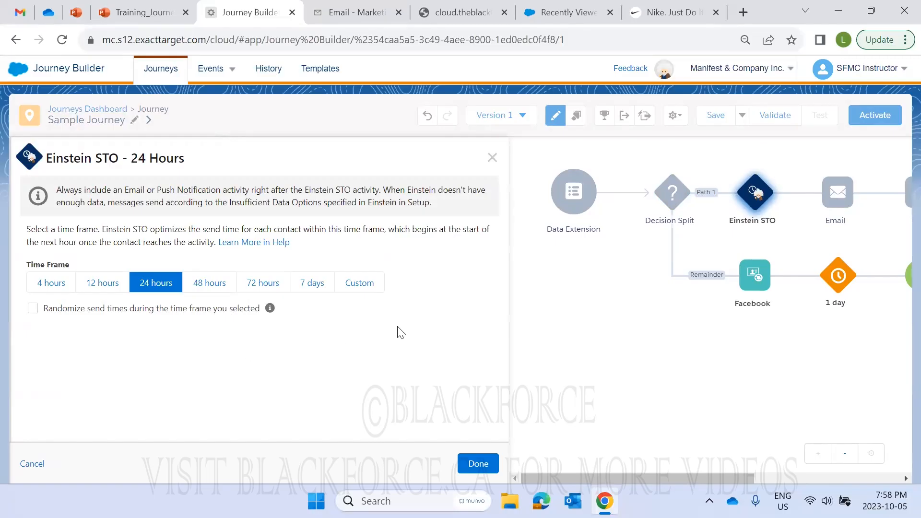
{"action": "left_click", "coordinate": [492, 158]}
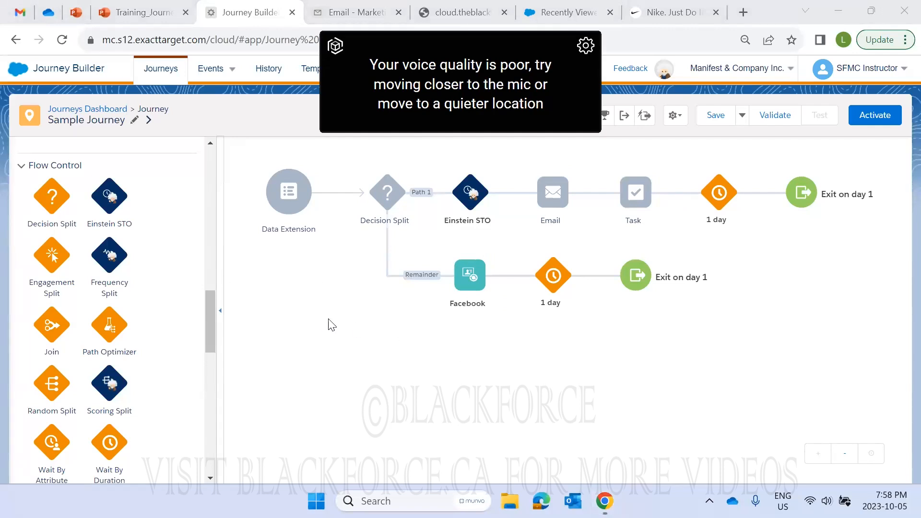
{"action": "scroll", "coordinate": [161, 304], "scroll_direction": "up", "scroll_amount": 2}
{"action": "scroll", "coordinate": [165, 310], "scroll_direction": "down", "scroll_amount": 2}
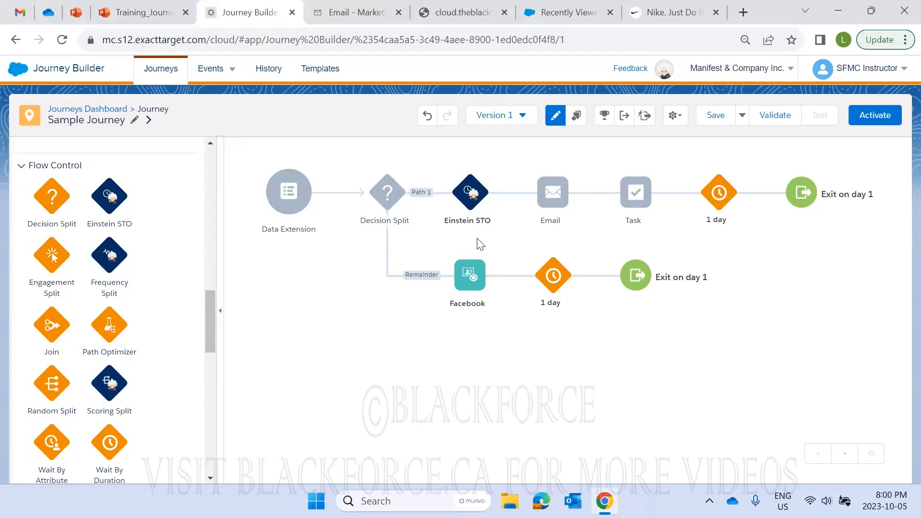
Try the 7 days time frame for the Einstein STO activity on Path 1, set it to 24 hours and apply the configuration
{"action": "mouse_move", "coordinate": [551, 204]}
{"action": "left_click", "coordinate": [471, 195]}
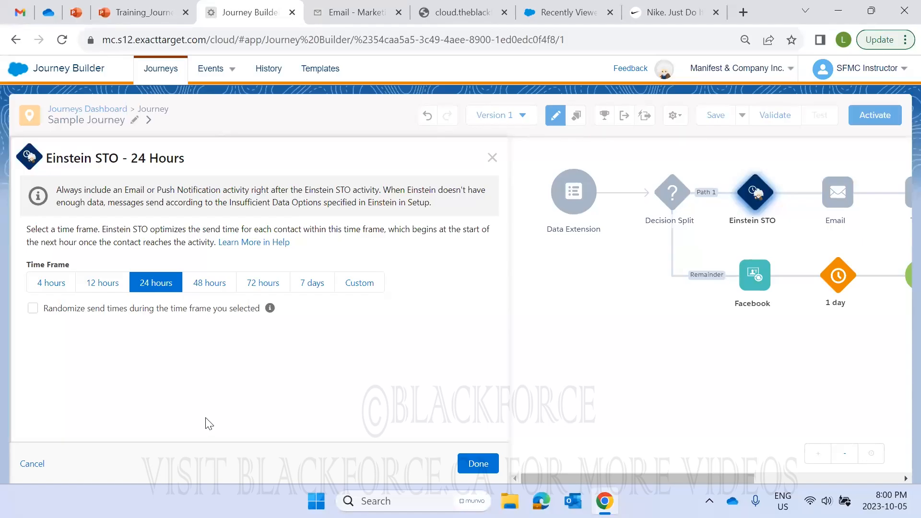
{"action": "left_click", "coordinate": [299, 288]}
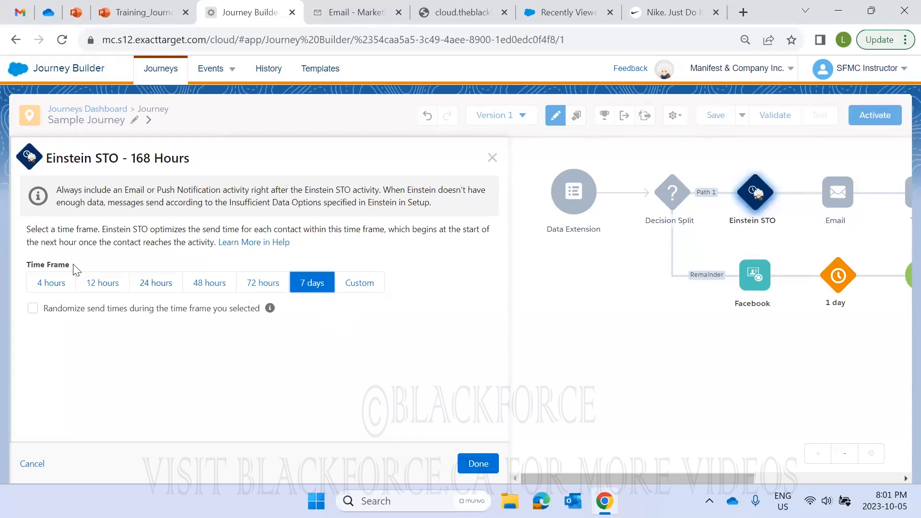
{"action": "left_click", "coordinate": [155, 282]}
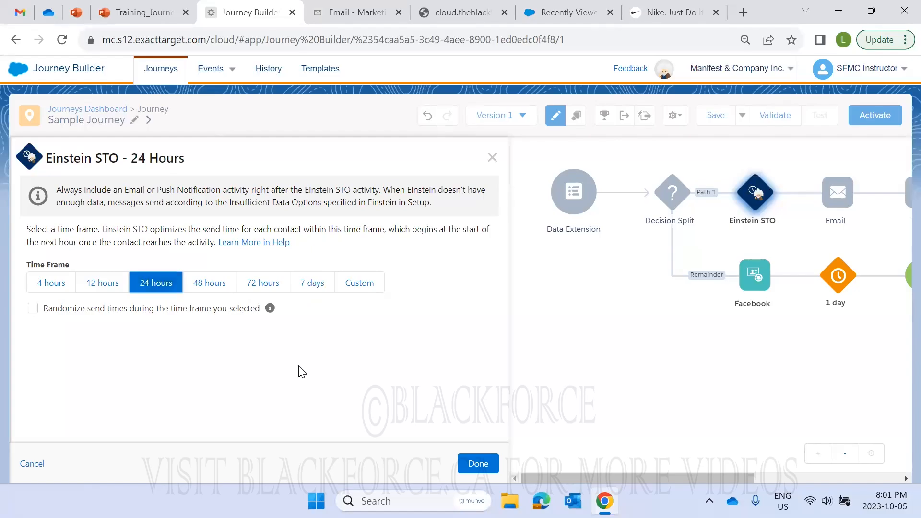
{"action": "left_click", "coordinate": [478, 464]}
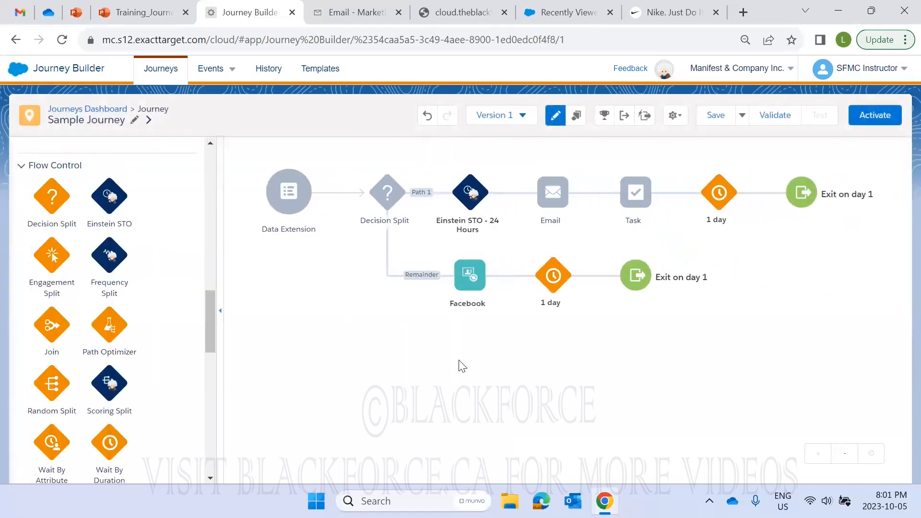